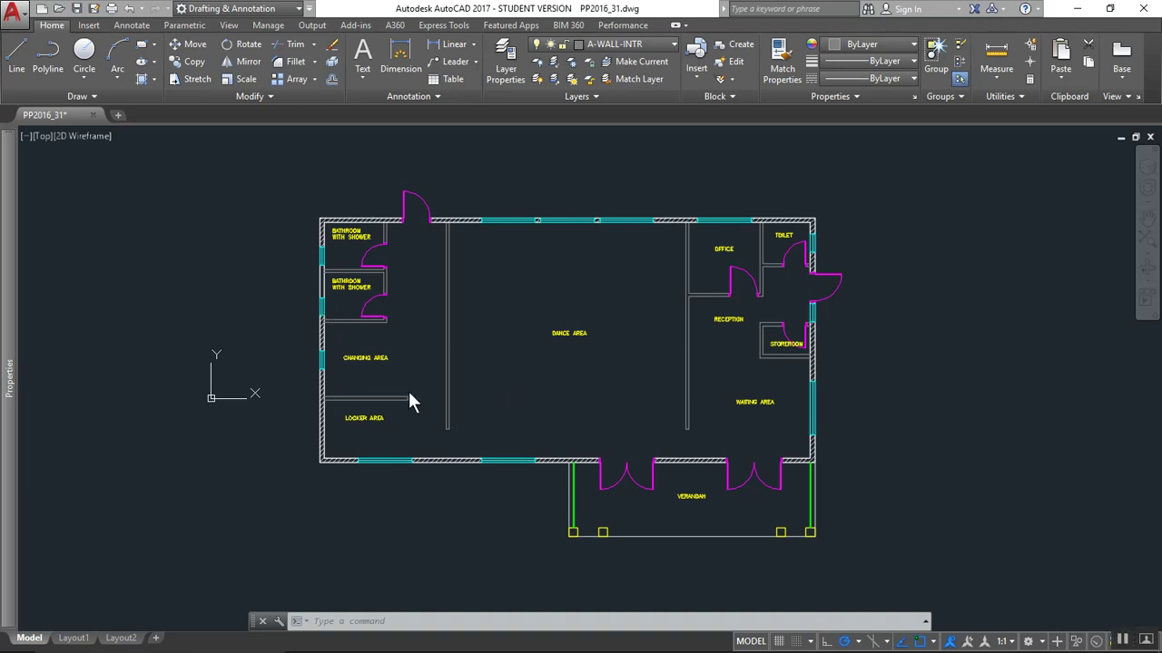
# Pick A-WALL-PATT in the Layer dropdown so it replaces A-WALL-INTR as the current layer.
pyautogui.scroll(4, 338, 279)
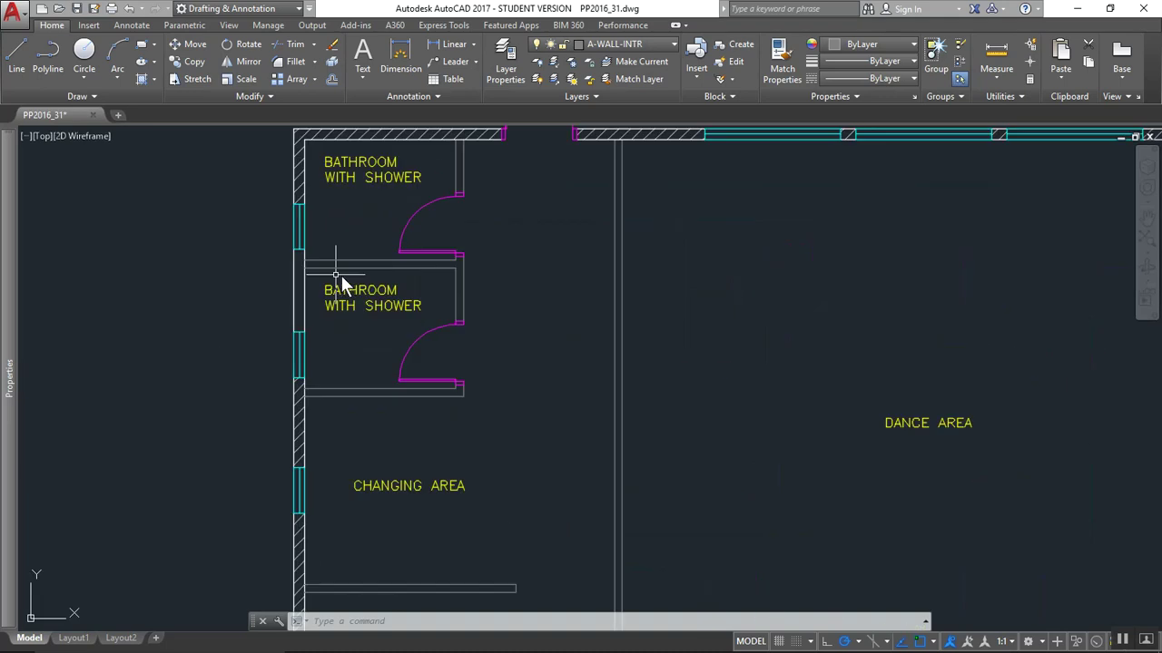
pyautogui.scroll(-5, 454, 267)
pyautogui.scroll(2, 536, 274)
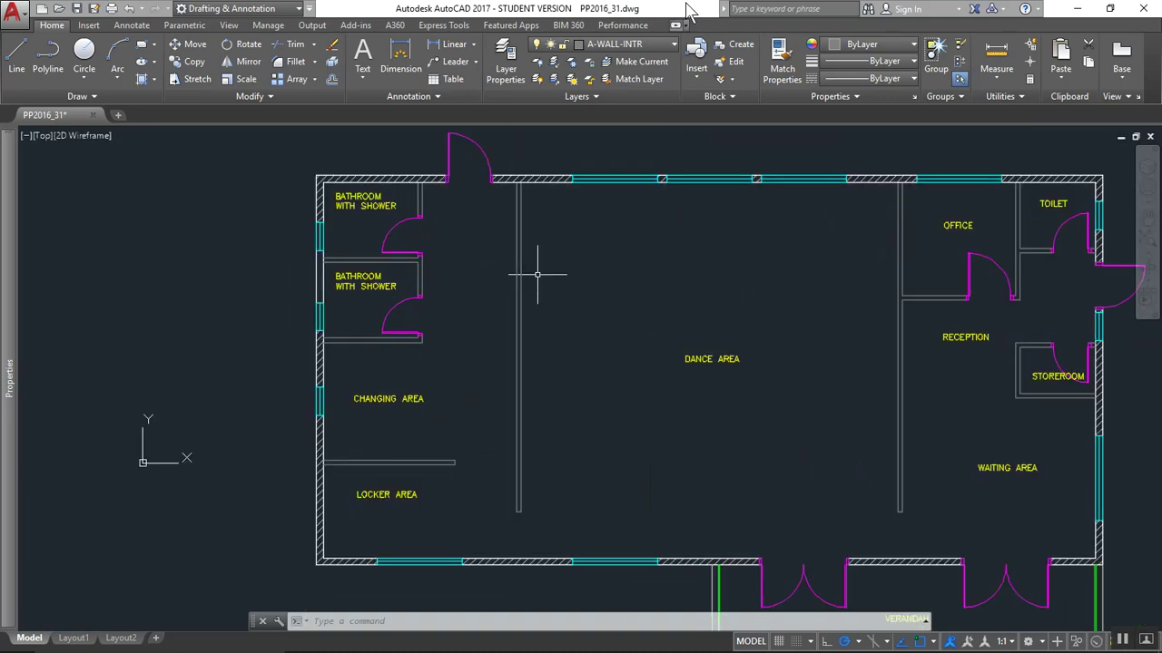
pyautogui.click(660, 48)
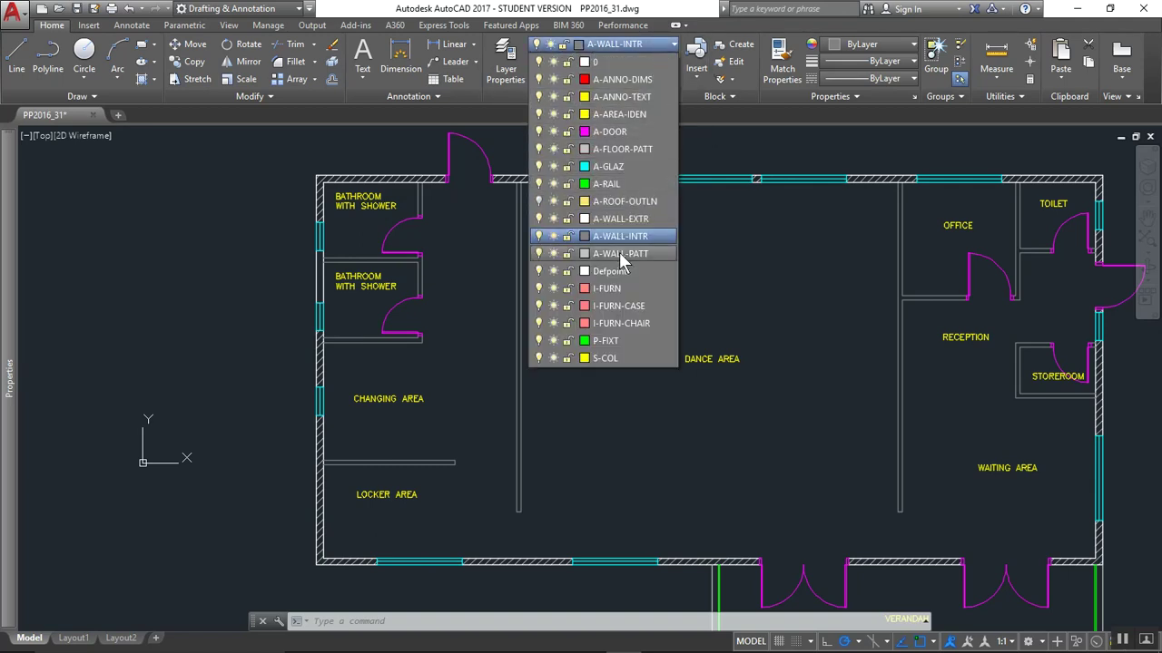
pyautogui.click(617, 254)
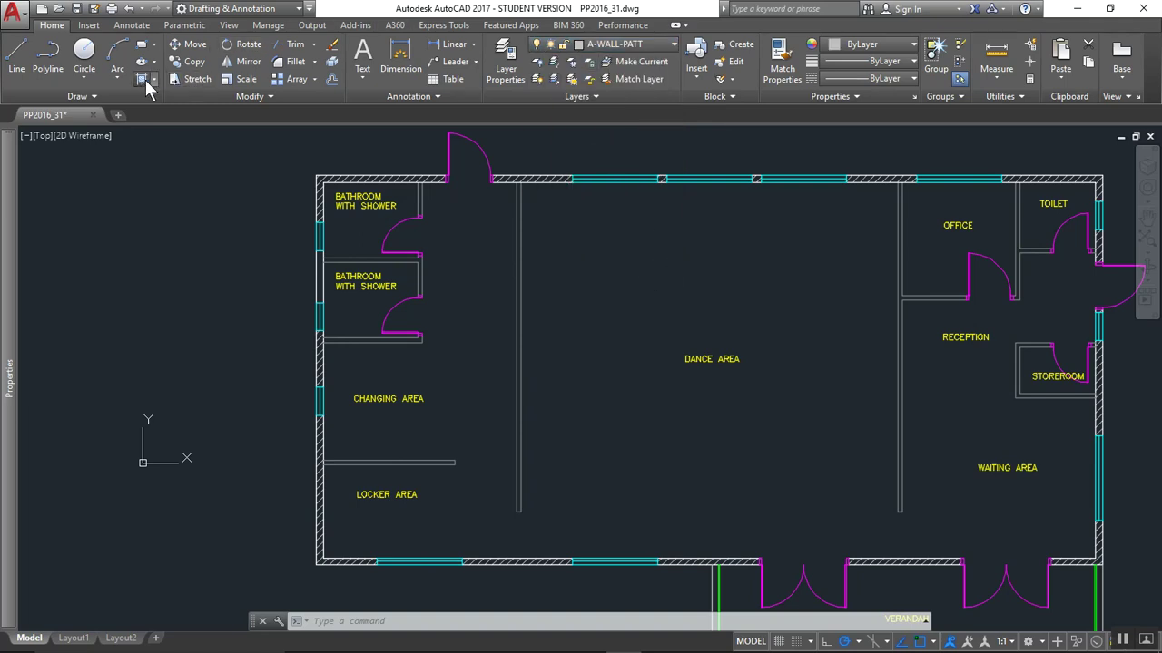
# Start the HATCH command and switch the hatch pattern to SOLID.
pyautogui.write('HATCH')
pyautogui.press('Return')
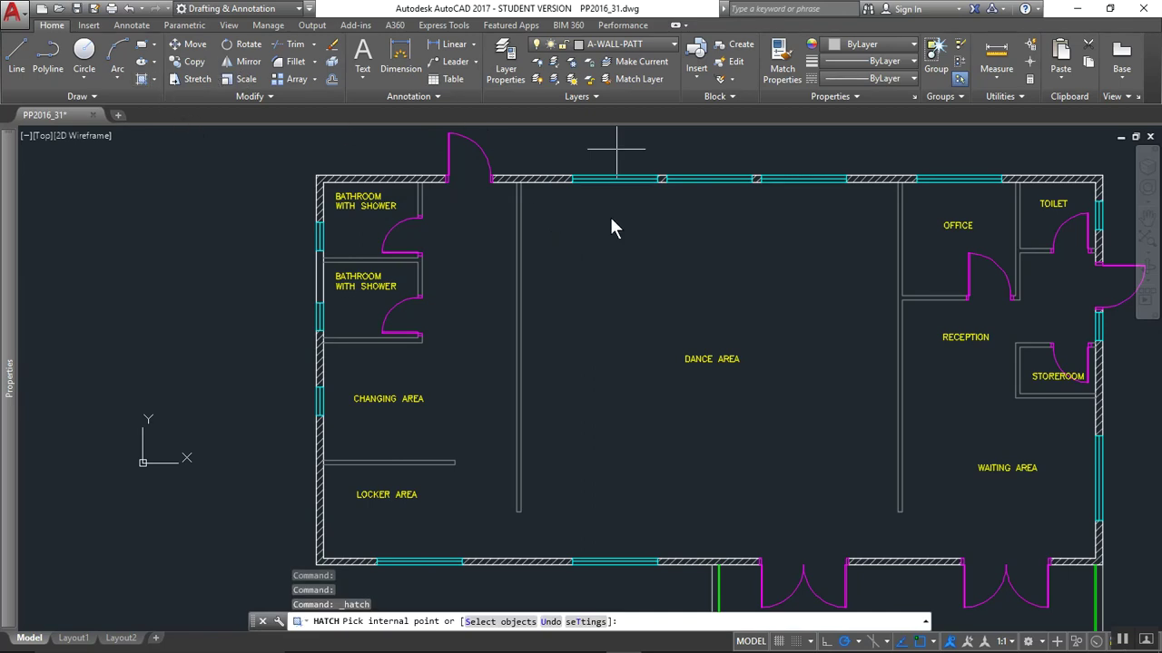
pyautogui.click(724, 357)
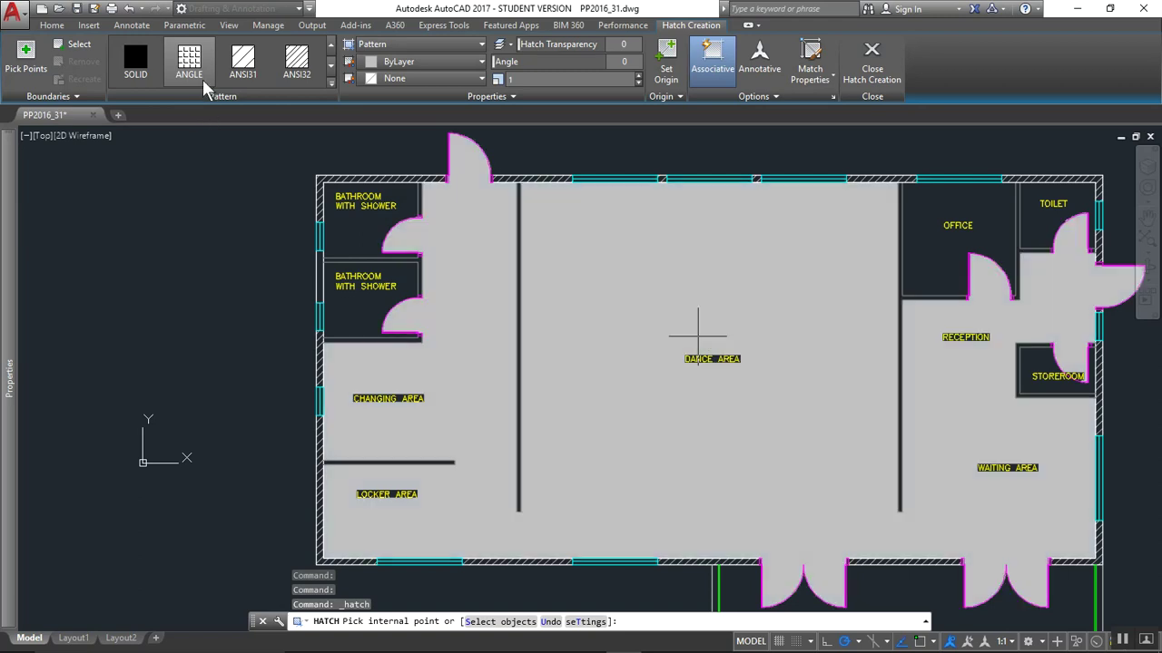
pyautogui.click(136, 61)
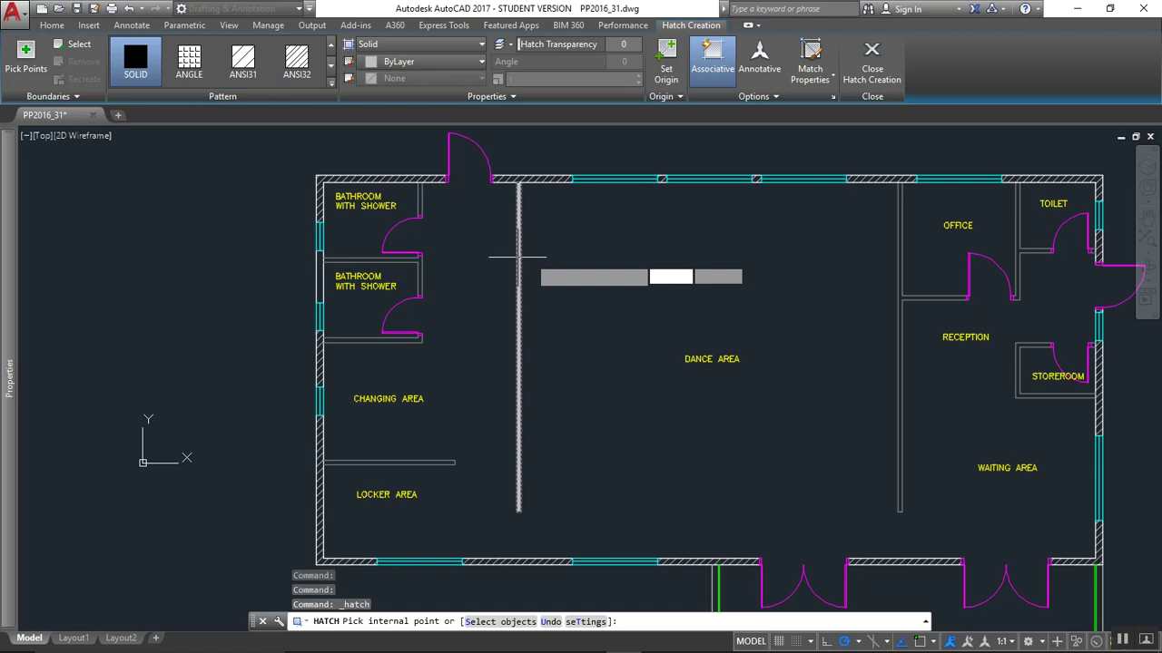
# Pick inside the interior wall sections, including by the lower bathroom, to fill them solid.
pyautogui.click(517, 258)
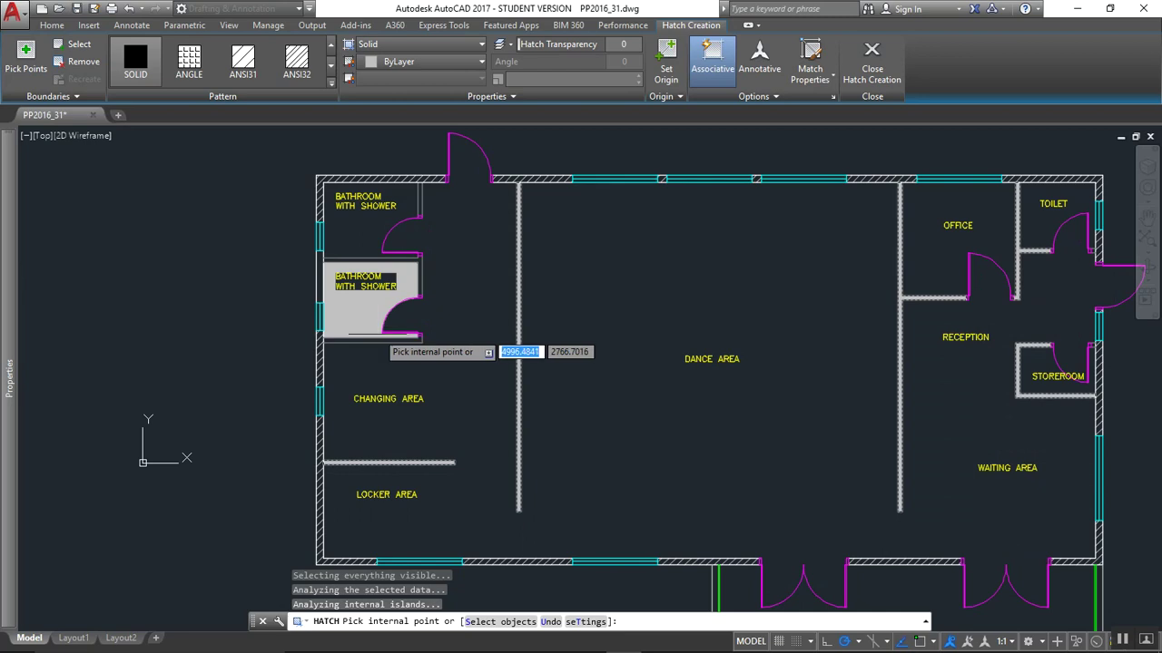
pyautogui.click(419, 278)
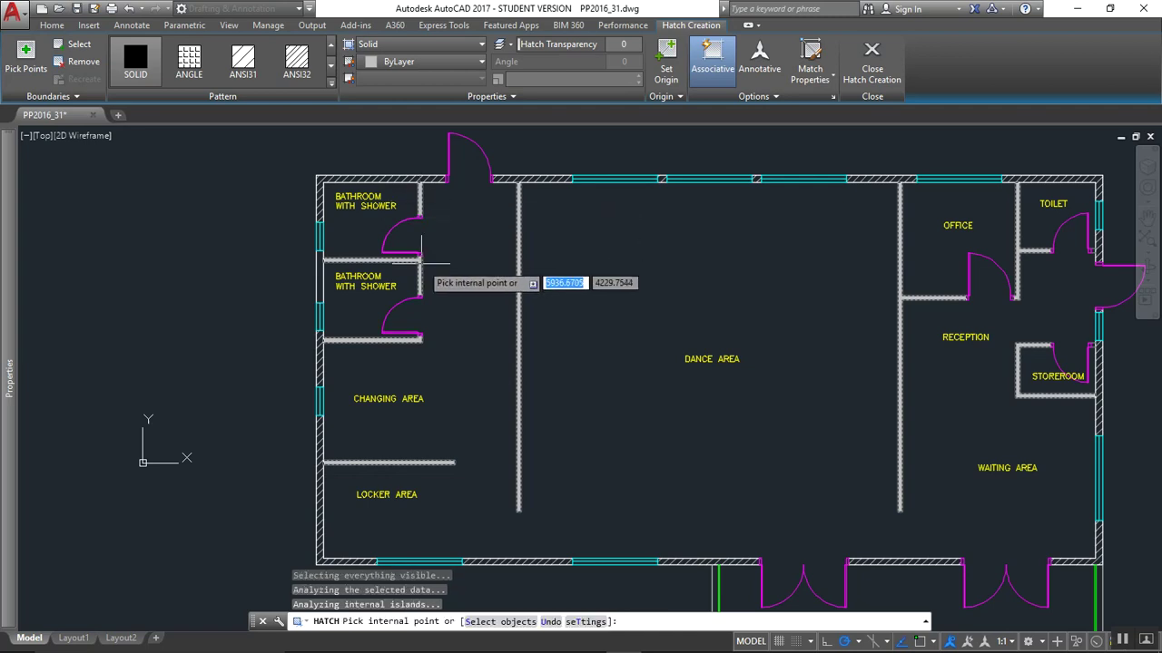
pyautogui.scroll(8, 422, 256)
pyautogui.scroll(-8, 422, 233)
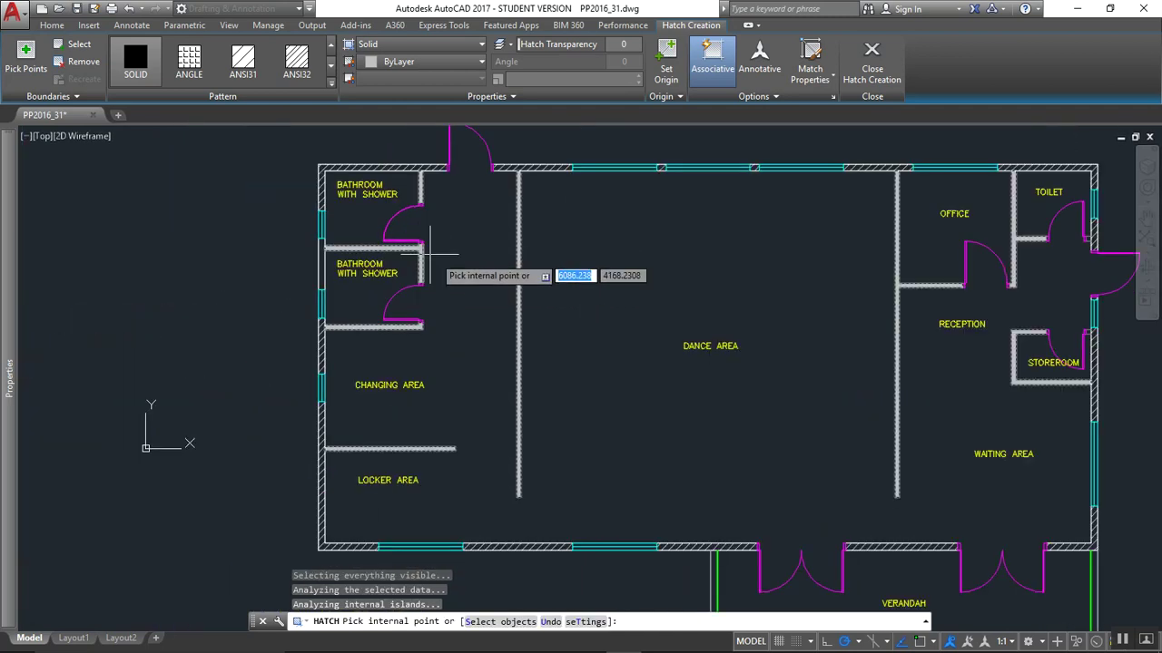
pyautogui.scroll(7, 1034, 281)
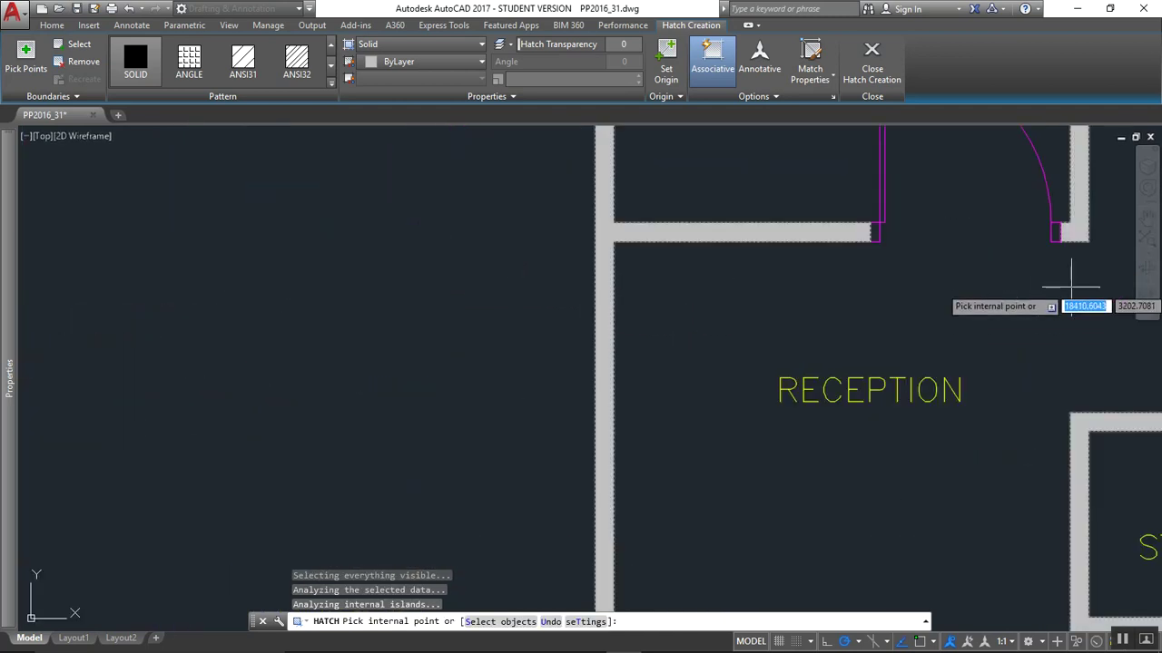
pyautogui.scroll(-6, 1071, 287)
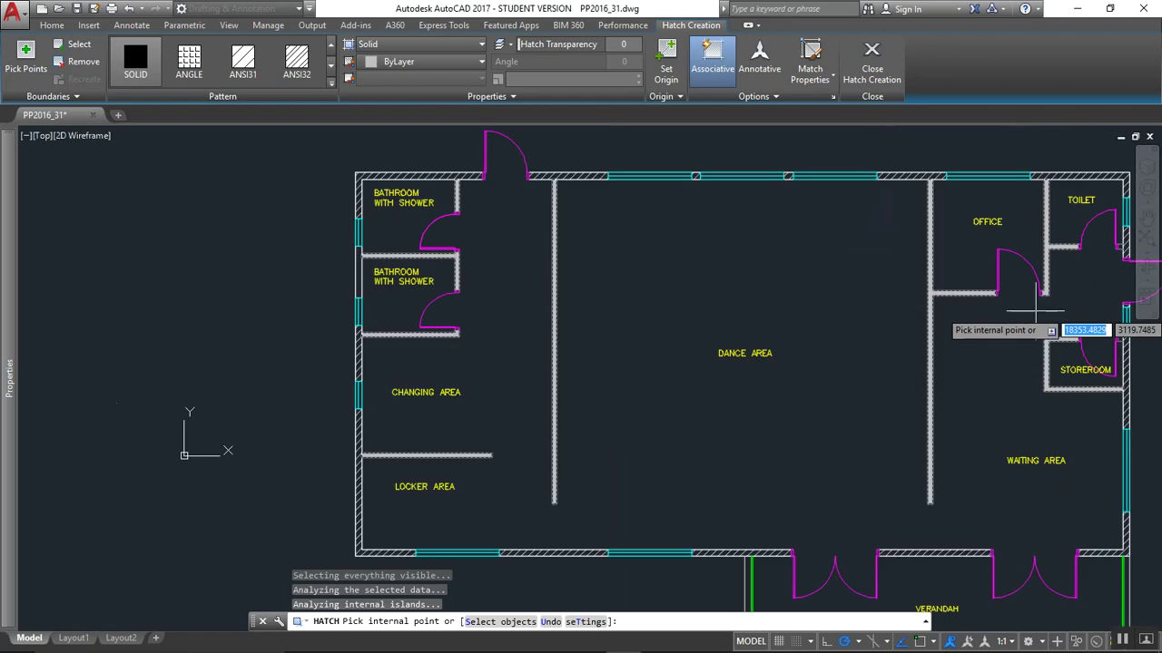
pyautogui.moveTo(1034, 311); pyautogui.dragTo(794, 297, button='middle')
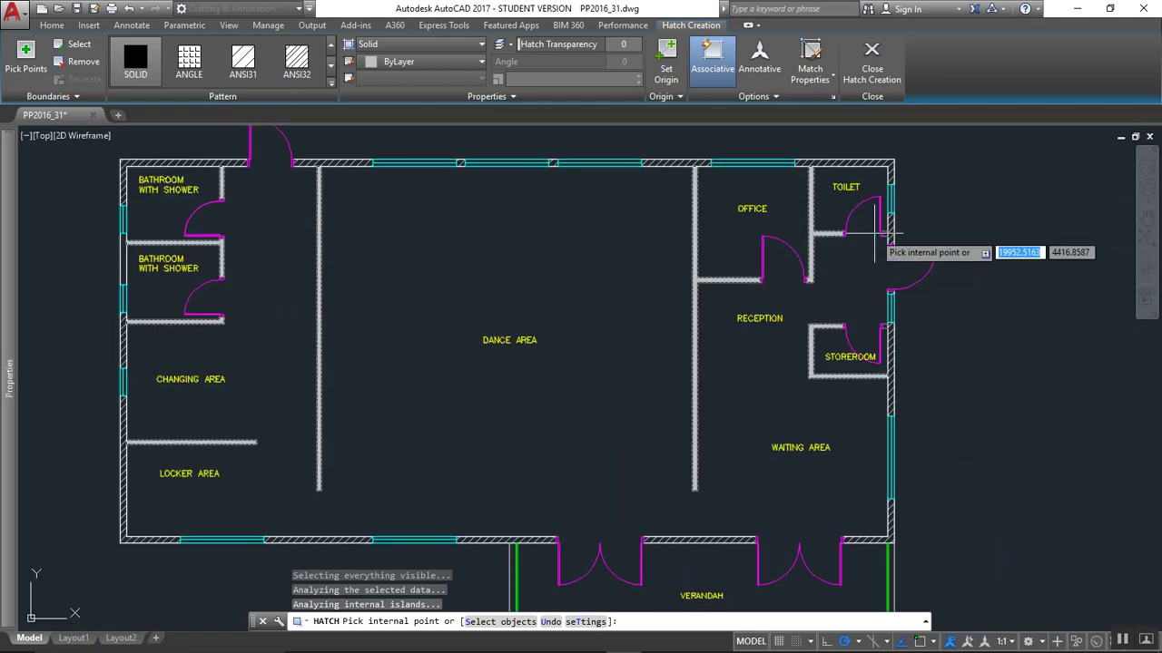
pyautogui.scroll(4, 876, 235)
pyautogui.scroll(3, 868, 241)
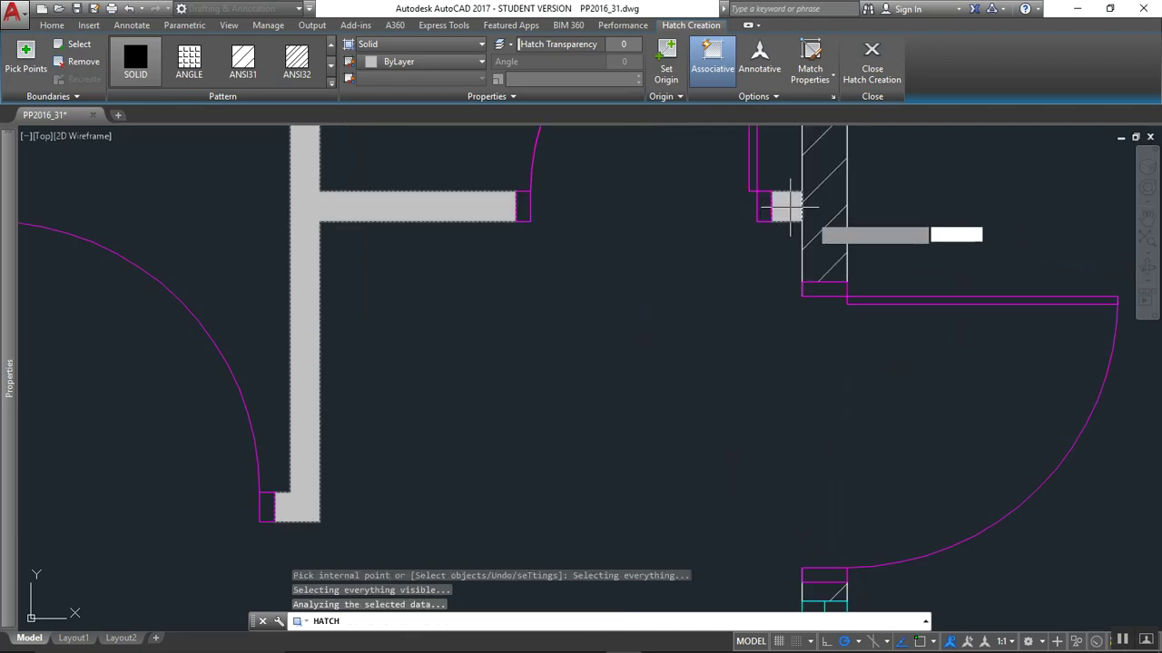
pyautogui.scroll(-7, 798, 227)
pyautogui.scroll(6, 804, 412)
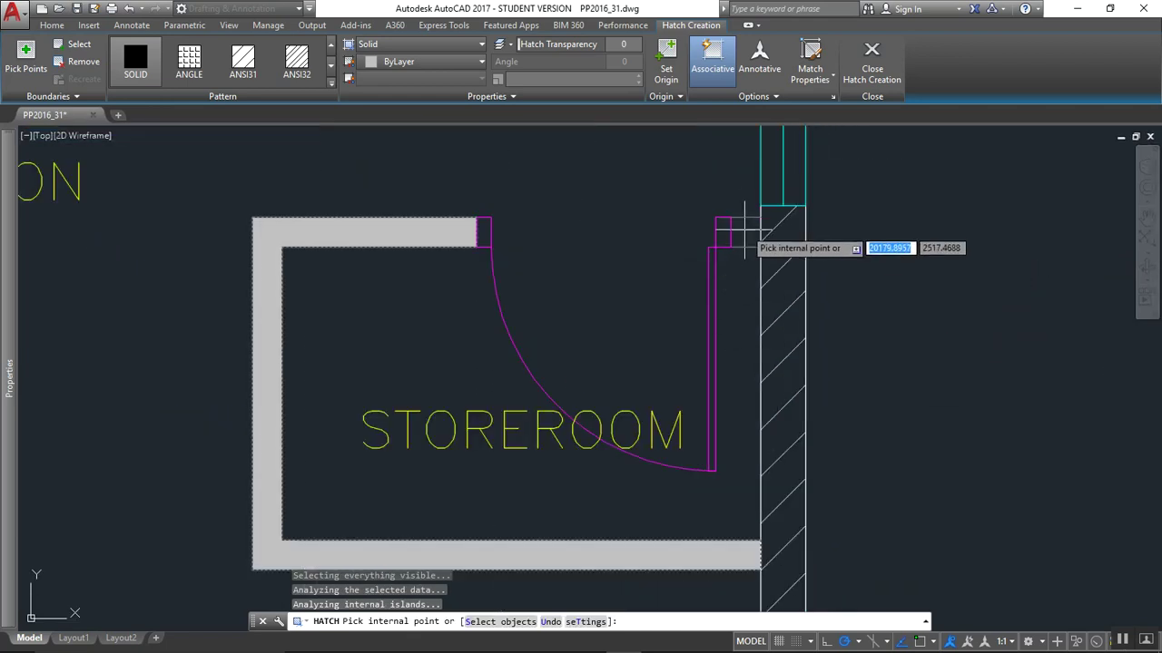
pyautogui.scroll(-4, 867, 272)
pyautogui.scroll(-8, 868, 272)
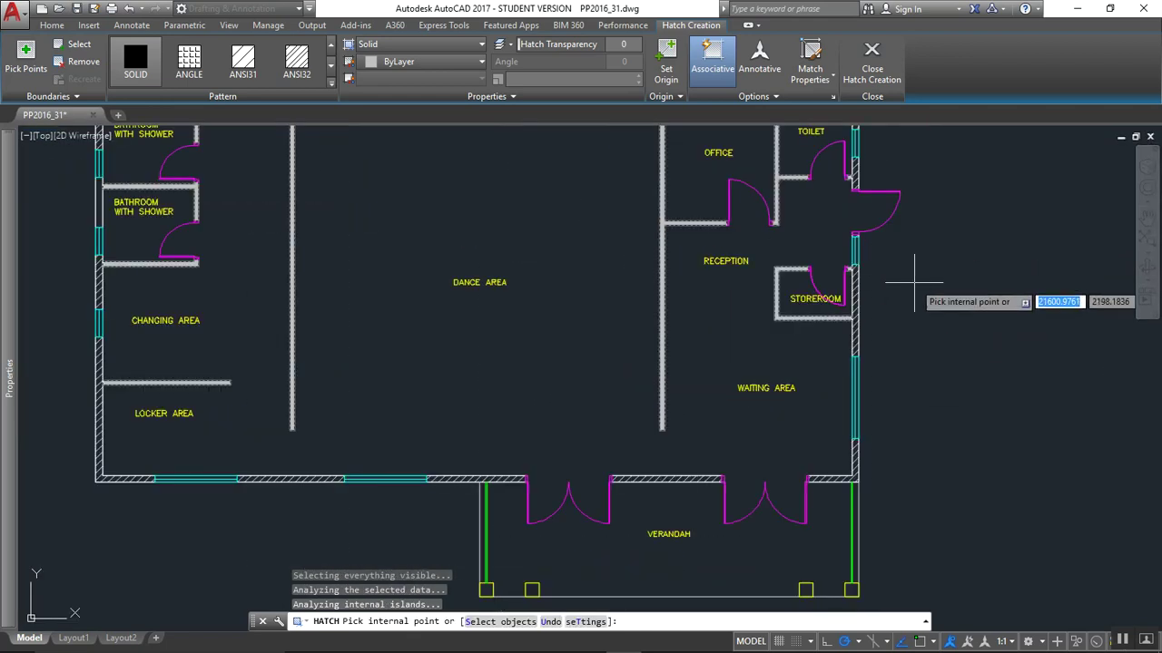
# Commit the solid wall hatch with Close Hatch Creation, then switch to the exam PDF.
pyautogui.click(882, 66)
pyautogui.scroll(4, 938, 273)
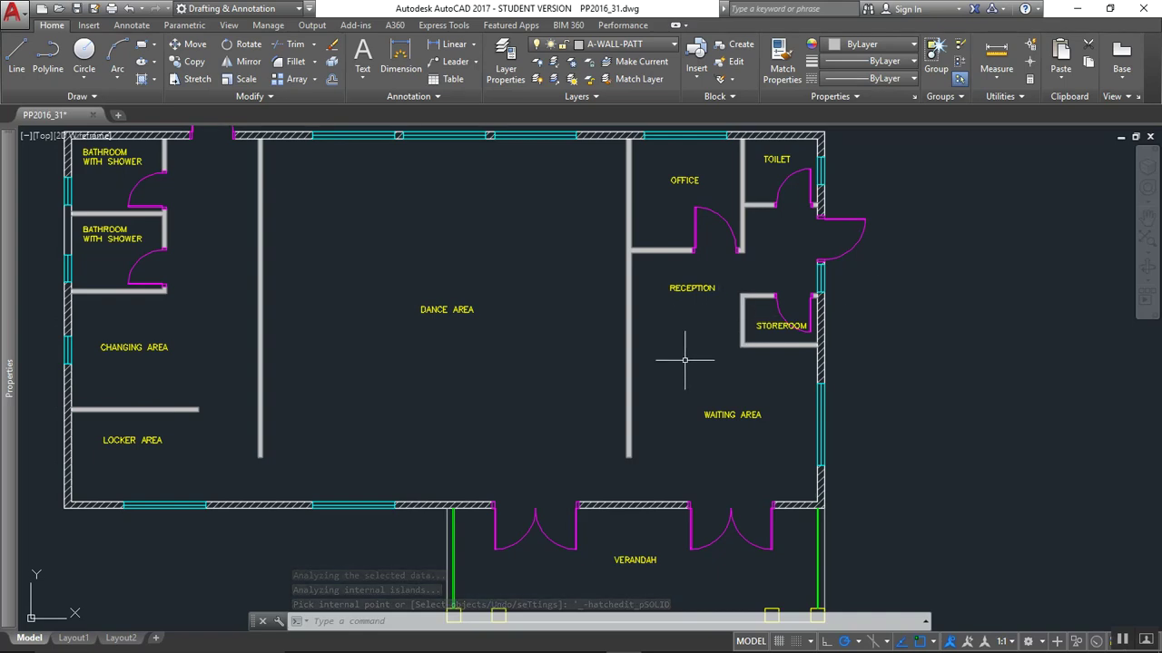
pyautogui.hotkey('alt', 'Tab')
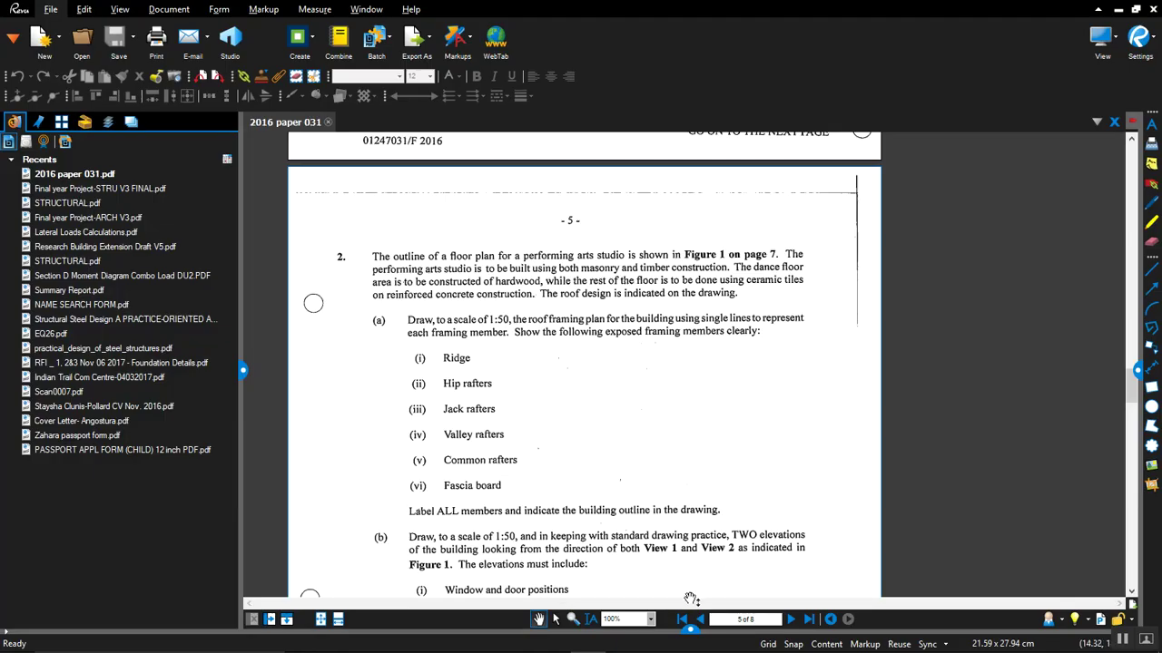
# Page through the exam paper to the floor plan outline on page 7 of 8.
pyautogui.click(789, 620)
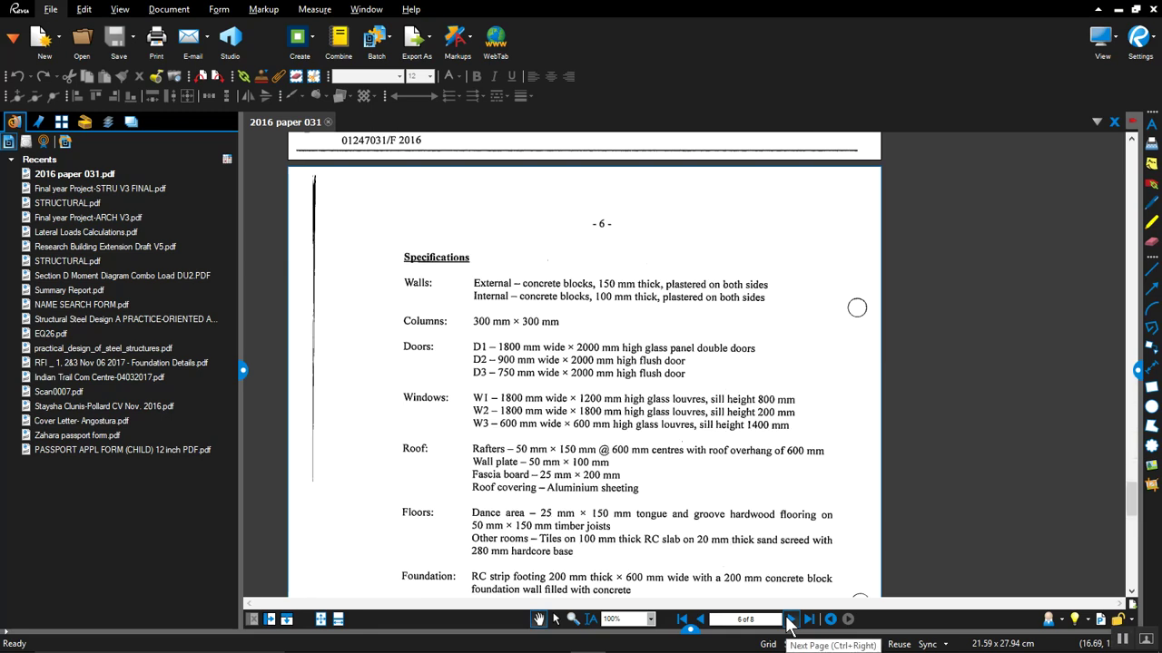
pyautogui.click(790, 620)
pyautogui.click(790, 620)
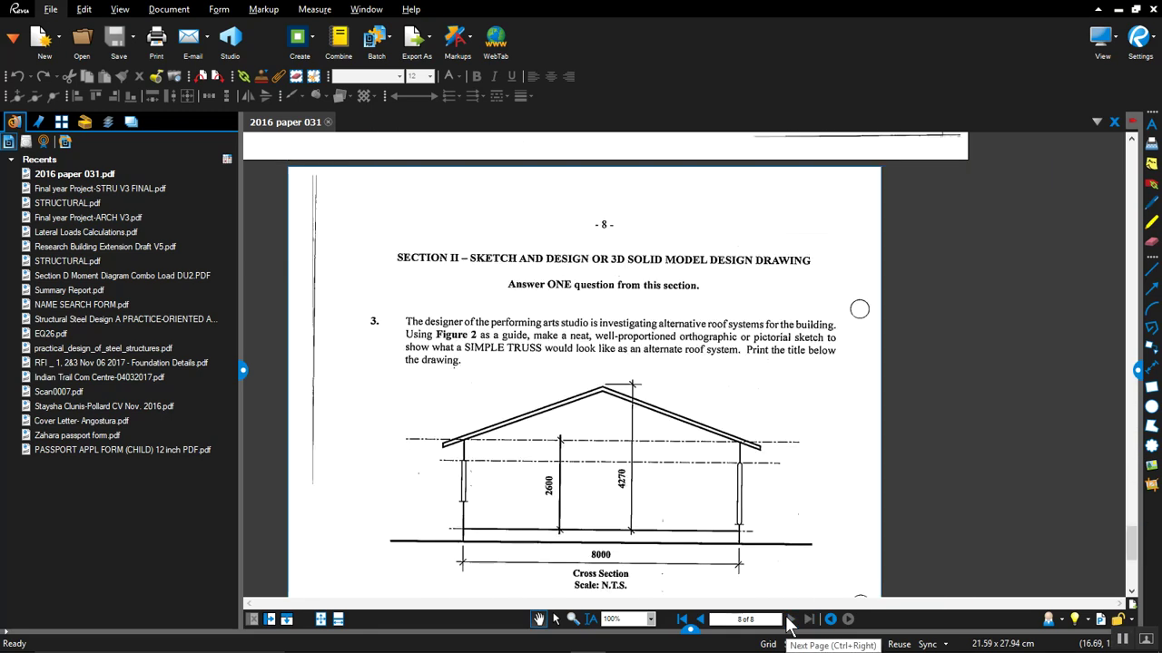
pyautogui.click(708, 620)
pyautogui.scroll(1, 821, 409)
pyautogui.scroll(-1, 808, 426)
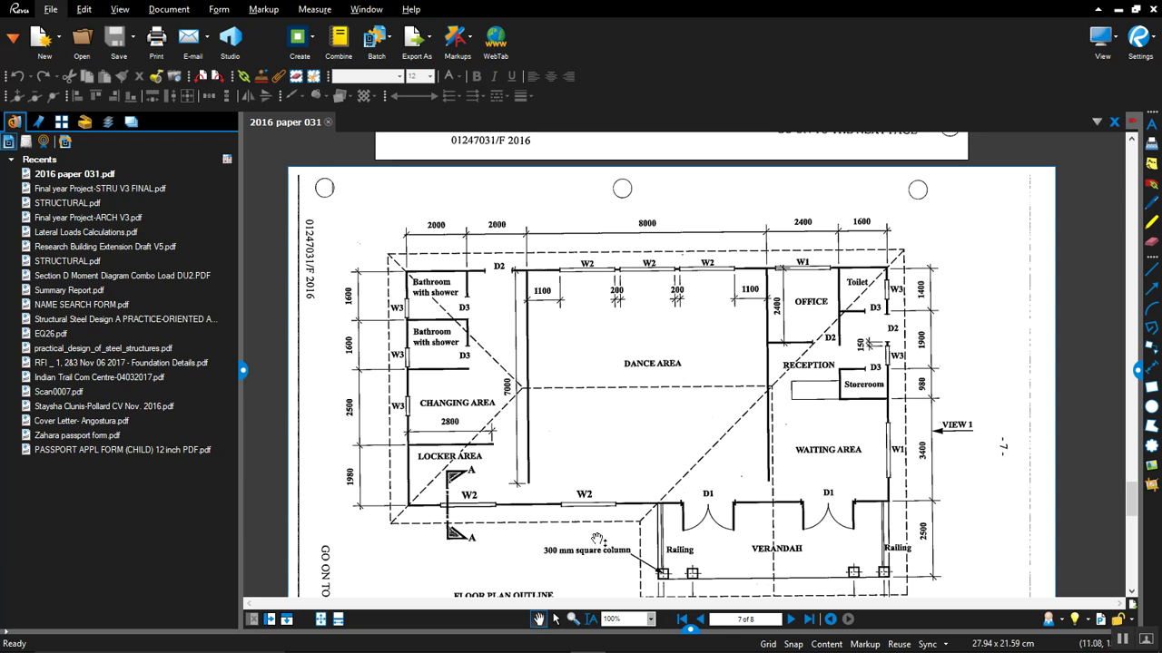
# Back in AutoCAD, make I-FURN the current layer.
pyautogui.hotkey('alt', 'Tab')
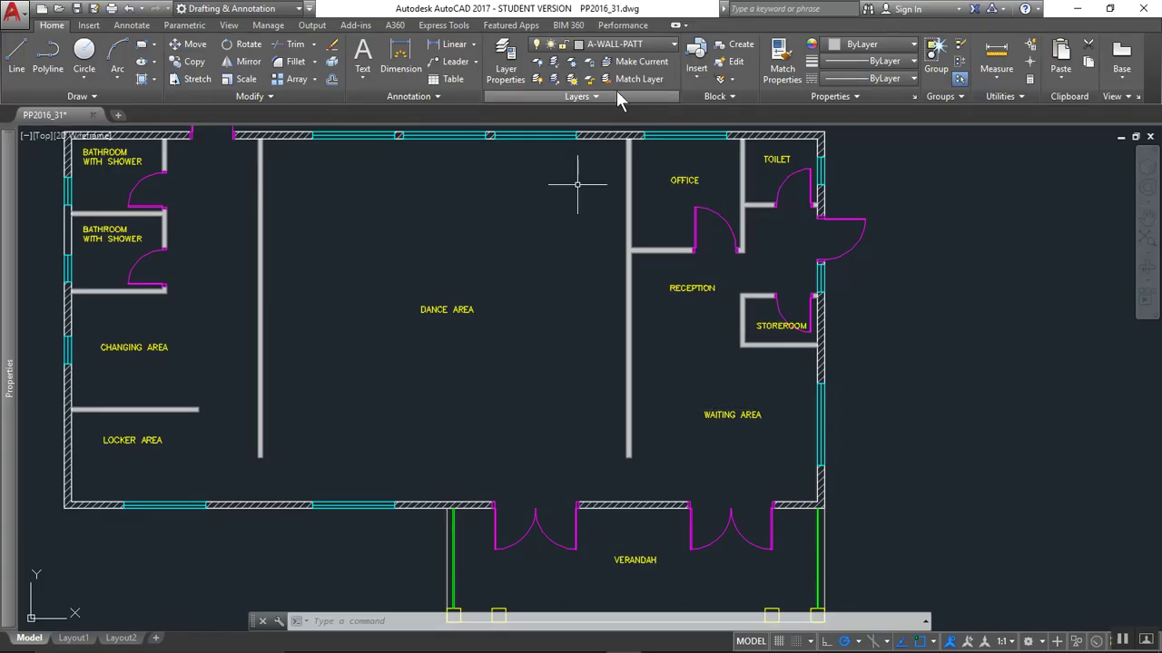
pyautogui.click(642, 45)
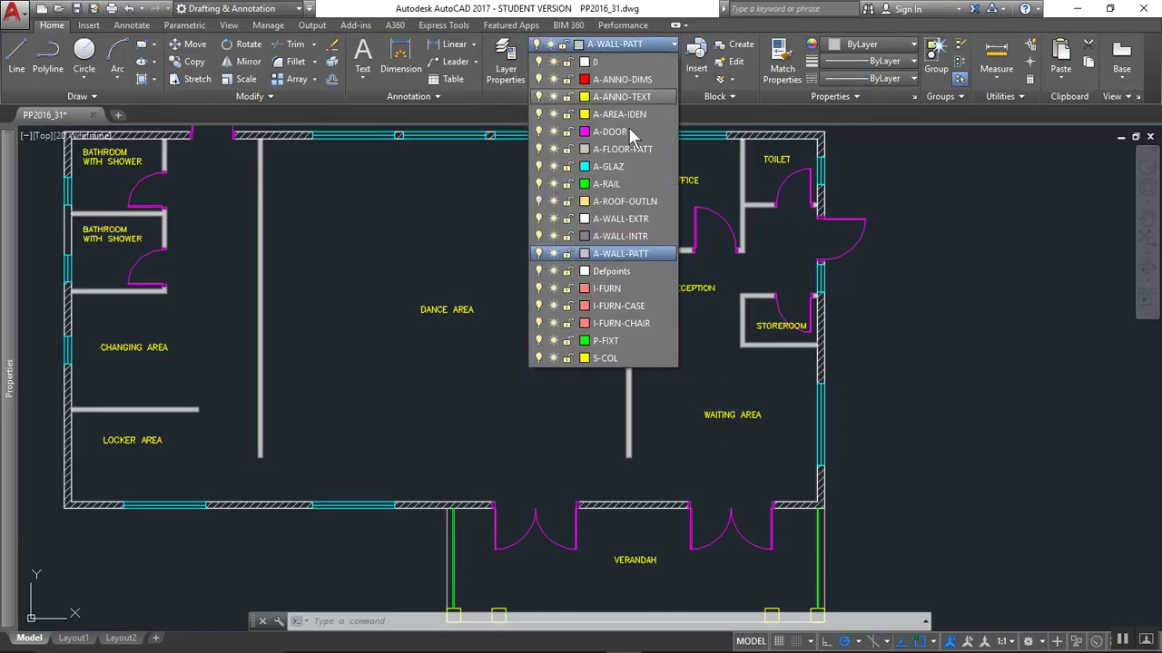
pyautogui.click(614, 288)
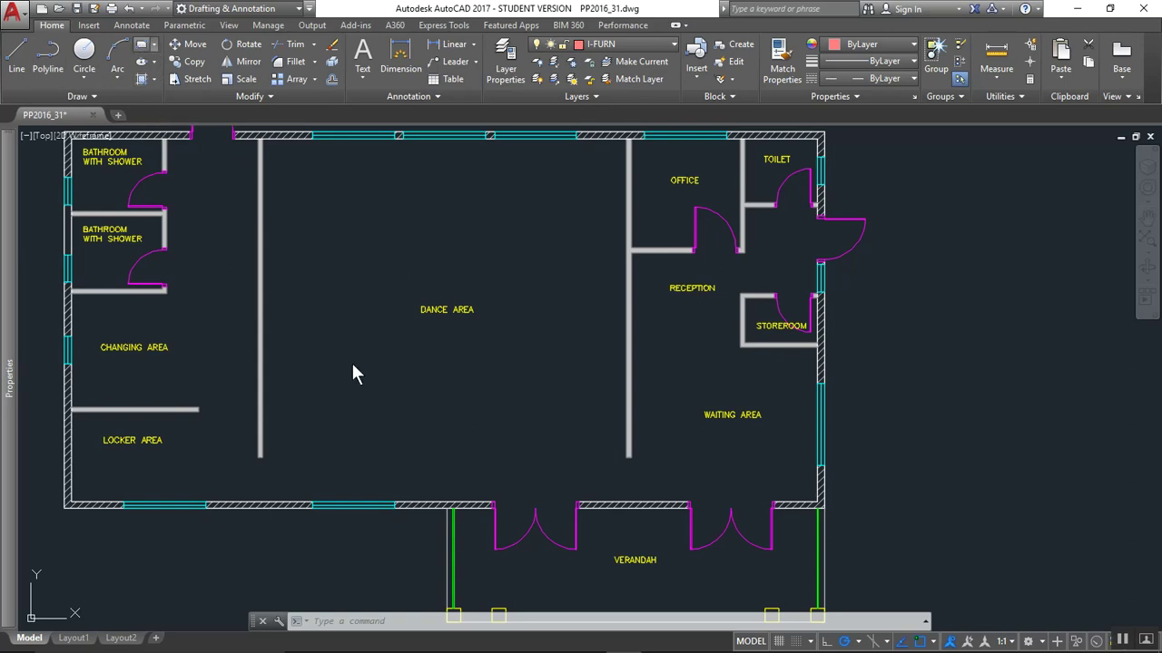
# Draw a trial 12 by 12 rectangle in the Dance Area.
pyautogui.click(381, 379)
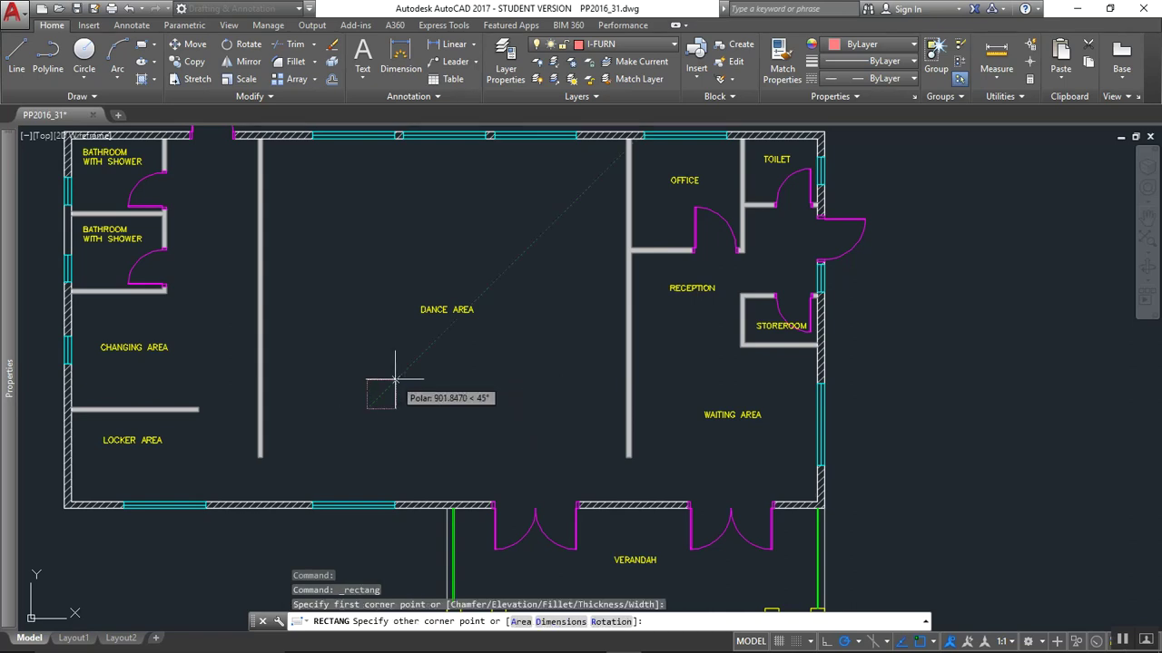
pyautogui.write('d')
pyautogui.press('Return')
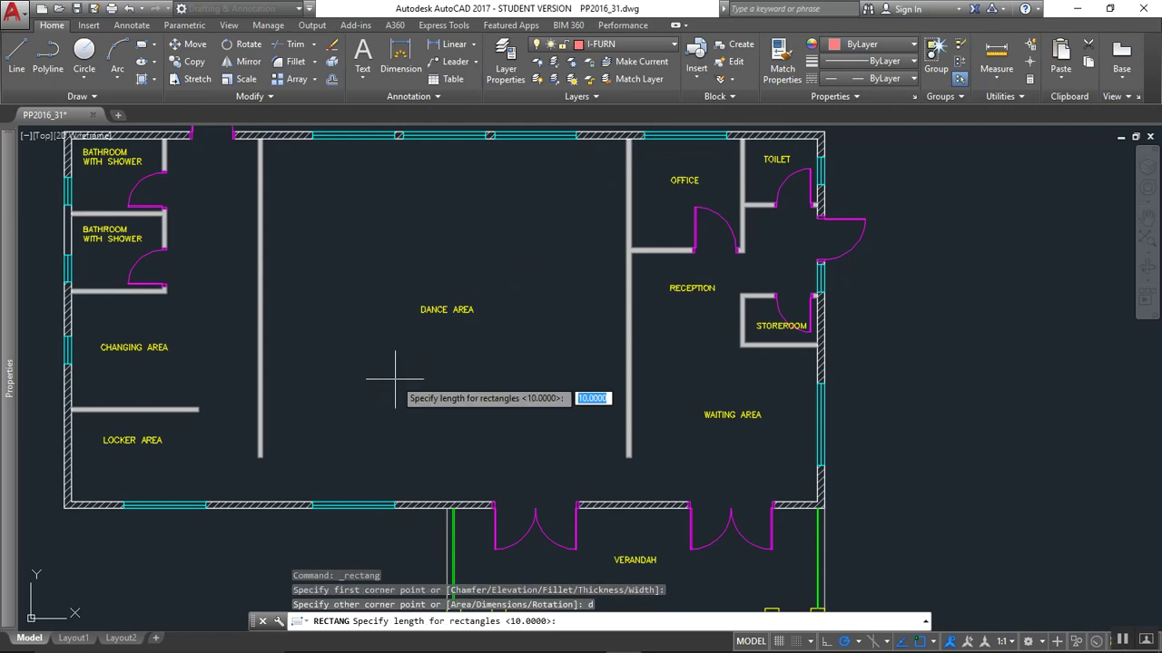
pyautogui.write('12')
pyautogui.press('Return')
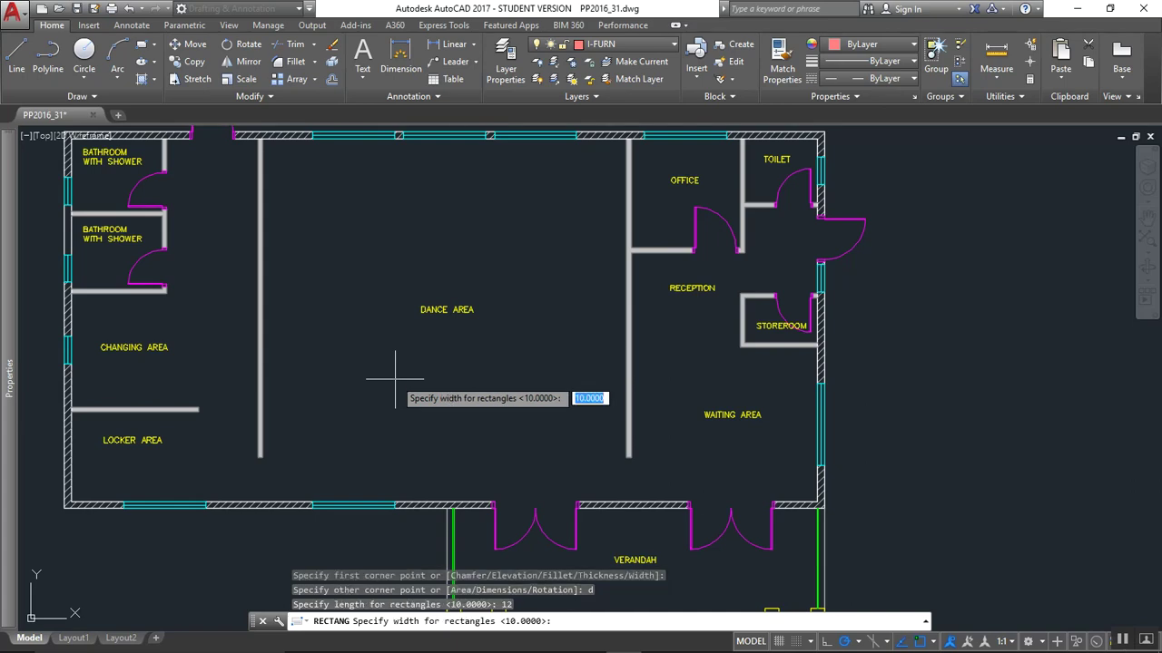
pyautogui.write('12')
pyautogui.press('Return')
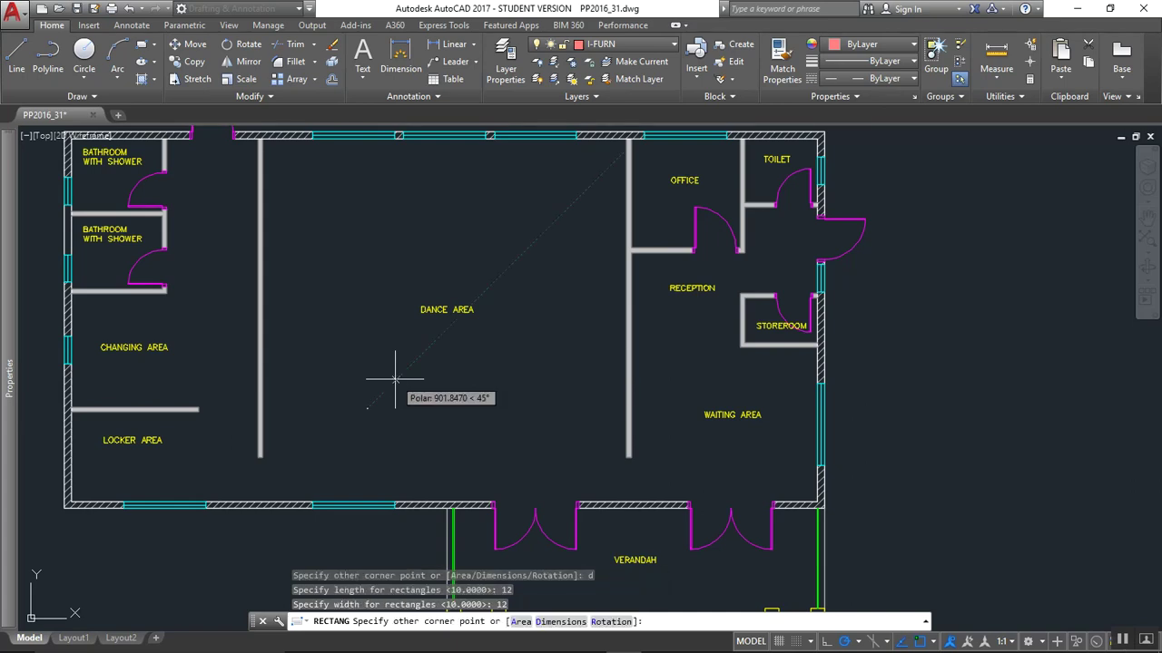
pyautogui.scroll(10, 363, 409)
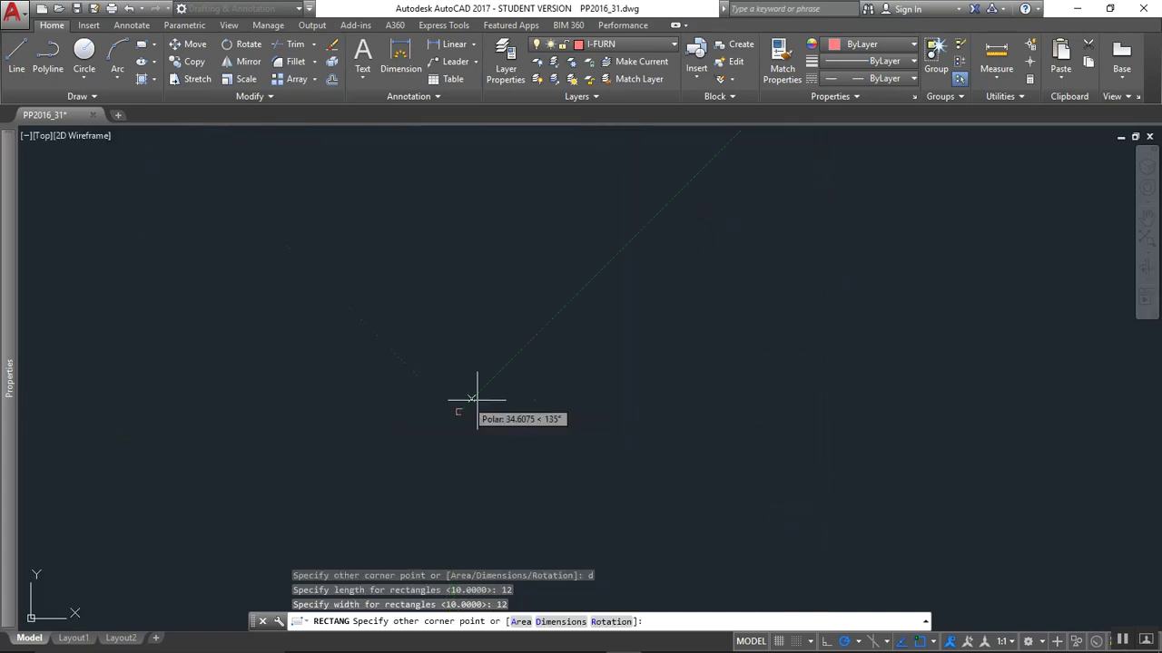
pyautogui.click(553, 397)
# Window-select the tiny 12 by 12 rectangle and delete it.
pyautogui.scroll(-5, 472, 410)
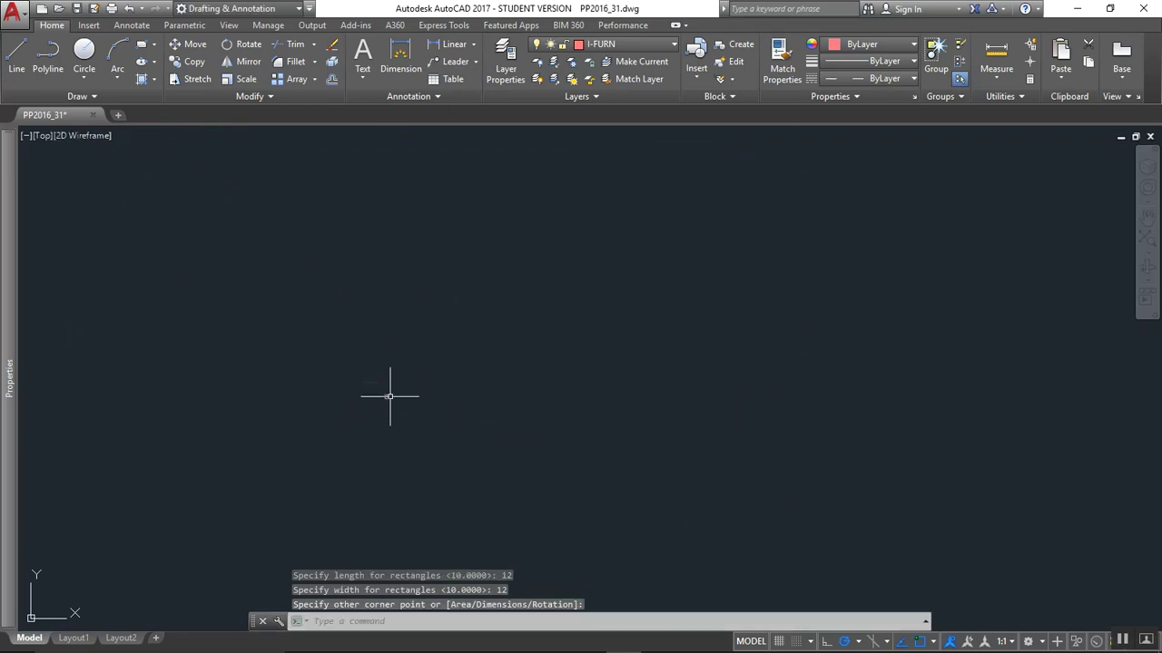
pyautogui.scroll(-5, 390, 396)
pyautogui.scroll(5, 390, 395)
pyautogui.click(366, 313)
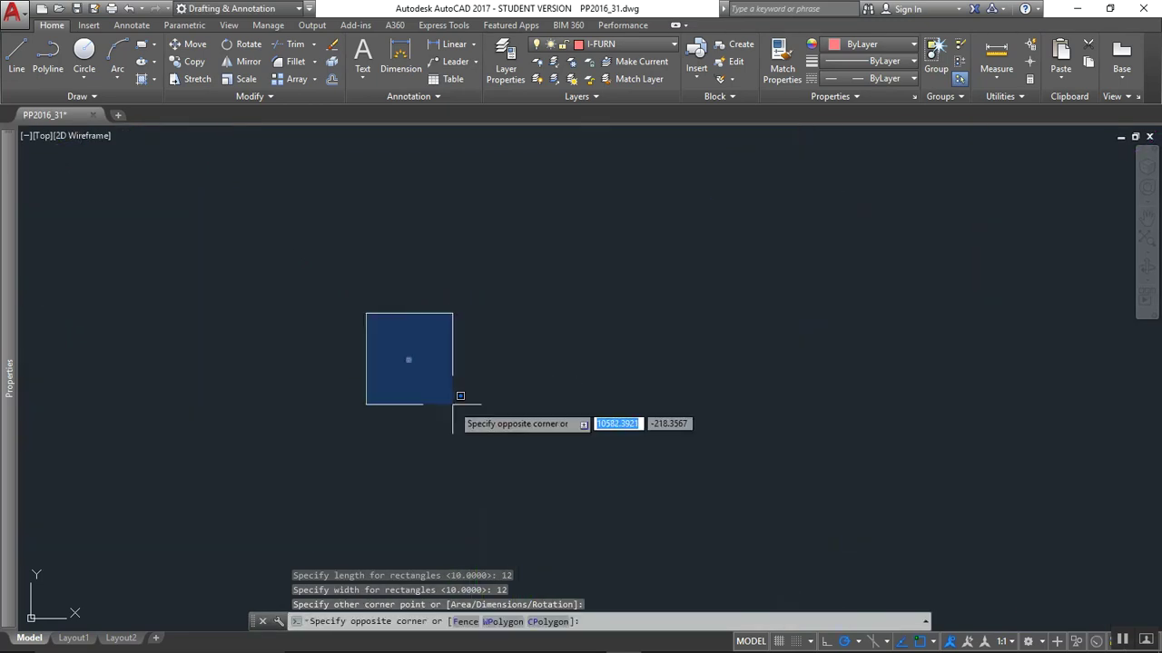
pyautogui.click(453, 404)
pyautogui.press('Delete')
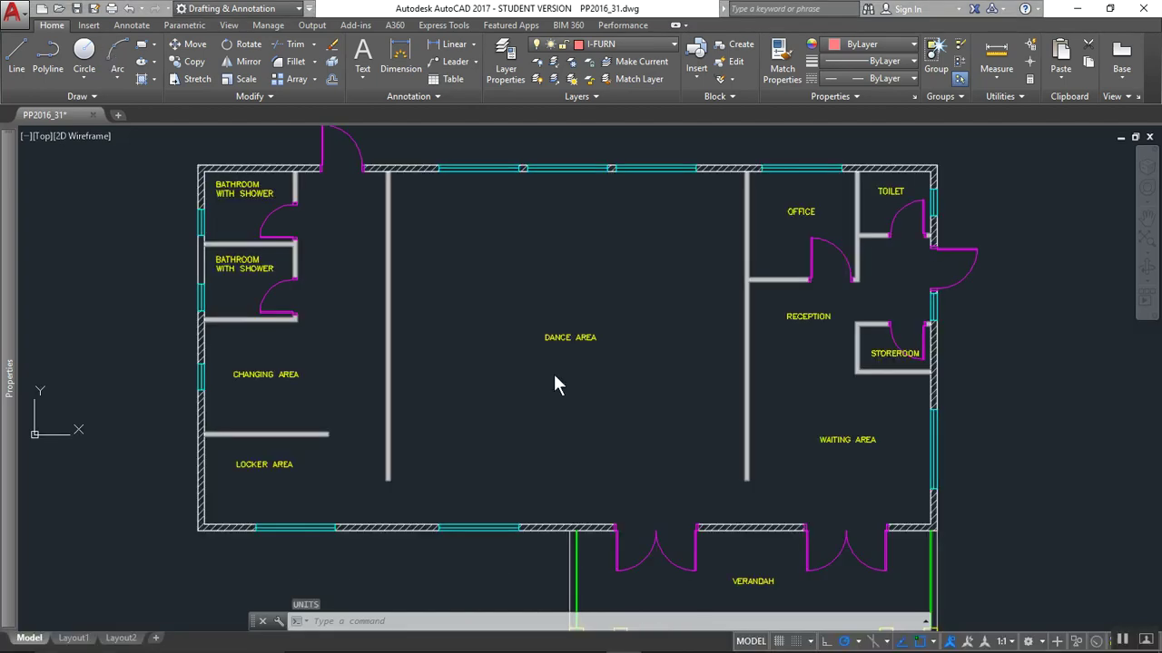
# Draw a 310 by 310 rectangle by dimensions in the Dance Area near the locker wall.
pyautogui.scroll(-3, 556, 385)
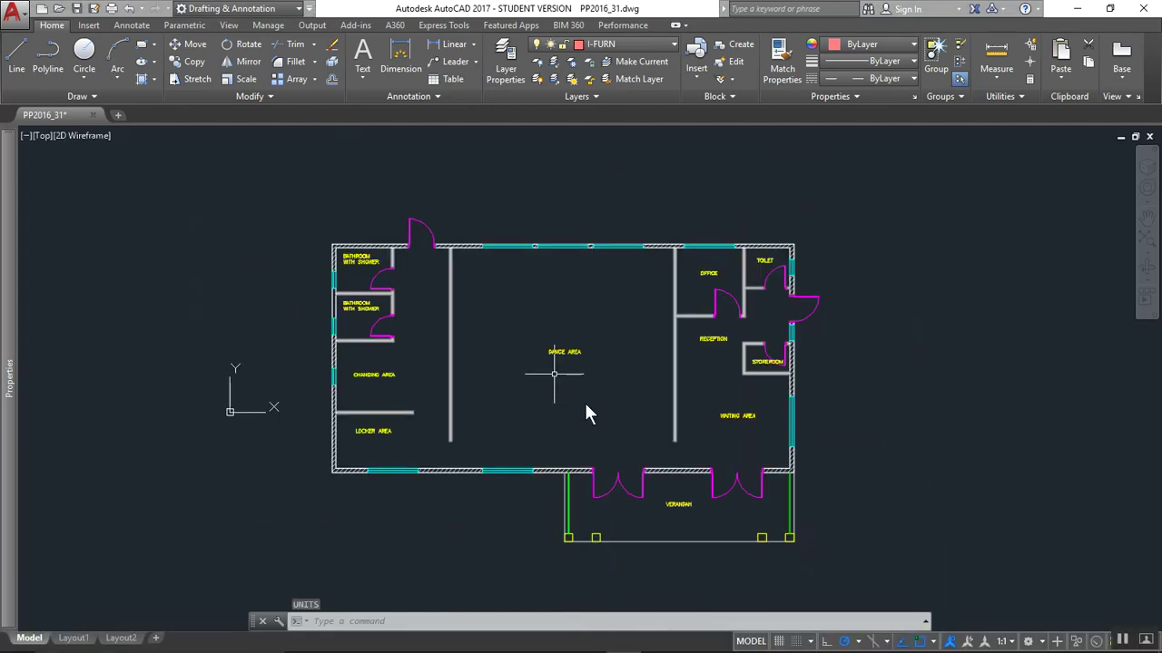
pyautogui.click(143, 47)
pyautogui.click(512, 403)
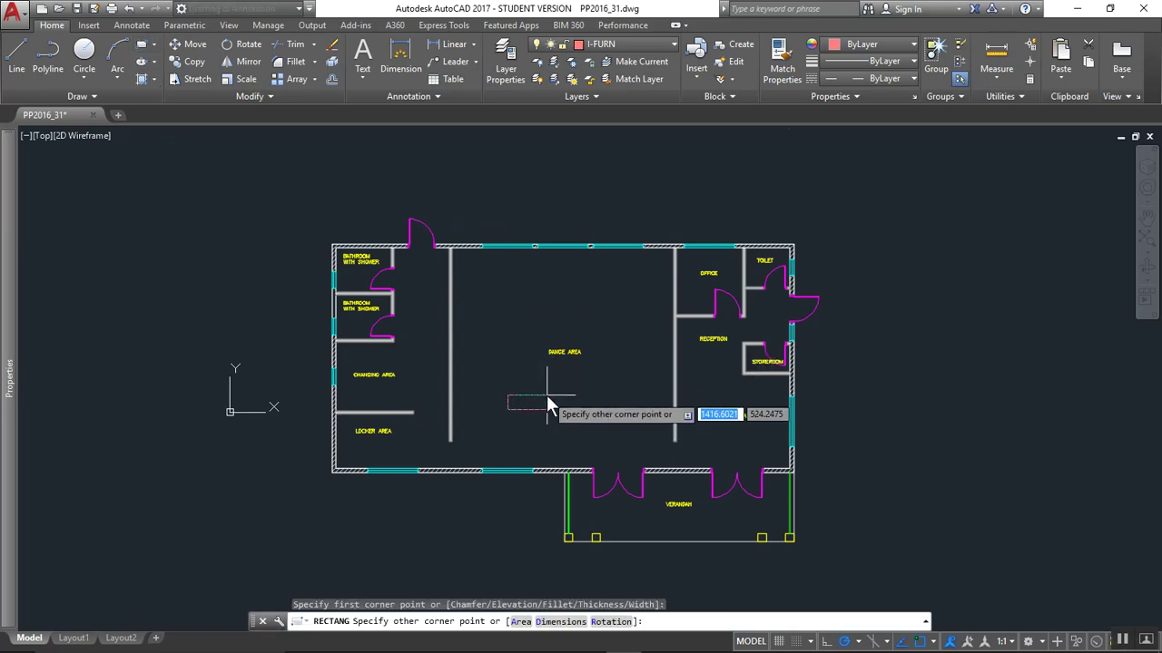
pyautogui.write('d')
pyautogui.press('Return')
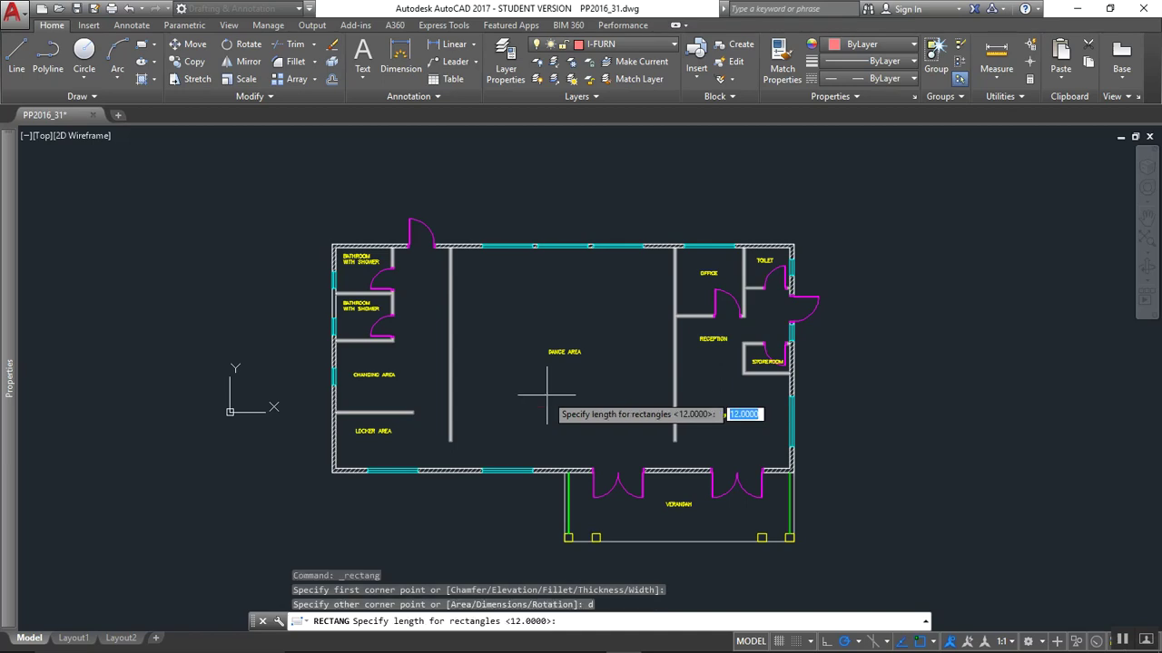
pyautogui.write('310')
pyautogui.press('Return')
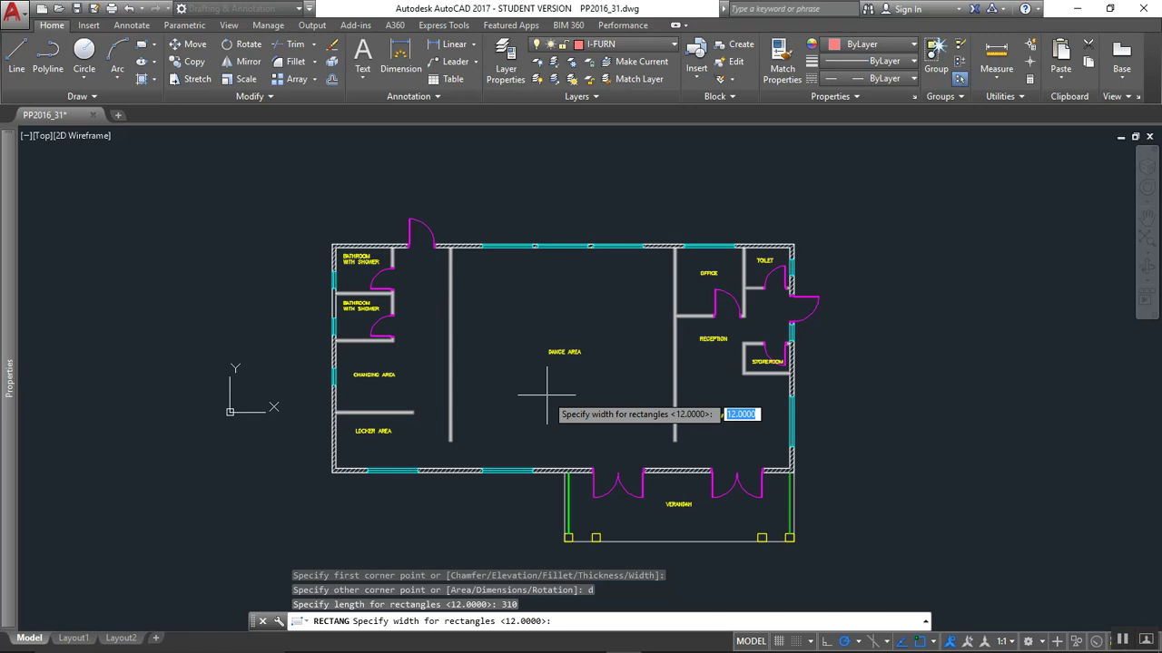
pyautogui.write('310')
pyautogui.press('Return')
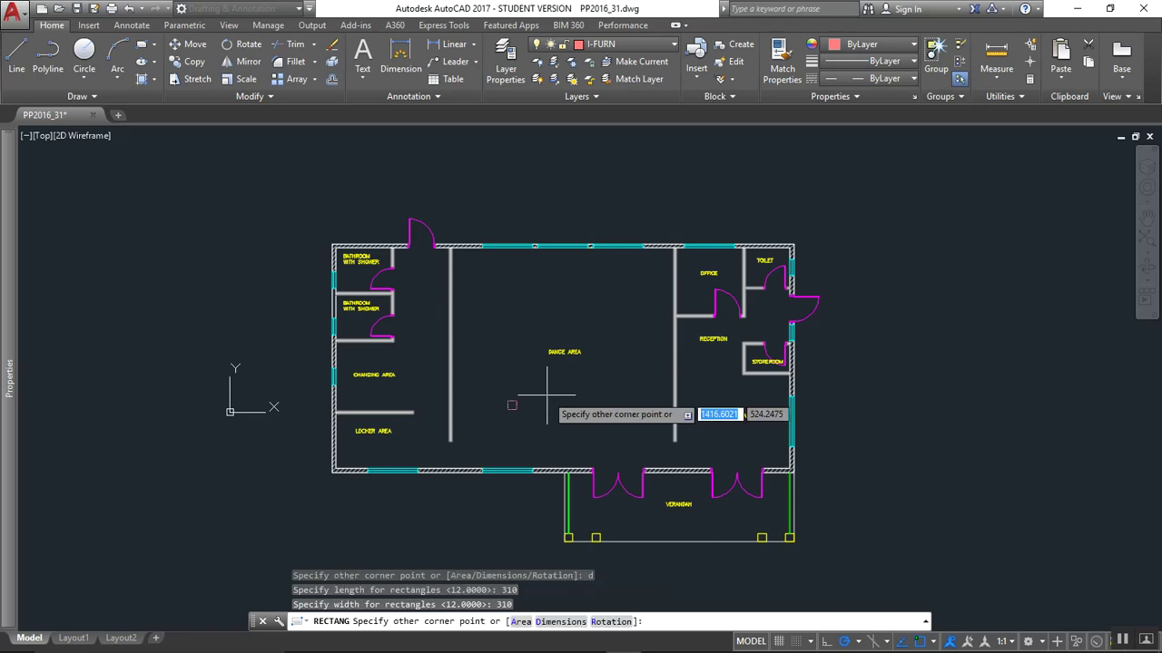
pyautogui.click(553, 389)
pyautogui.scroll(6, 480, 427)
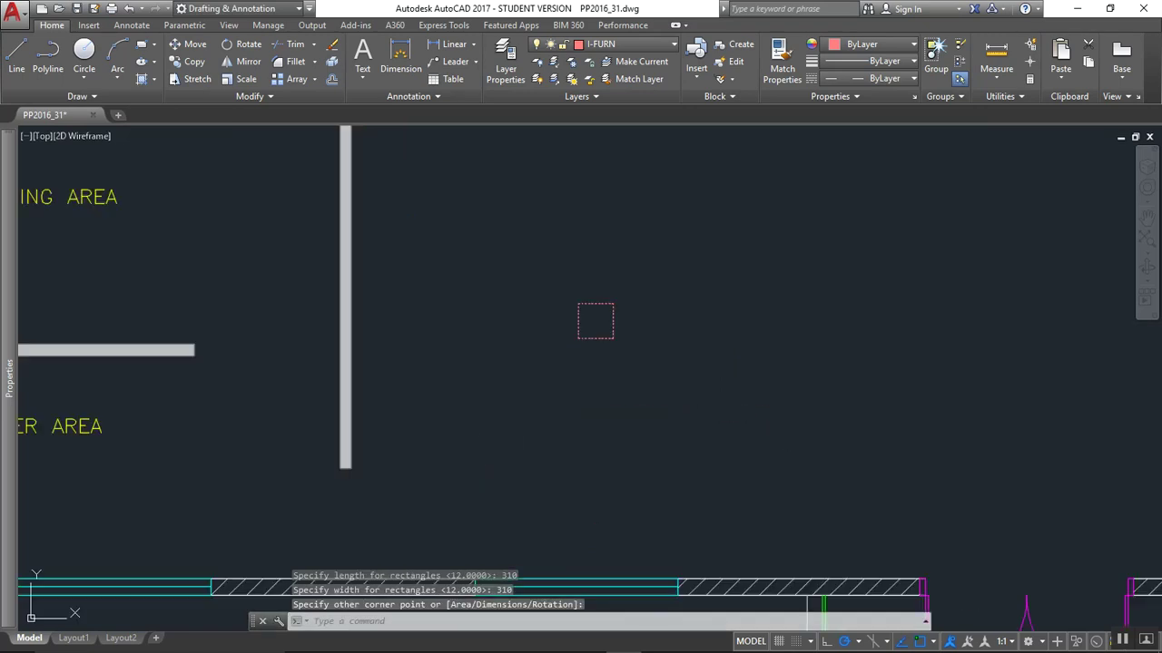
pyautogui.scroll(4, 599, 318)
pyautogui.scroll(4, 559, 289)
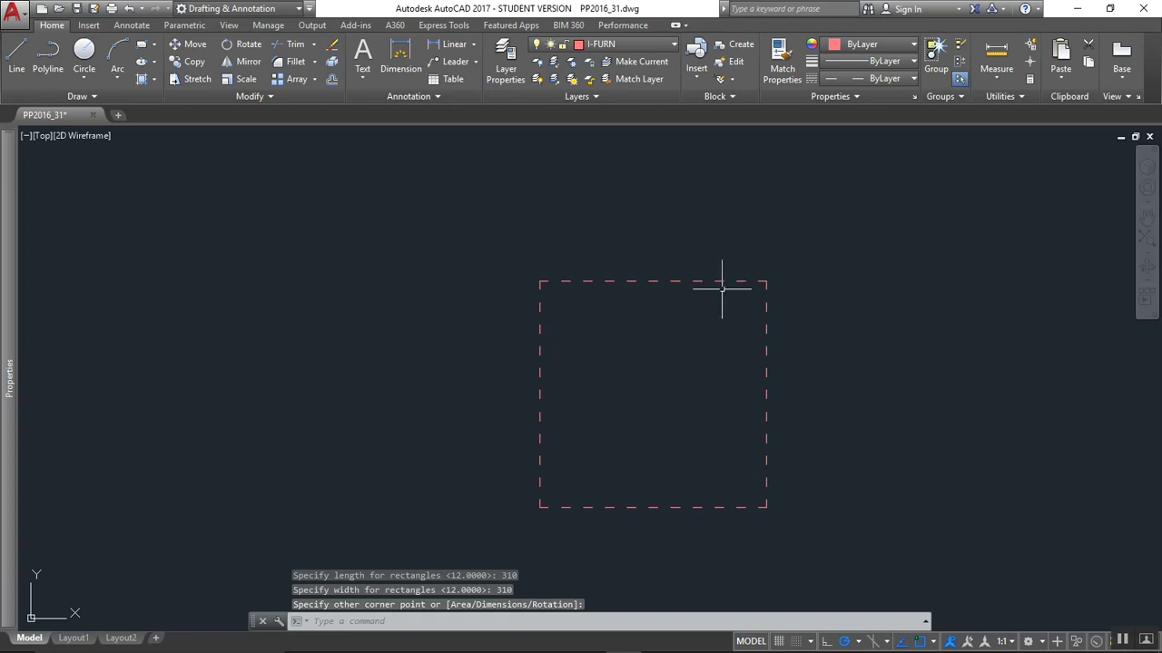
pyautogui.scroll(-1, 726, 420)
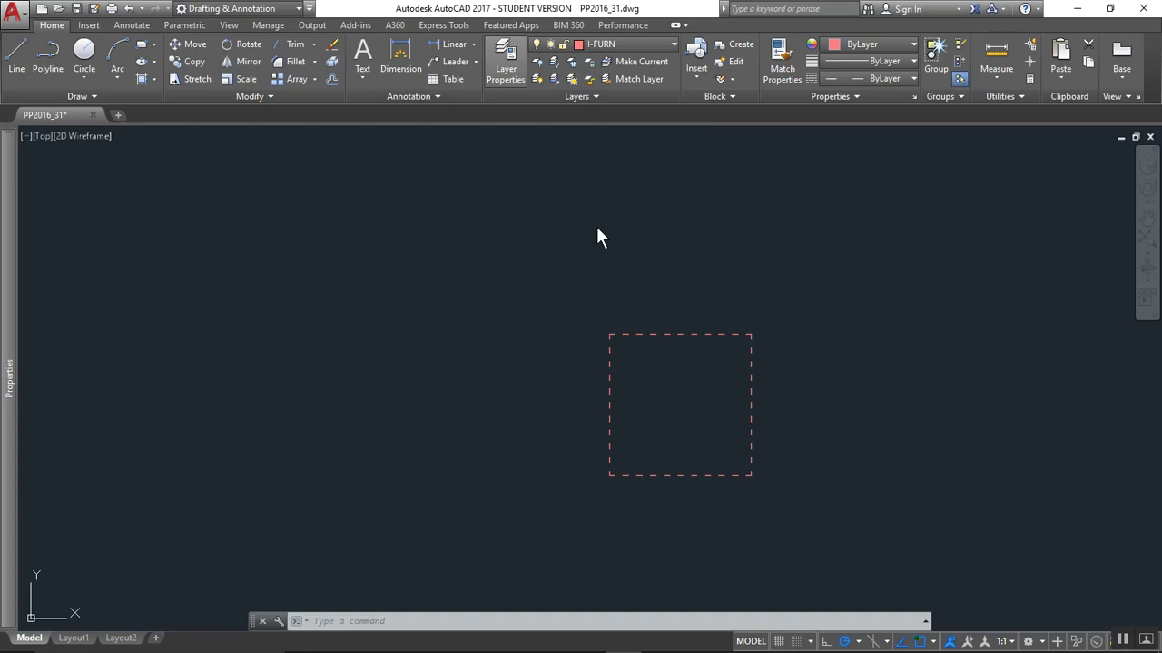
# In Layer Properties, set I-FURN and the two other furniture layers to the Continuous linetype.
pyautogui.click(515, 80)
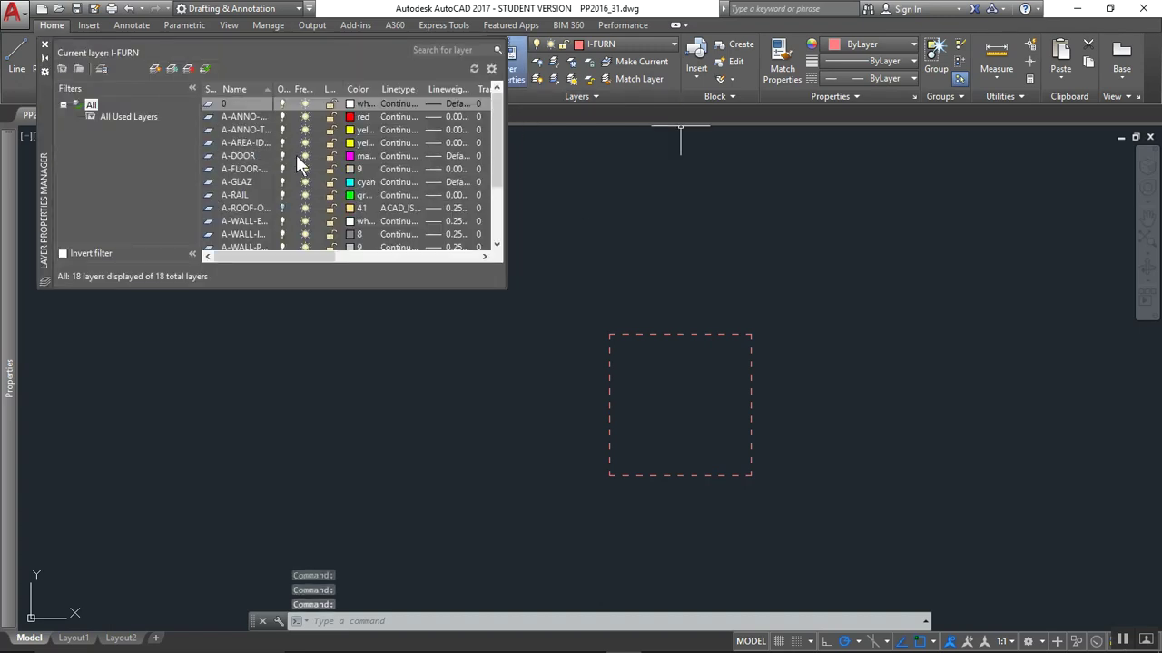
pyautogui.scroll(-3, 363, 189)
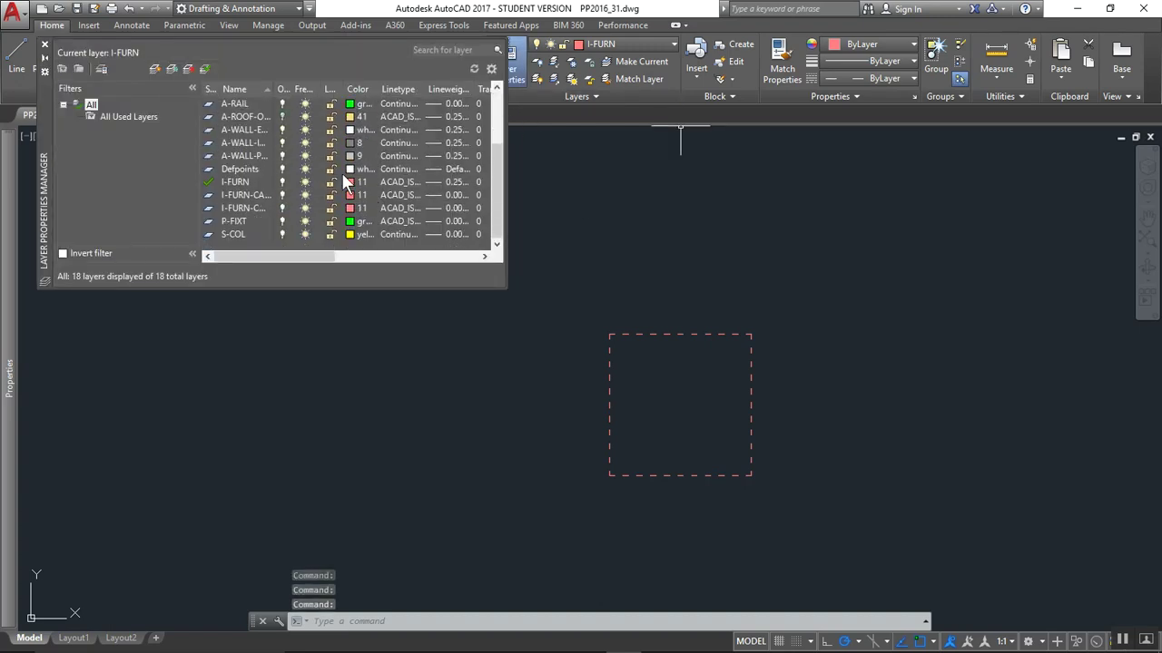
pyautogui.click(404, 181)
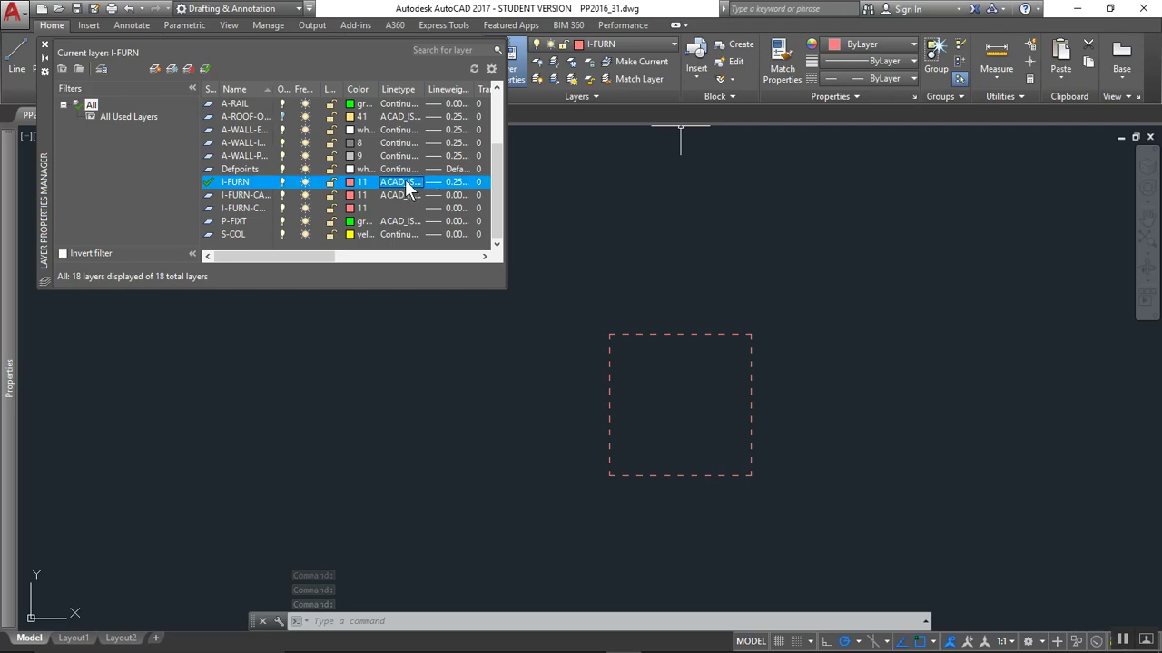
pyautogui.click(417, 184)
pyautogui.click(465, 293)
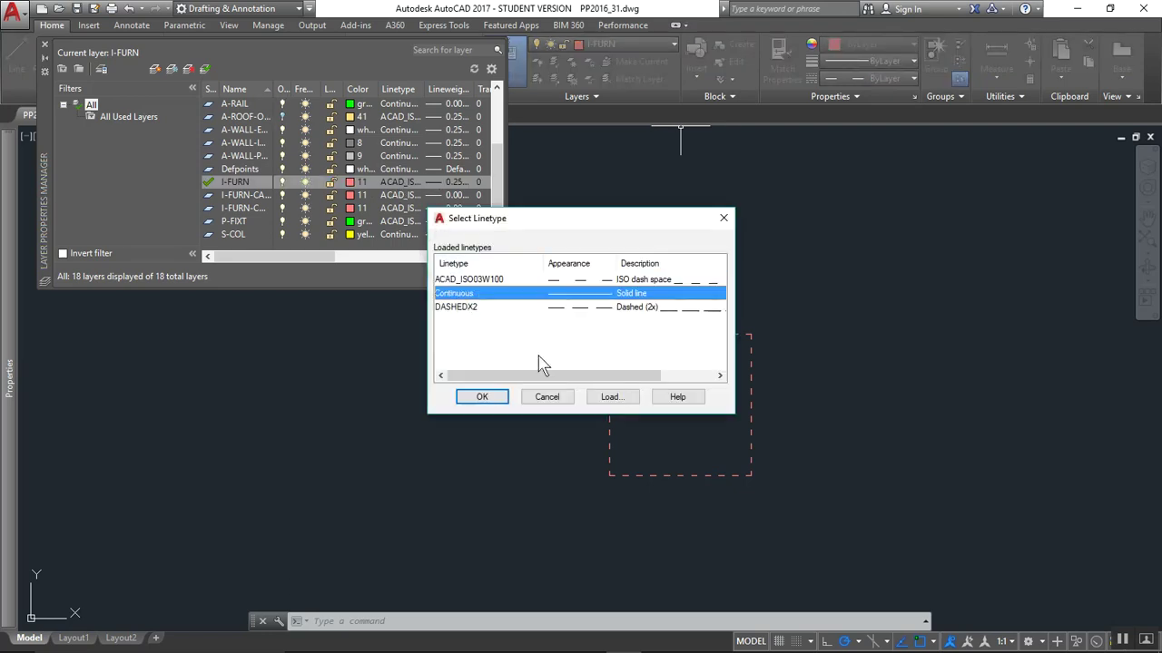
pyautogui.click(490, 400)
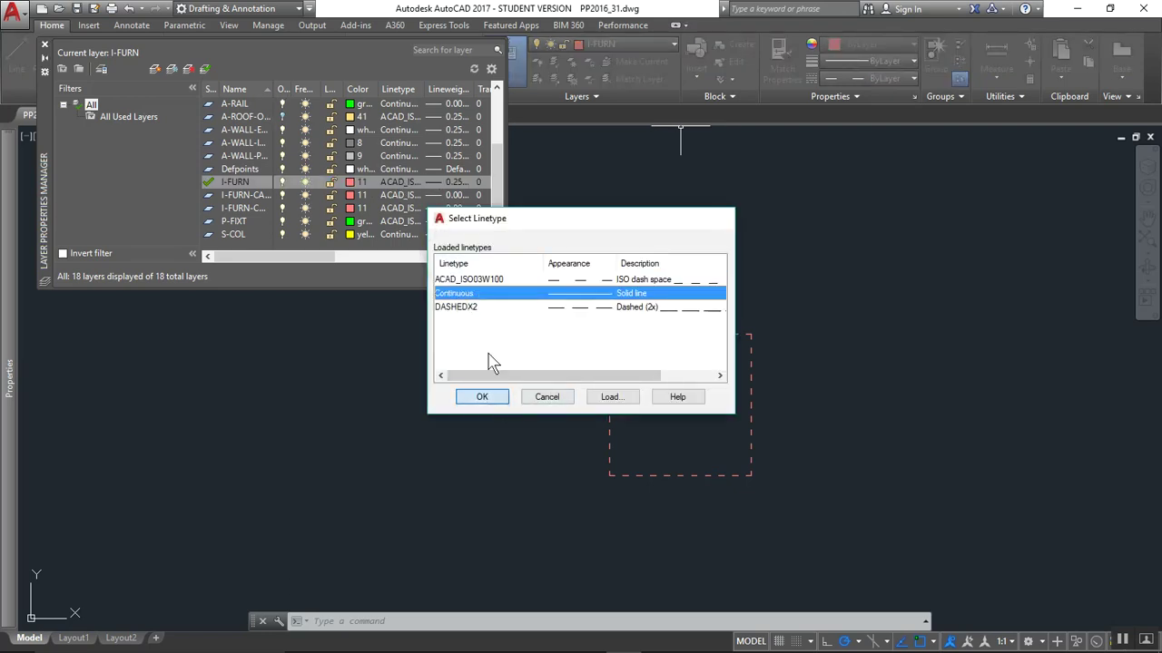
pyautogui.click(393, 195)
pyautogui.click(395, 195)
pyautogui.click(454, 293)
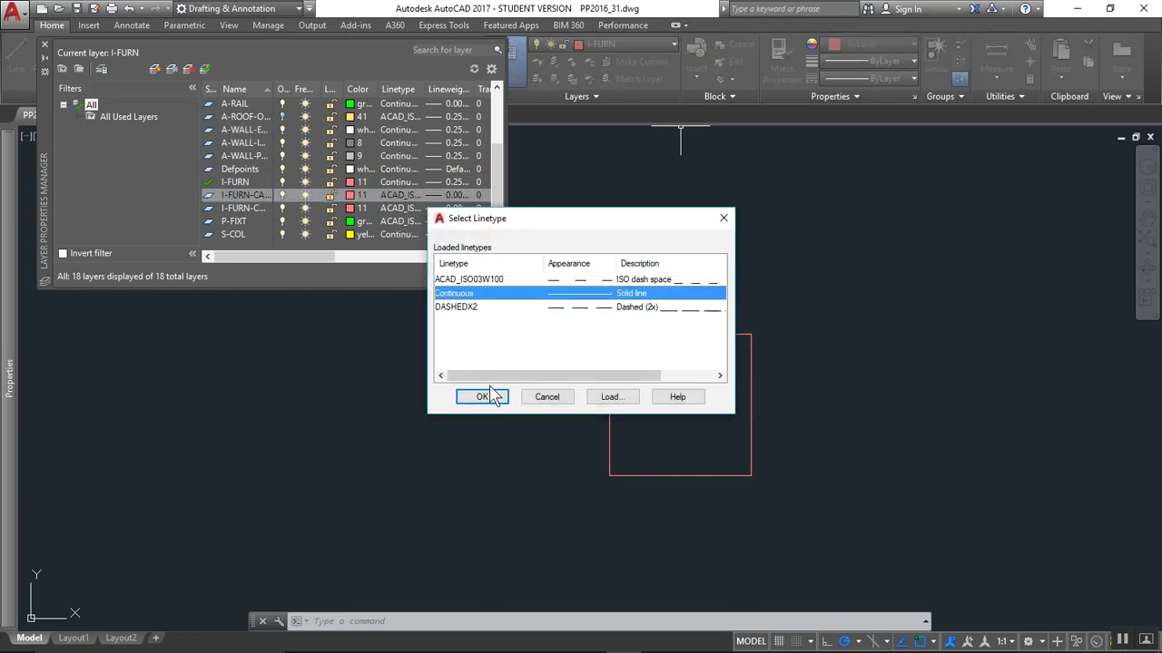
pyautogui.click(482, 397)
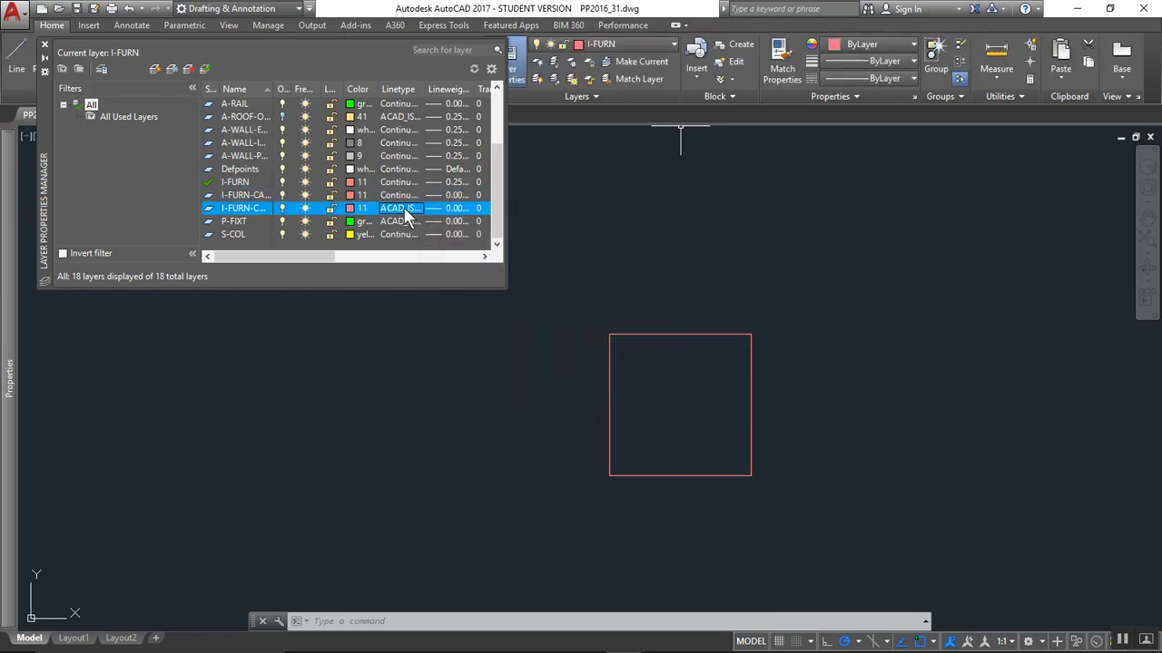
pyautogui.click(404, 208)
pyautogui.click(456, 293)
pyautogui.click(484, 395)
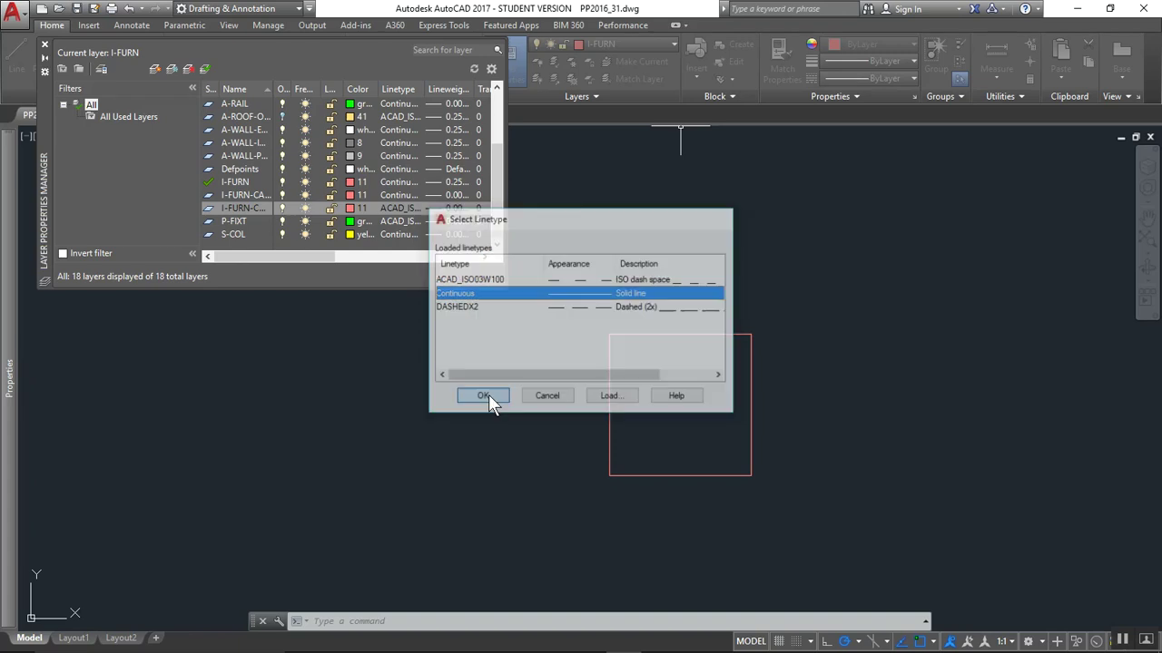
# Move the 310 square into the locker area's lower-left wall corner.
pyautogui.click(45, 45)
pyautogui.scroll(-8, 588, 300)
pyautogui.click(572, 270)
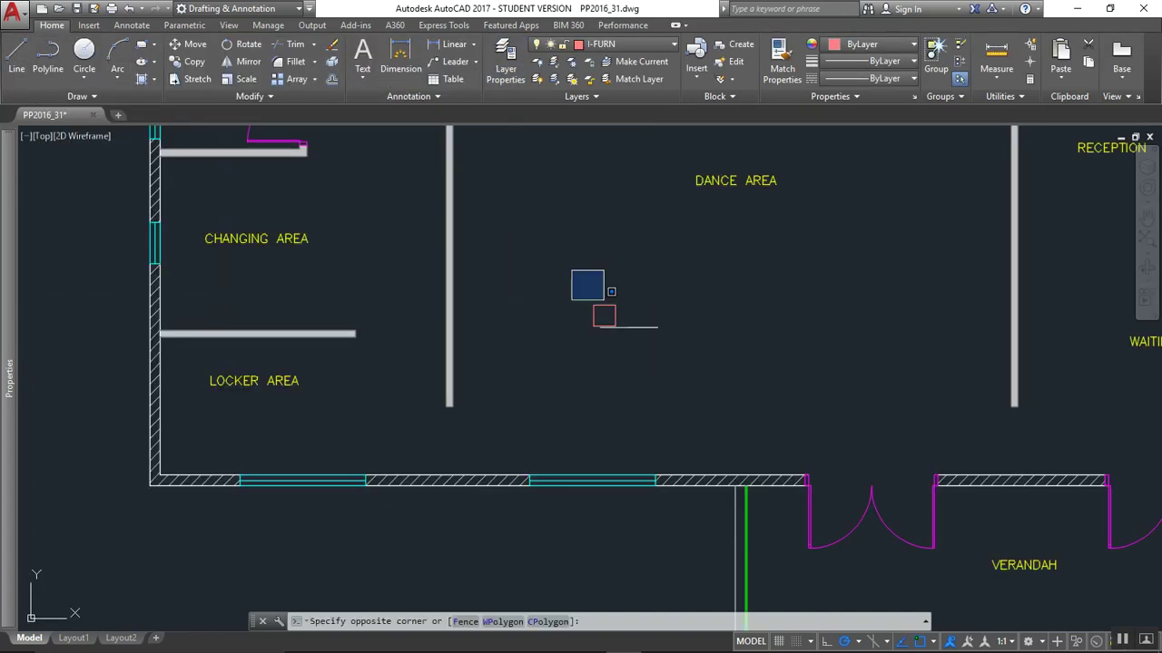
pyautogui.click(657, 366)
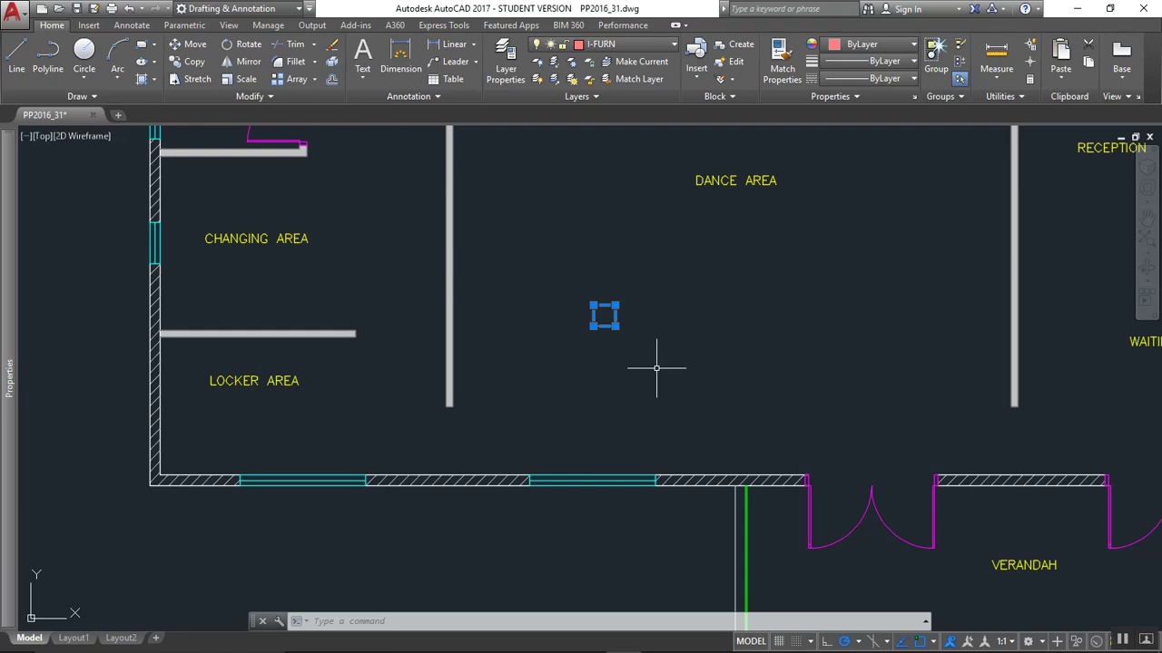
pyautogui.write('m')
pyautogui.press('Return')
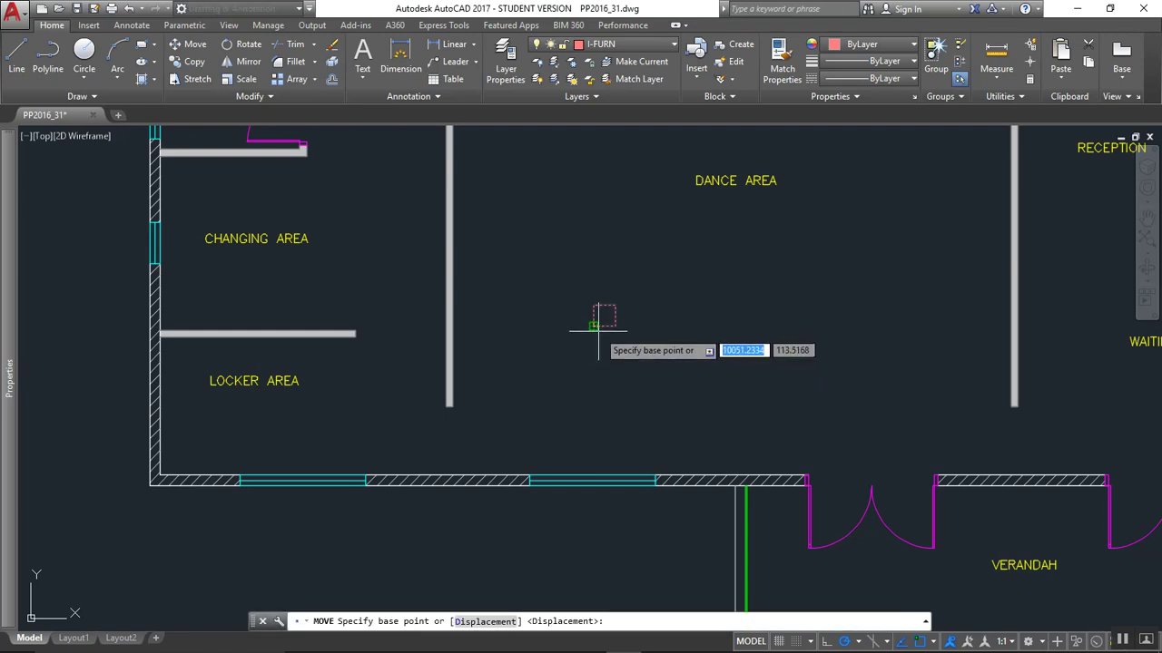
pyautogui.click(593, 326)
pyautogui.scroll(8, 124, 490)
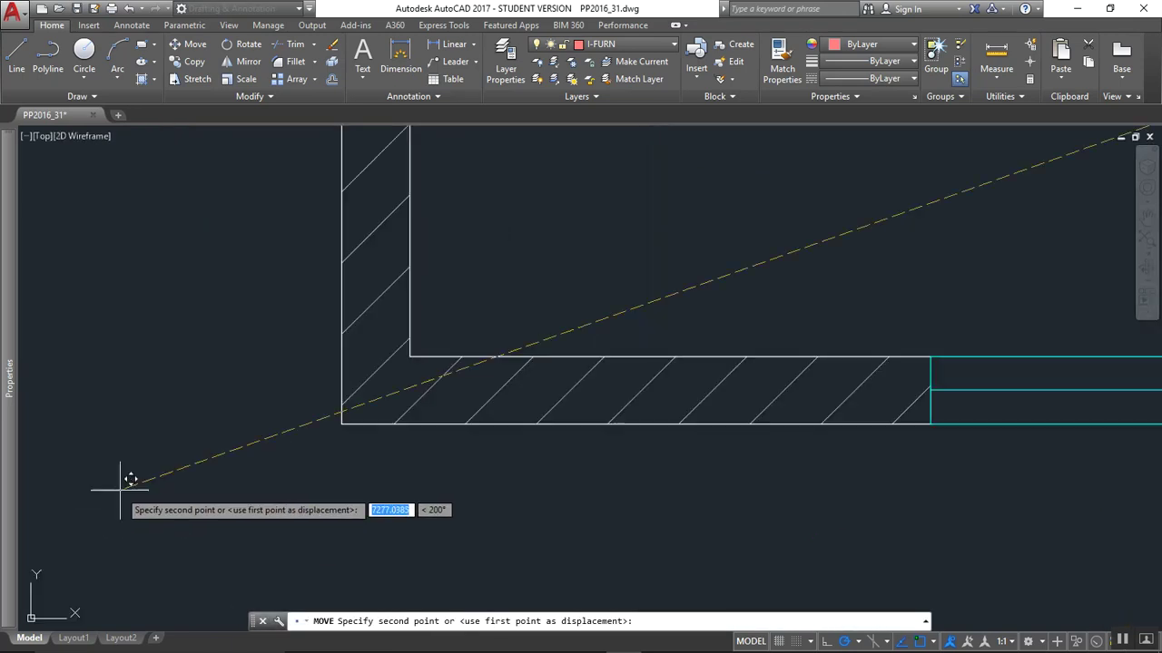
pyautogui.click(420, 345)
pyautogui.scroll(-5, 413, 355)
pyautogui.scroll(3, 495, 363)
# Array the square into 1 column and 5 rows with 310 row and column spacing.
pyautogui.click(495, 361)
pyautogui.click(446, 328)
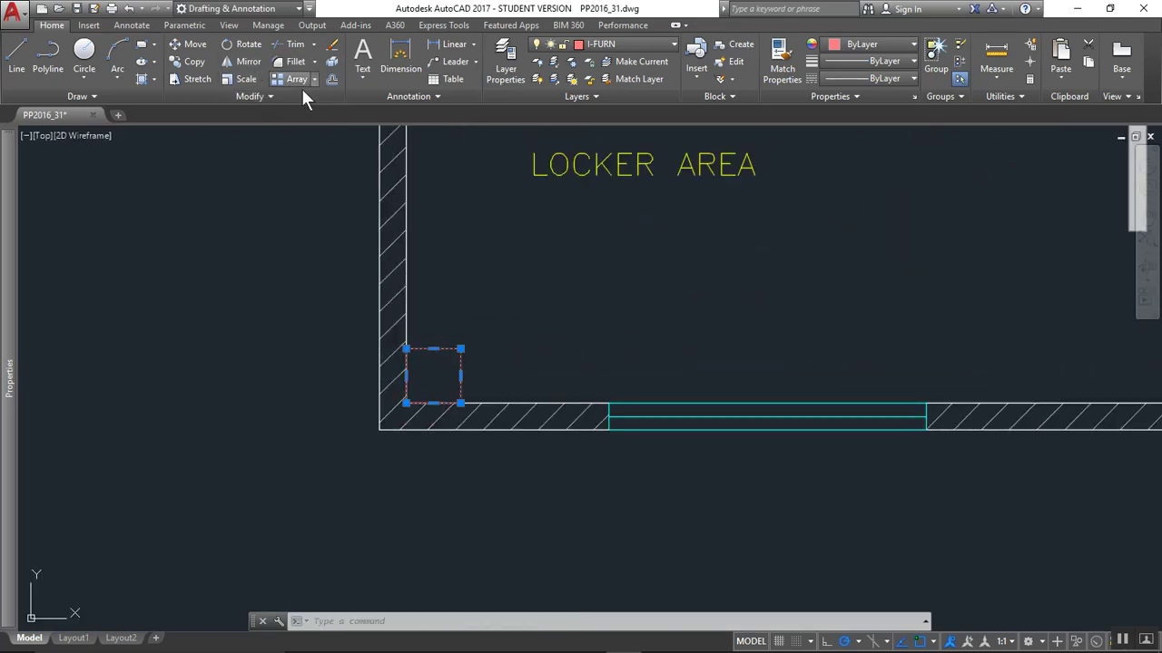
pyautogui.scroll(-4, 490, 324)
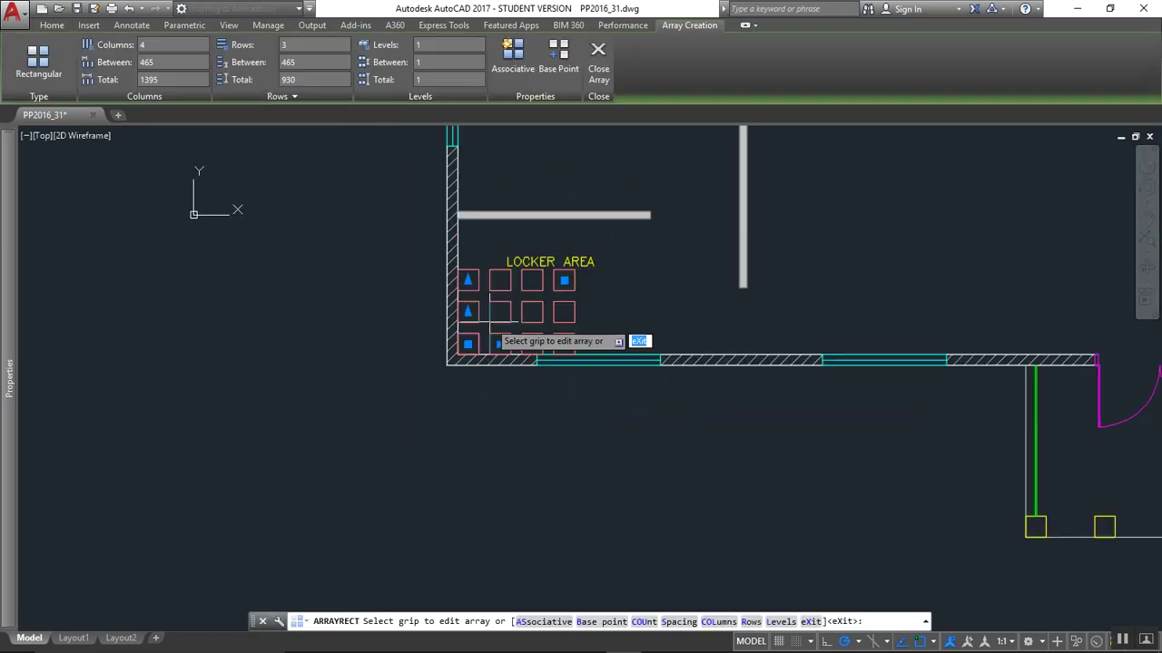
pyautogui.scroll(2, 495, 289)
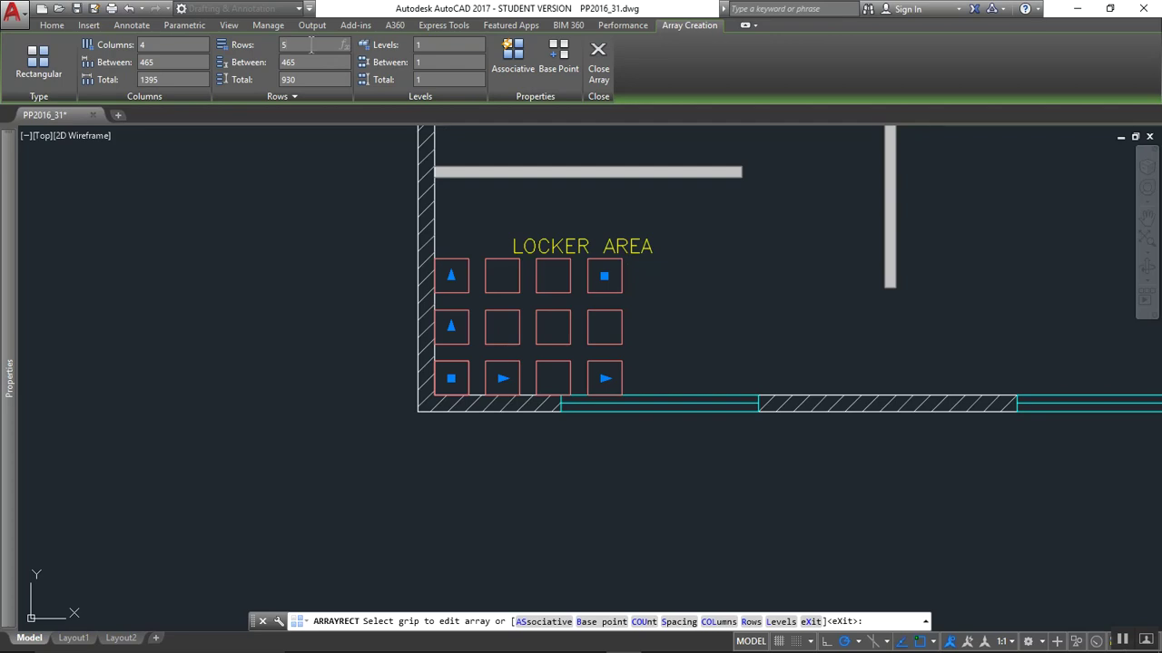
pyautogui.press('Return')
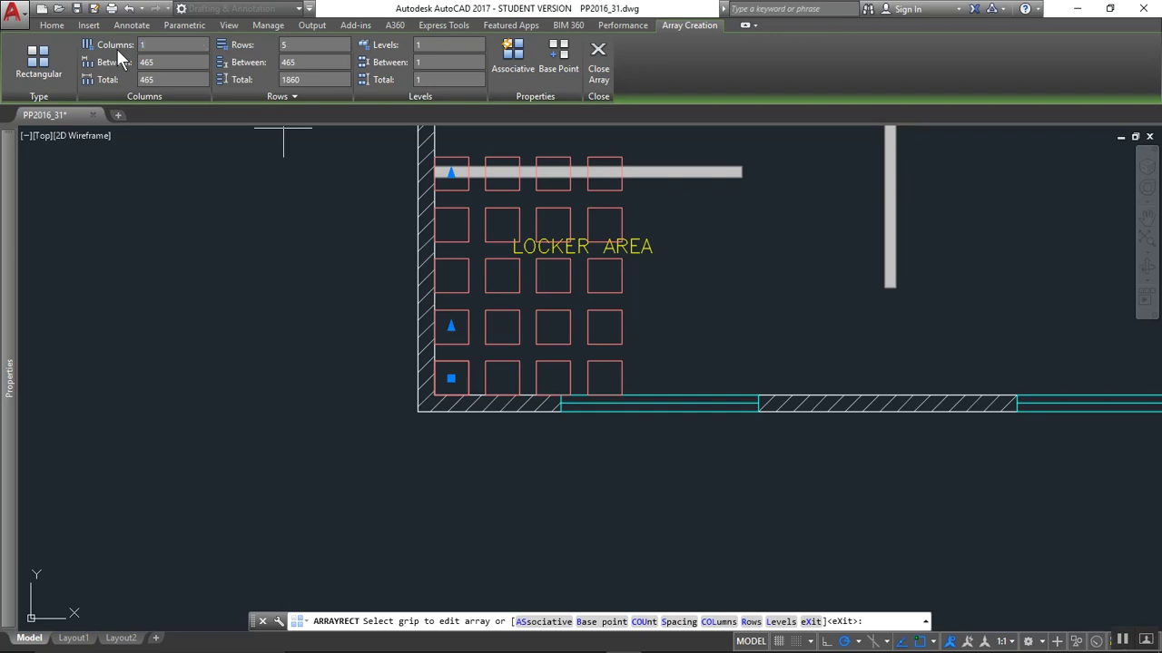
pyautogui.write('1')
pyautogui.press('Return')
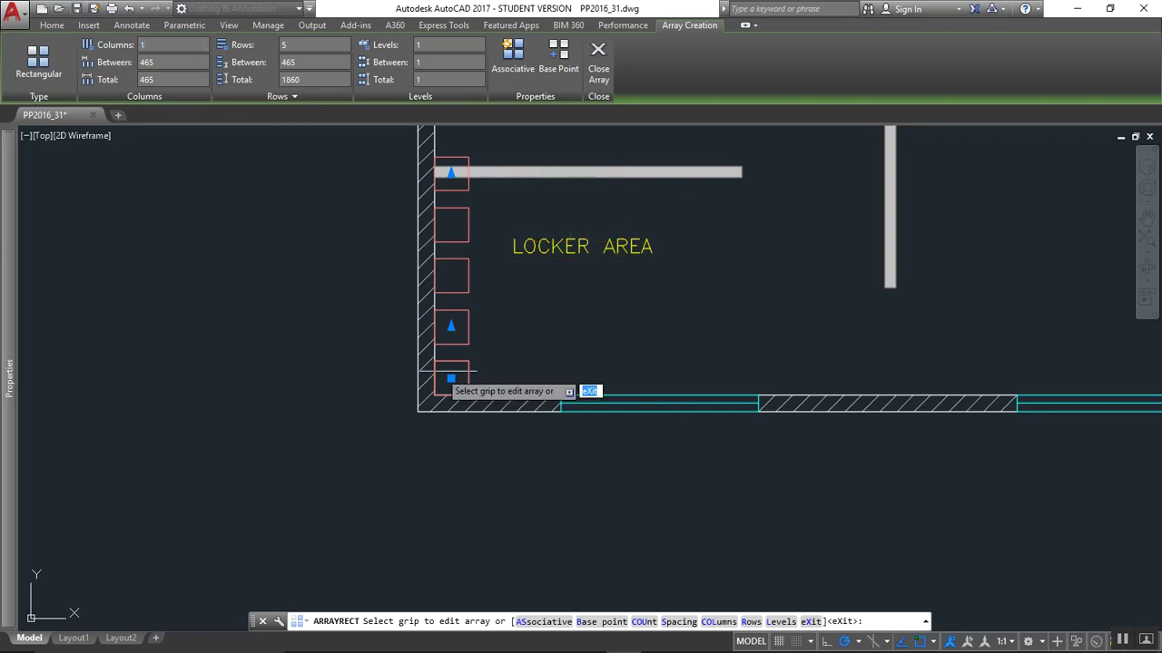
pyautogui.click(173, 64)
pyautogui.press('Return')
pyautogui.click(302, 62)
pyautogui.press('Return')
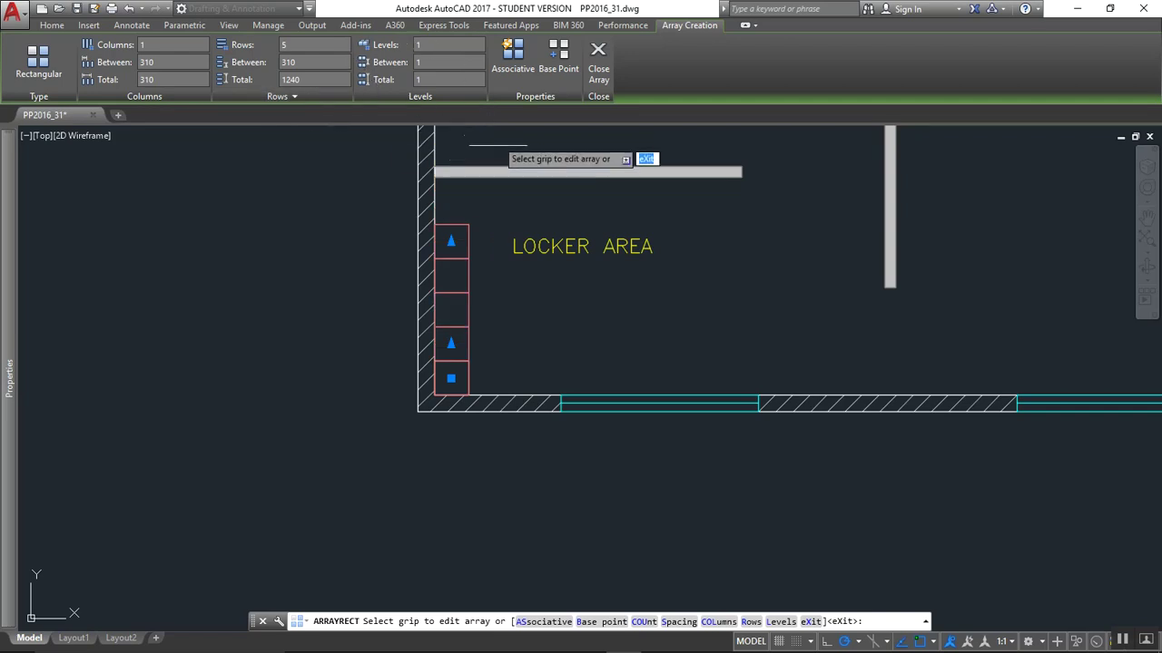
pyautogui.click(608, 69)
pyautogui.scroll(4, 472, 362)
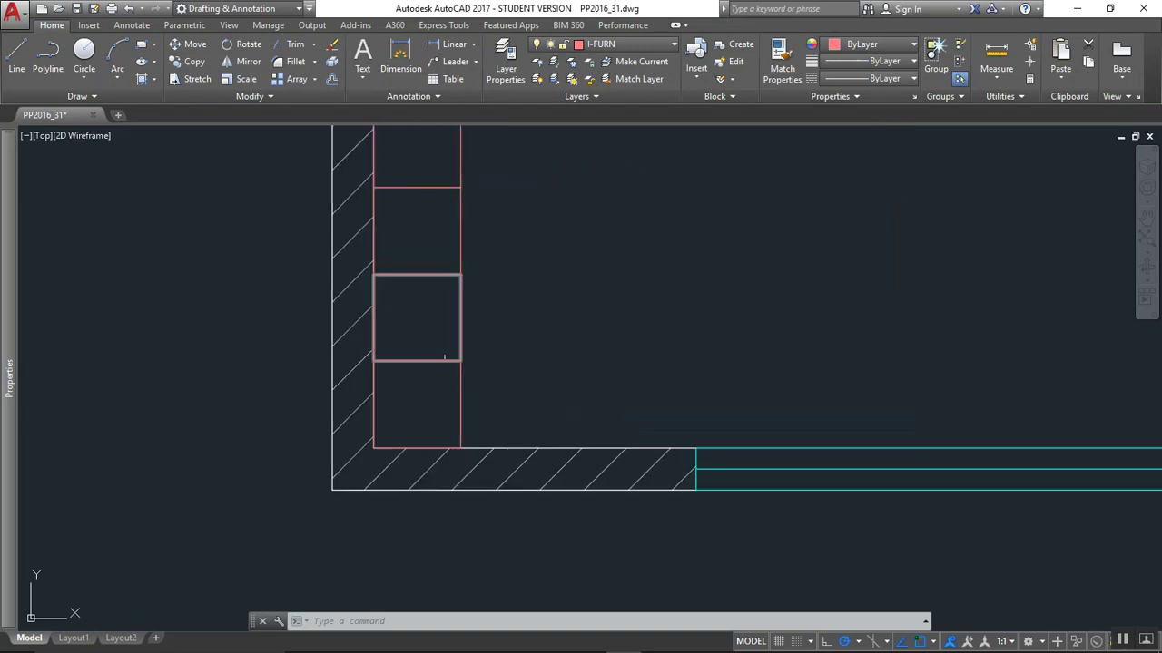
pyautogui.scroll(-7, 454, 358)
pyautogui.scroll(2, 447, 353)
pyautogui.moveTo(475, 348); pyautogui.dragTo(470, 379, button='middle')
pyautogui.hotkey('alt', 'Tab')
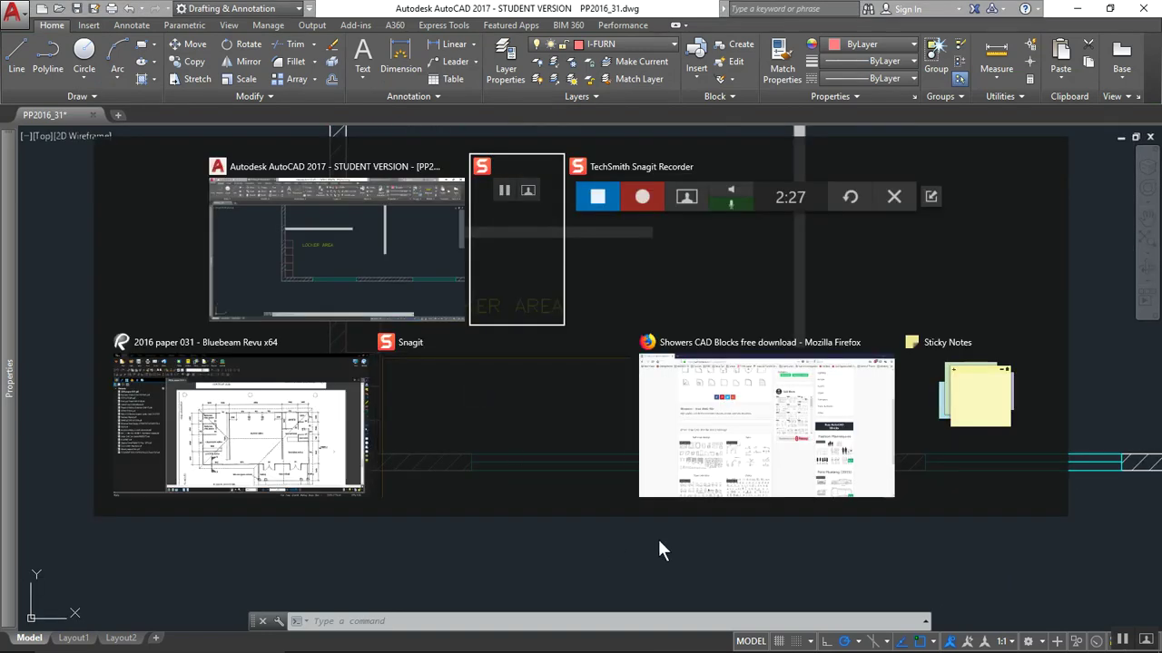
pyautogui.click(314, 384)
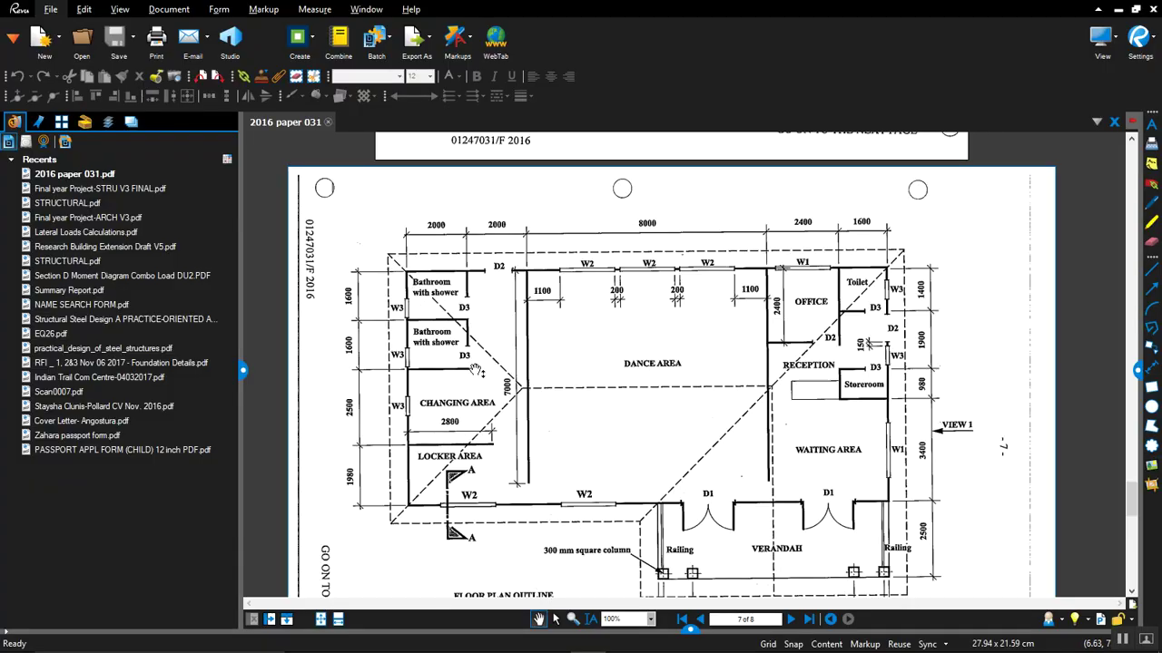
pyautogui.hotkey('alt', 'Tab')
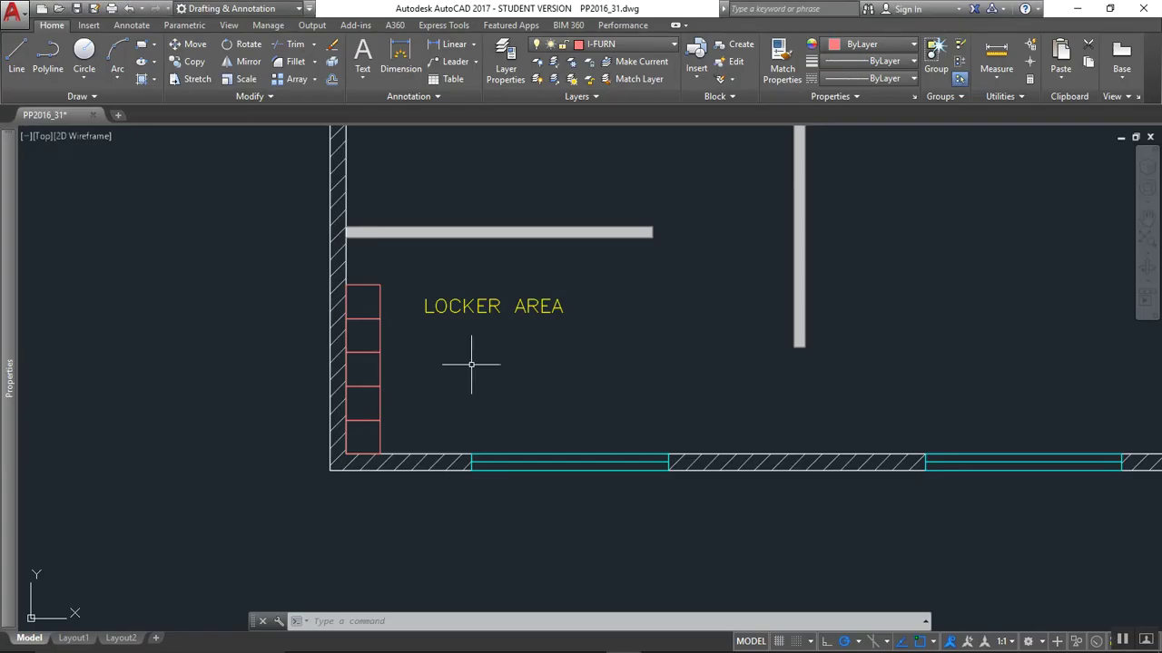
# In the Layer Properties Manager, add the layer I-BATH-FIXT and double-click it to make it current.
pyautogui.click(620, 44)
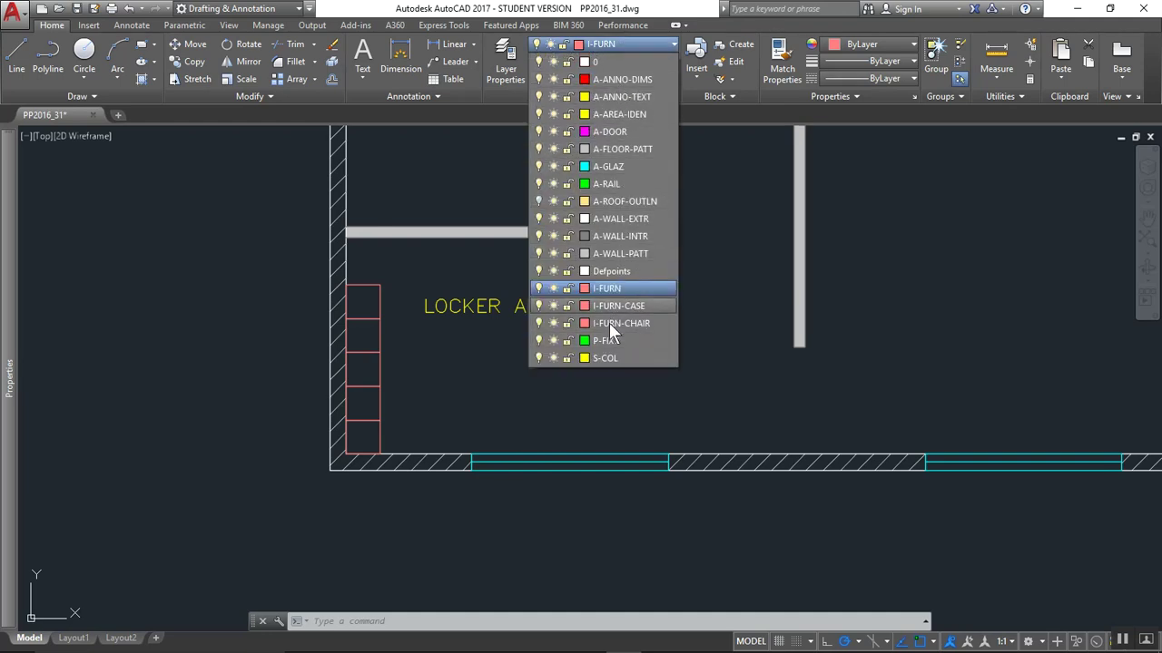
pyautogui.click(503, 106)
pyautogui.click(508, 65)
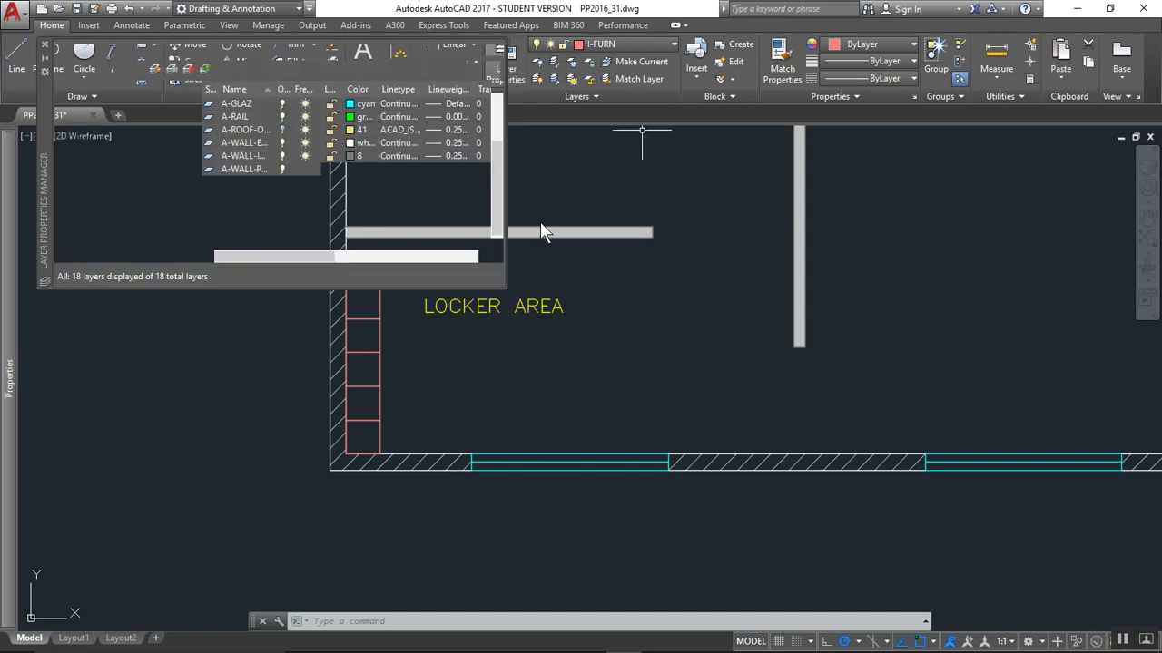
pyautogui.click(154, 69)
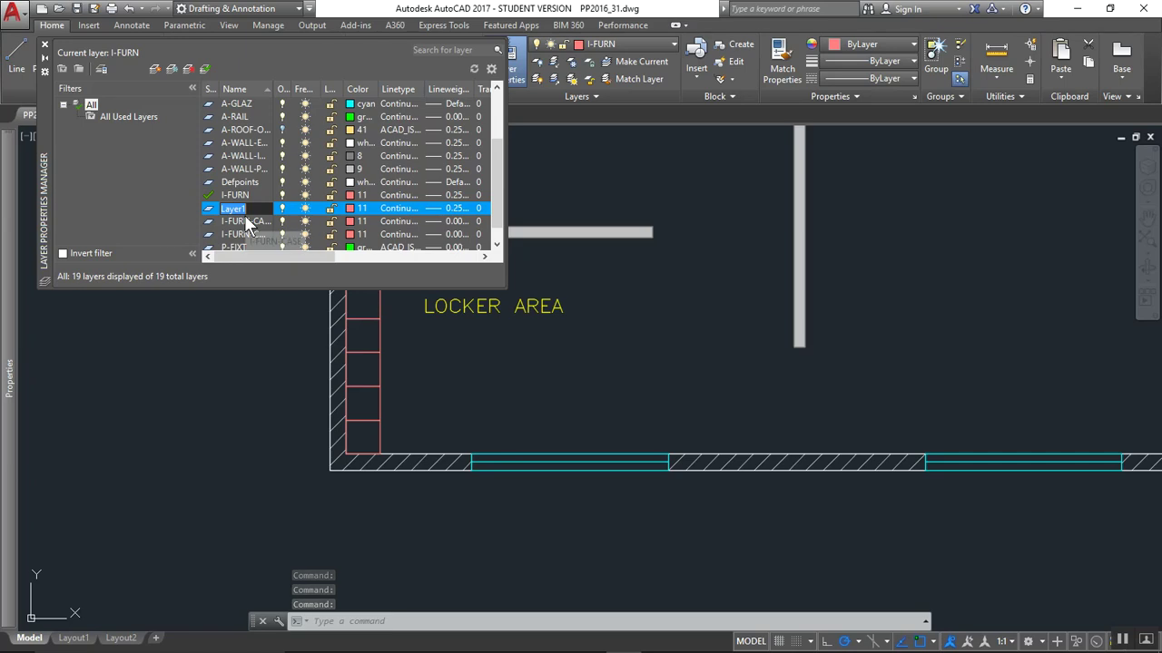
pyautogui.write('i')
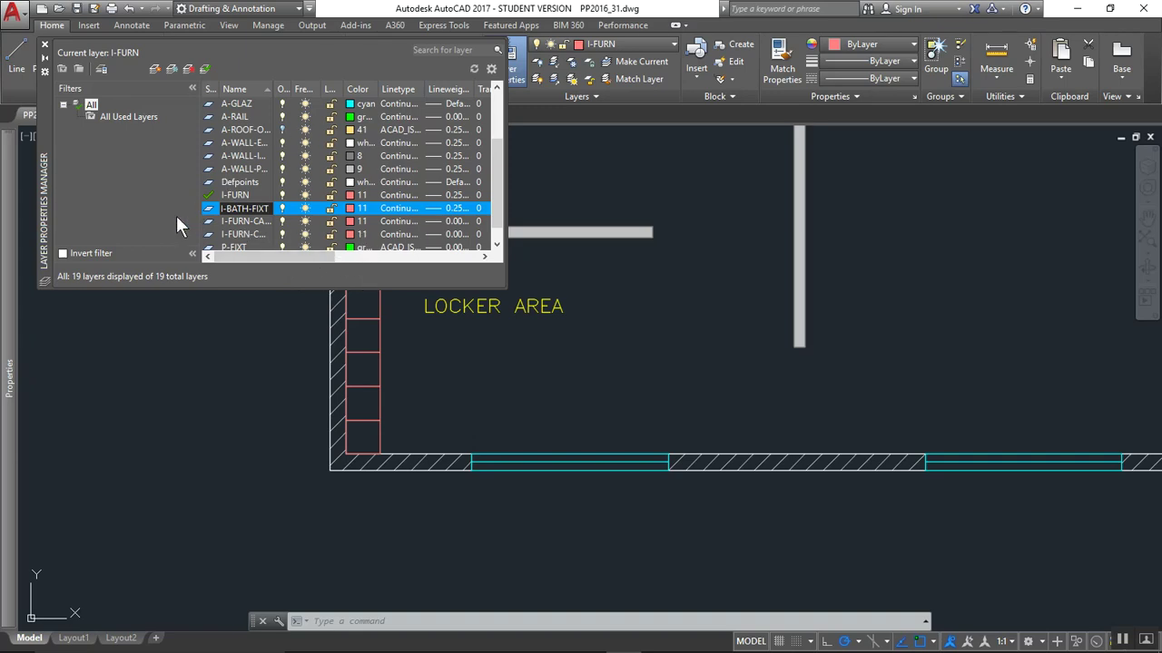
pyautogui.press('Escape')
pyautogui.press('Escape')
pyautogui.press('Escape')
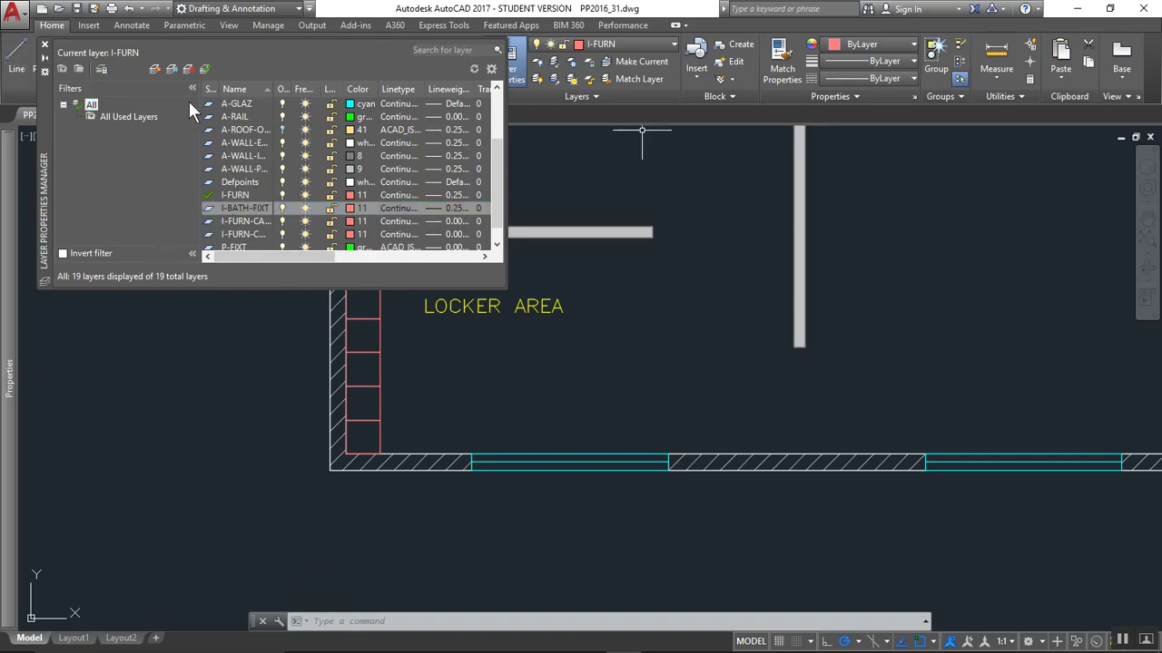
pyautogui.click(204, 68)
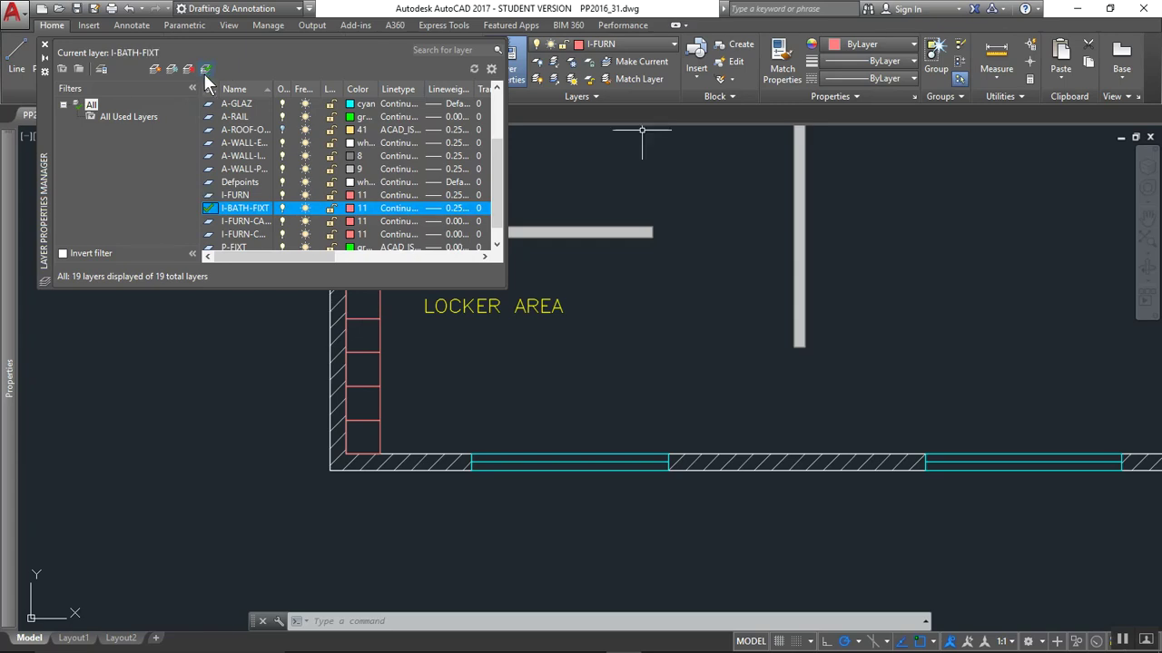
# Close Layer Properties, pan to the shower bathrooms, and cancel a started LINE.
pyautogui.click(44, 44)
pyautogui.moveTo(451, 257); pyautogui.dragTo(495, 383, button='middle')
pyautogui.scroll(-5, 490, 282)
pyautogui.scroll(8, 487, 289)
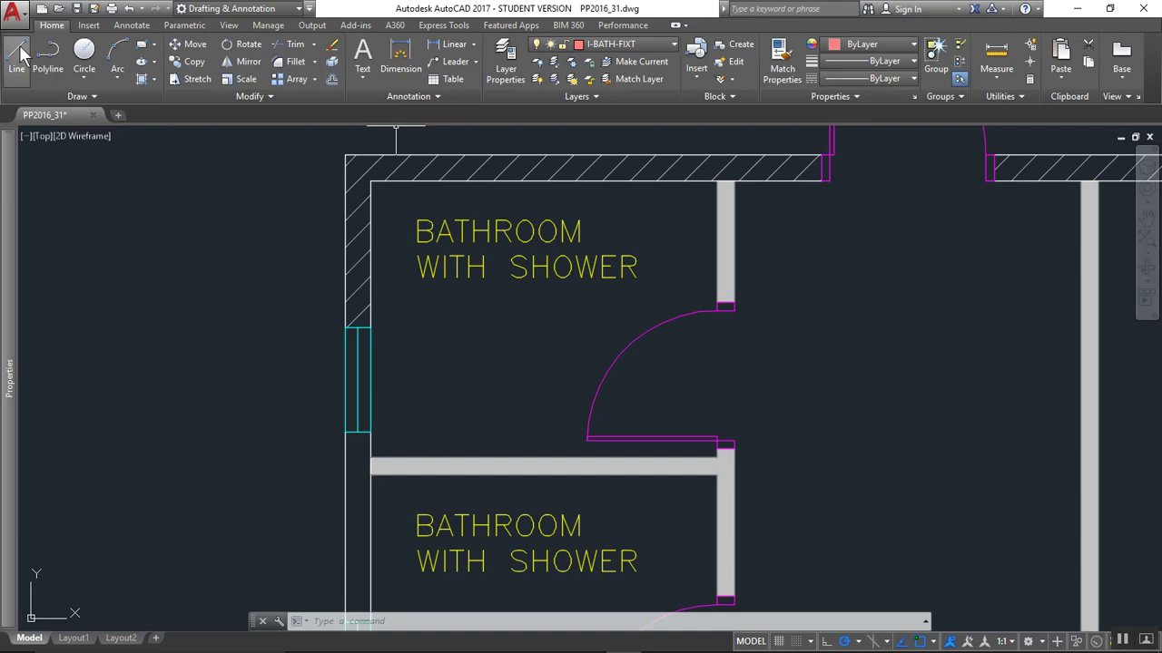
pyautogui.click(17, 55)
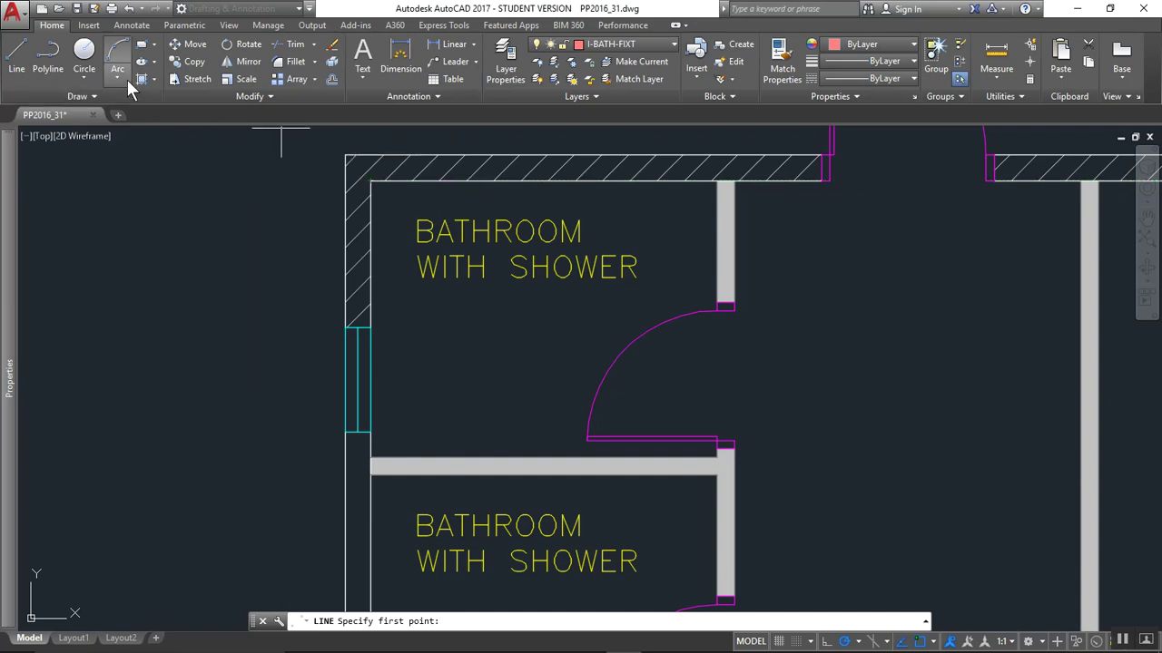
pyautogui.press('Escape')
# Switch to Firefox and go to the Google home page.
pyautogui.moveTo(624, 640)
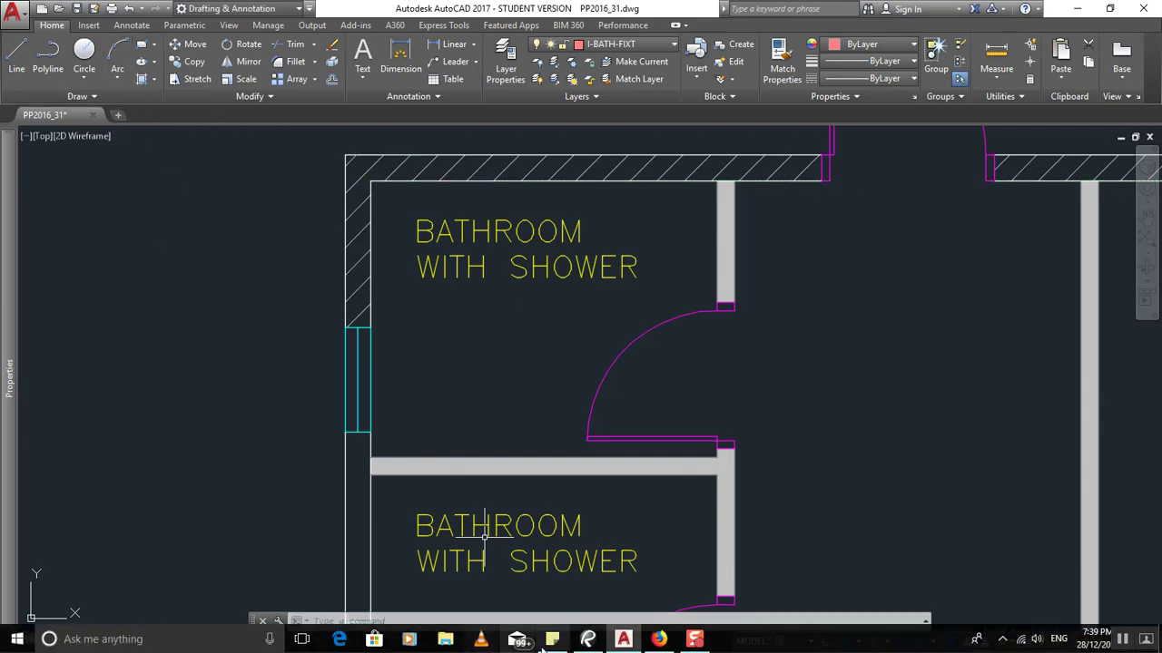
pyautogui.click(659, 638)
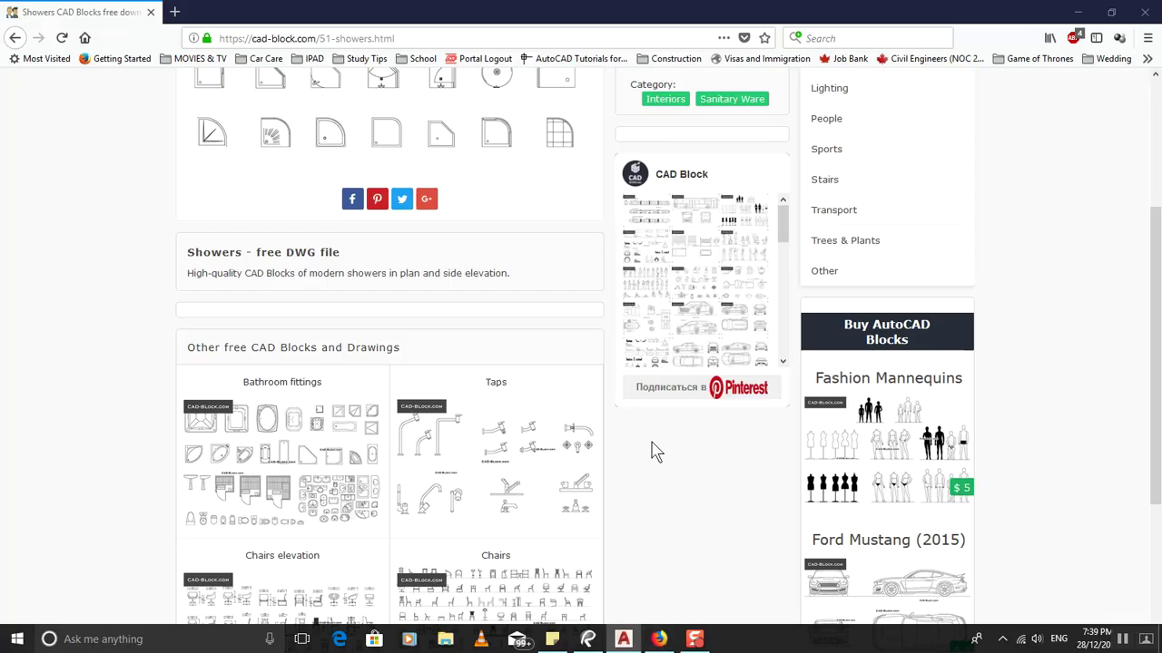
pyautogui.click(274, 38)
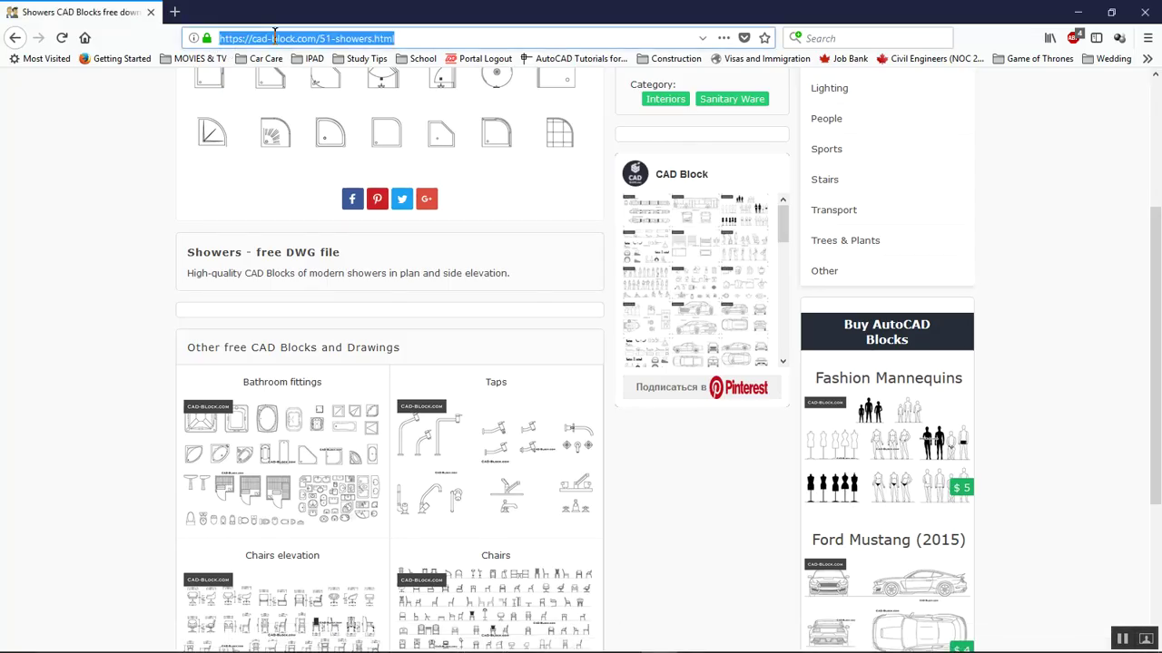
pyautogui.write('GOOgle.tt/')
pyautogui.press('Return')
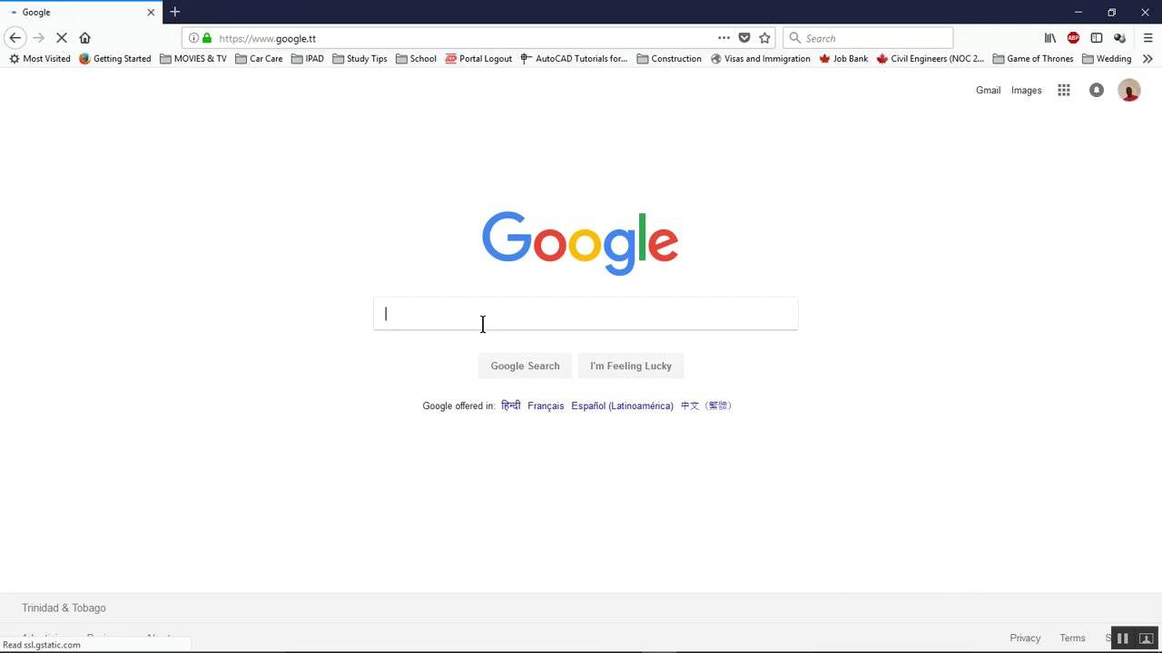
# Search Google for BATHROOM SHOWER SIZE.
pyautogui.write('BATH')
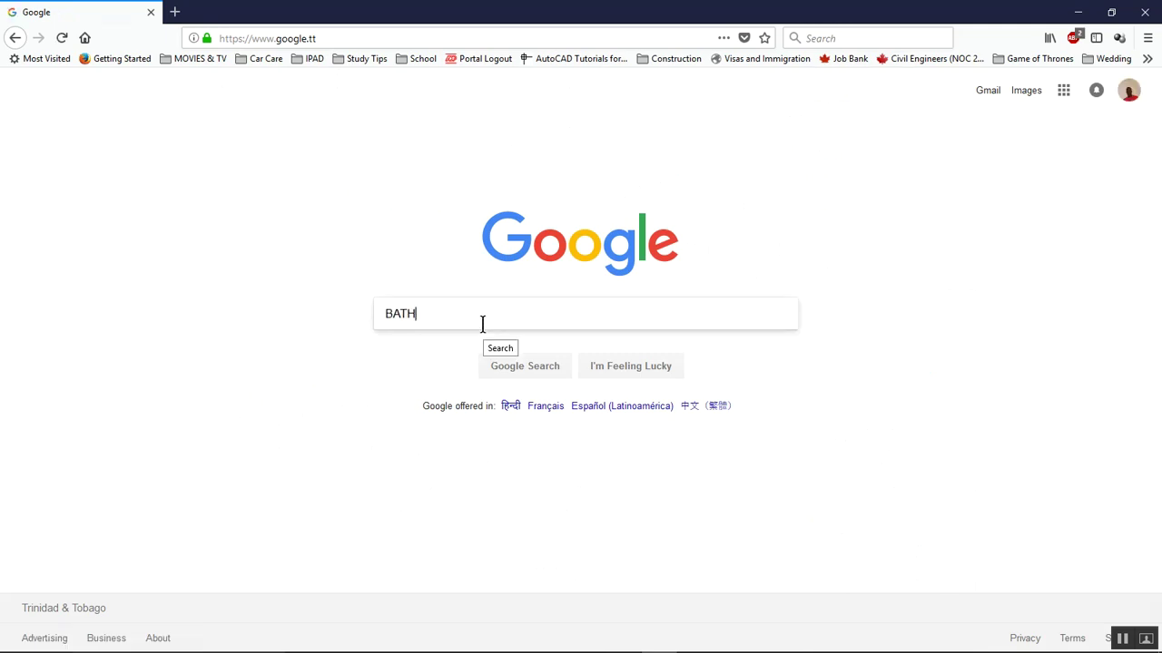
pyautogui.write('ROOM')
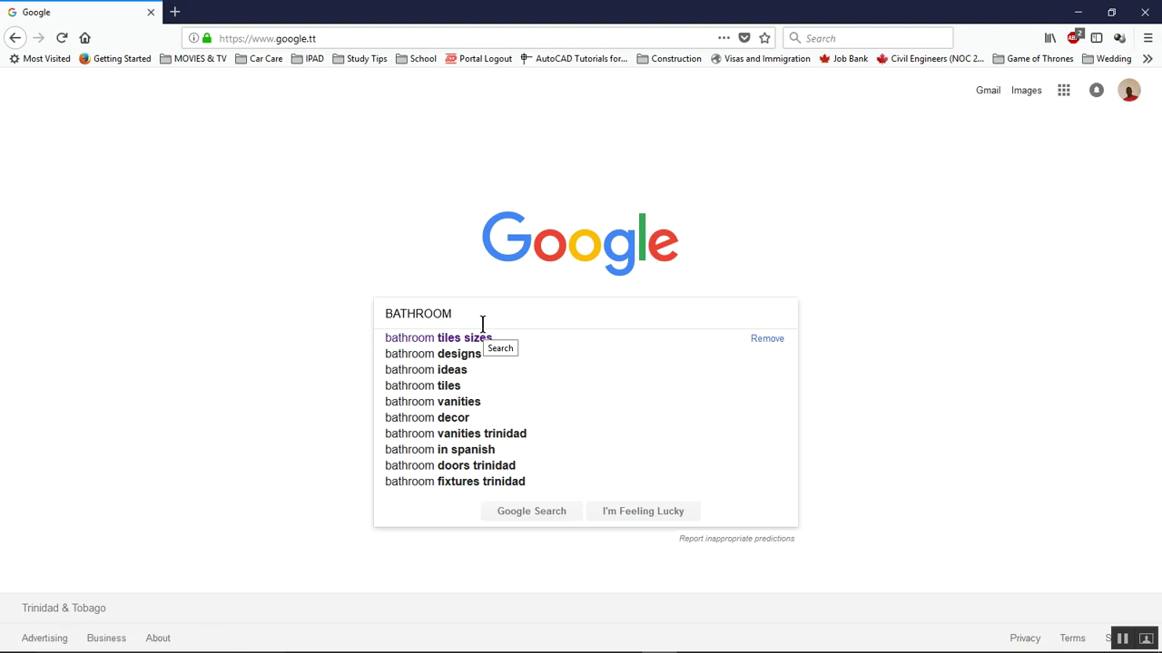
pyautogui.write('S')
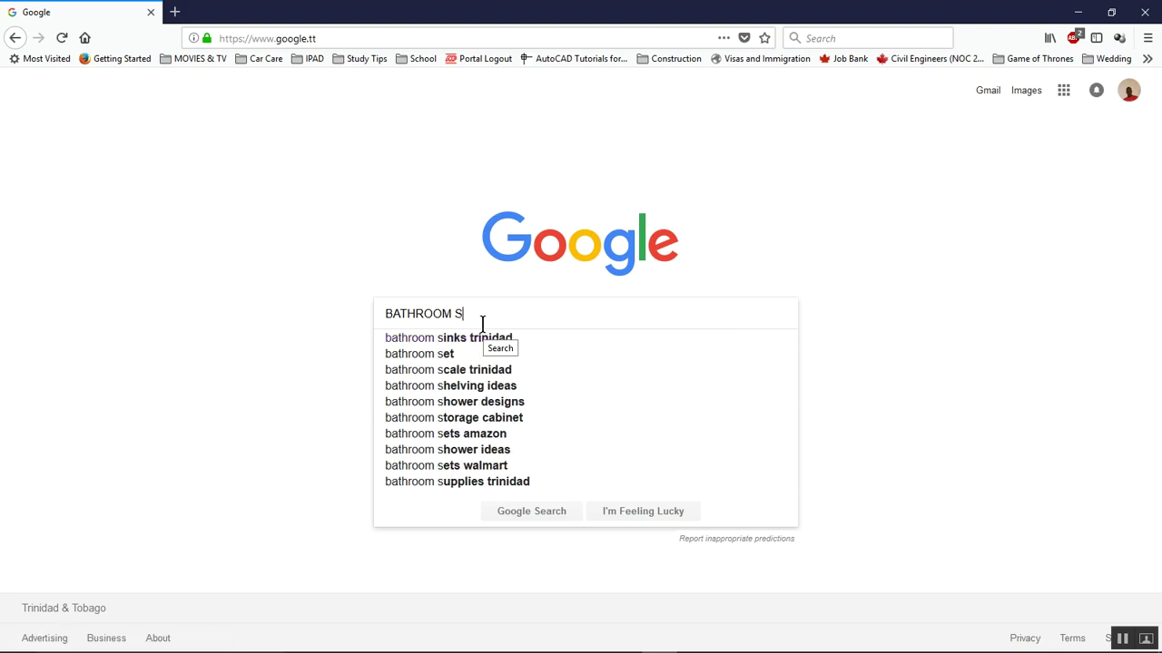
pyautogui.write('HOWER ')
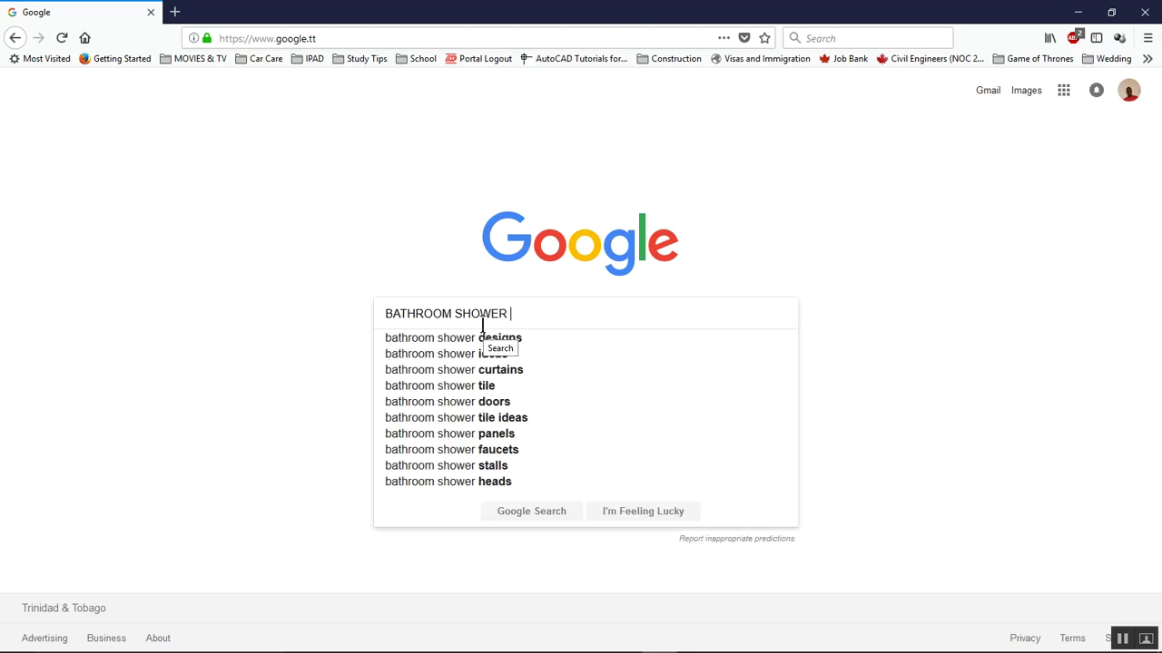
pyautogui.write('S')
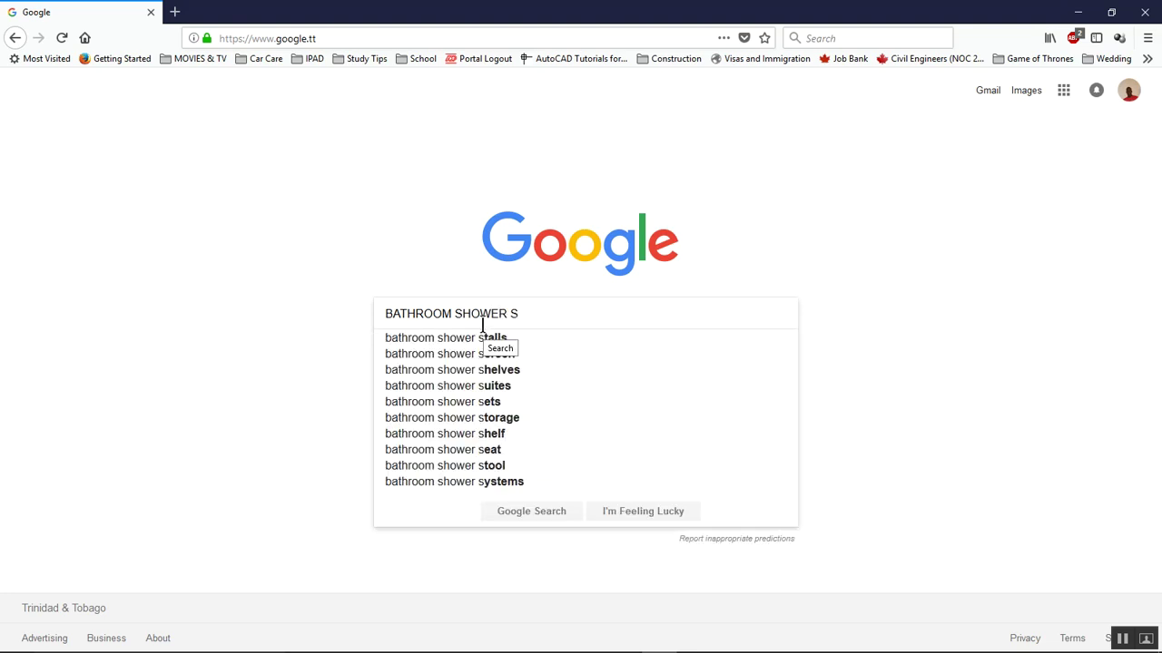
pyautogui.write('IZE')
pyautogui.press('Return')
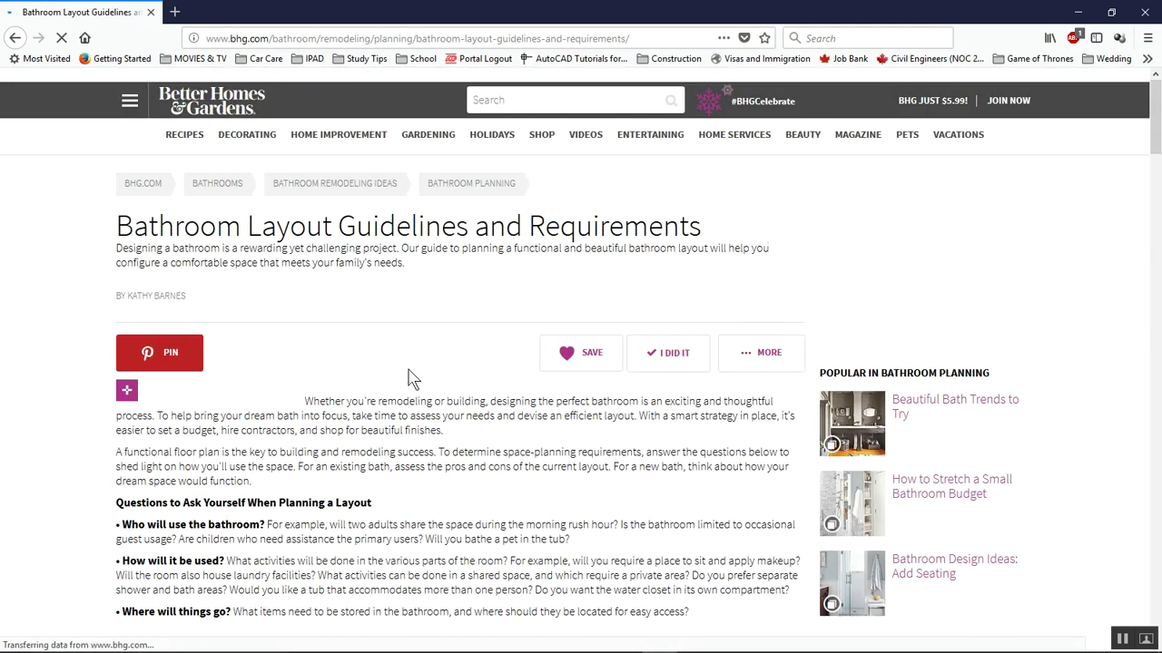
# Read the bhg.com guideline on the 36x36 shower size, then return to AutoCAD.
pyautogui.scroll(-8, 513, 329)
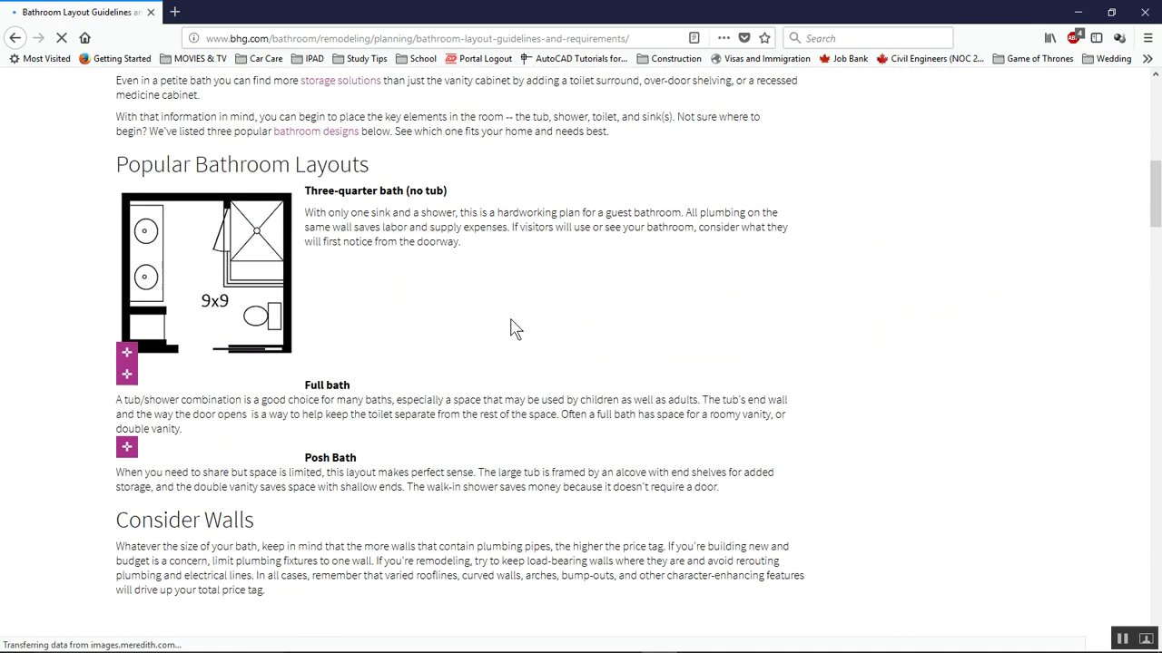
pyautogui.scroll(-3, 513, 328)
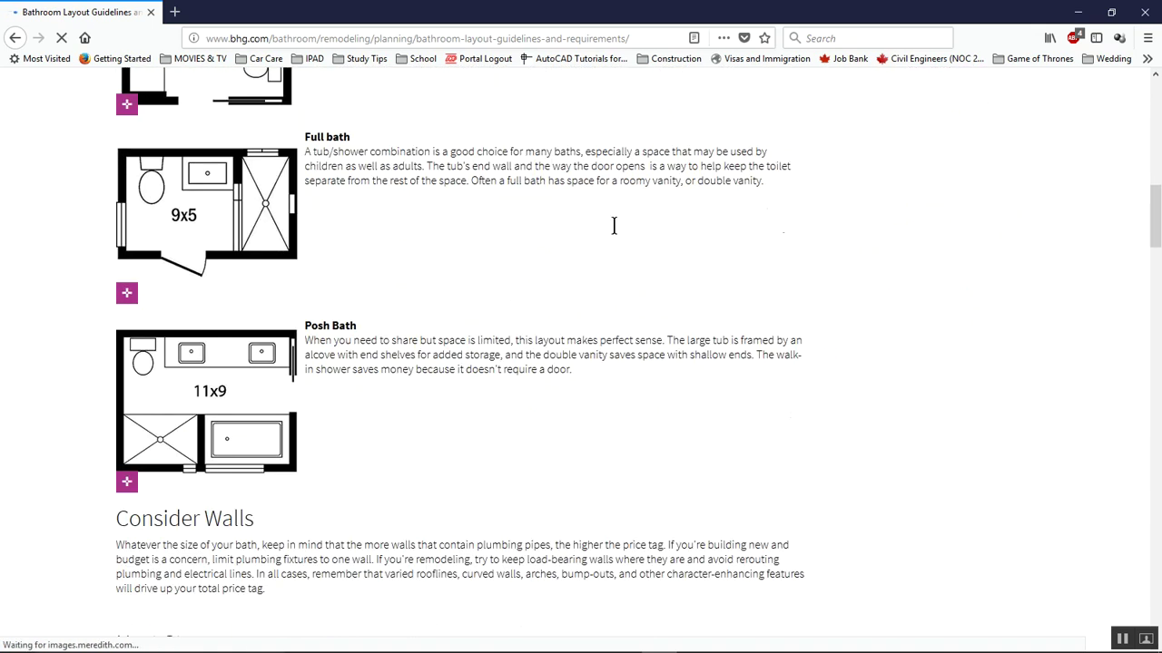
pyautogui.scroll(3, 614, 225)
pyautogui.scroll(-4, 427, 380)
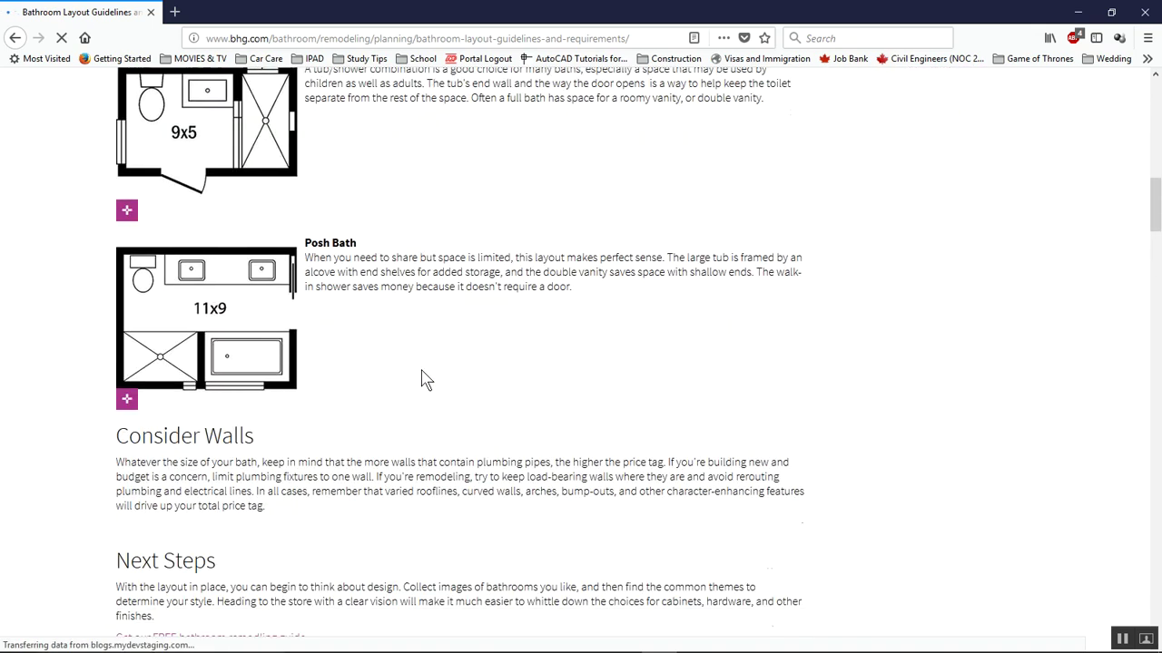
pyautogui.scroll(-16, 461, 406)
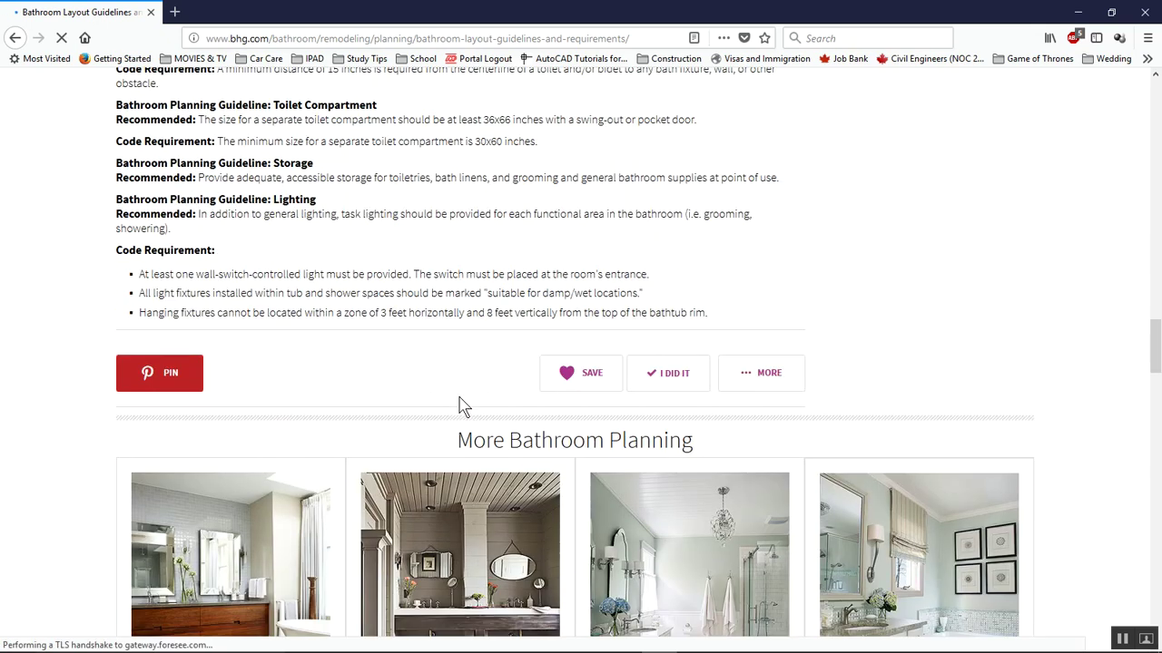
pyautogui.scroll(4, 462, 399)
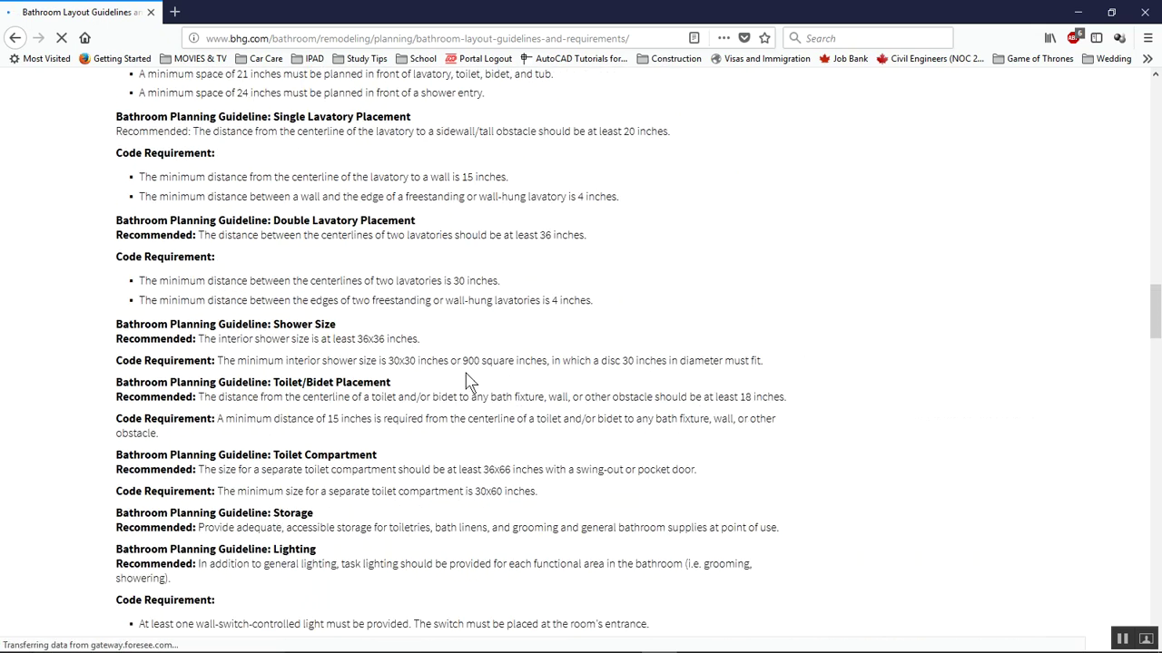
pyautogui.scroll(1, 463, 374)
pyautogui.scroll(-3, 464, 371)
pyautogui.scroll(1, 218, 341)
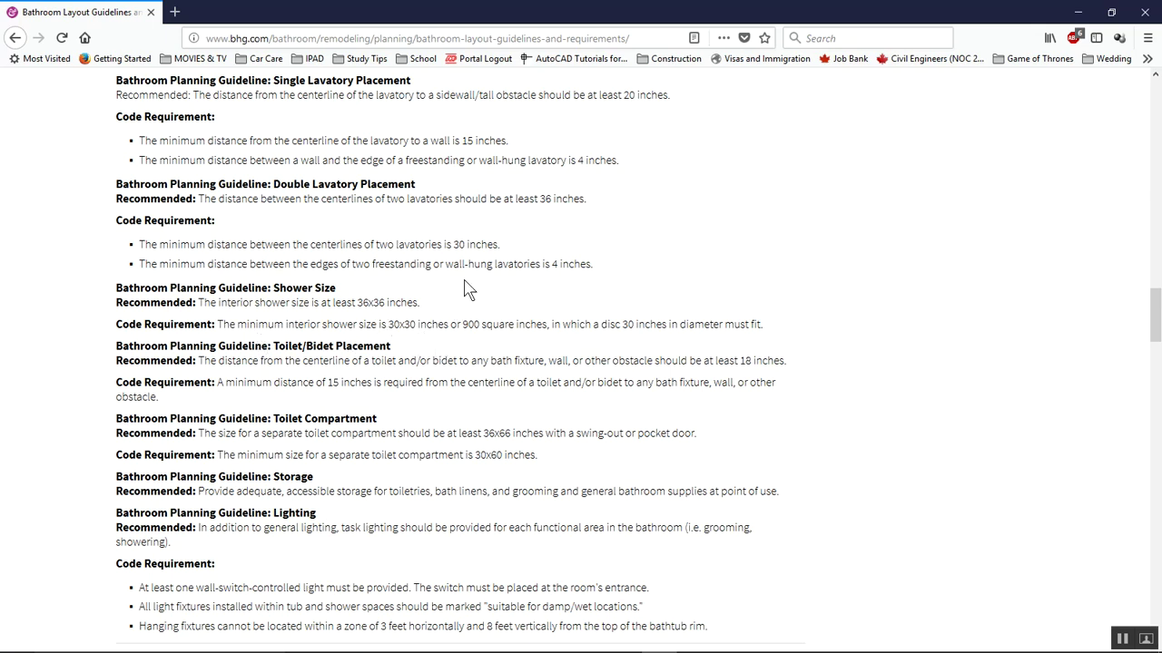
pyautogui.hotkey('alt', 'Tab')
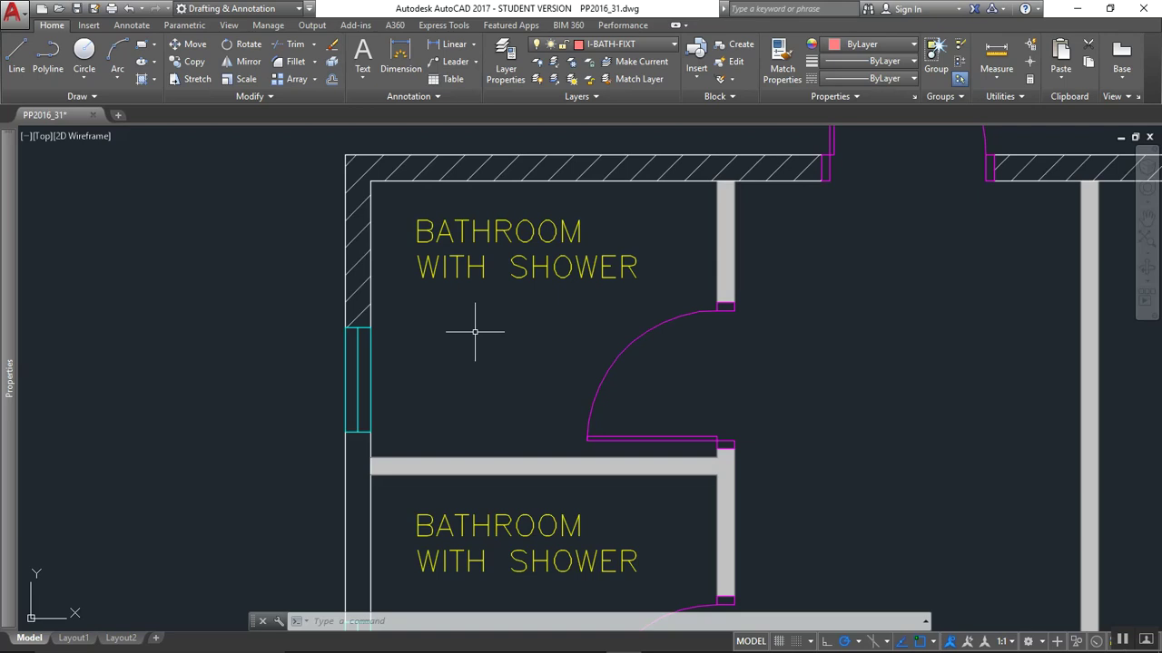
# Draw a 1200-long vertical line starting 1200 along the upper bathroom's top wall.
pyautogui.click(25, 64)
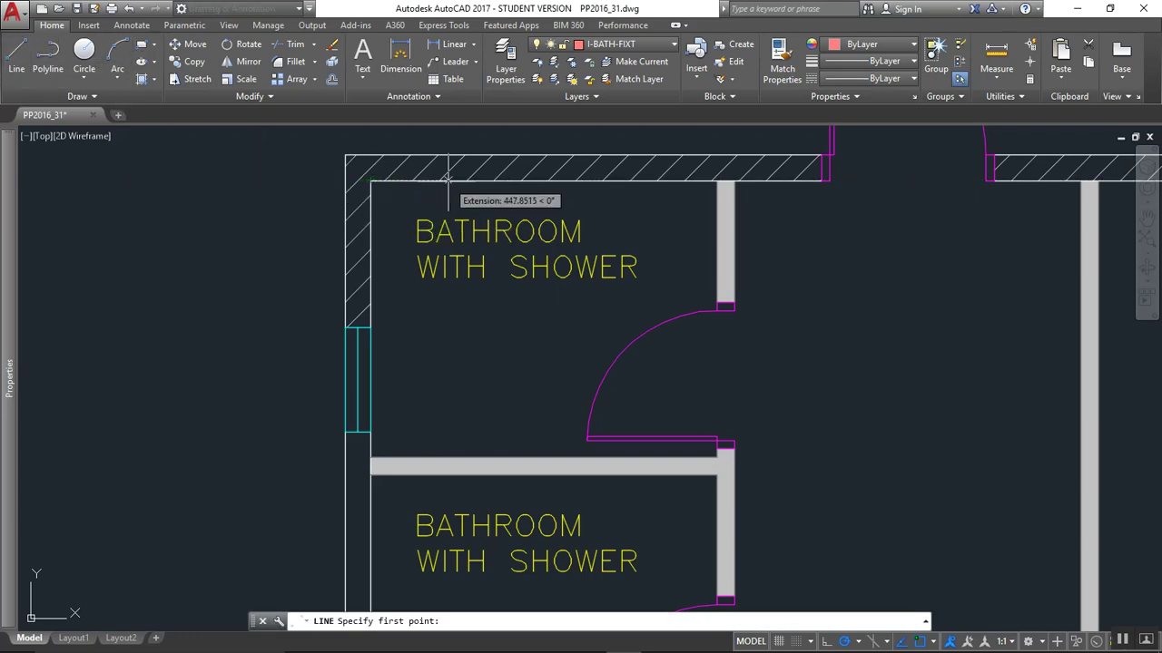
pyautogui.write('1200')
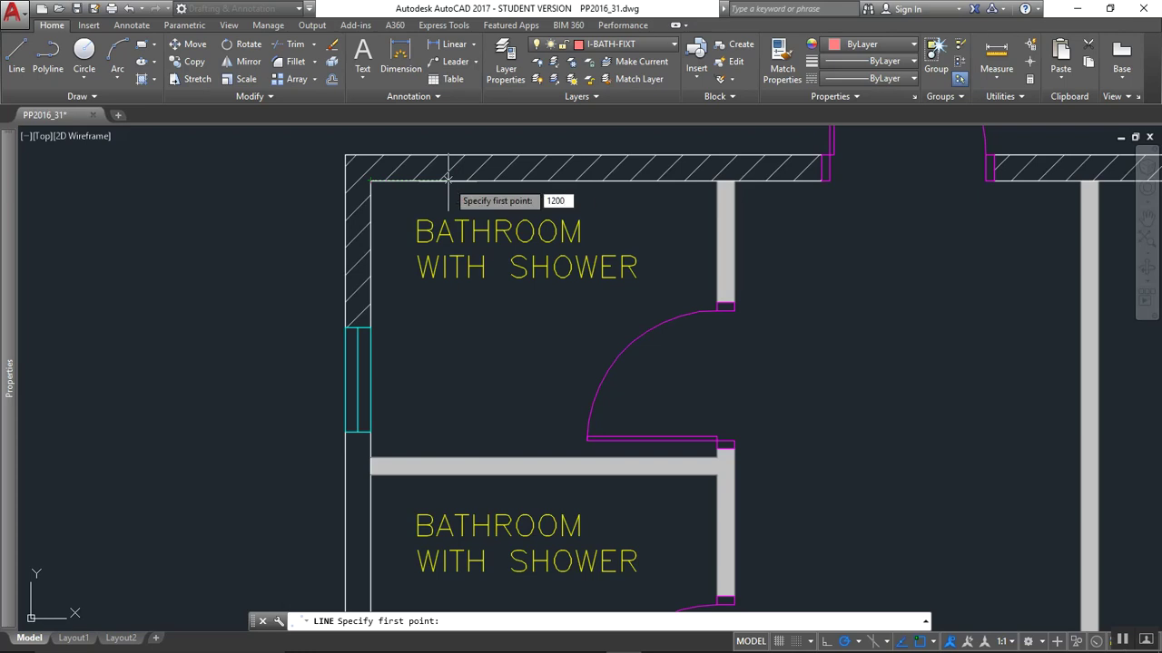
pyautogui.press('Return')
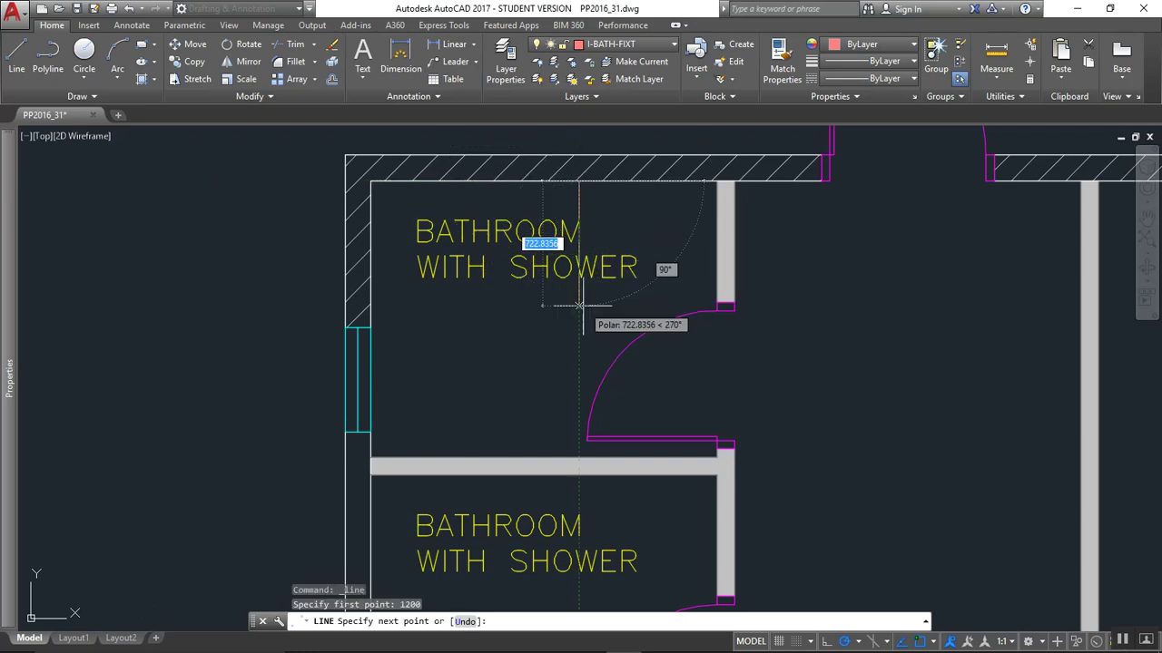
pyautogui.write('1200')
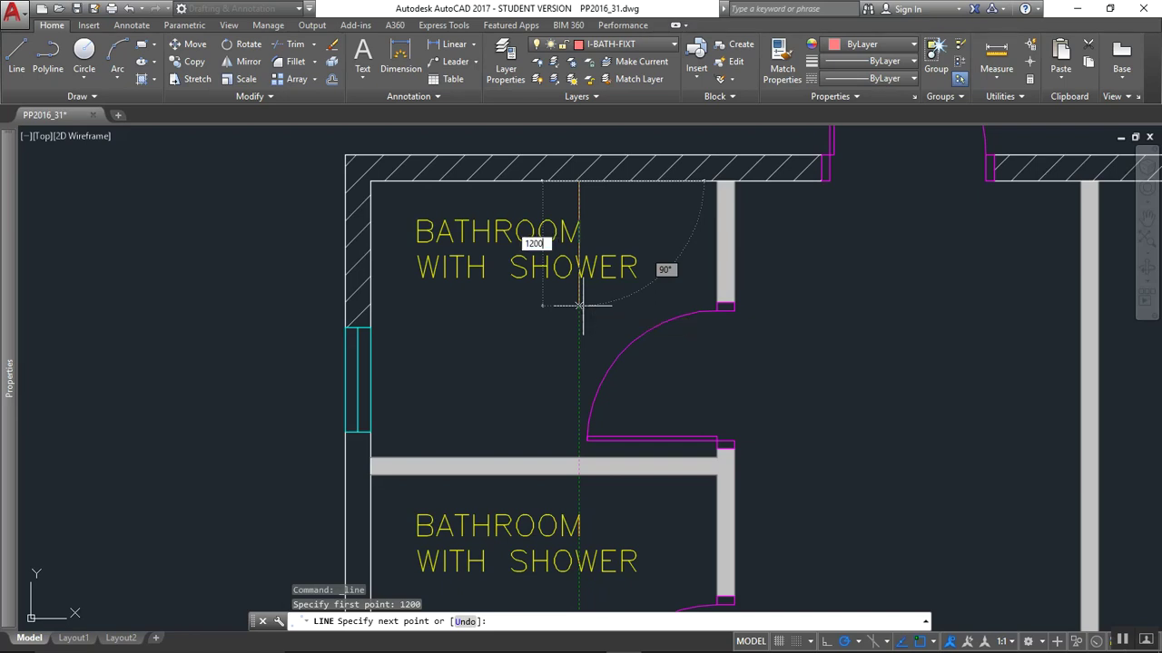
pyautogui.press('Return')
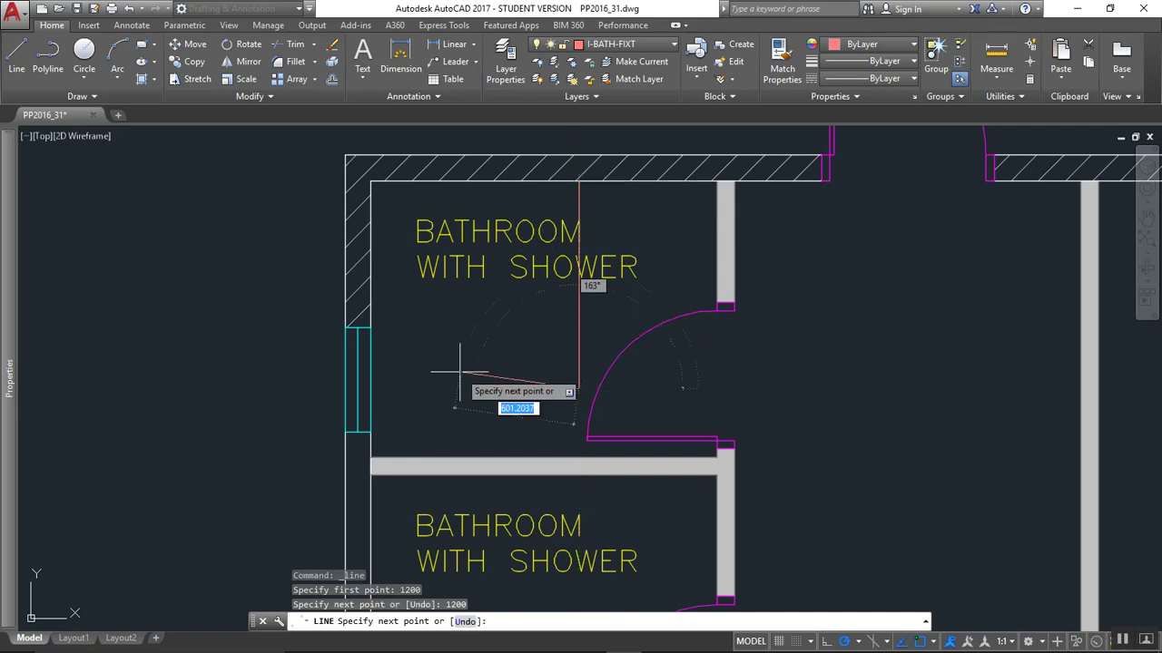
pyautogui.press('Escape')
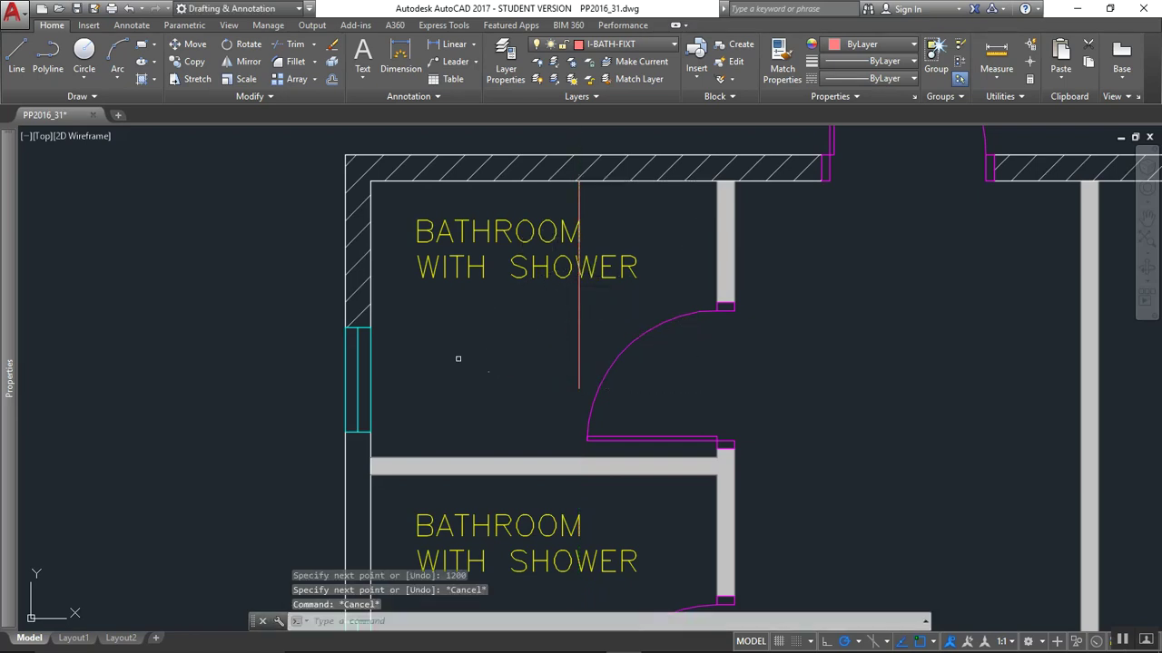
# Move the vertical line 300 to the left.
pyautogui.click(578, 207)
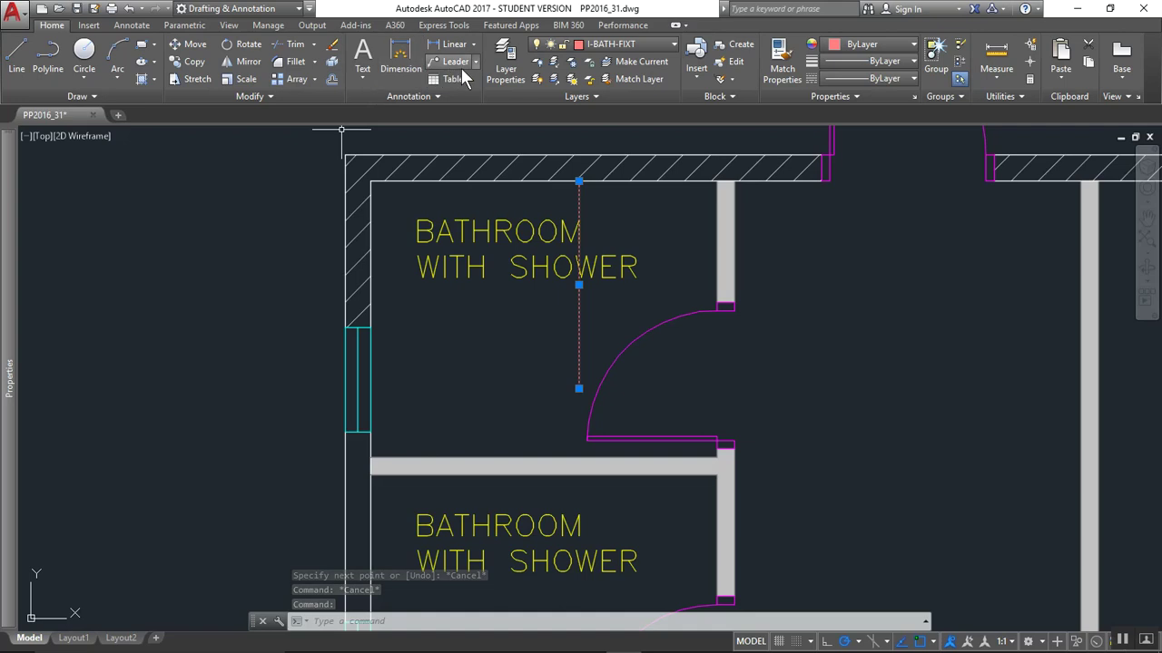
pyautogui.click(190, 44)
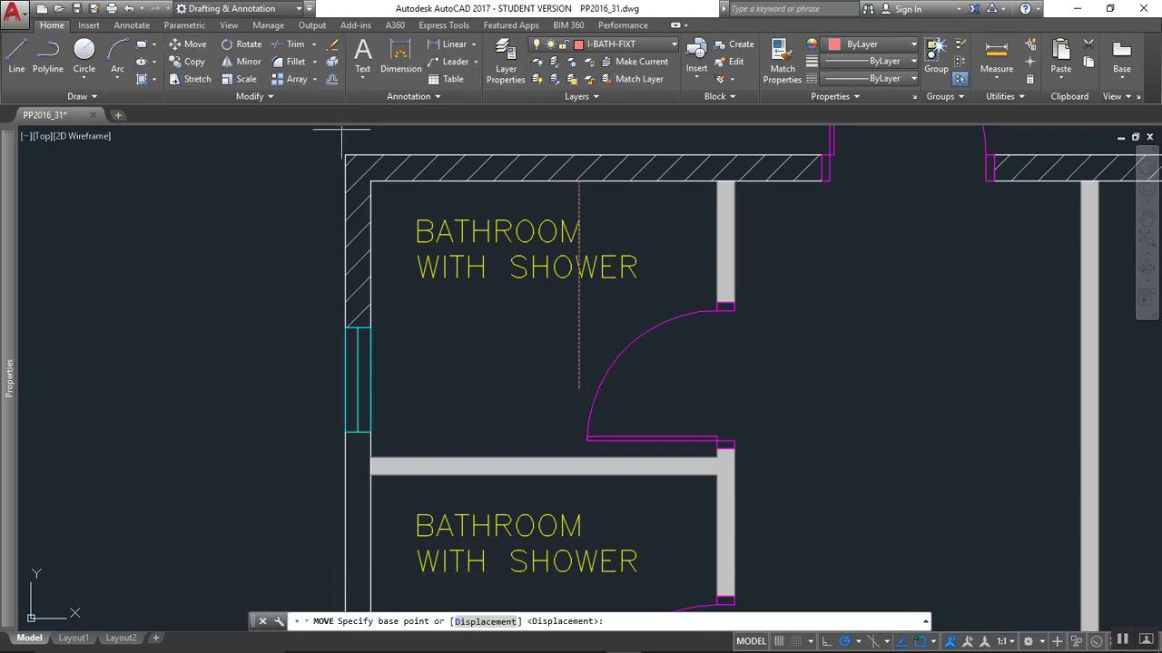
pyautogui.click(270, 351)
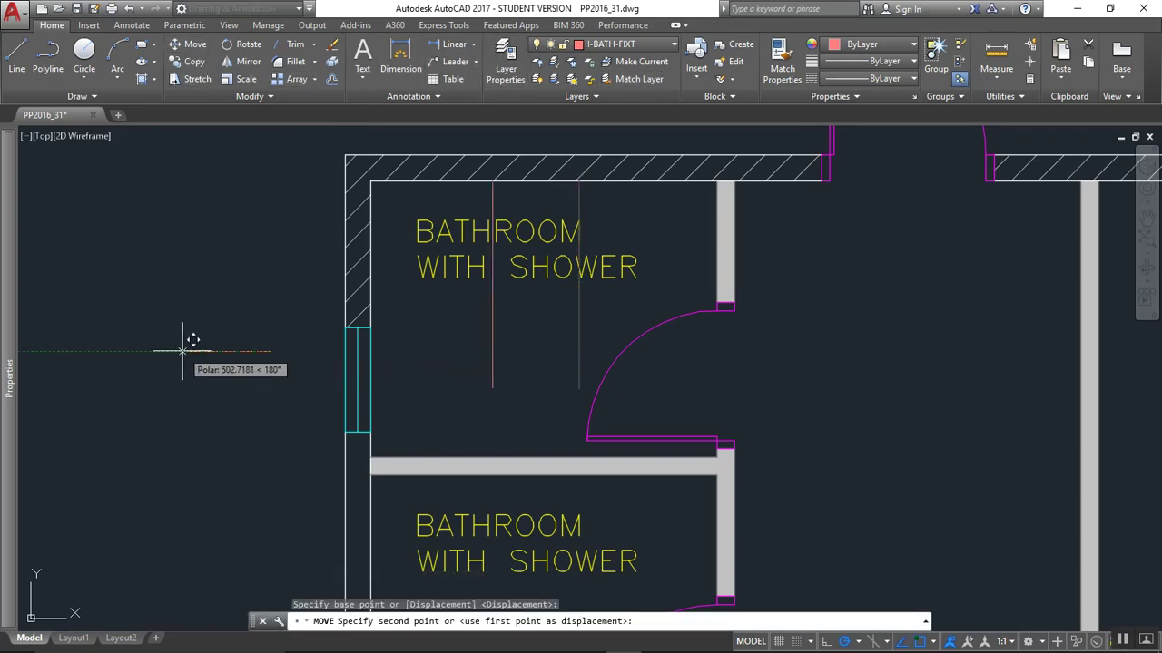
pyautogui.write('300')
pyautogui.press('Return')
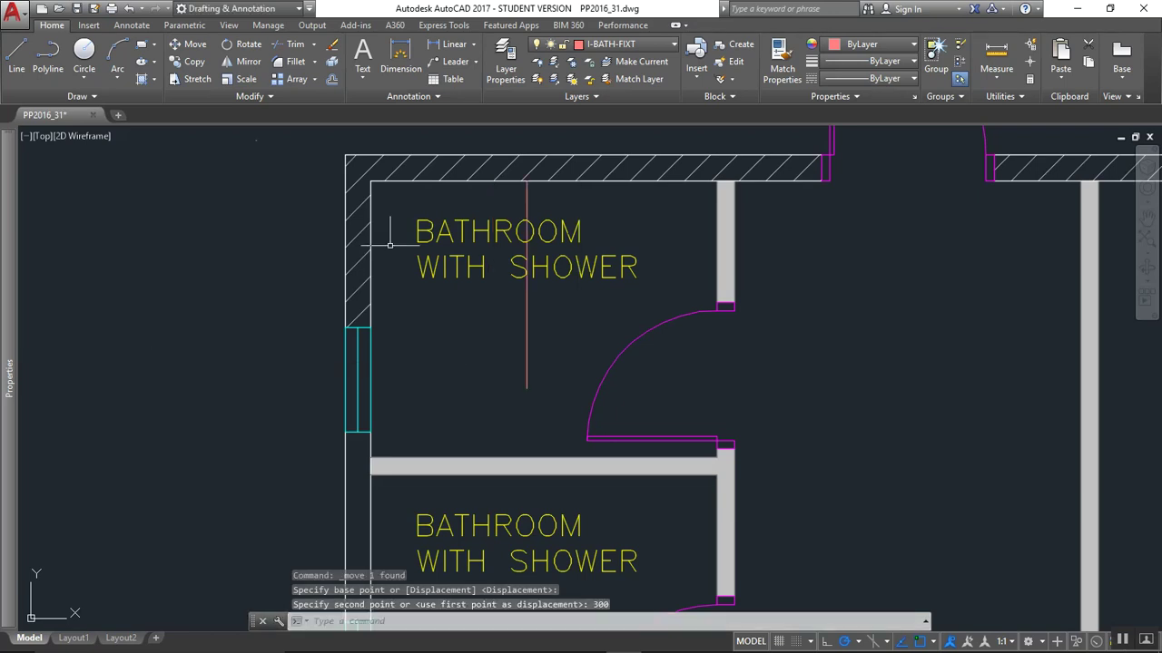
# Draw a horizontal line from the left wall, starting at 900.
pyautogui.click(16, 57)
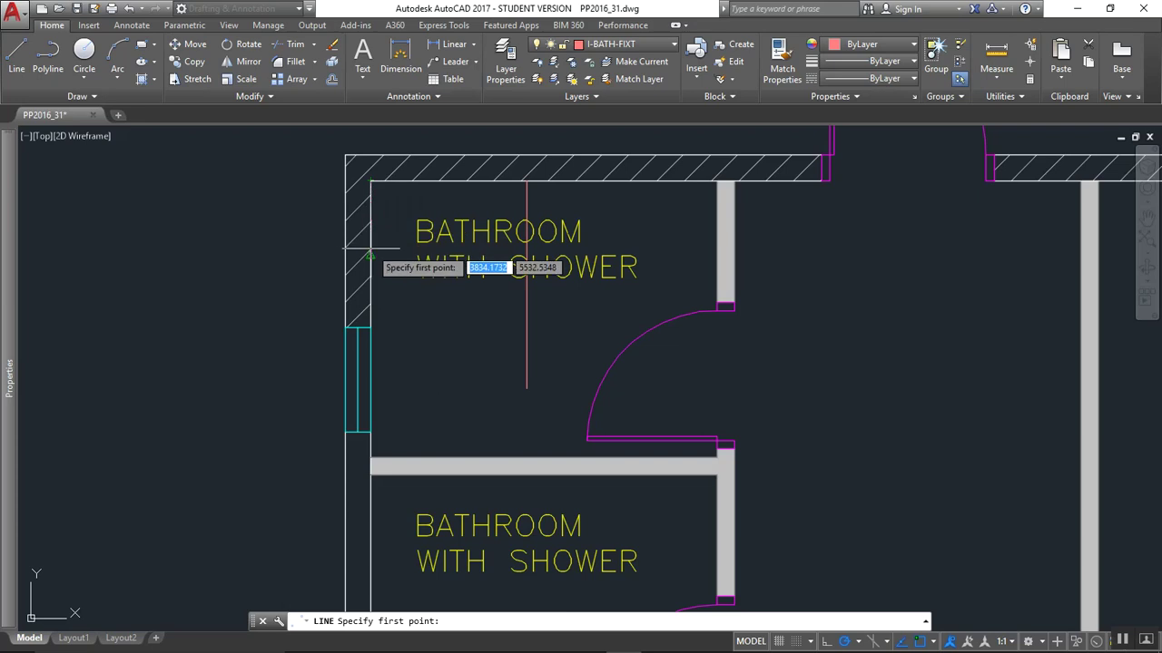
pyautogui.write('900')
pyautogui.press('Return')
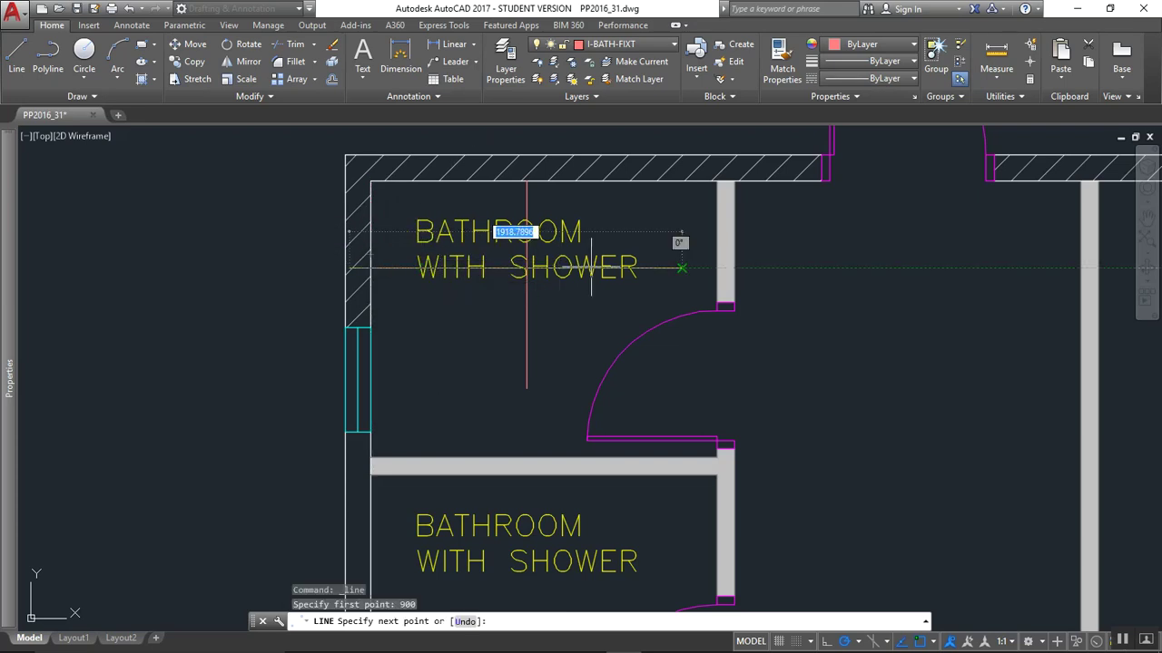
pyautogui.press('Escape')
pyautogui.press('Escape')
pyautogui.press('Escape')
pyautogui.scroll(4, 340, 269)
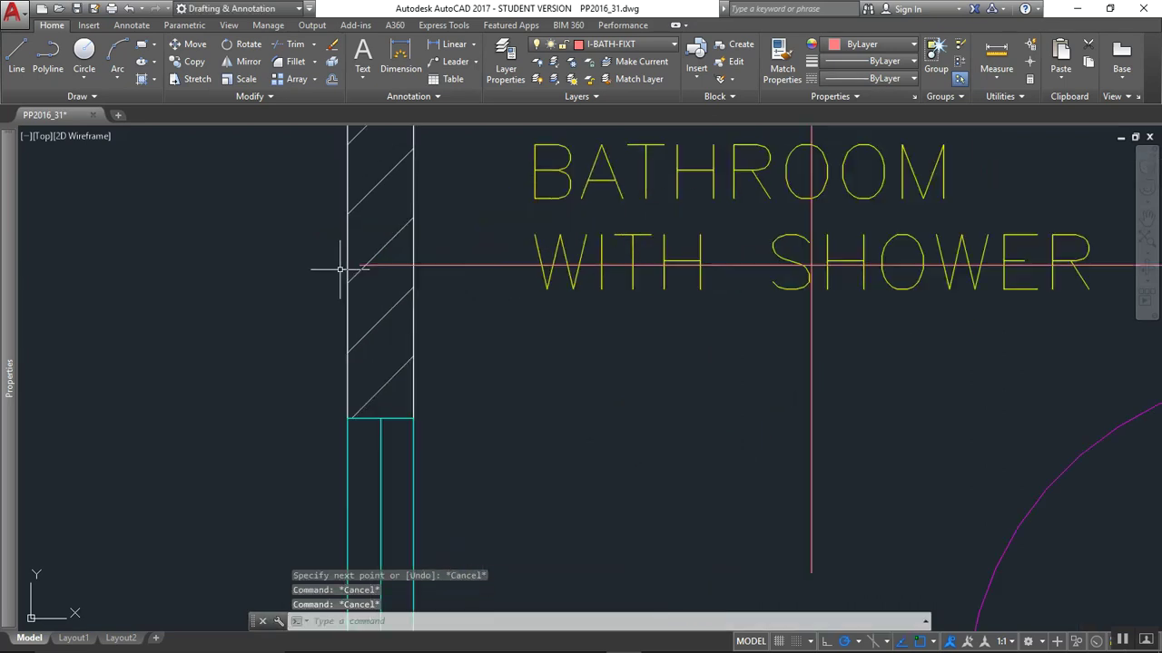
# Trim the horizontal line's end back to the inner wall line.
pyautogui.click(396, 264)
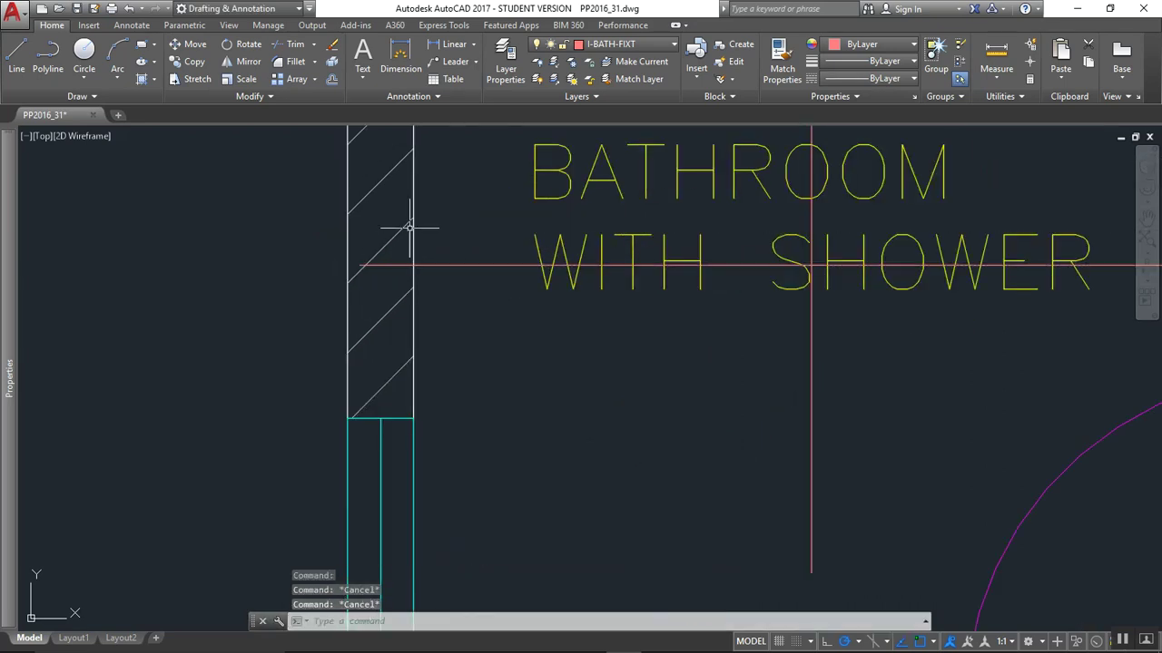
pyautogui.click(412, 229)
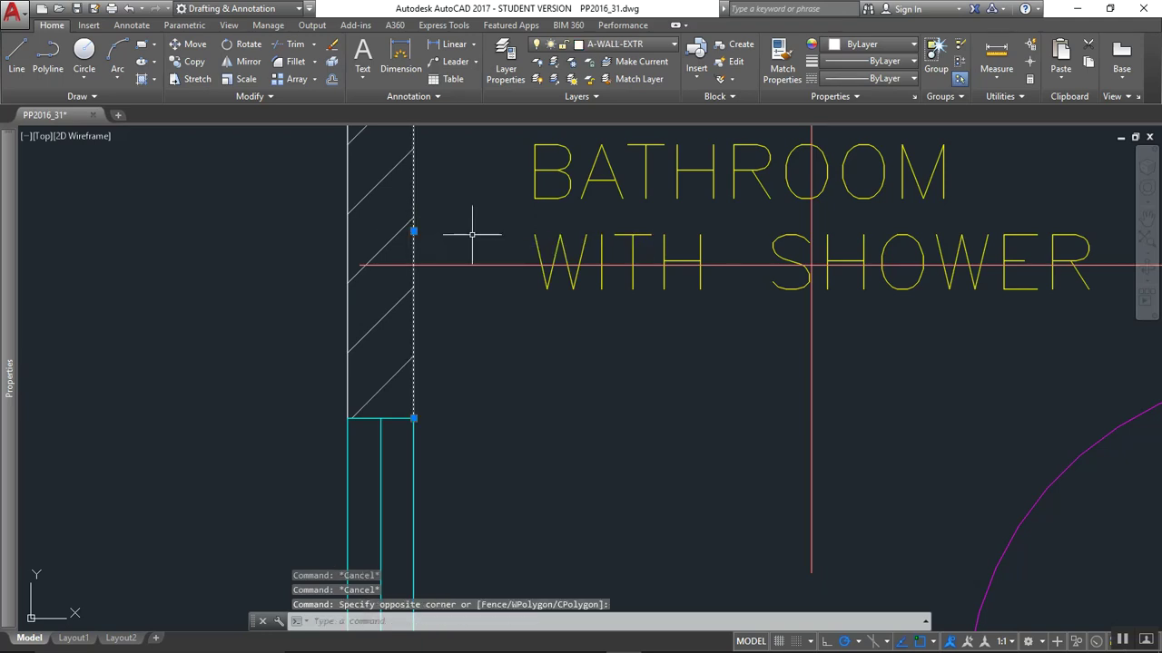
pyautogui.write('TR')
pyautogui.press('Return')
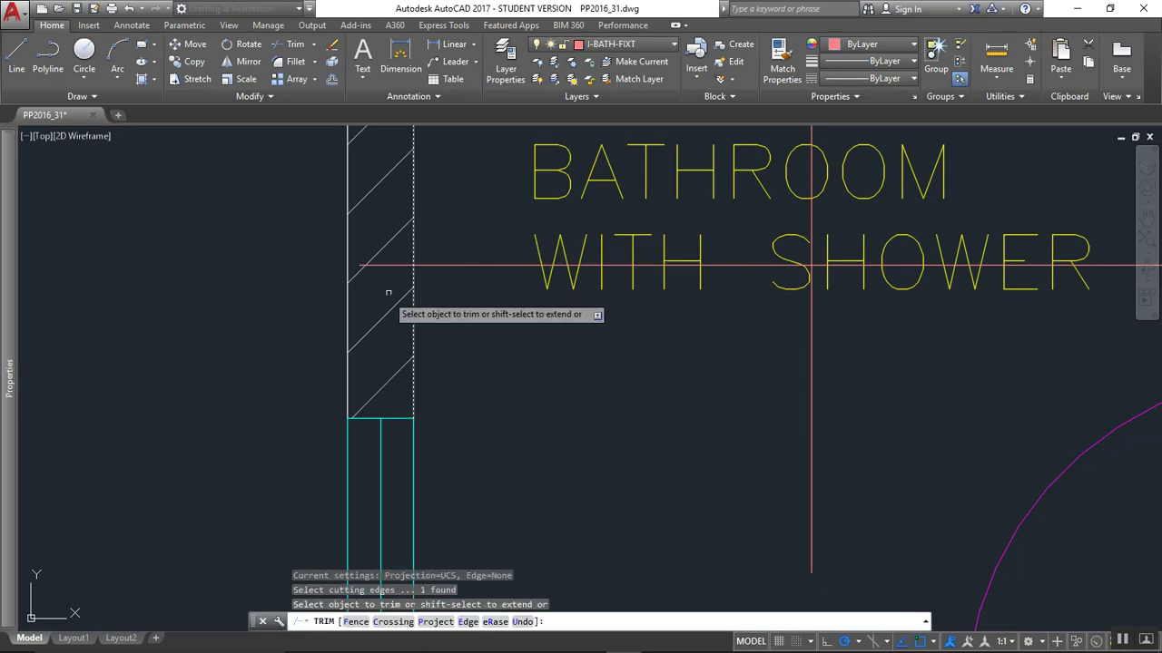
pyautogui.click(391, 292)
pyautogui.click(369, 258)
pyautogui.press('Escape')
# Fillet the horizontal line against the vertical line to form a clean corner.
pyautogui.scroll(-2, 445, 281)
pyautogui.moveTo(596, 263); pyautogui.dragTo(538, 274, button='middle')
pyautogui.scroll(1, 636, 277)
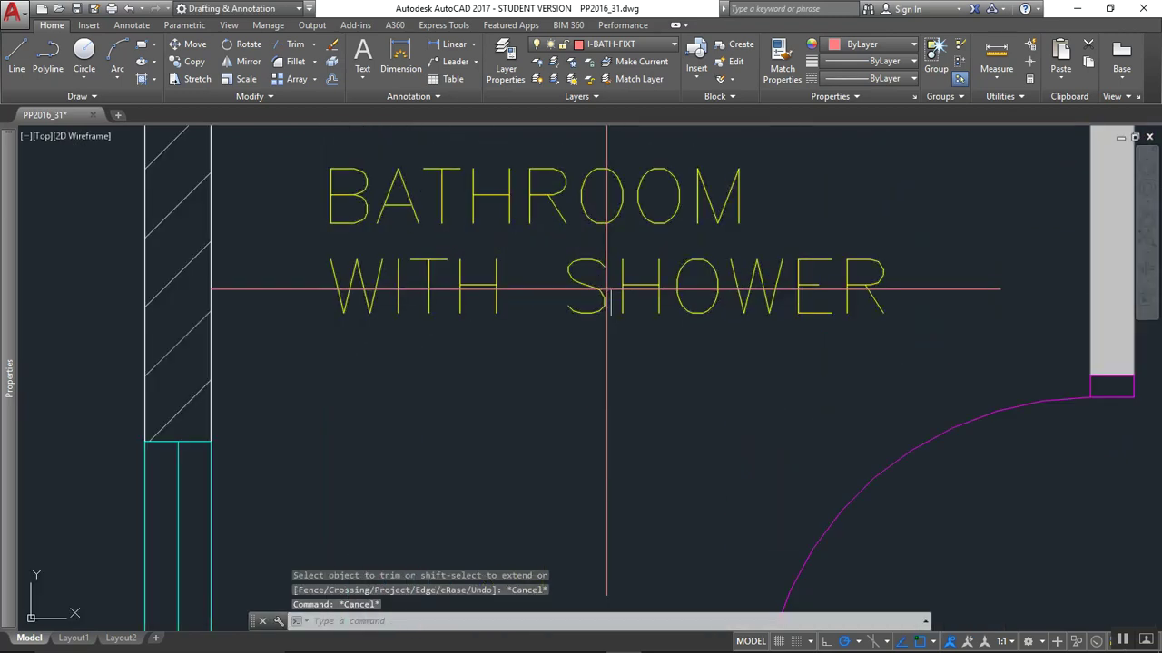
pyautogui.scroll(-1, 590, 290)
pyautogui.write('f')
pyautogui.press('Return')
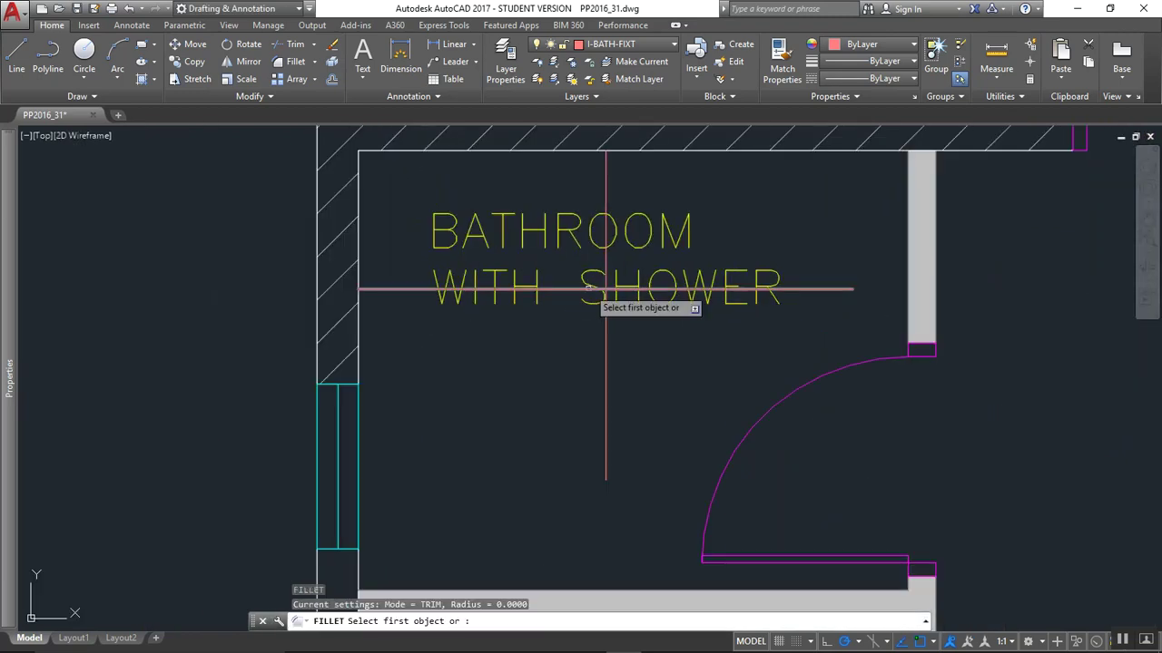
pyautogui.click(595, 290)
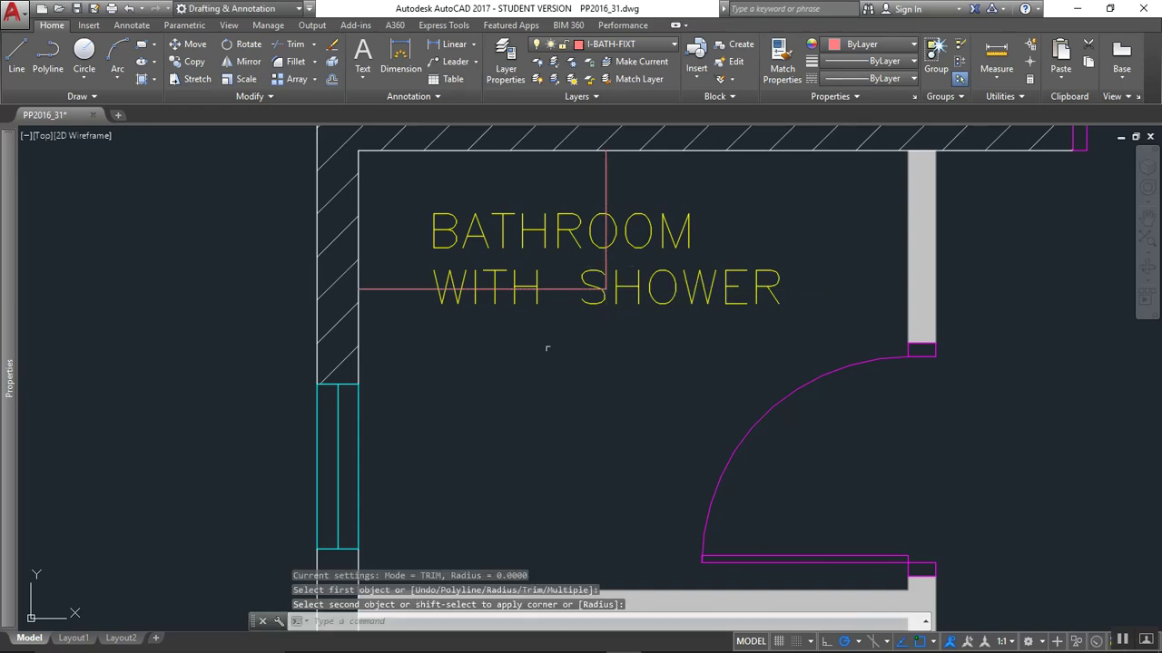
pyautogui.scroll(-3, 542, 340)
pyautogui.scroll(3, 550, 340)
pyautogui.moveTo(552, 339); pyautogui.dragTo(548, 392, button='middle')
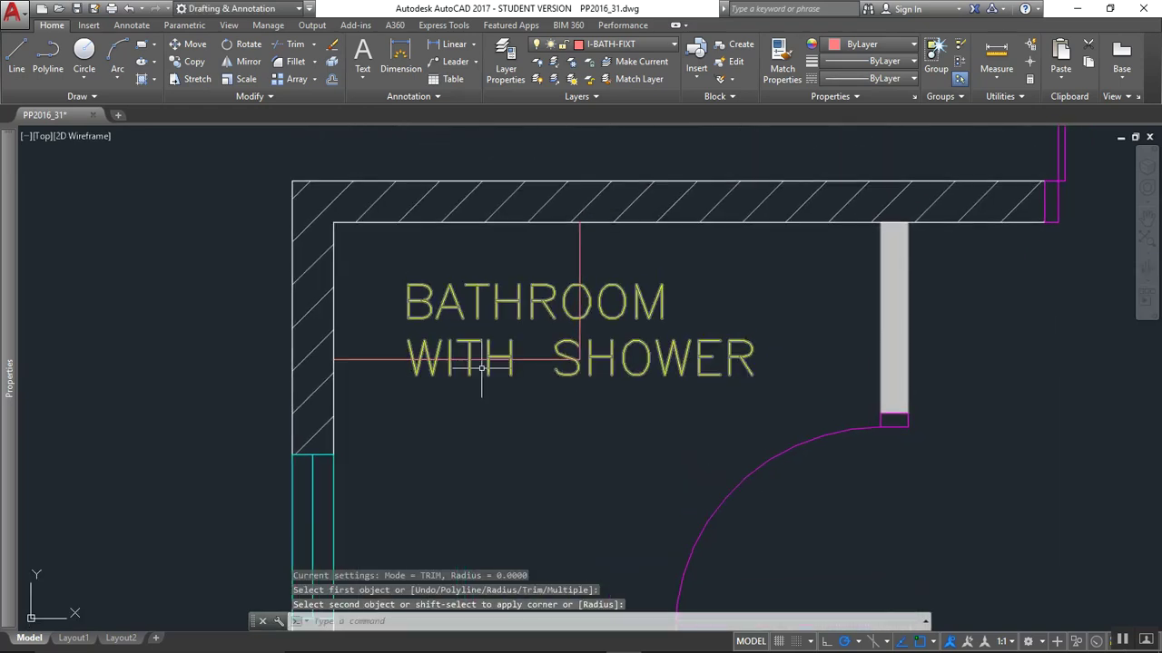
pyautogui.scroll(2, 482, 367)
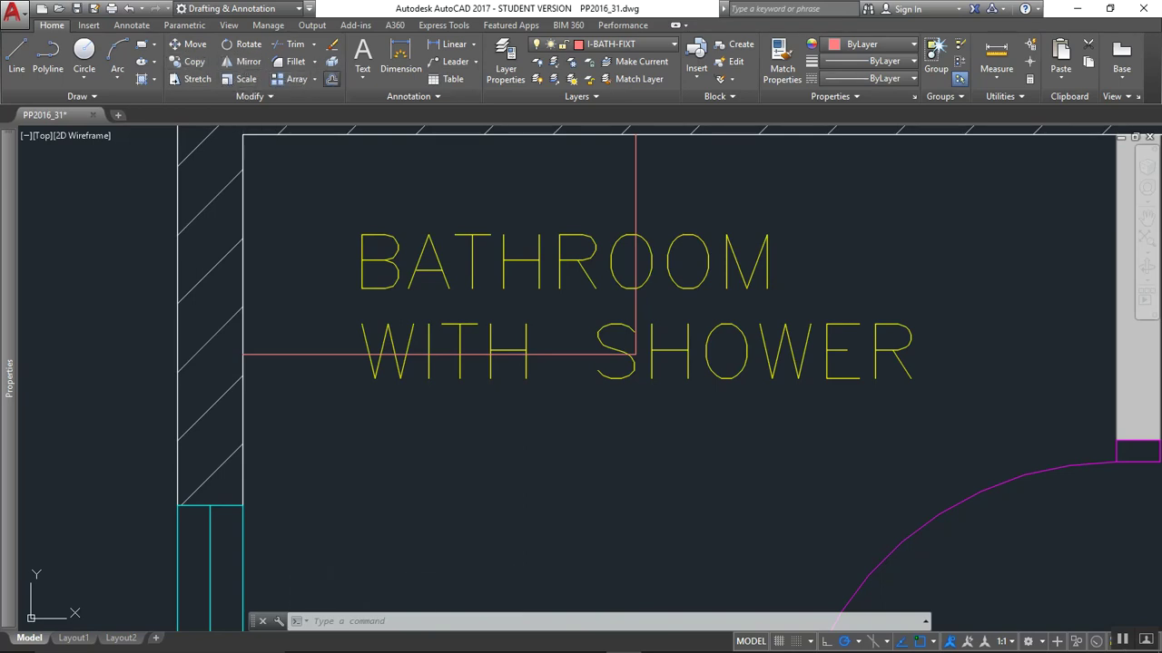
pyautogui.click(331, 80)
pyautogui.write('150')
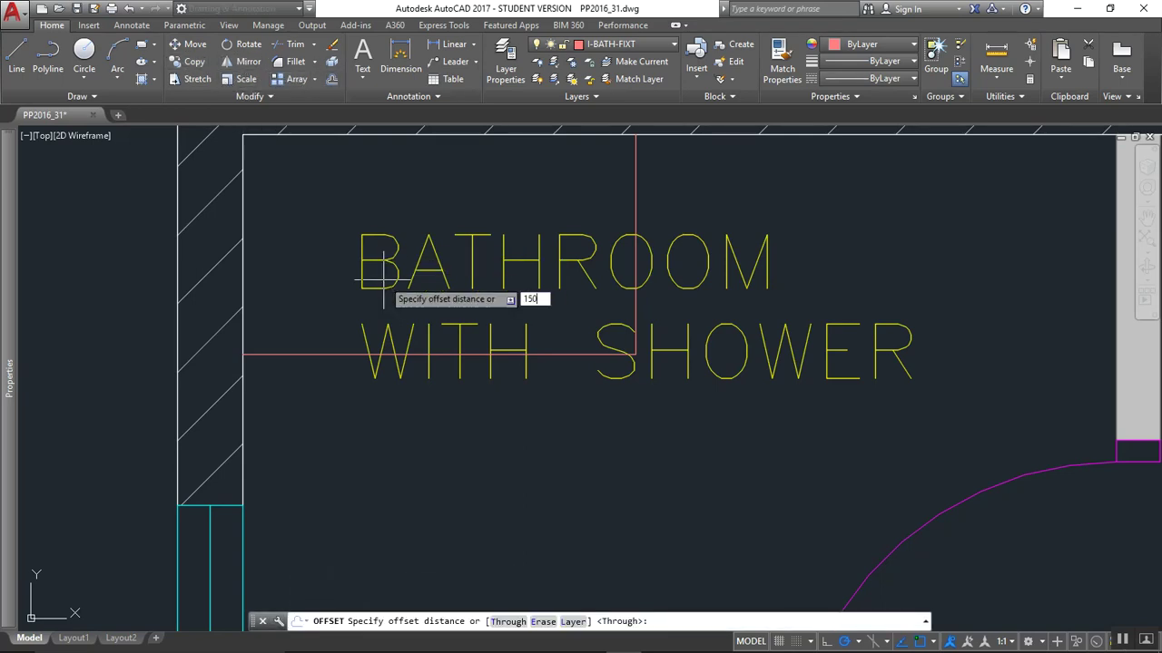
pyautogui.press('Return')
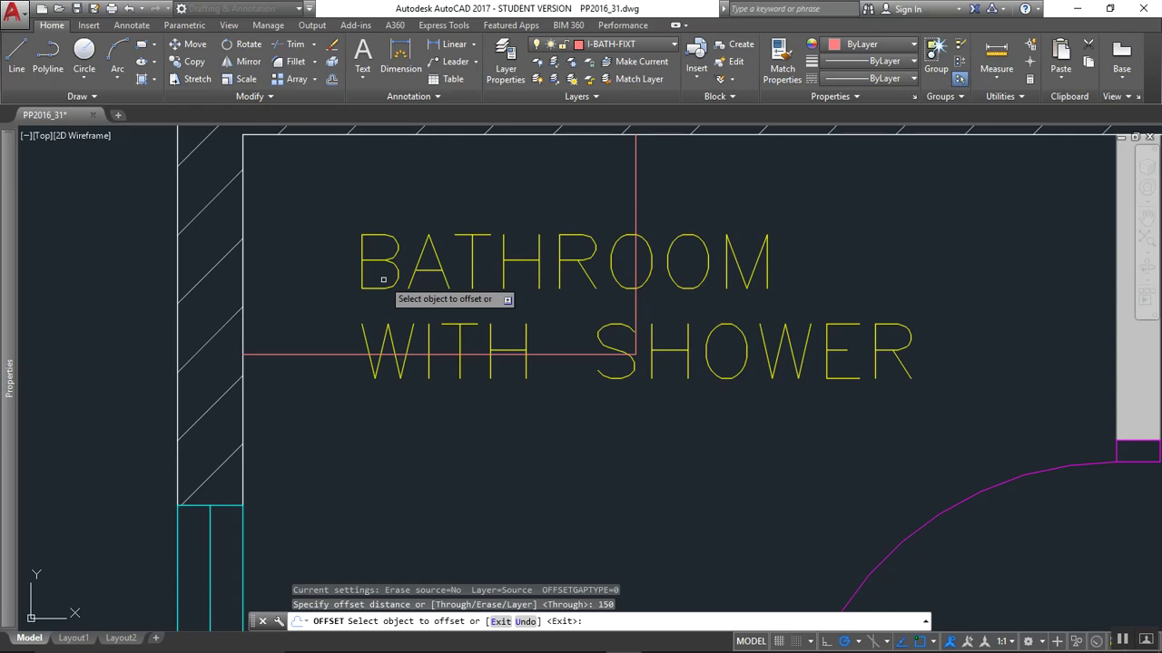
pyautogui.click(400, 354)
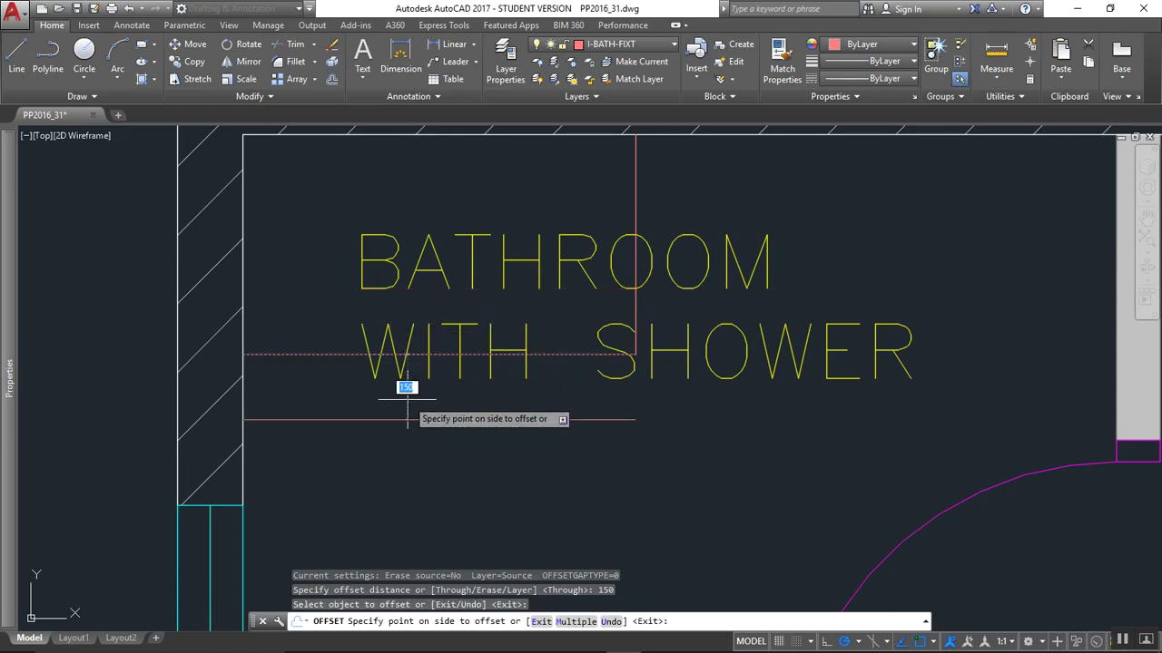
pyautogui.scroll(-3, 411, 424)
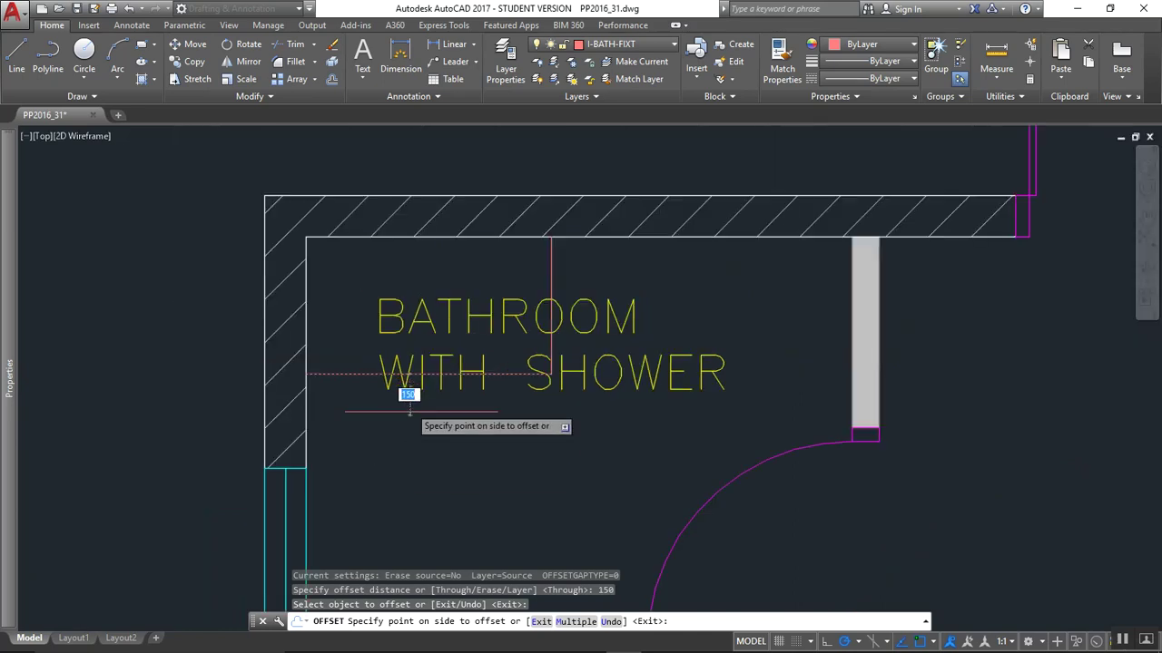
pyautogui.scroll(1, 411, 418)
pyautogui.press('Escape')
pyautogui.press('Escape')
pyautogui.press('Escape')
pyautogui.scroll(3, 404, 379)
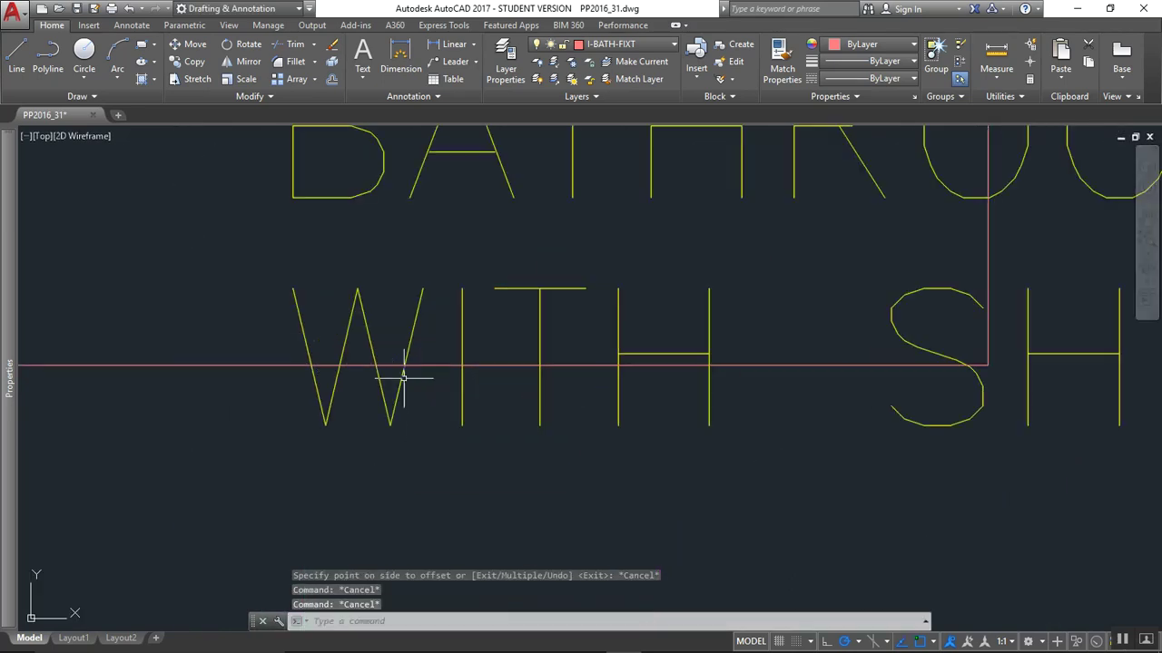
pyautogui.scroll(-3, 408, 377)
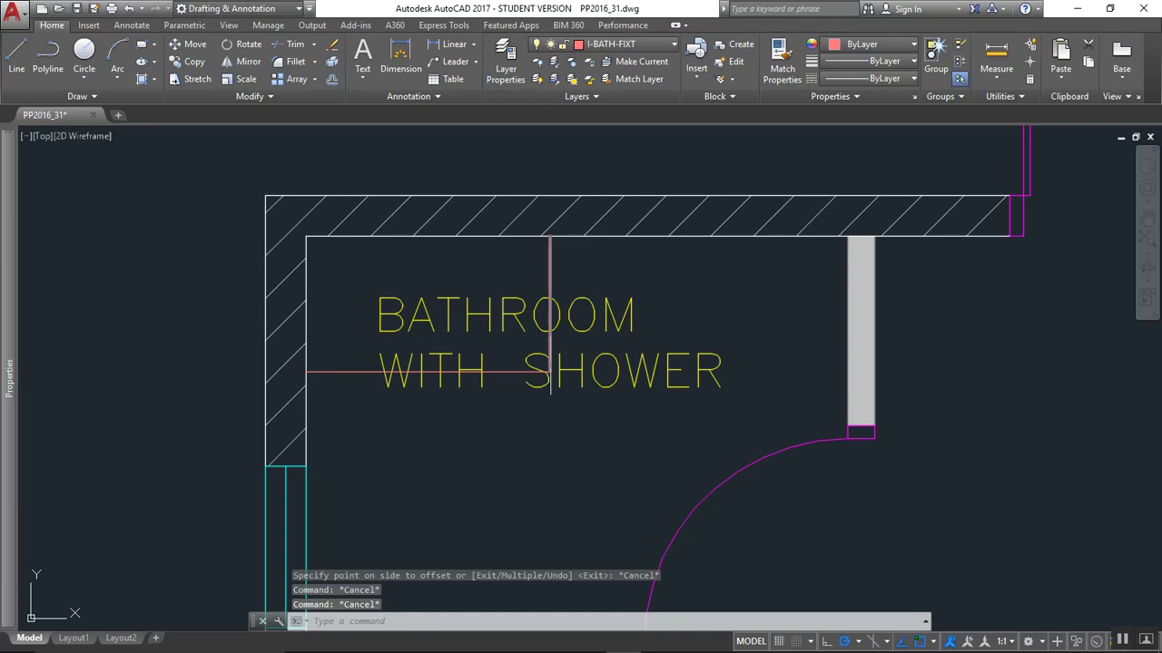
pyautogui.scroll(2, 550, 374)
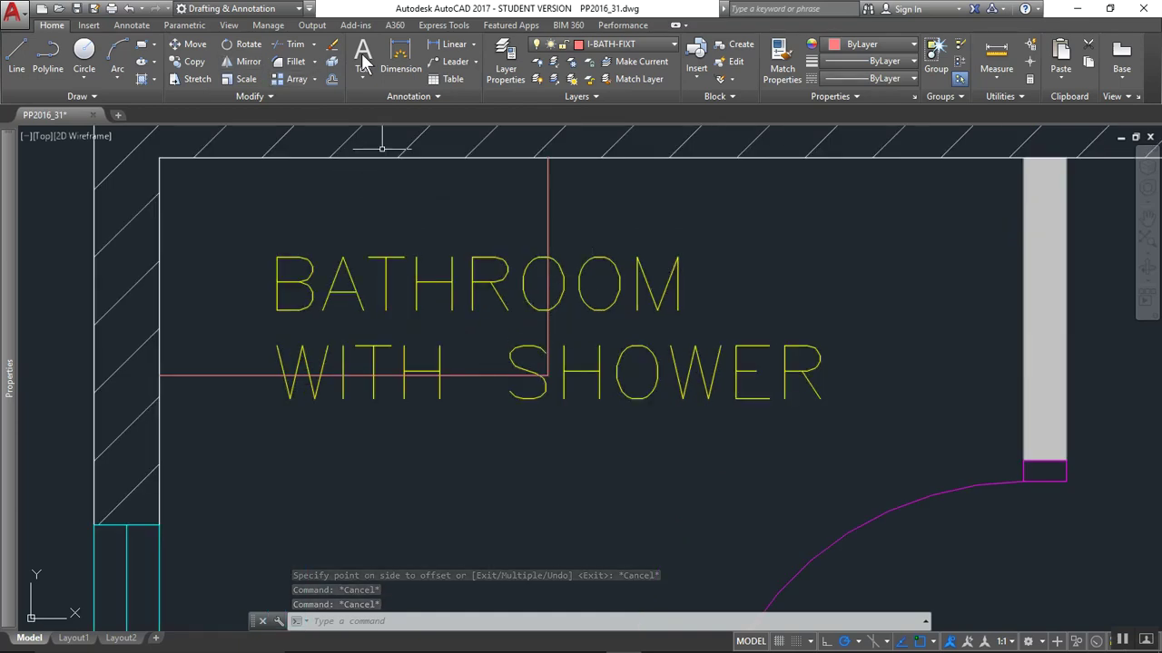
# Measure the horizontal guide line's length, reading 900.
pyautogui.click(995, 60)
pyautogui.click(161, 374)
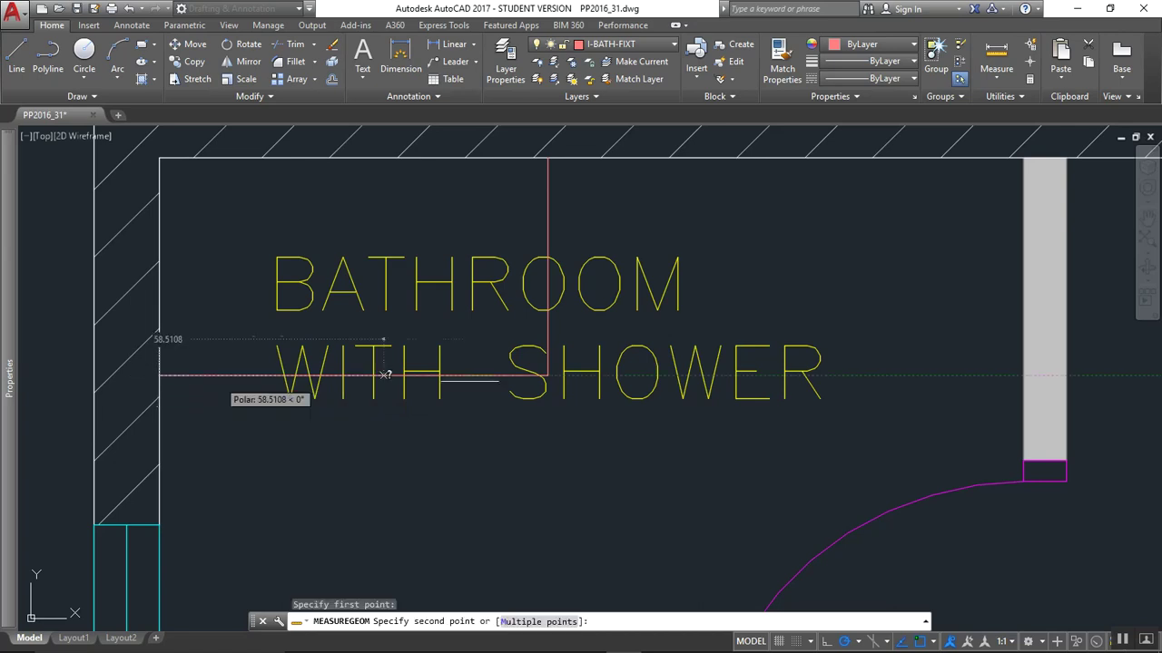
pyautogui.click(550, 375)
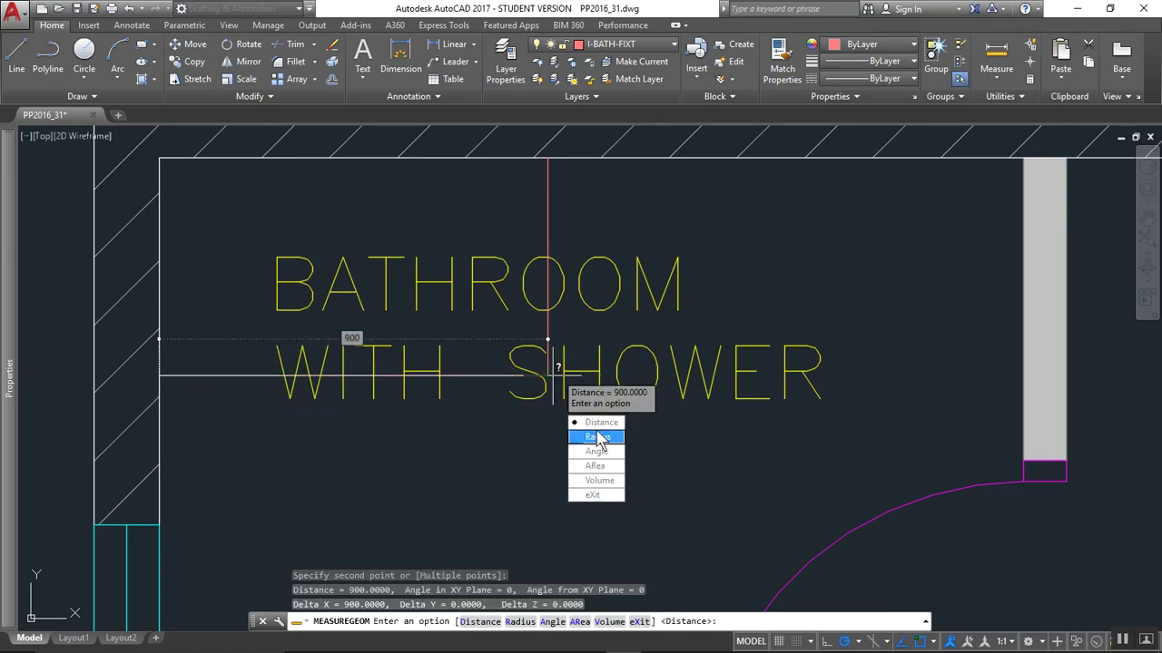
pyautogui.press('Escape')
pyautogui.press('Escape')
pyautogui.press('Escape')
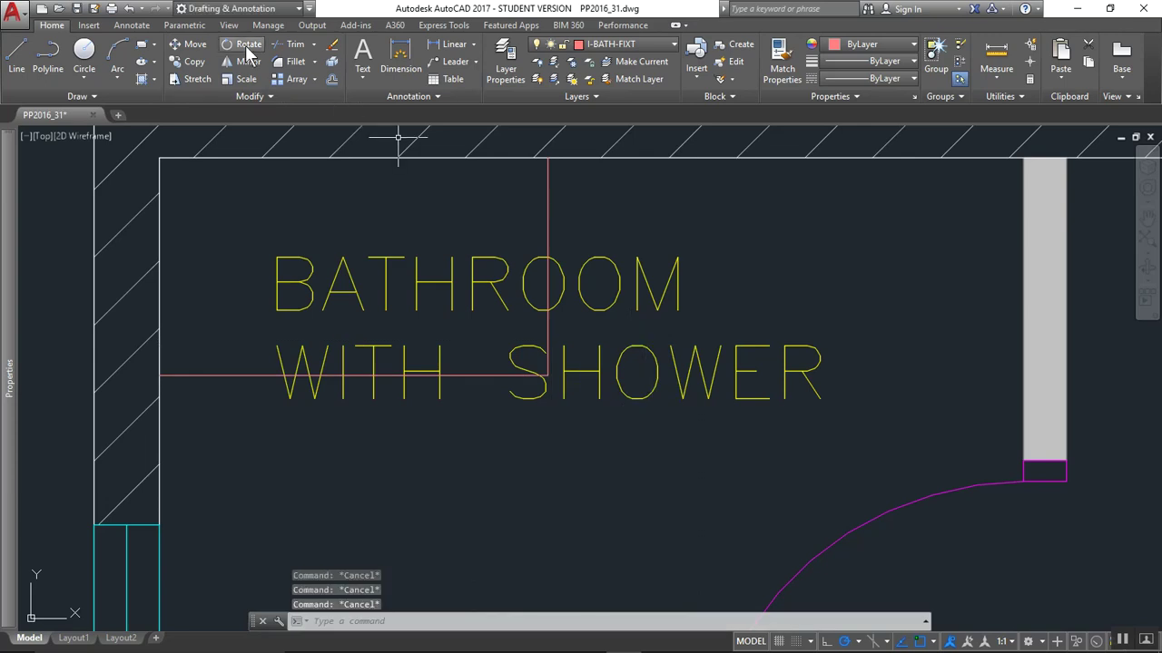
# Erase the red horizontal and vertical guide lines.
pyautogui.scroll(-2, 545, 302)
pyautogui.scroll(2, 545, 302)
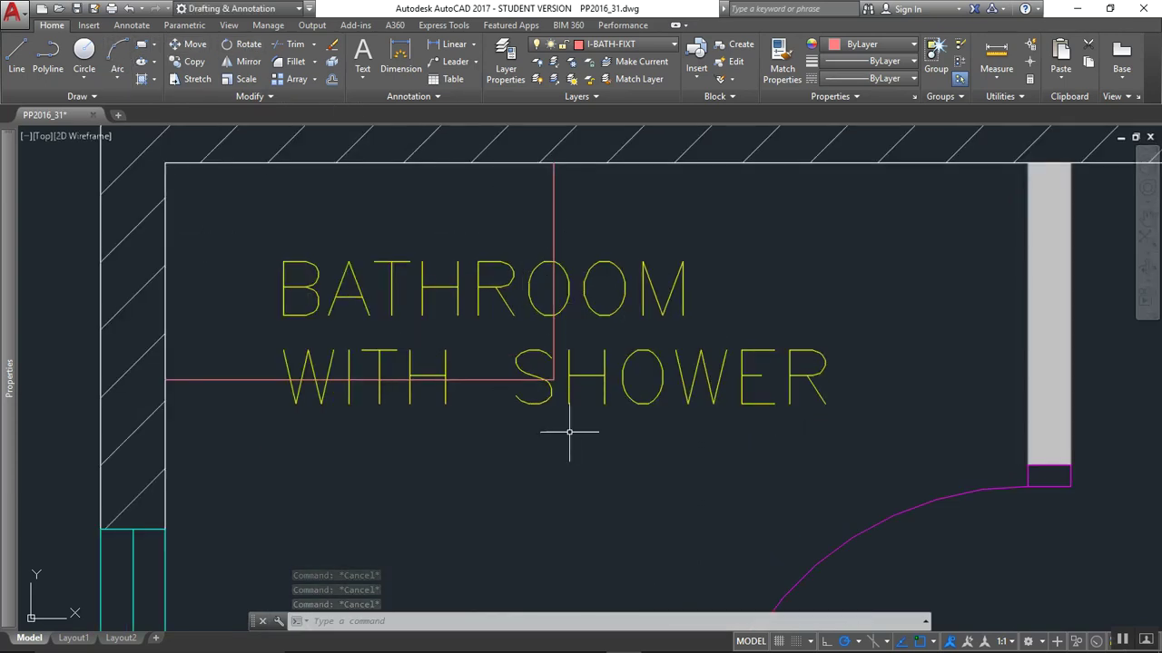
pyautogui.click(472, 382)
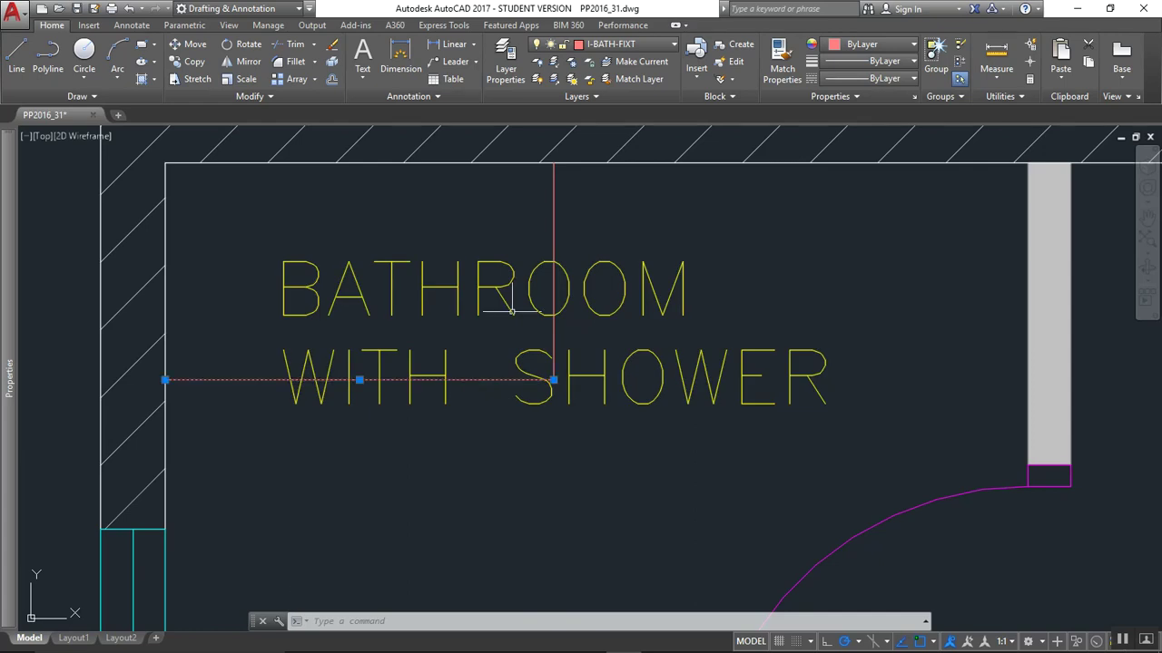
pyautogui.click(551, 214)
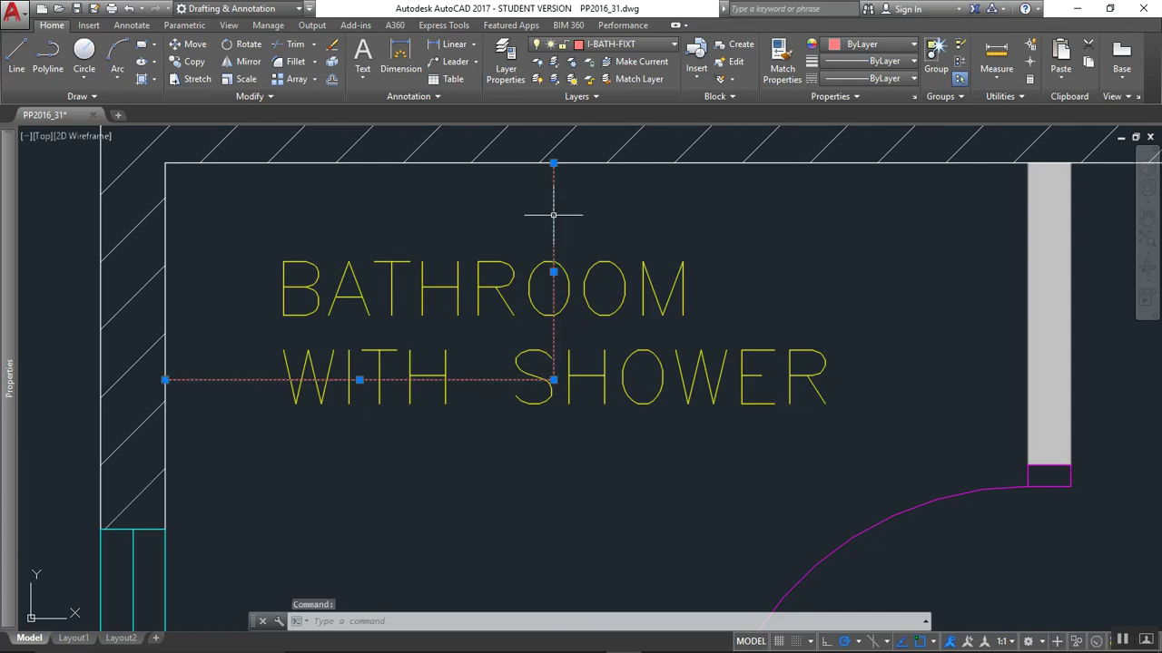
pyautogui.click(332, 44)
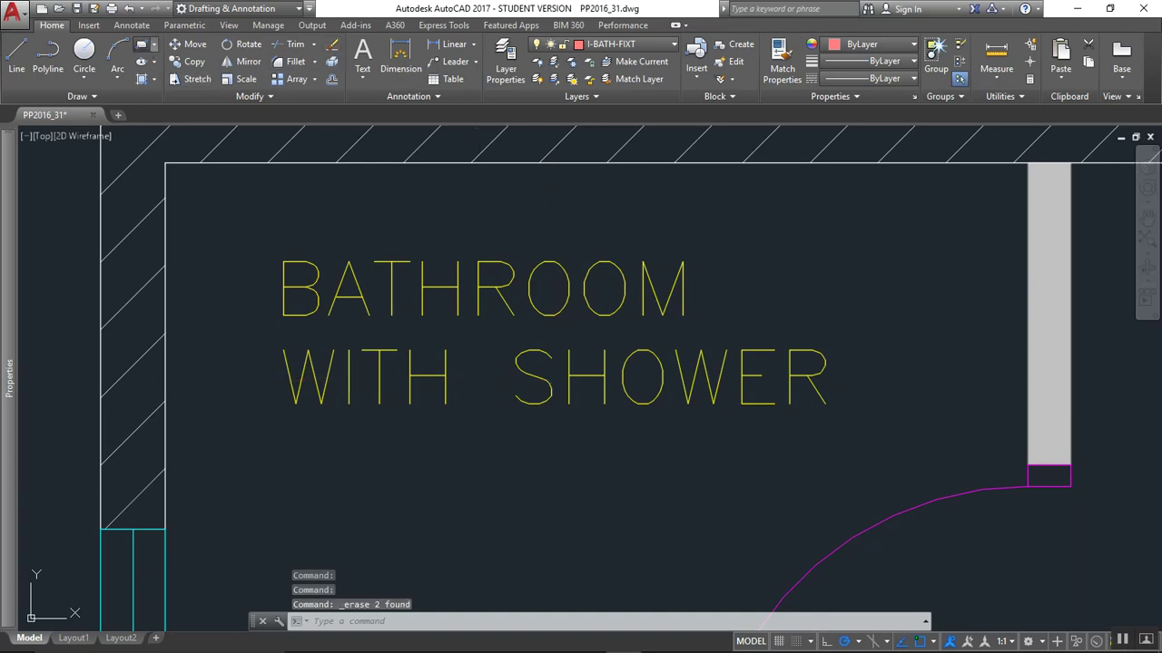
# Draw a 900 by 900 rectangle above the bathrooms.
pyautogui.scroll(-7, 489, 394)
pyautogui.click(141, 43)
pyautogui.click(254, 218)
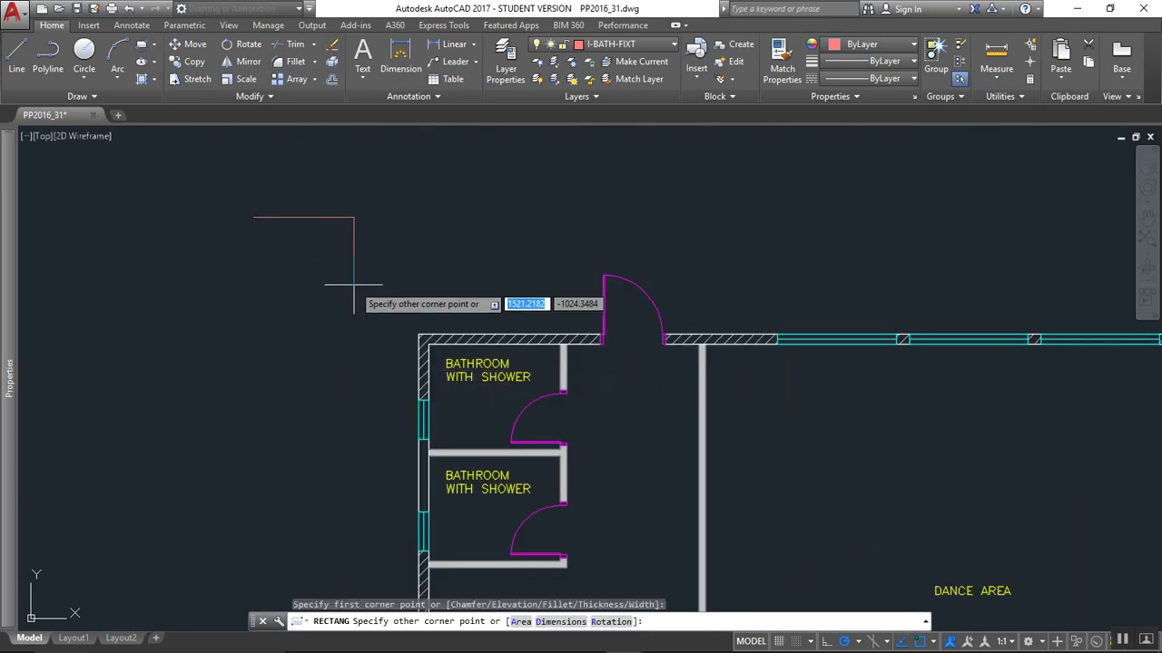
pyautogui.write('d')
pyautogui.press('Return')
pyautogui.write('900')
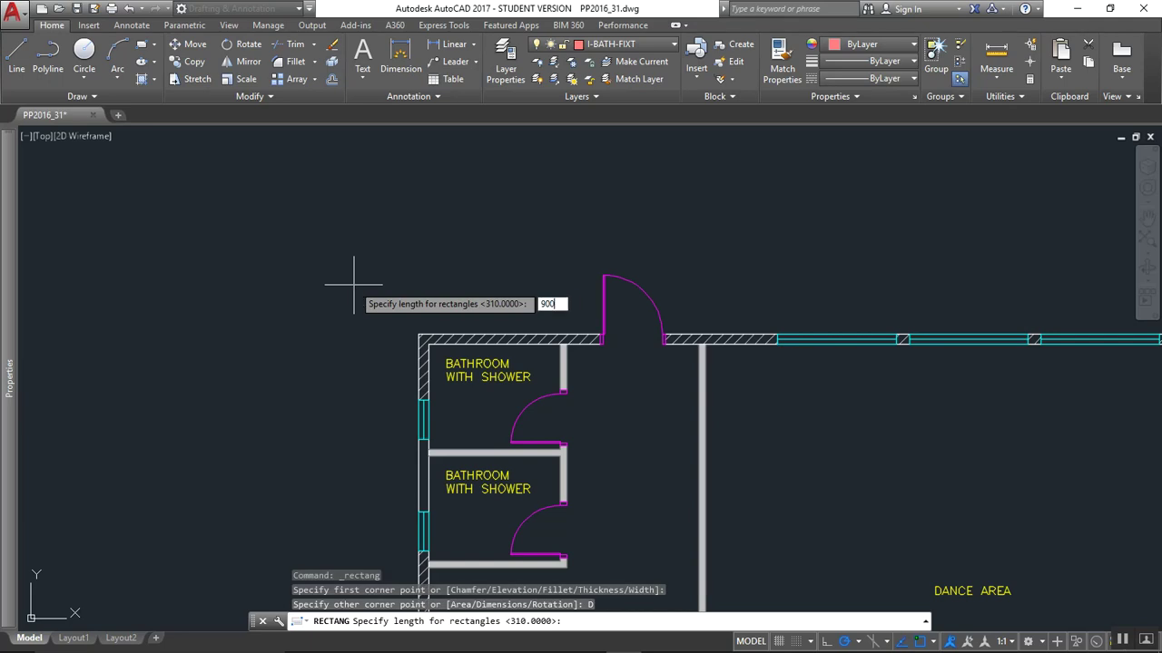
pyautogui.press('Return')
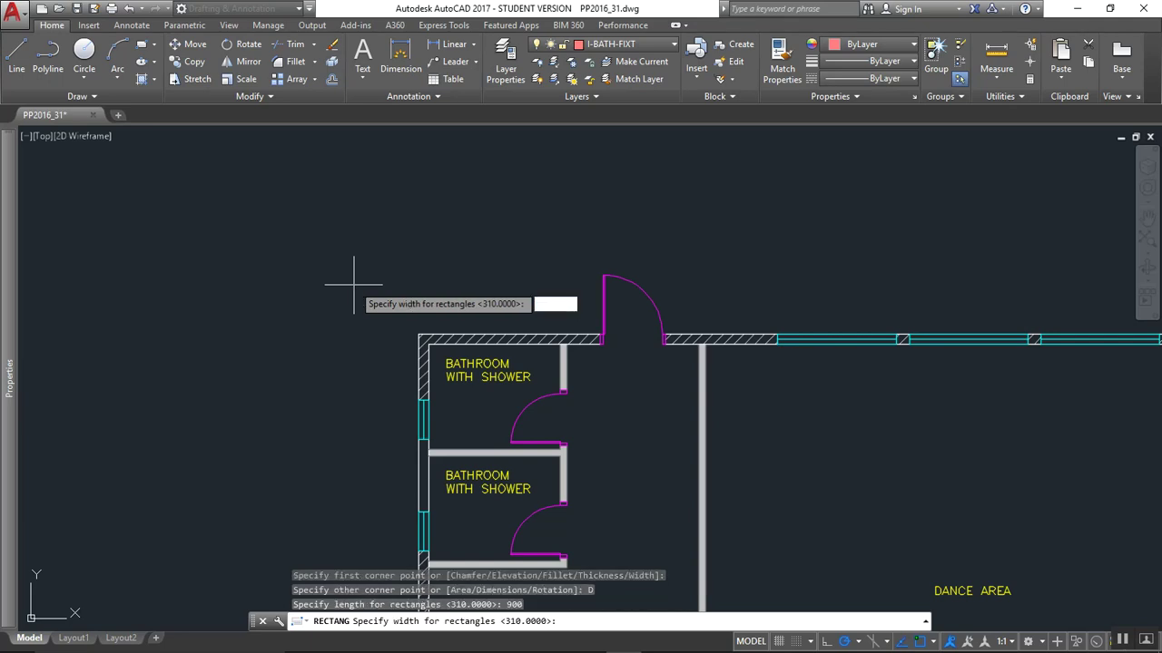
pyautogui.write('900')
pyautogui.press('Return')
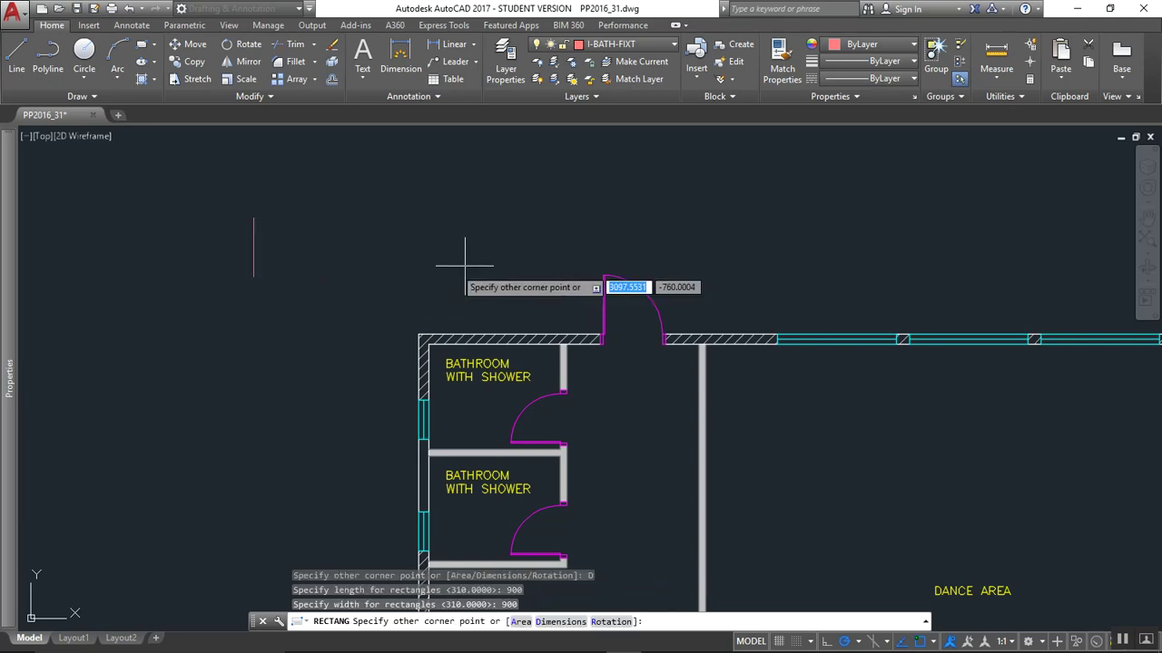
pyautogui.click(493, 262)
# Explode the square into separate lines with X.
pyautogui.scroll(4, 314, 243)
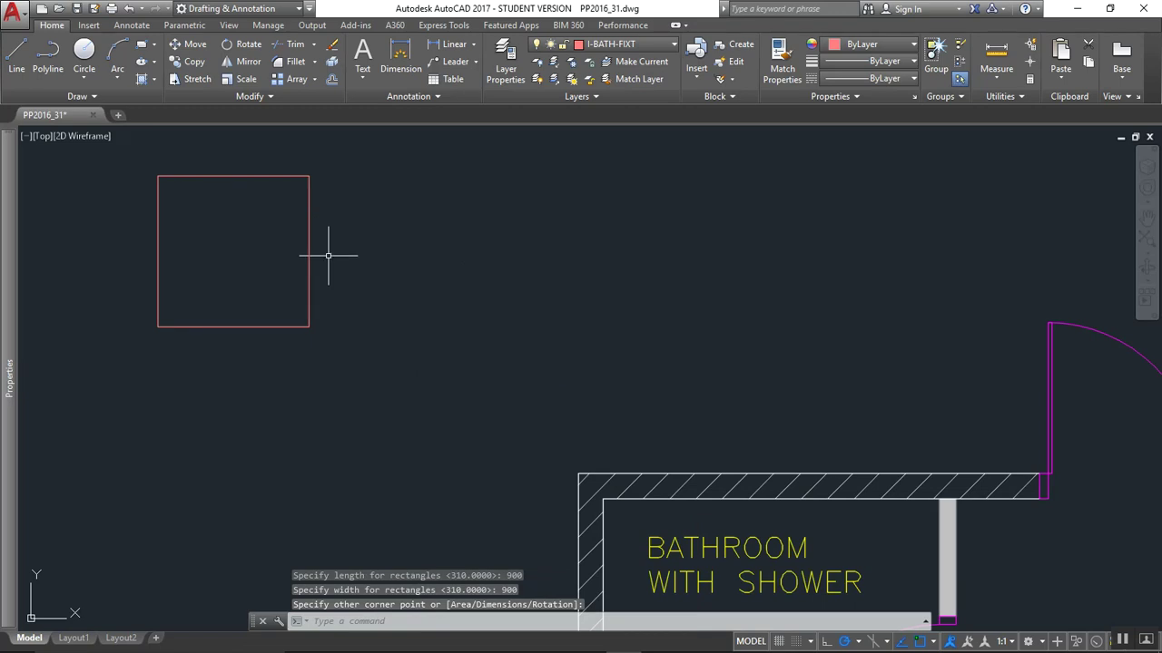
pyautogui.click(117, 155)
pyautogui.click(359, 370)
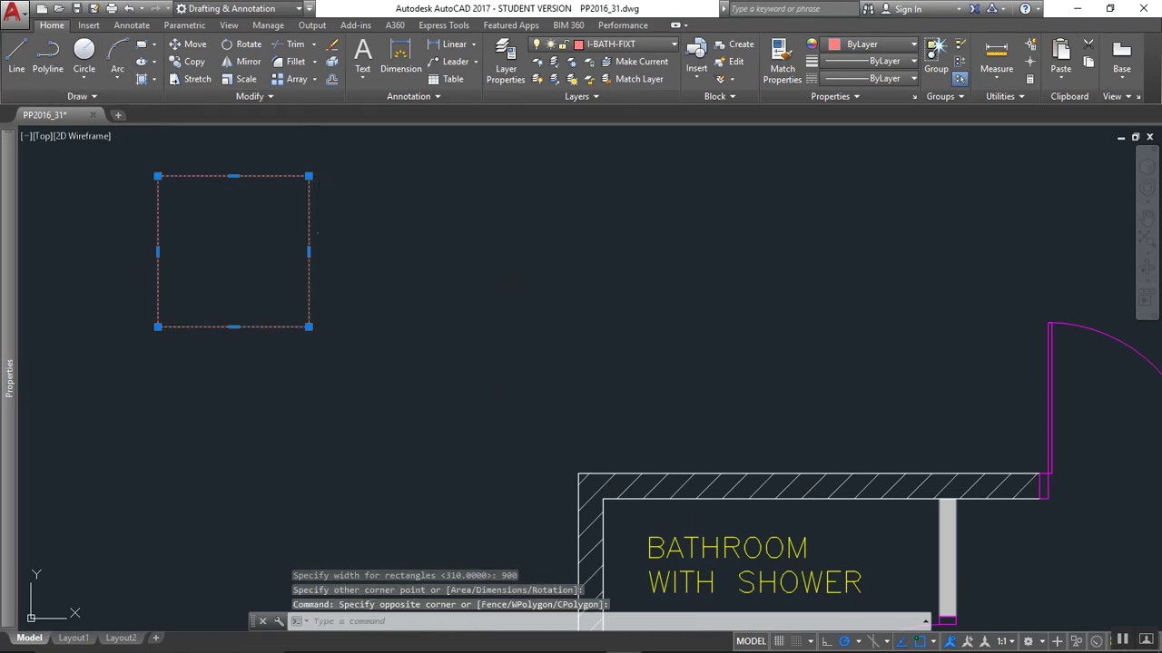
pyautogui.write('x')
pyautogui.press('Return')
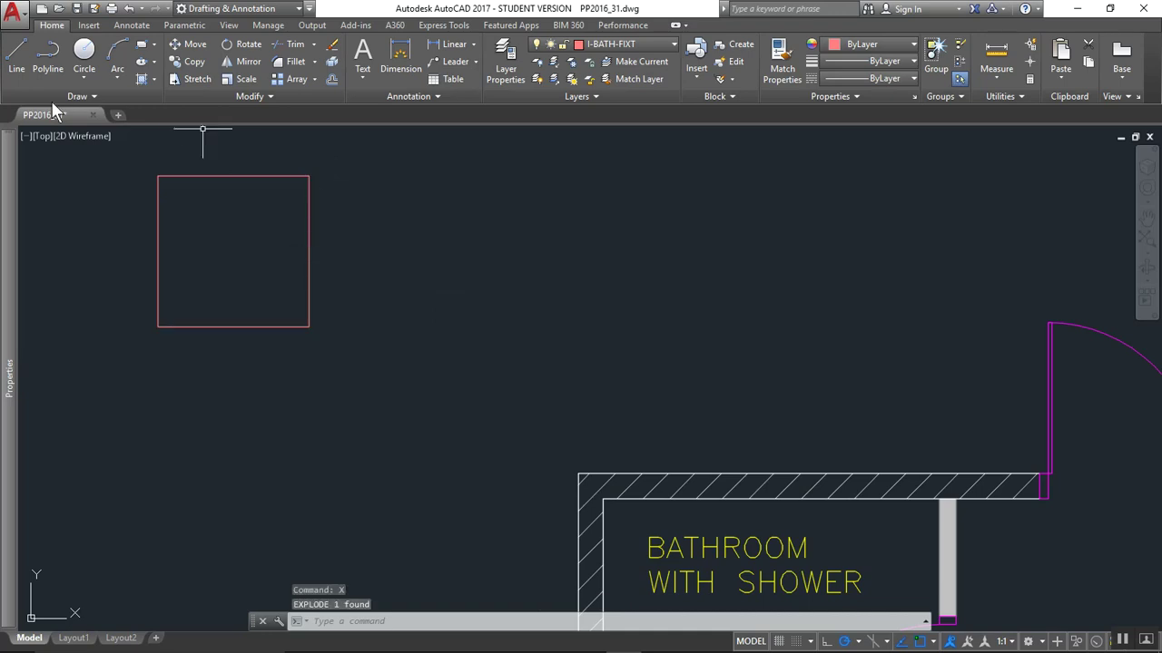
# Start a line 100 along the square's bottom edge, then cancel it.
pyautogui.click(12, 71)
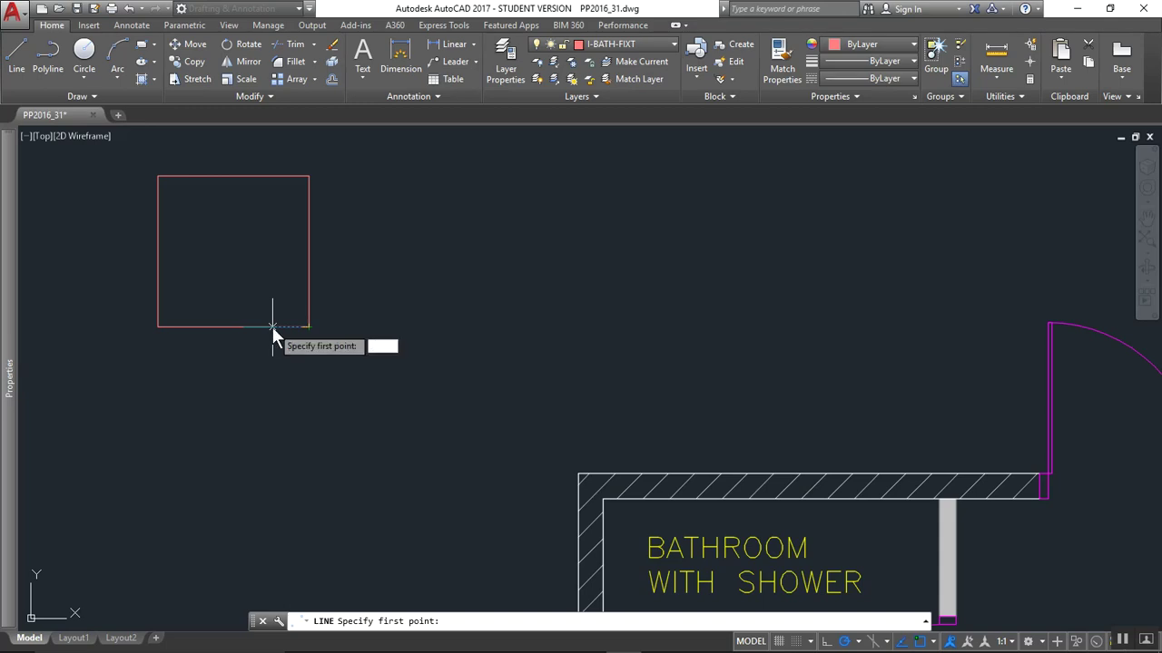
pyautogui.write('100')
pyautogui.press('Return')
pyautogui.scroll(4, 328, 287)
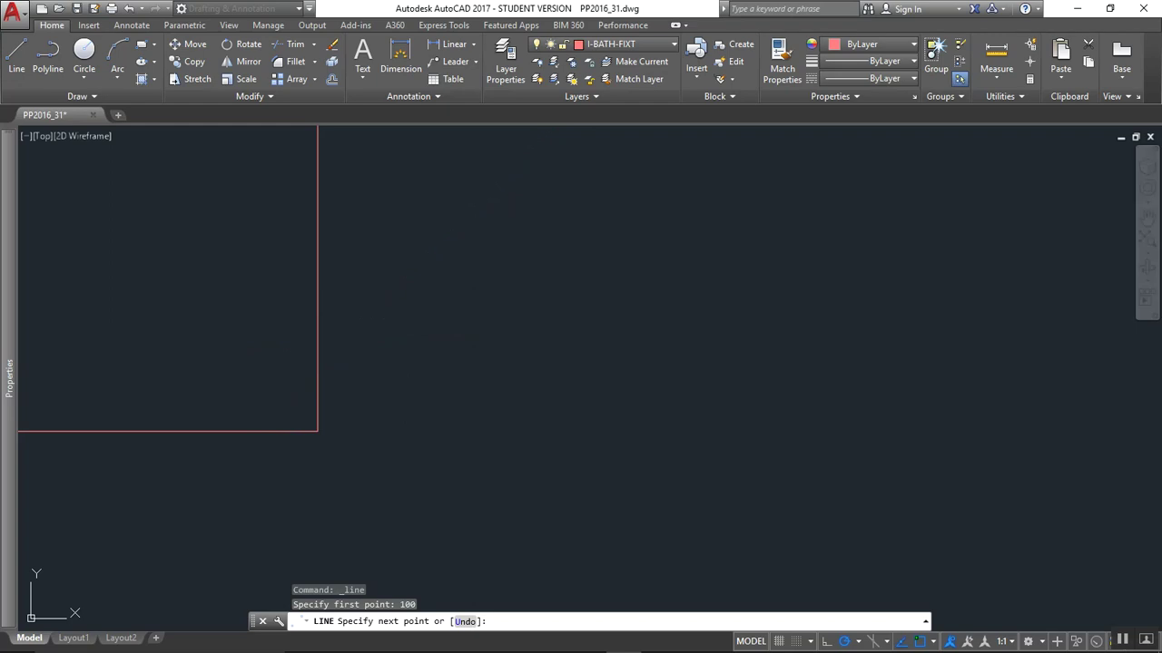
pyautogui.press('Escape')
pyautogui.scroll(-1, 358, 382)
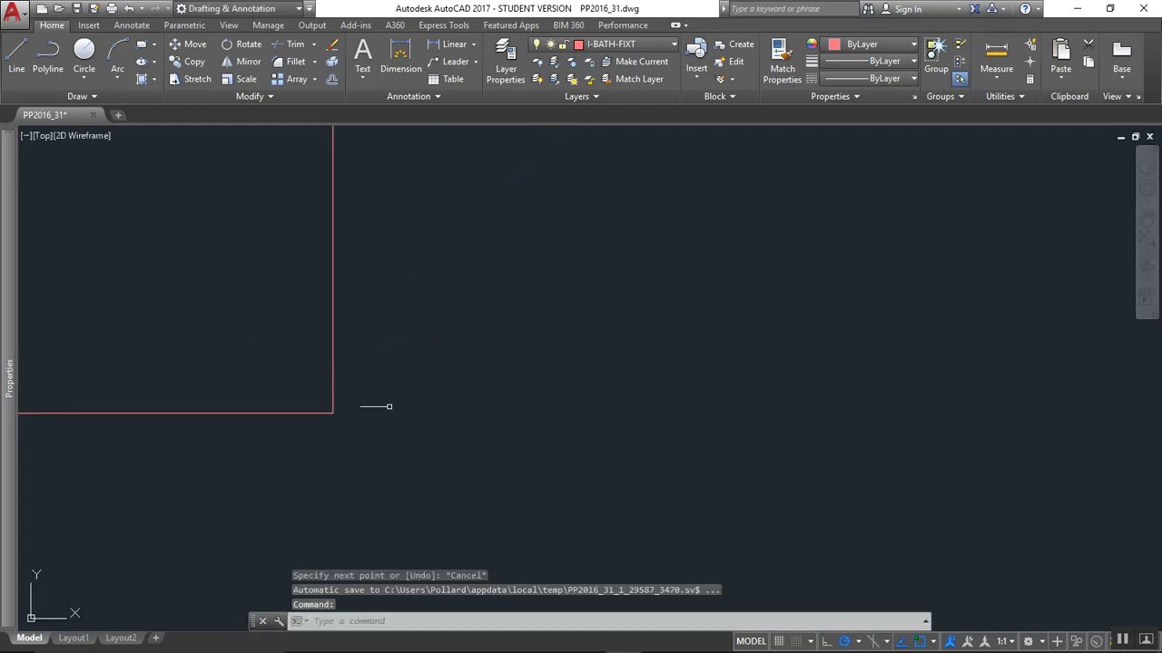
pyautogui.scroll(-2, 465, 413)
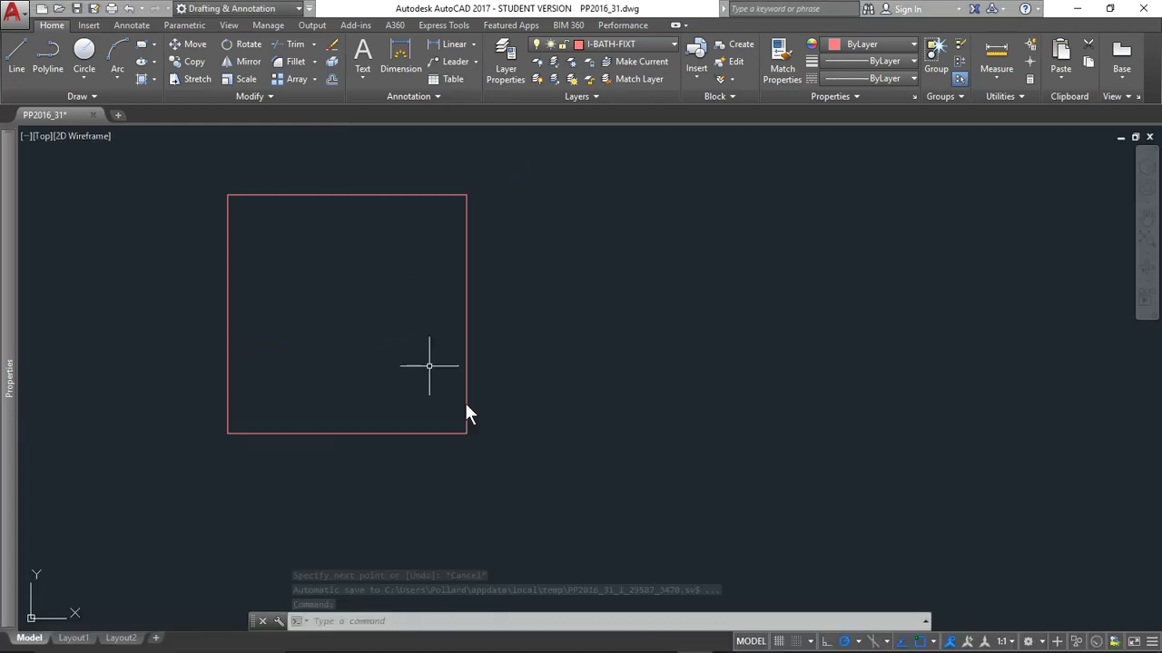
pyautogui.moveTo(522, 647)
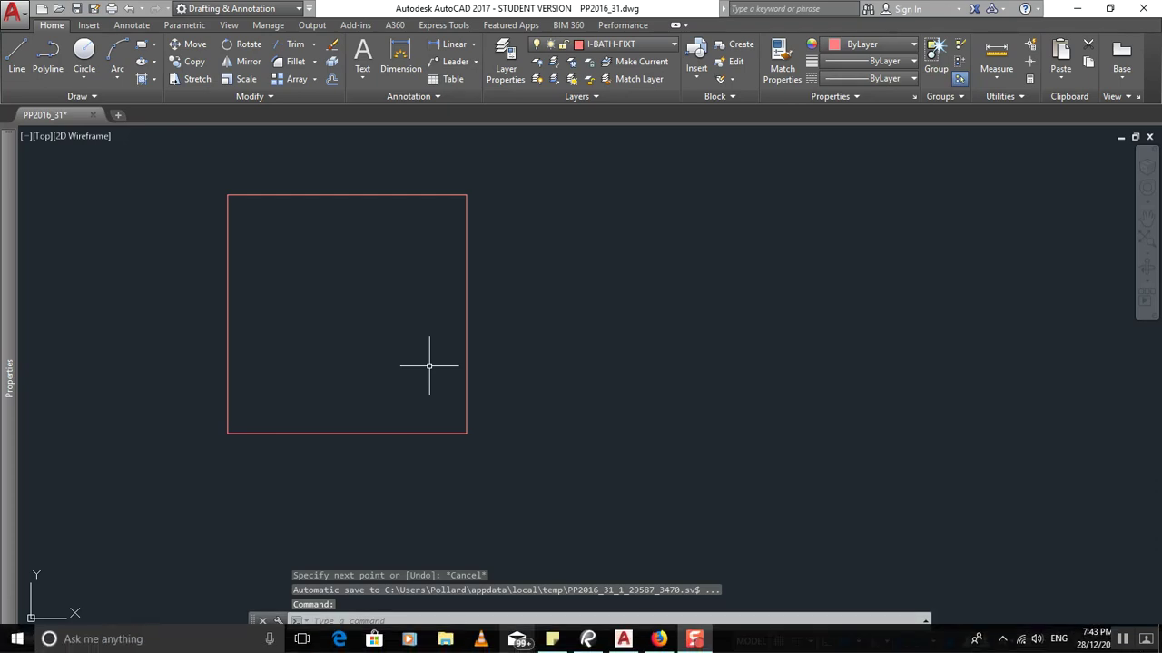
pyautogui.moveTo(699, 641)
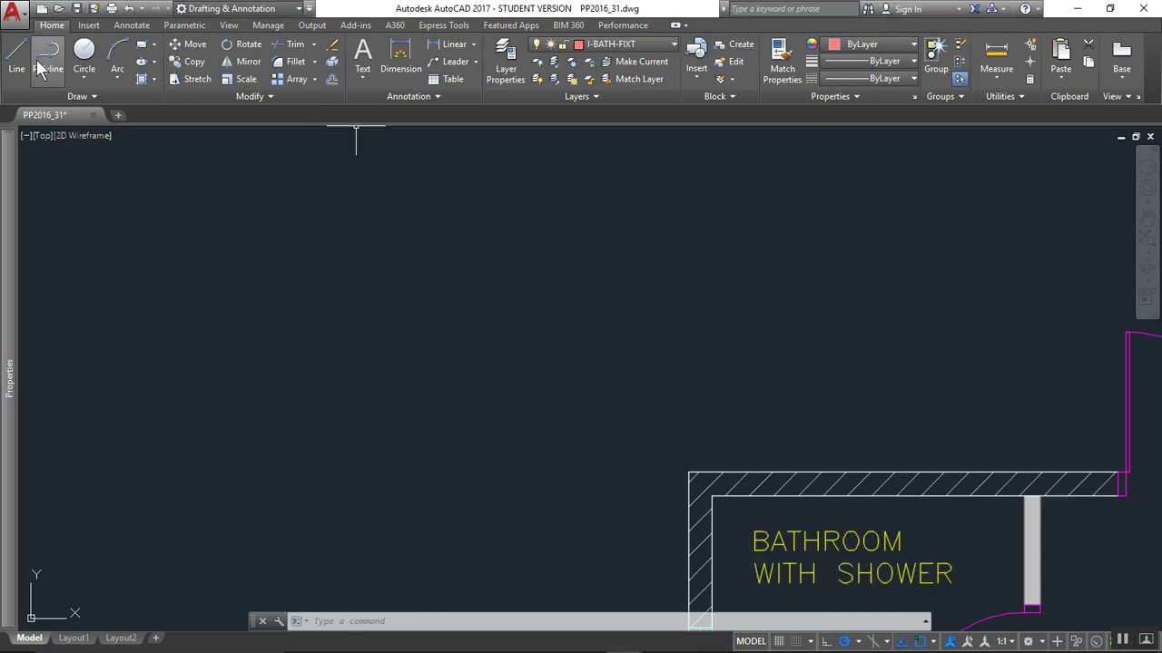
# Draw a new 900 by 900 square above the bathrooms.
pyautogui.click(142, 44)
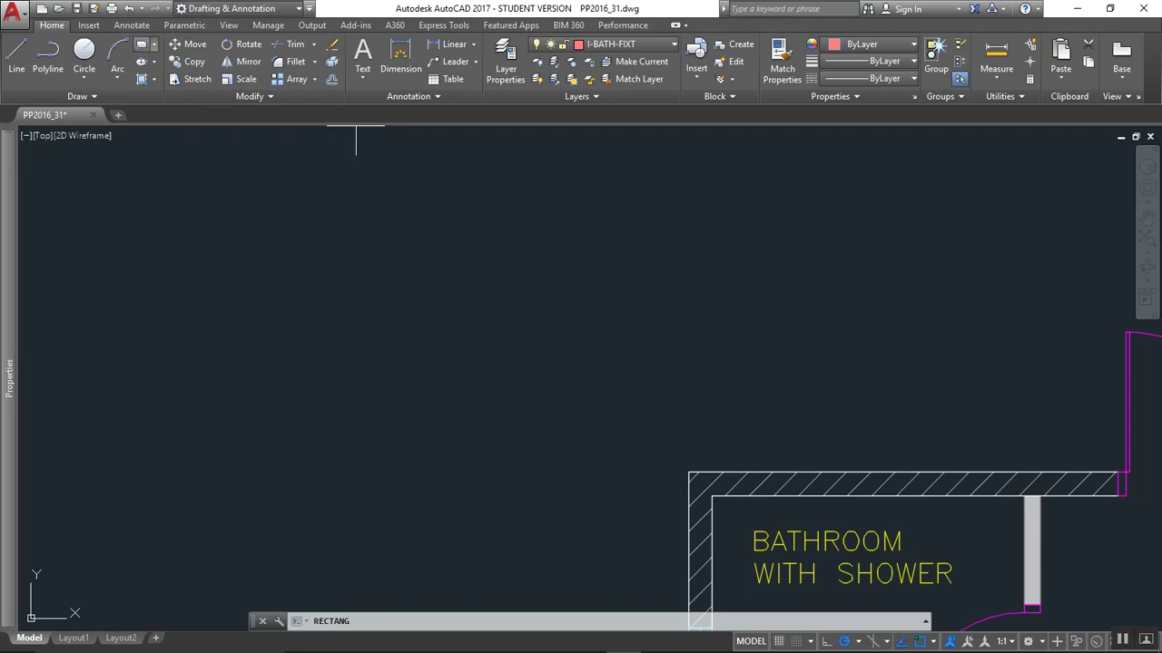
pyautogui.click(280, 371)
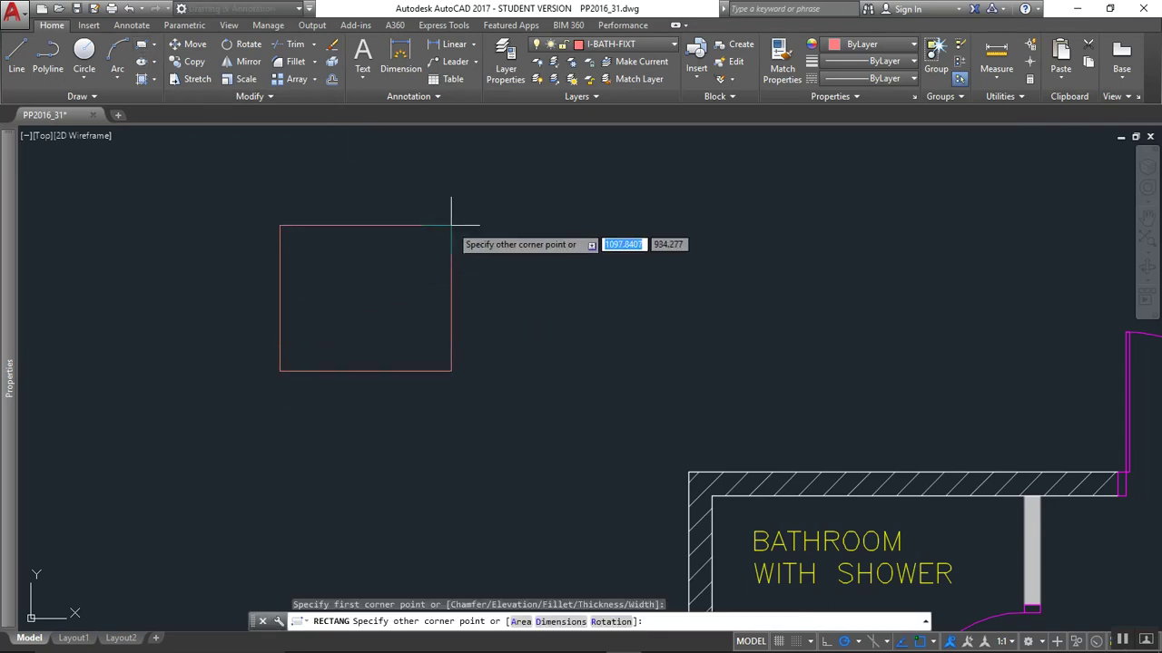
pyautogui.write('d')
pyautogui.press('Return')
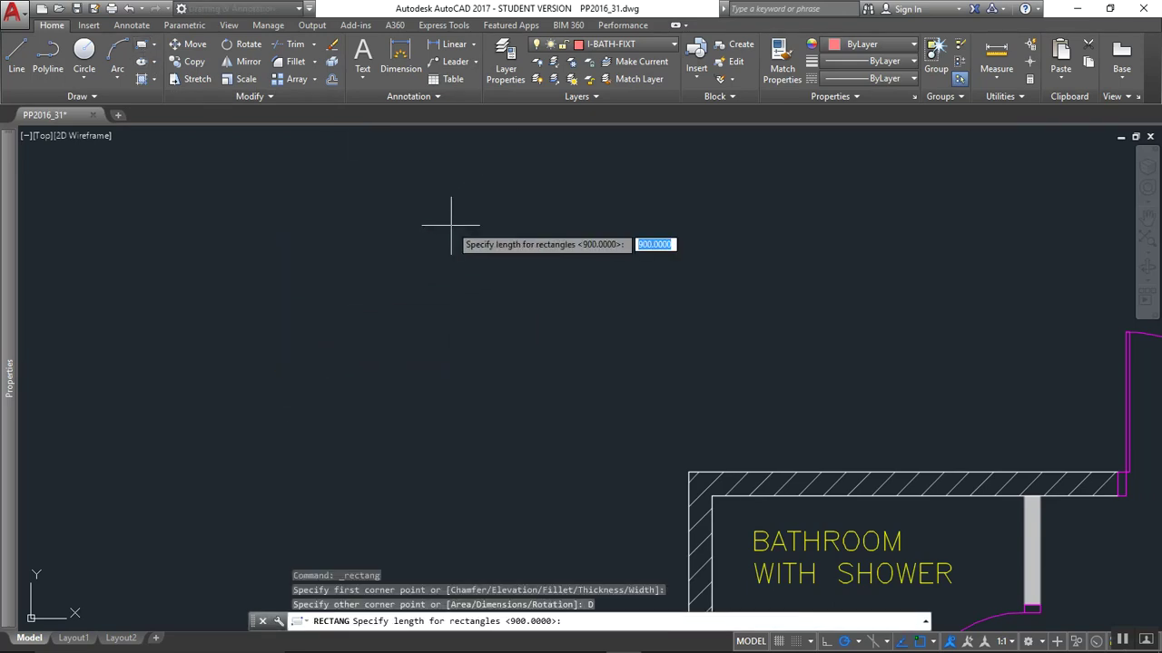
pyautogui.press('Return')
pyautogui.press('Return')
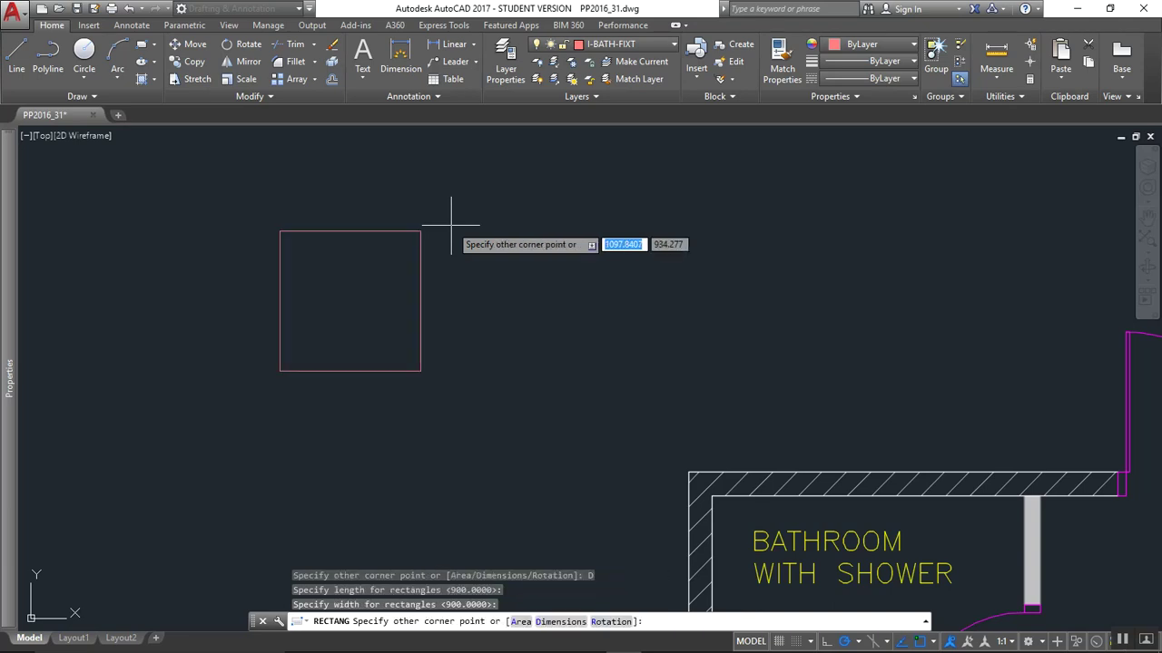
pyautogui.click(450, 224)
# Draw a diagonal from 300 along the bottom edge past the square's right edge.
pyautogui.click(16, 58)
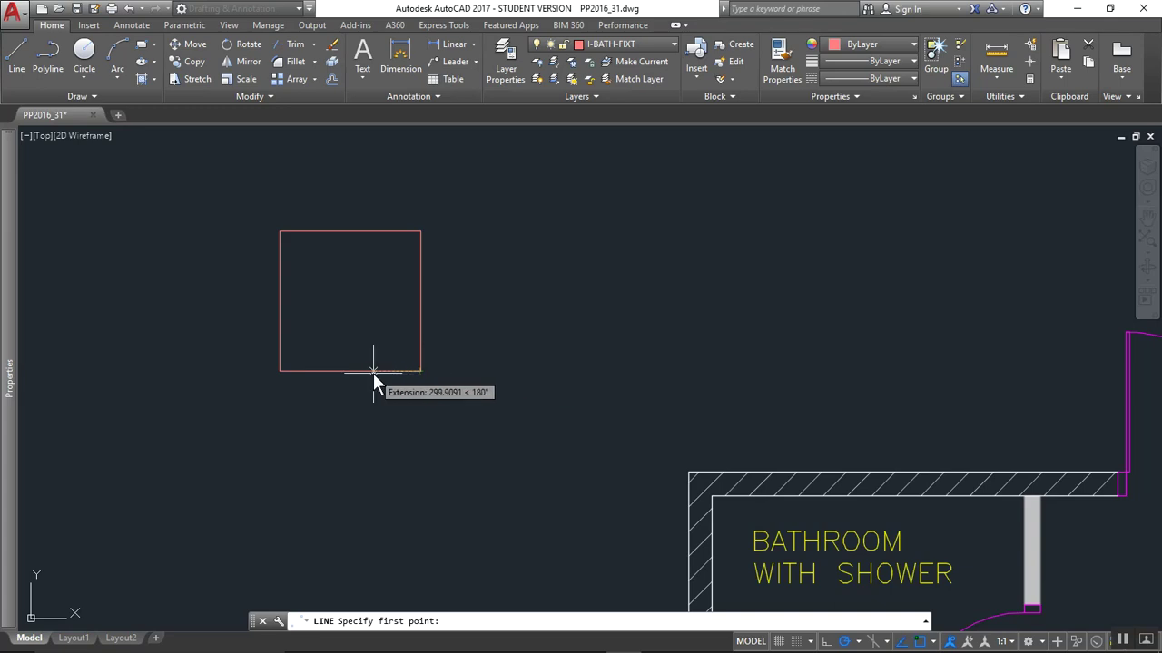
pyautogui.write('300')
pyautogui.press('Return')
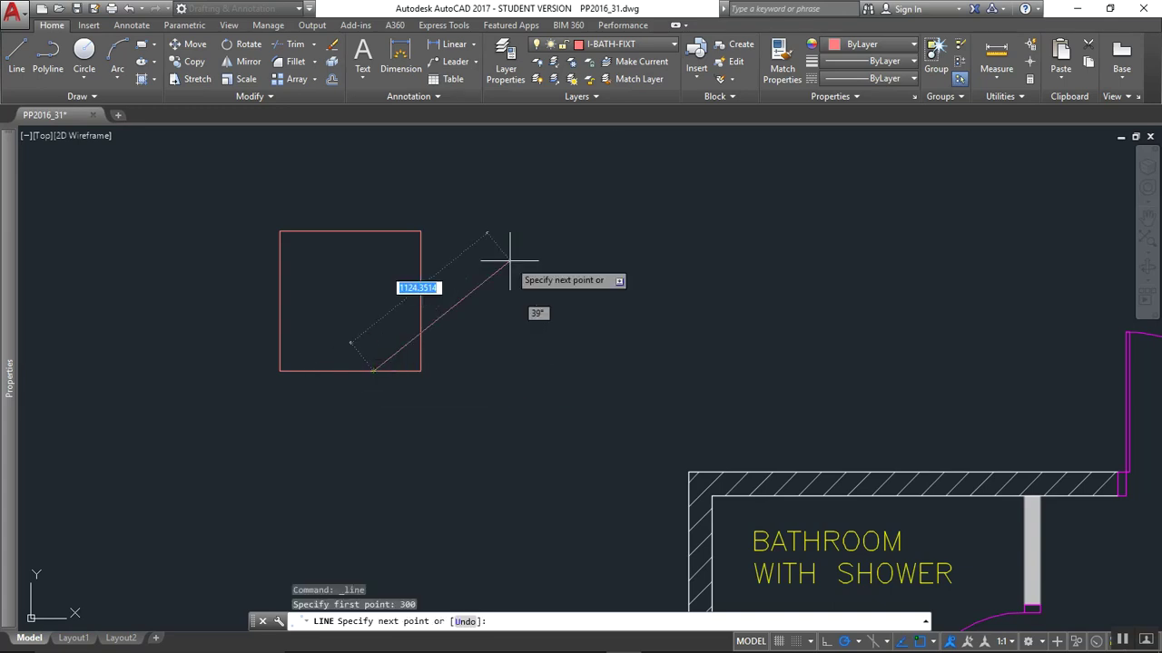
pyautogui.click(496, 247)
pyautogui.press('Escape')
pyautogui.press('Escape')
pyautogui.press('Escape')
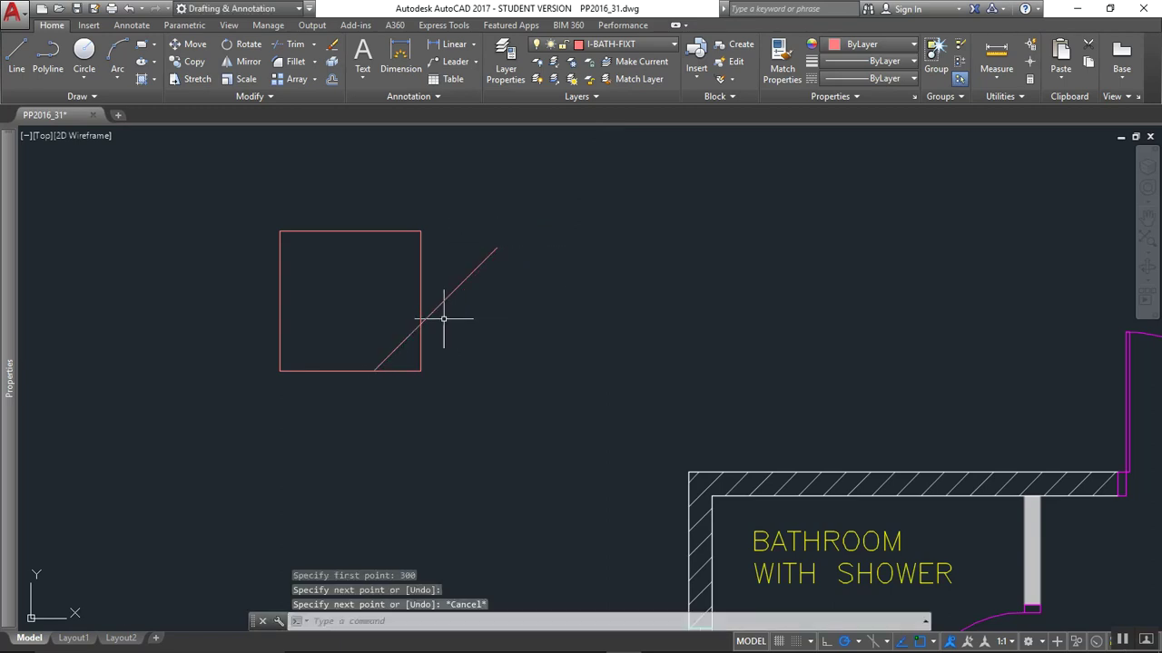
pyautogui.click(444, 306)
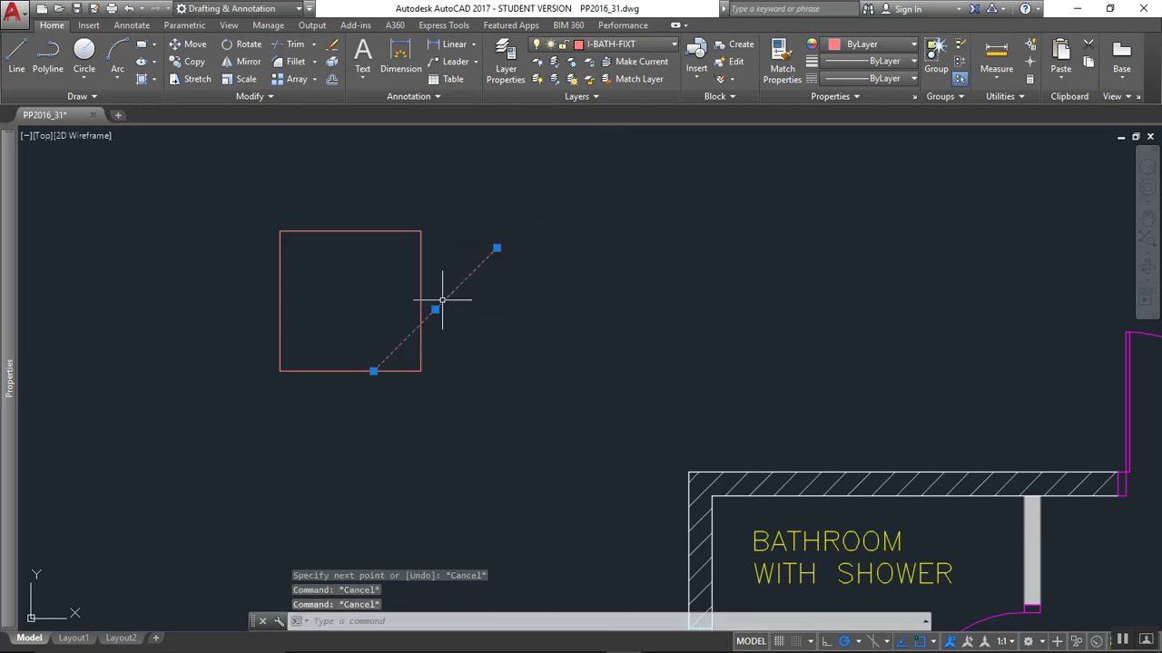
# Explode the square into separate lines.
pyautogui.click(443, 374)
pyautogui.click(399, 363)
pyautogui.press('Escape')
pyautogui.press('Escape')
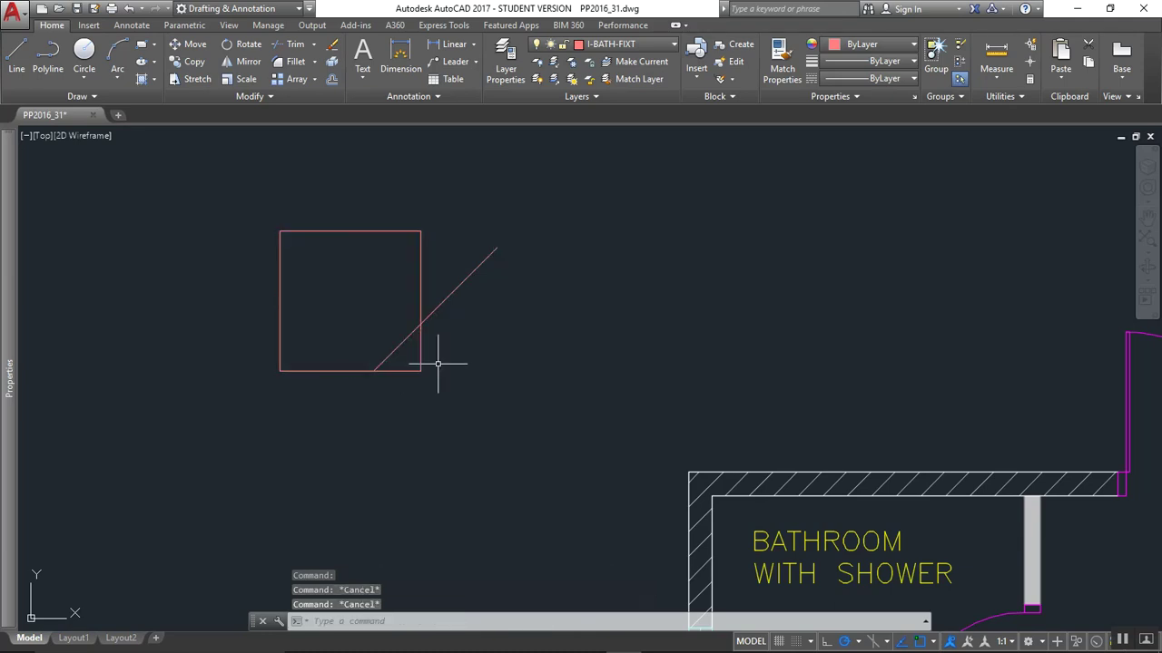
pyautogui.click(423, 359)
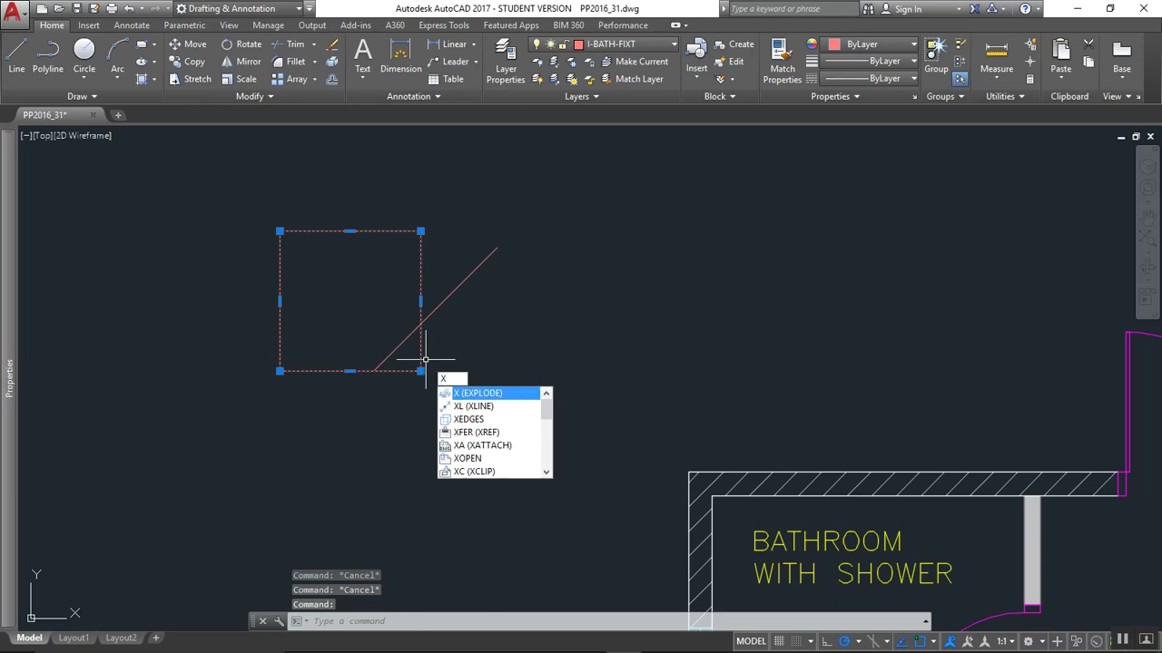
pyautogui.press('Return')
# Trim the overhanging diagonal and the lower-right corner, leaving an angled corner.
pyautogui.click(445, 397)
pyautogui.click(363, 324)
pyautogui.press('Return')
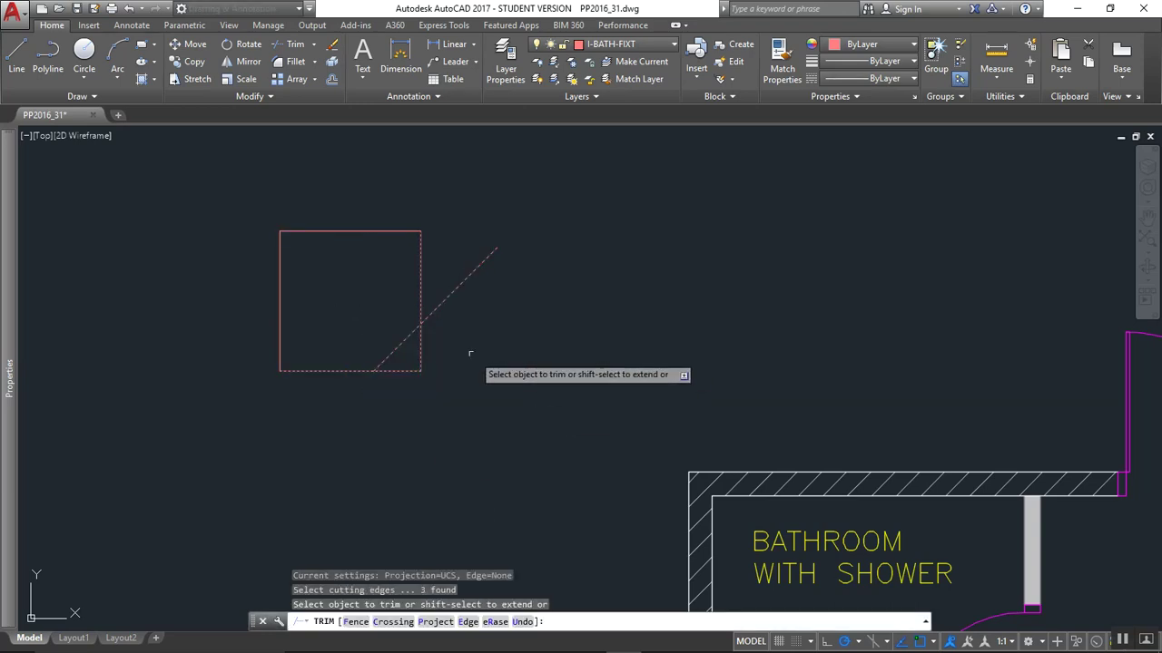
pyautogui.click(454, 324)
pyautogui.click(444, 249)
pyautogui.scroll(4, 390, 366)
pyautogui.click(497, 421)
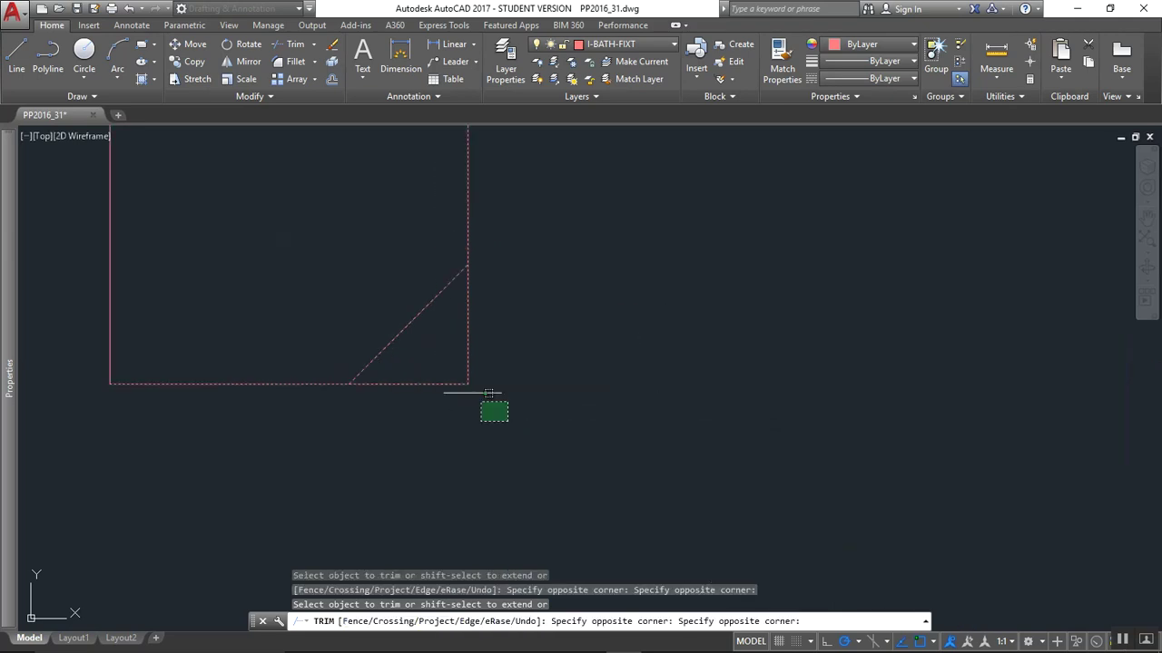
pyautogui.click(445, 358)
pyautogui.press('Escape')
pyautogui.press('Escape')
pyautogui.scroll(-5, 462, 361)
pyautogui.scroll(2, 463, 361)
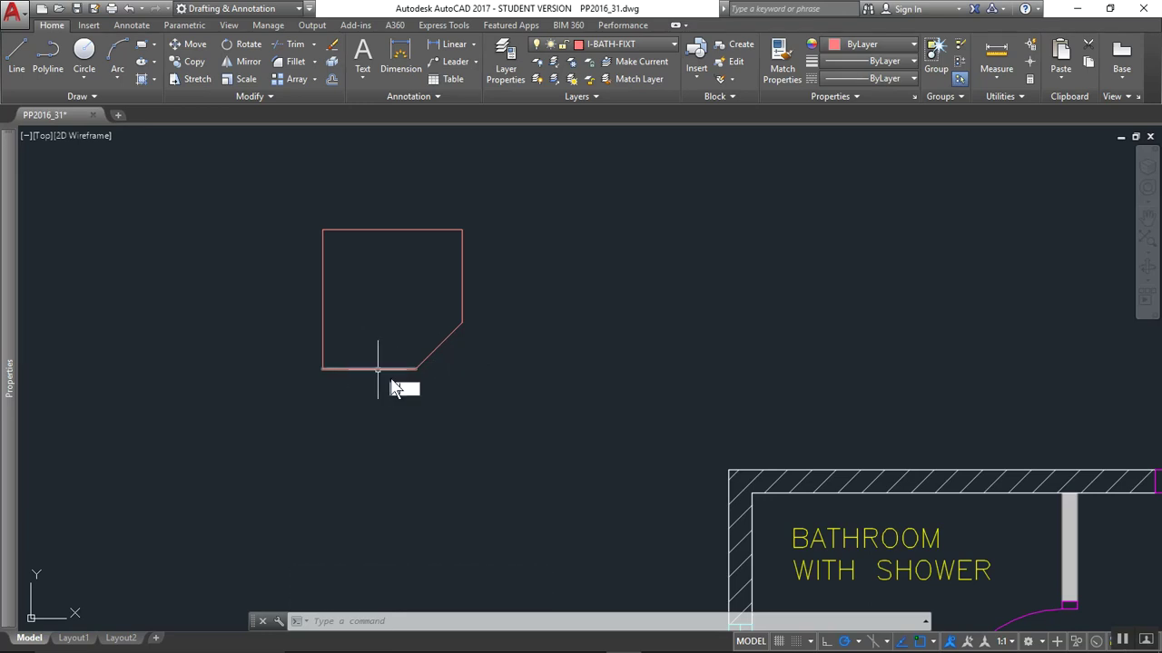
# Offset the bottom, angled and right edges 25 inward.
pyautogui.write('o')
pyautogui.press('Return')
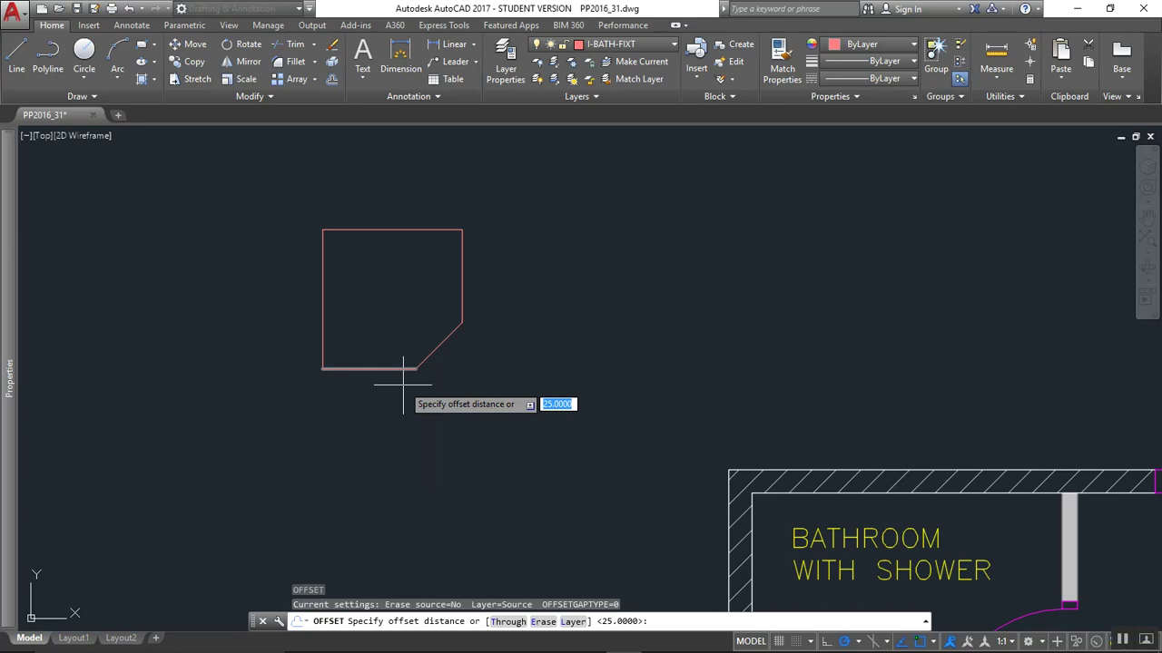
pyautogui.press('Return')
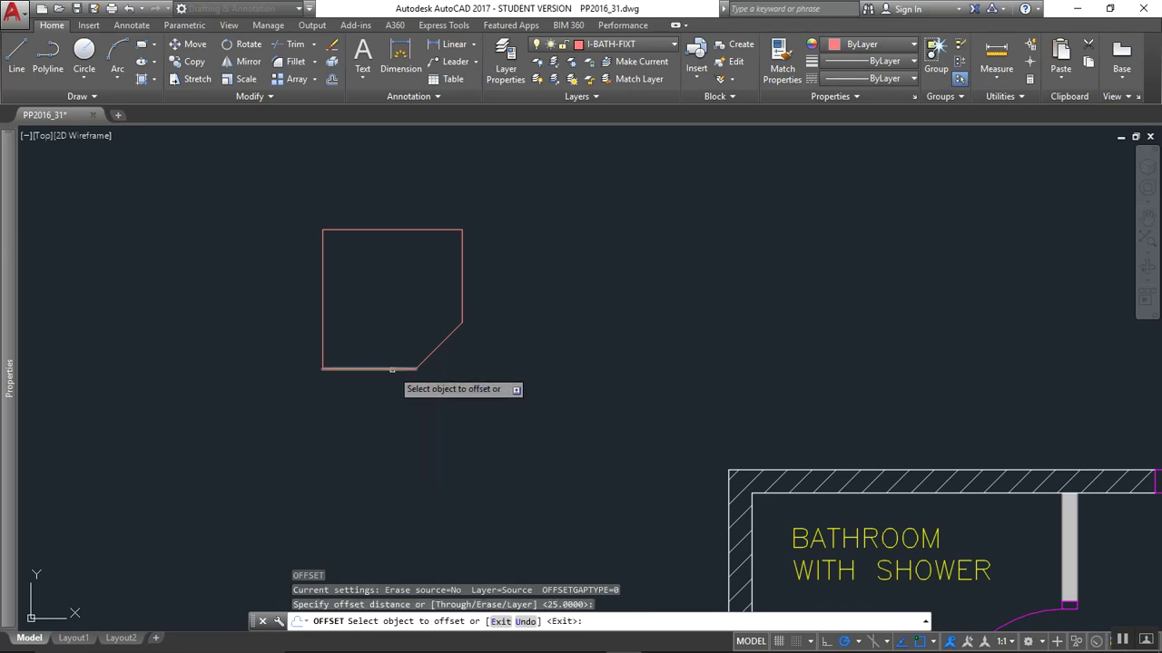
pyautogui.click(391, 368)
pyautogui.click(389, 345)
pyautogui.click(436, 346)
pyautogui.click(415, 318)
pyautogui.click(459, 301)
pyautogui.click(454, 295)
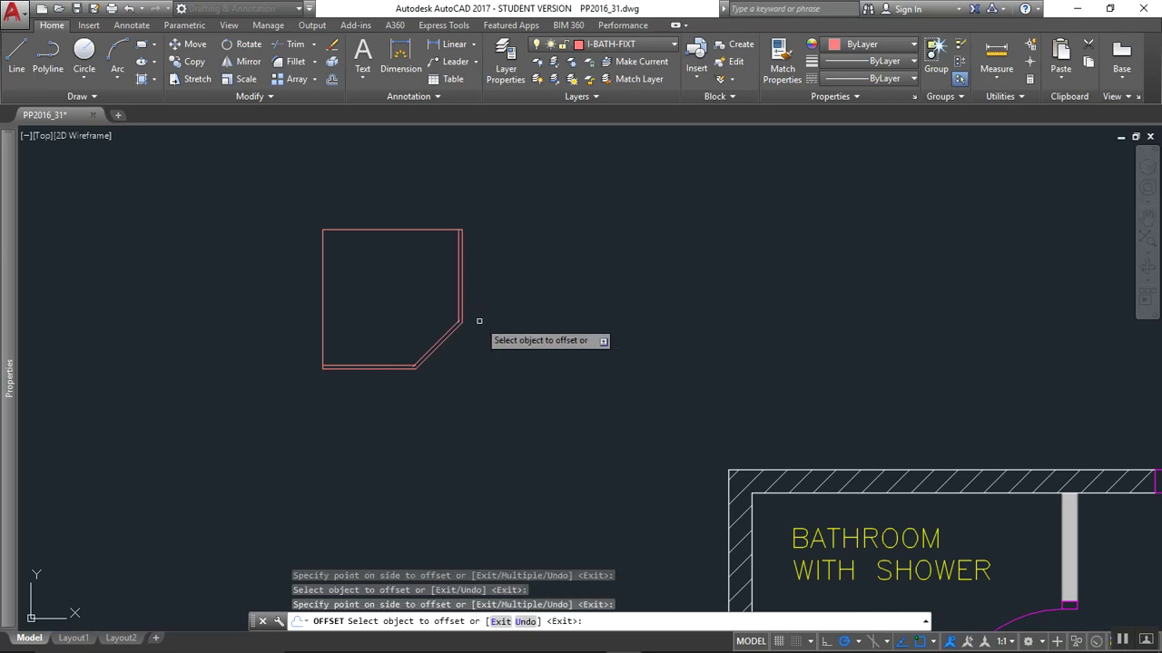
pyautogui.scroll(4, 464, 345)
pyautogui.press('Escape')
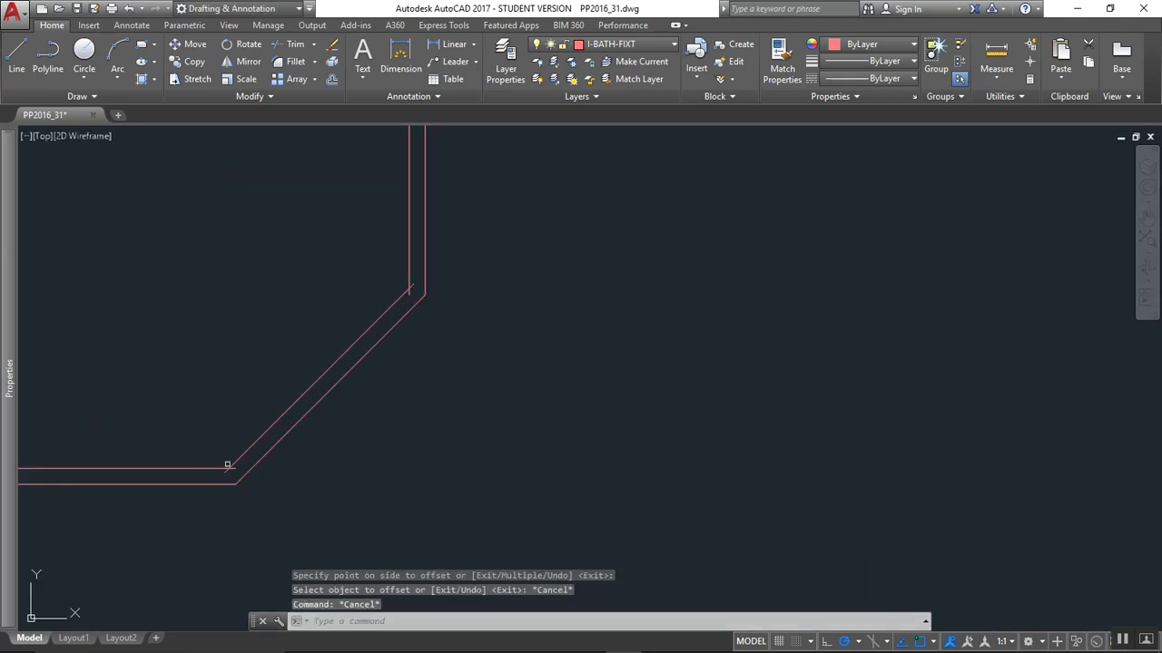
# Fillet the inner offset lines' corners with radius 0 using Multiple mode.
pyautogui.write('f')
pyautogui.press('Return')
pyautogui.write('M')
pyautogui.press('Return')
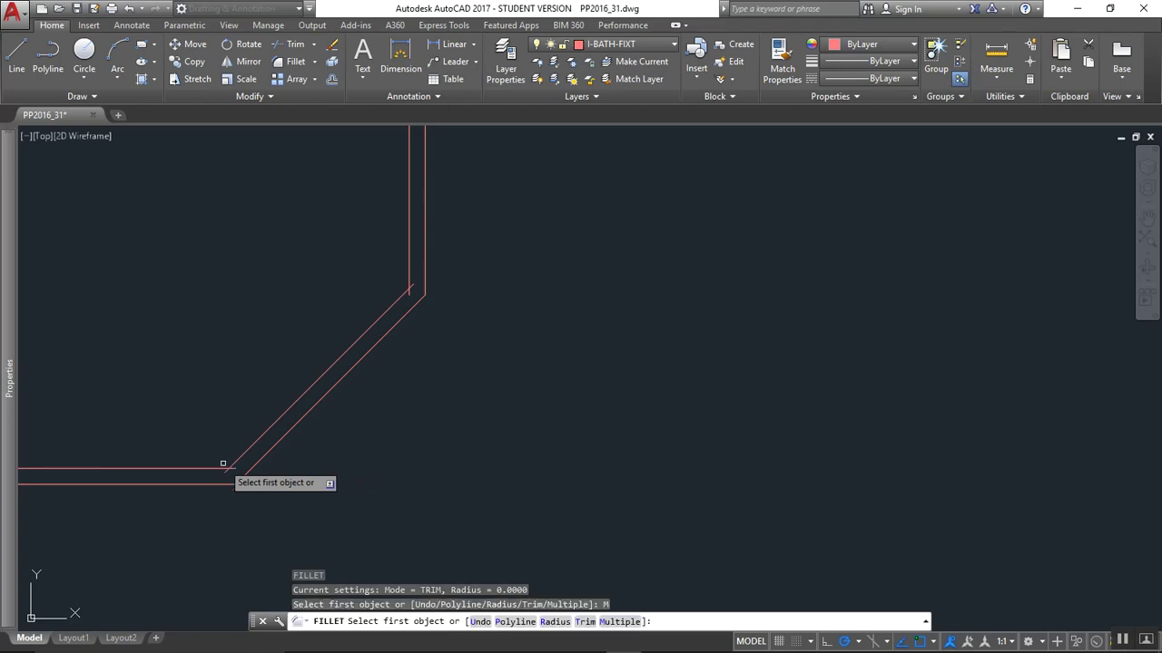
pyautogui.click(210, 470)
pyautogui.click(235, 460)
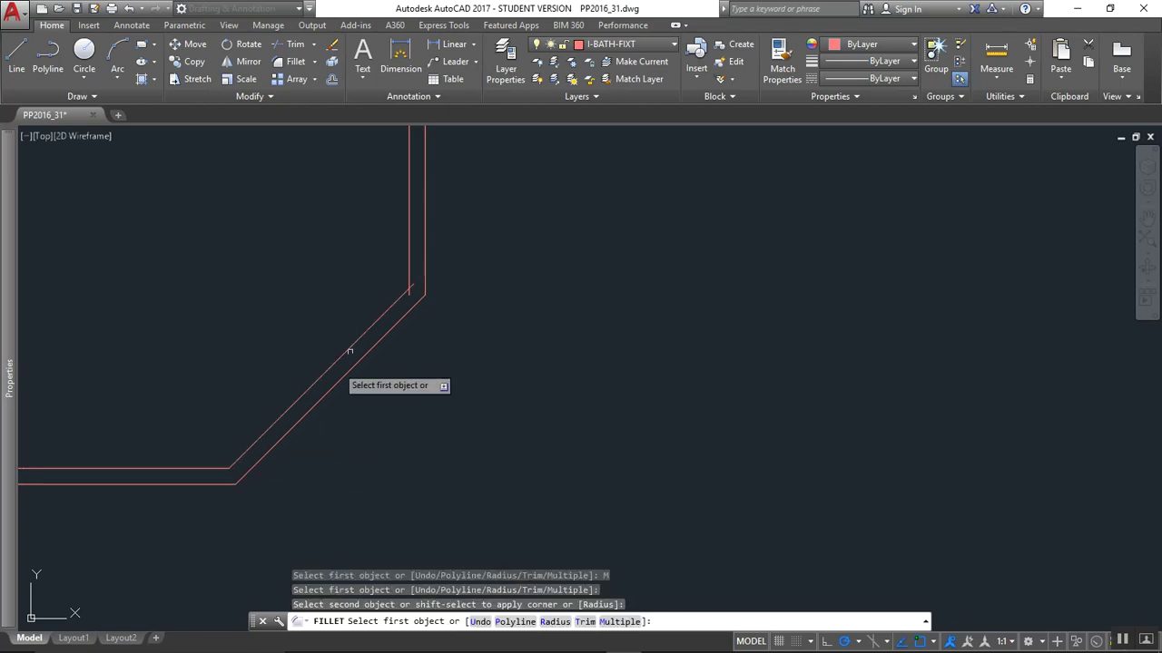
pyautogui.click(399, 298)
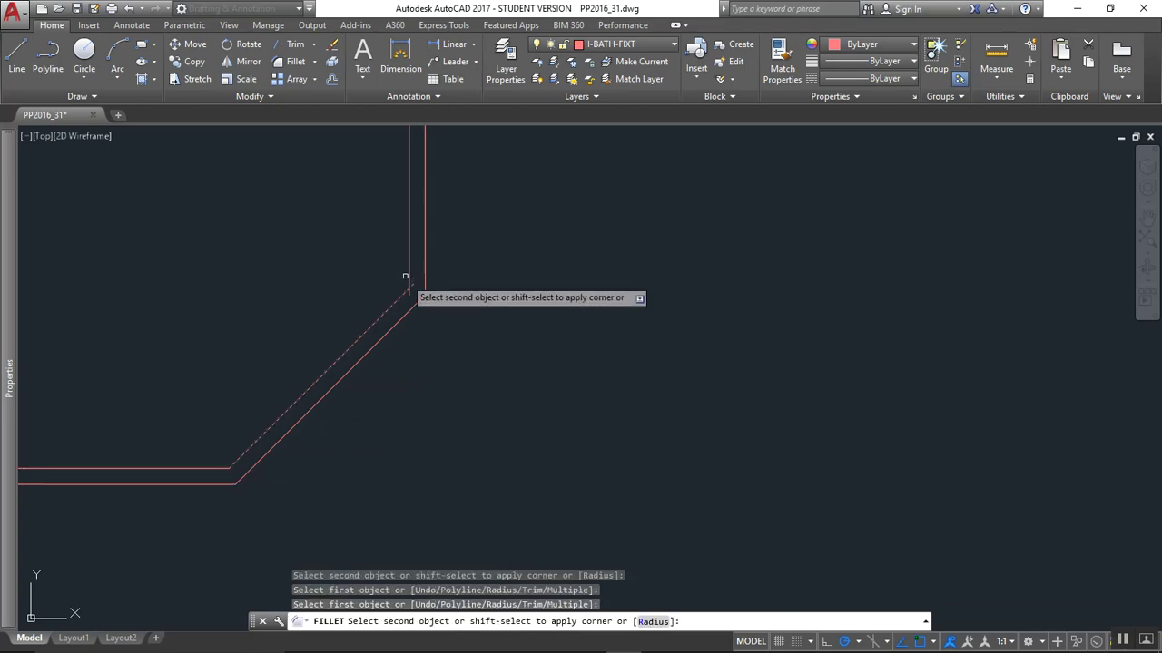
pyautogui.click(408, 271)
pyautogui.scroll(-3, 421, 285)
pyautogui.scroll(1, 504, 338)
pyautogui.press('Escape')
pyautogui.press('Escape')
pyautogui.press('Escape')
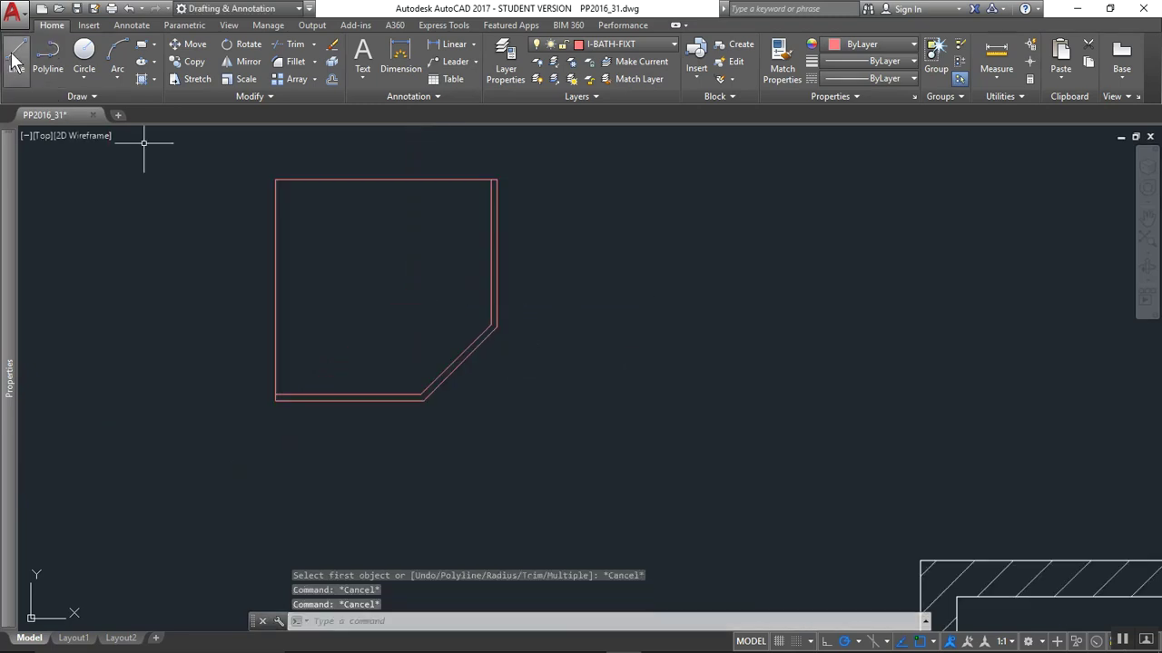
# Draw the first diagonal from the tray's top-left corner out past the angled edge.
pyautogui.click(16, 60)
pyautogui.click(275, 178)
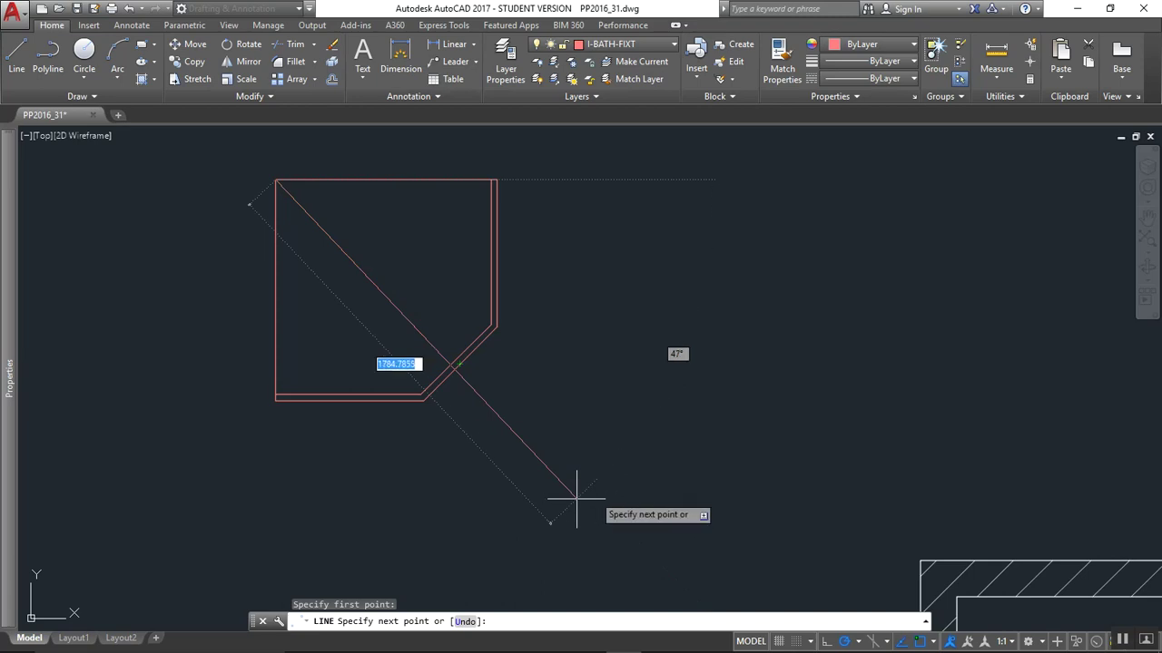
pyautogui.click(276, 400)
pyautogui.press('Return')
pyautogui.press('Return')
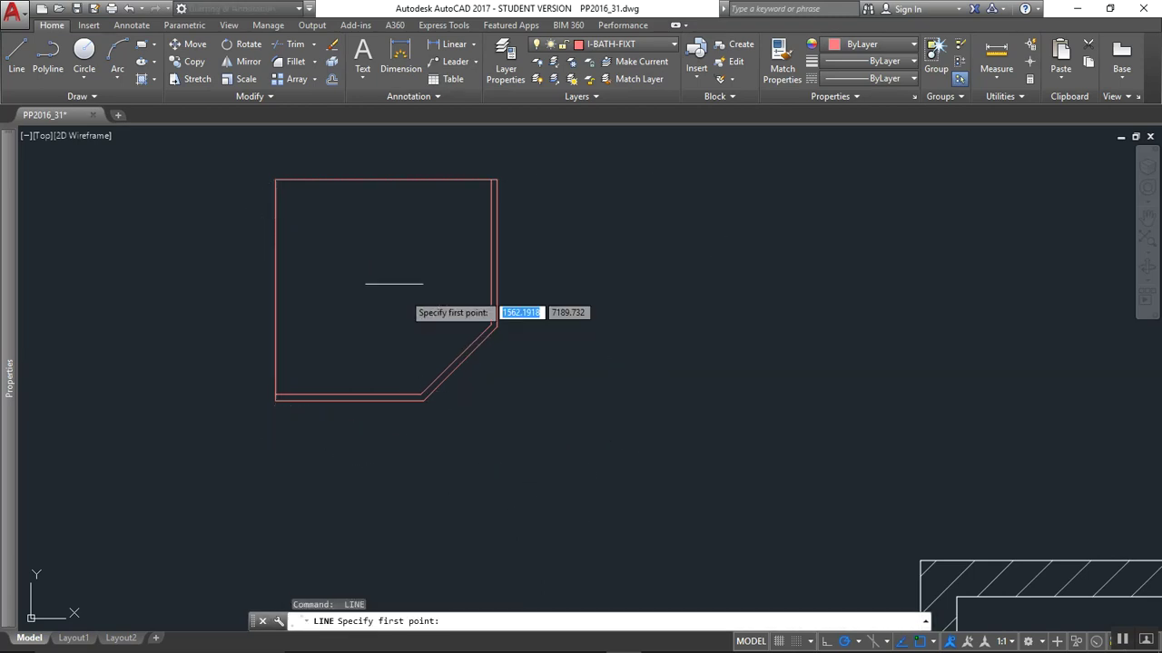
pyautogui.click(276, 182)
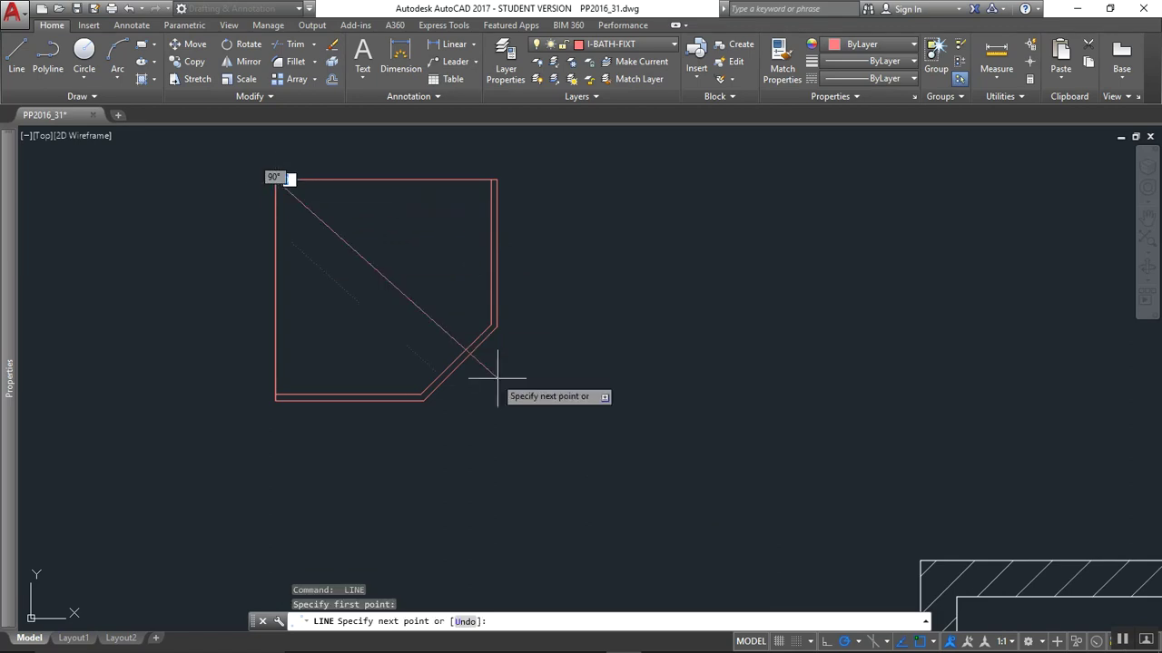
pyautogui.click(547, 454)
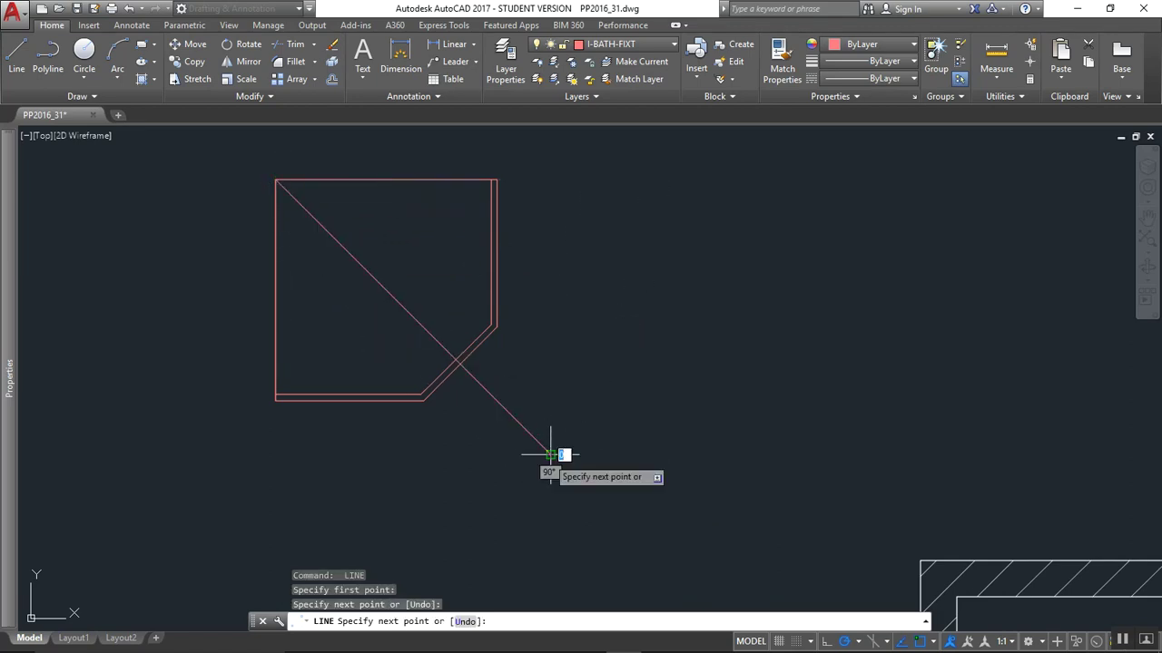
pyautogui.press('Escape')
# Draw the second diagonal from the tray's bottom-left corner to its top-right corner.
pyautogui.press('space')
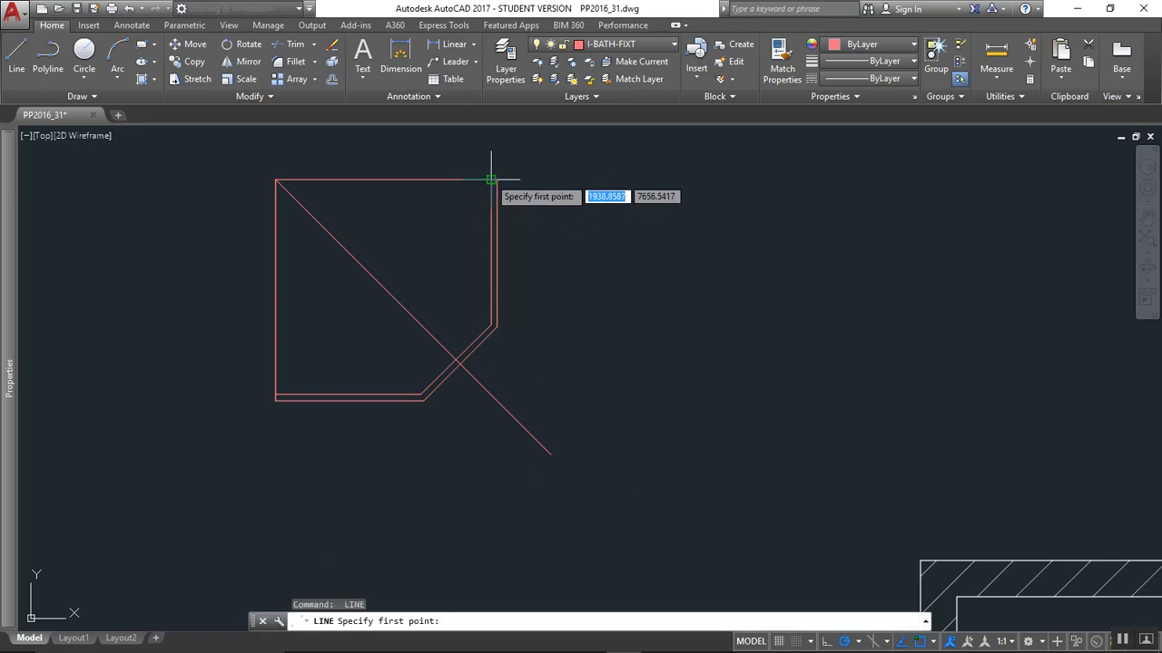
pyautogui.click(494, 182)
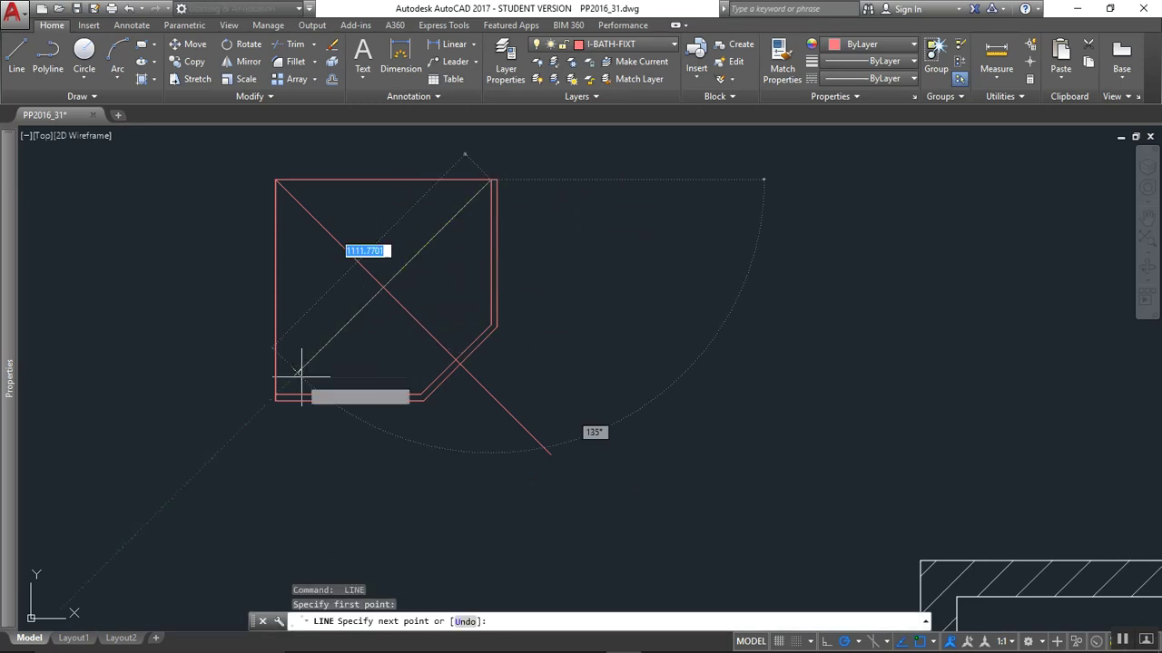
pyautogui.scroll(2, 283, 398)
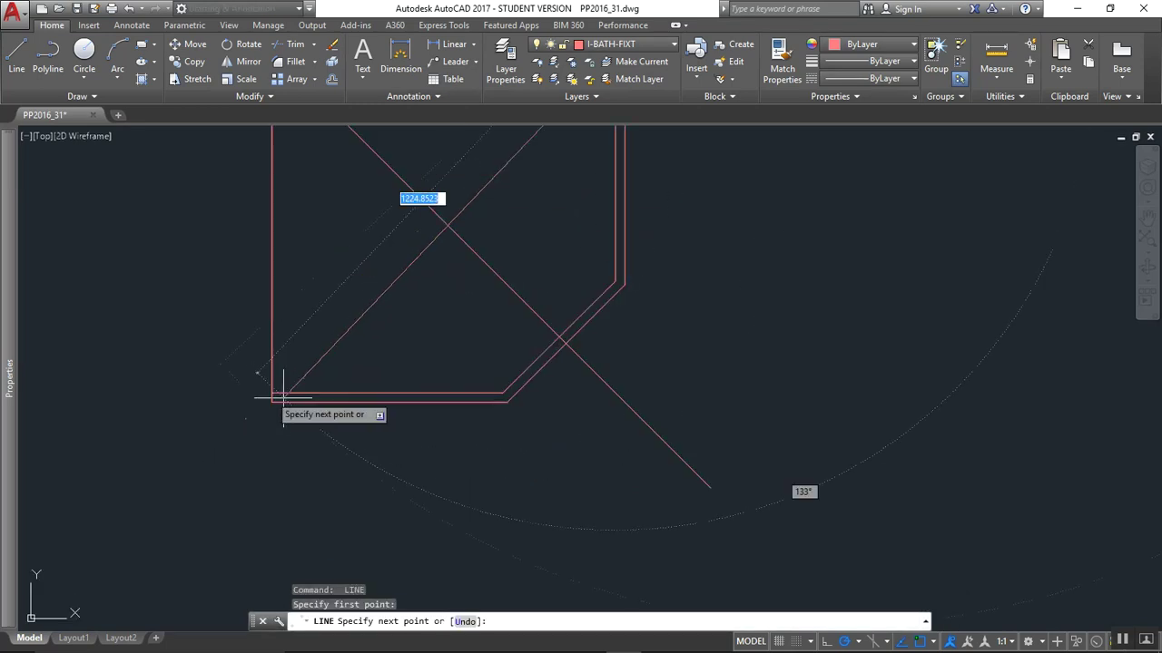
pyautogui.scroll(2, 283, 398)
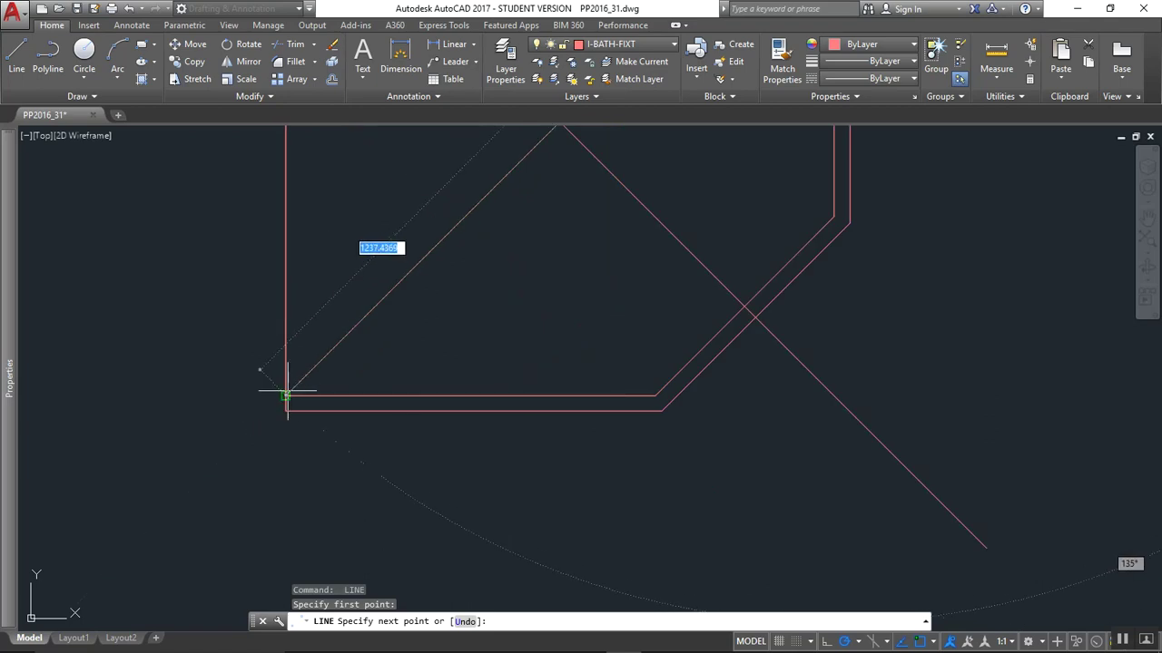
pyautogui.press('Escape')
pyautogui.click(286, 392)
pyautogui.scroll(-2, 291, 395)
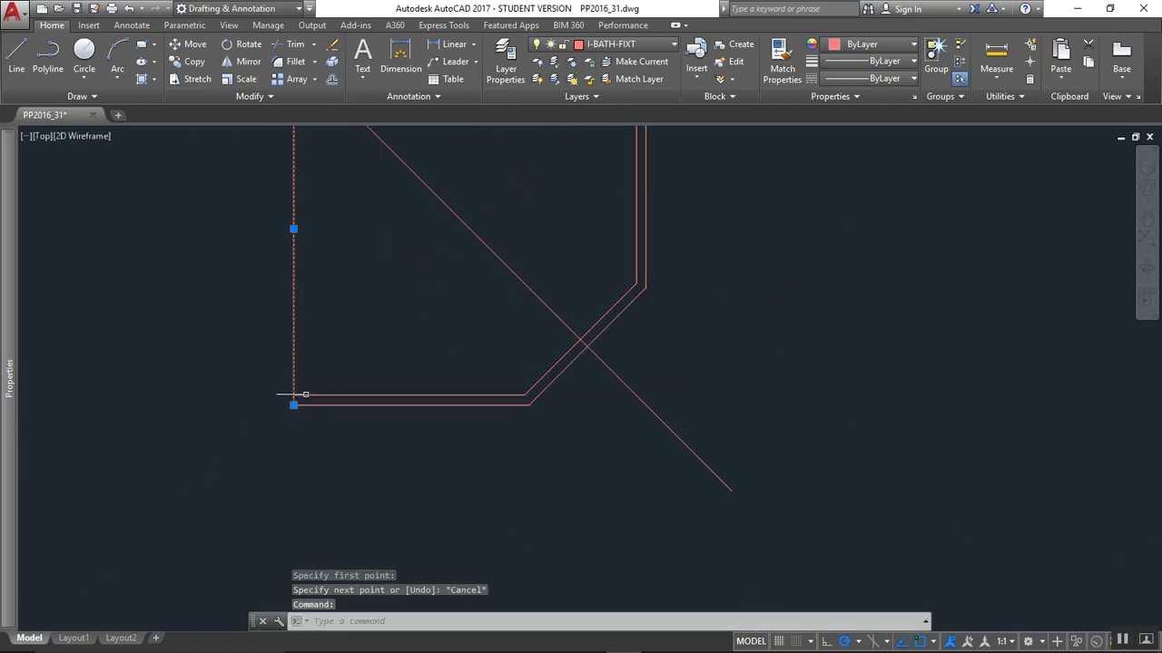
pyautogui.scroll(-3, 293, 396)
pyautogui.press('Escape')
pyautogui.write('l')
pyautogui.press('Return')
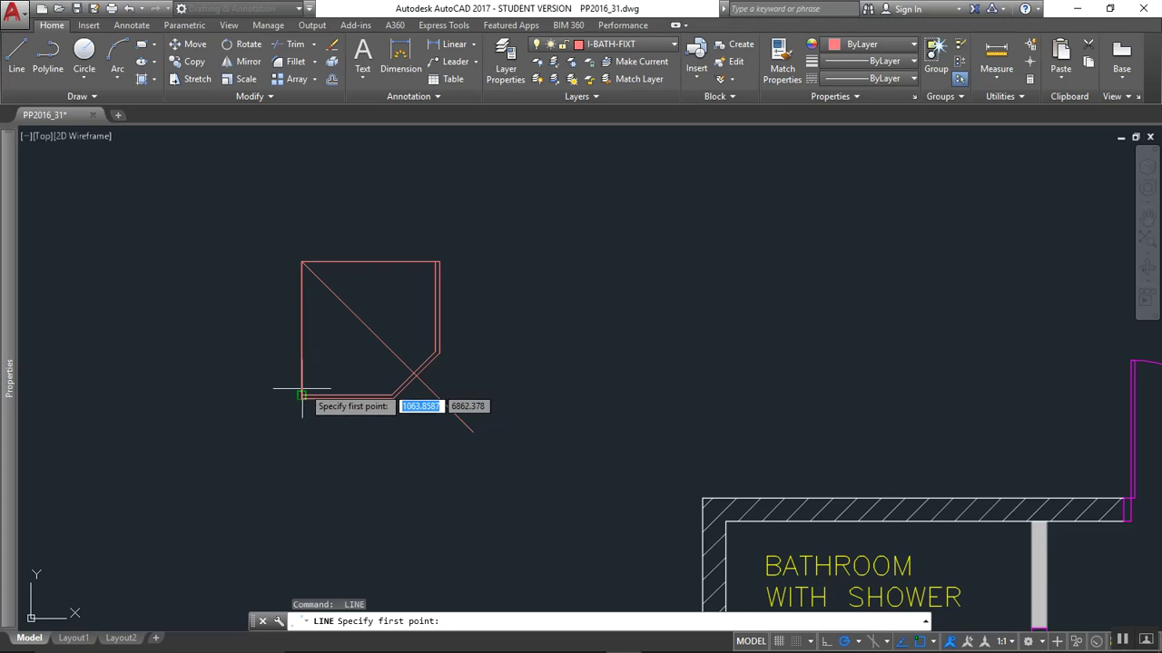
pyautogui.click(302, 396)
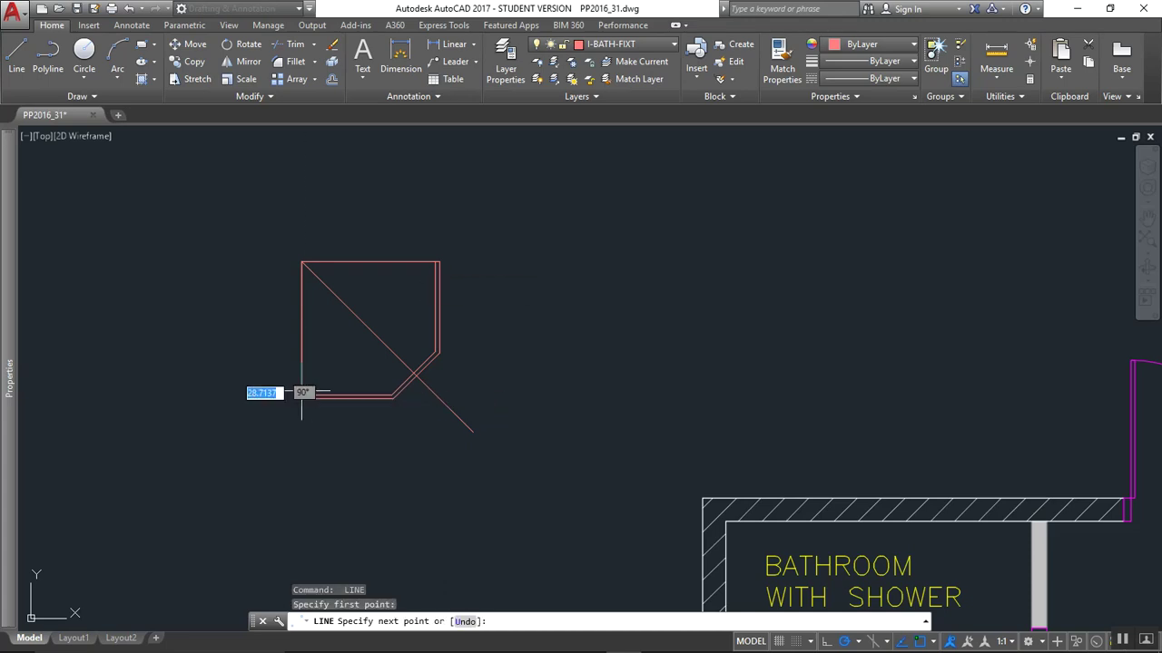
pyautogui.click(435, 261)
pyautogui.press('Escape')
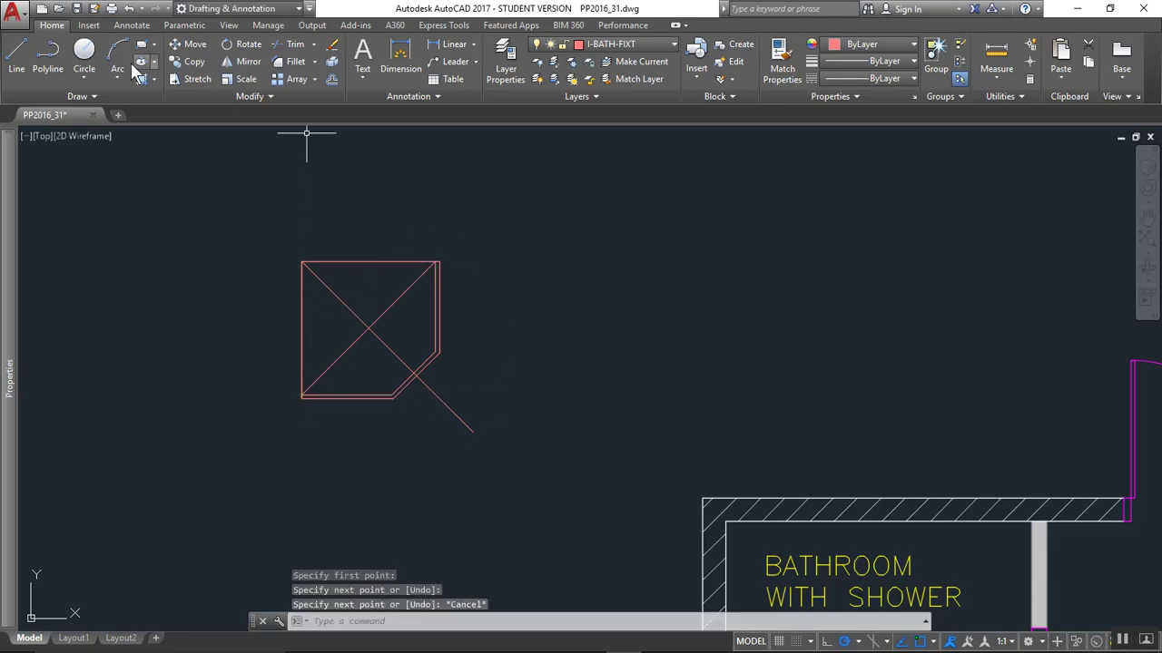
# Draw a radius-25 drain circle centred where the two diagonals cross.
pyautogui.click(83, 55)
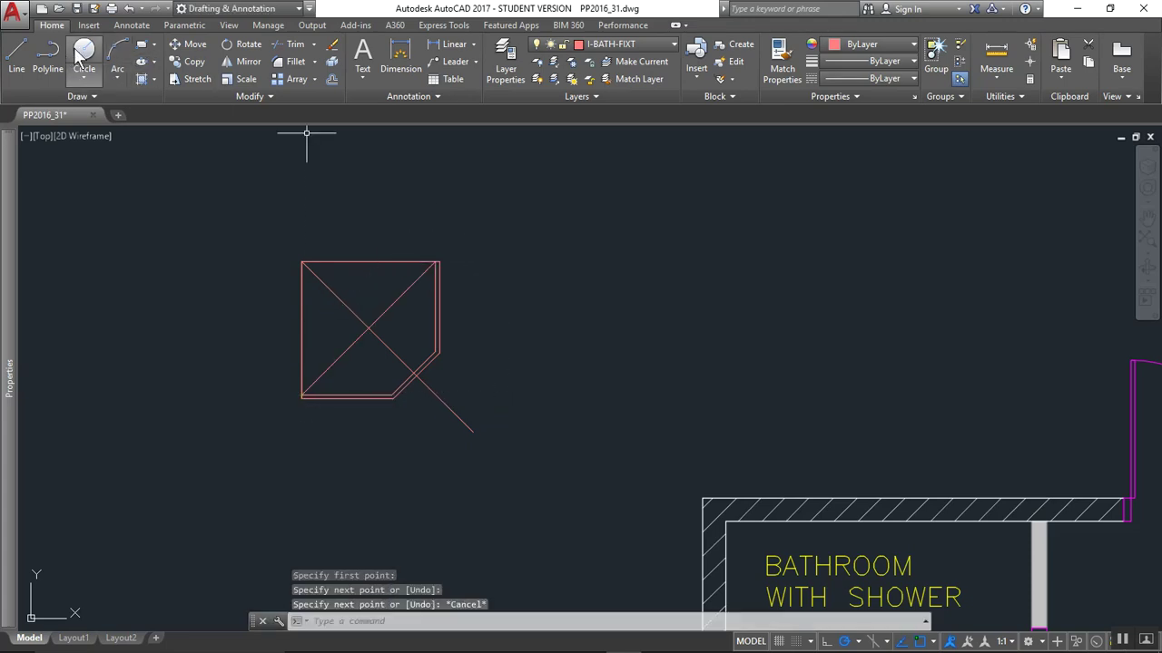
pyautogui.click(367, 328)
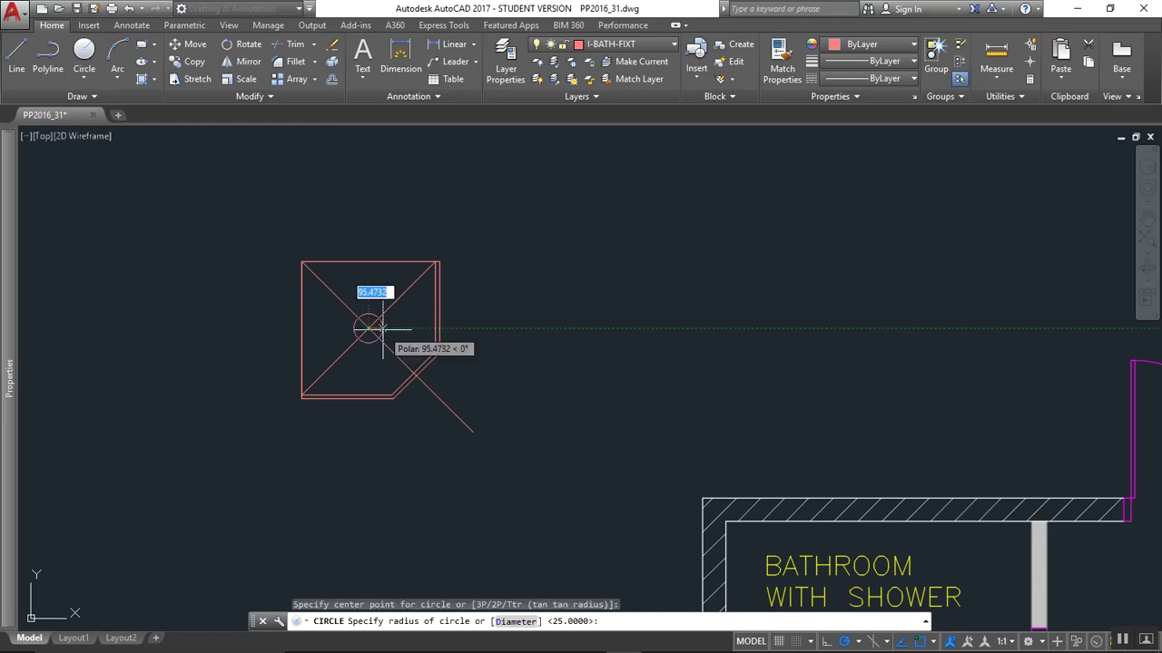
pyautogui.write('25')
pyautogui.press('Return')
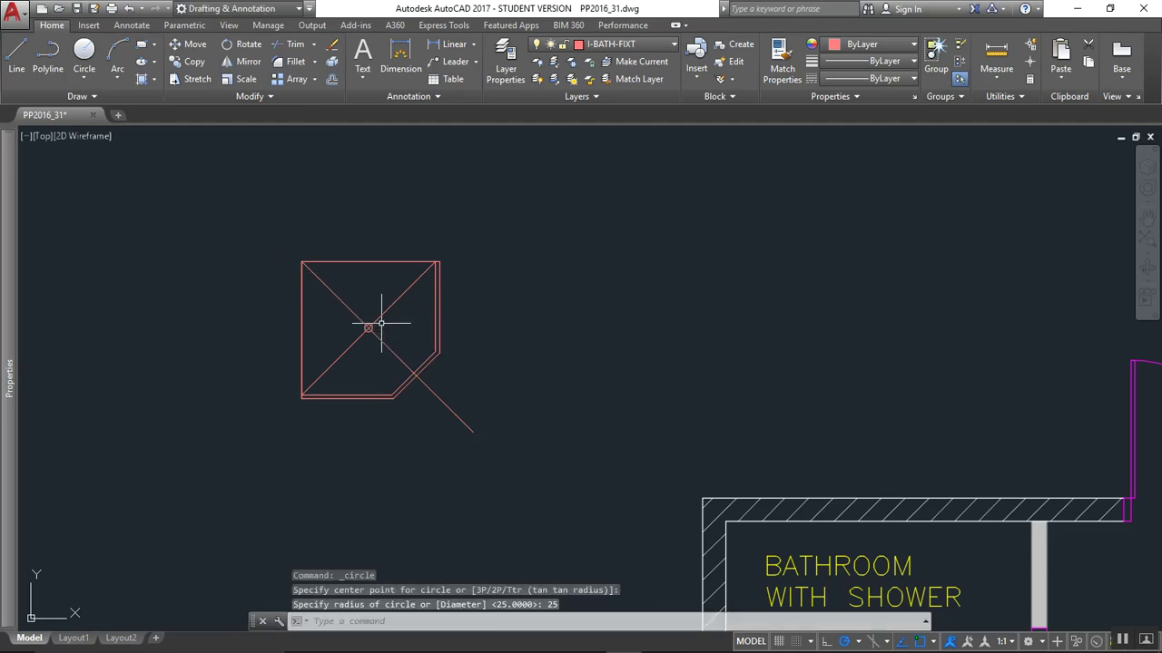
pyautogui.scroll(5, 382, 329)
# Trim the diagonal segments lying inside the drain circle.
pyautogui.click(331, 320)
pyautogui.write('tr')
pyautogui.press('Return')
pyautogui.scroll(5, 345, 327)
pyautogui.click(271, 353)
pyautogui.click(202, 317)
pyautogui.scroll(-5, 228, 337)
pyautogui.press('Escape')
pyautogui.press('Escape')
# Trim off the diagonal tail overhanging past the tray's angled edge.
pyautogui.click(355, 438)
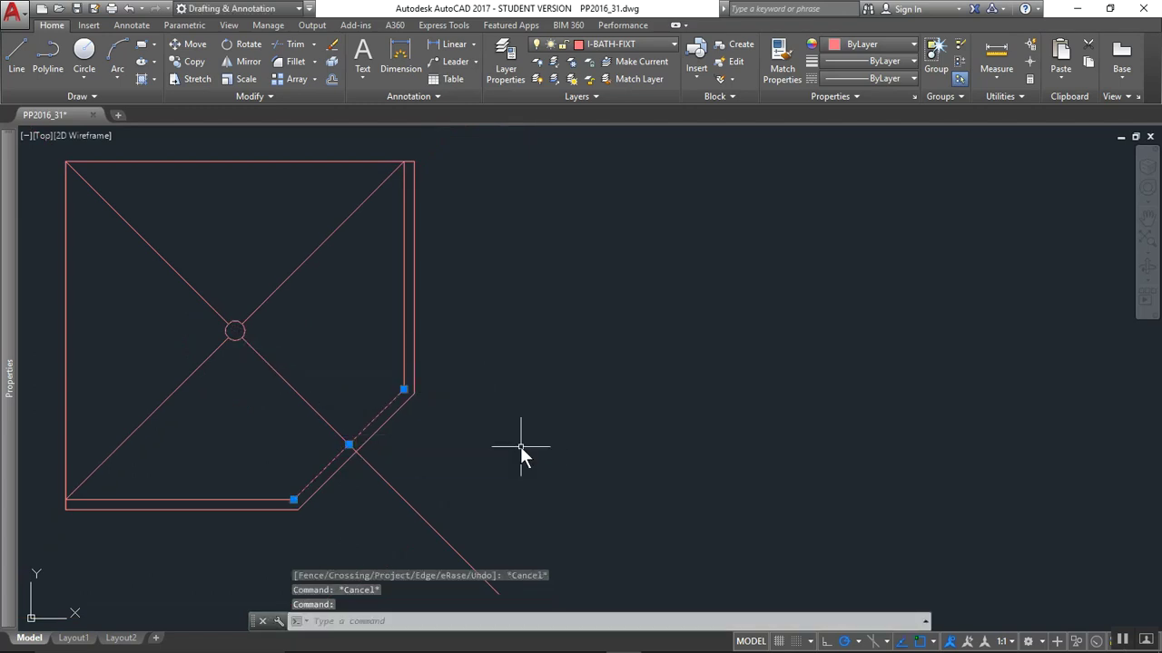
pyautogui.write('tr')
pyautogui.press('Return')
pyautogui.click(446, 505)
pyautogui.click(381, 538)
pyautogui.press('Escape')
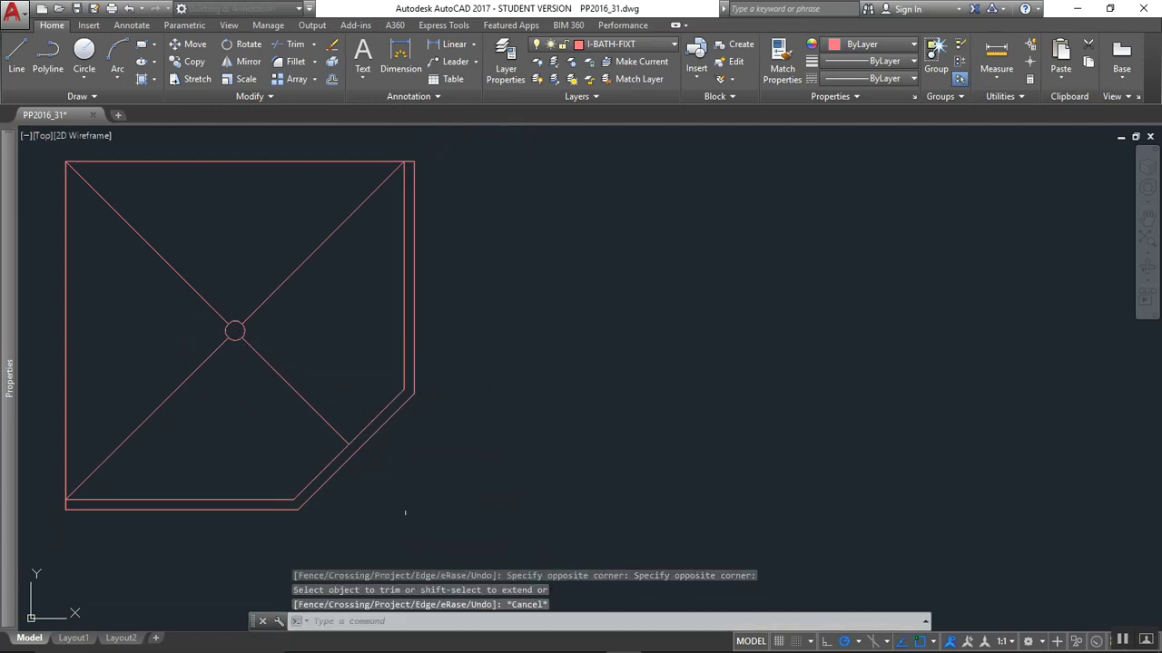
pyautogui.press('Escape')
pyautogui.press('Escape')
pyautogui.scroll(-4, 436, 409)
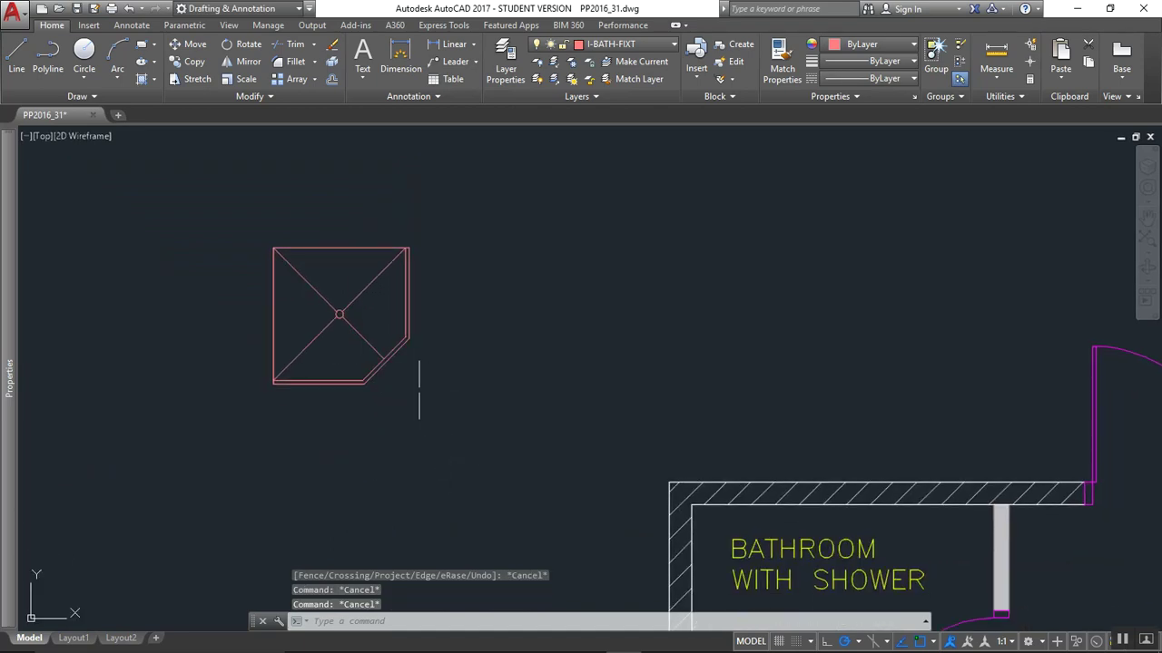
# Define the 14 shower objects as block SHOWER, base point at the tray's top-left corner.
pyautogui.click(464, 410)
pyautogui.click(214, 212)
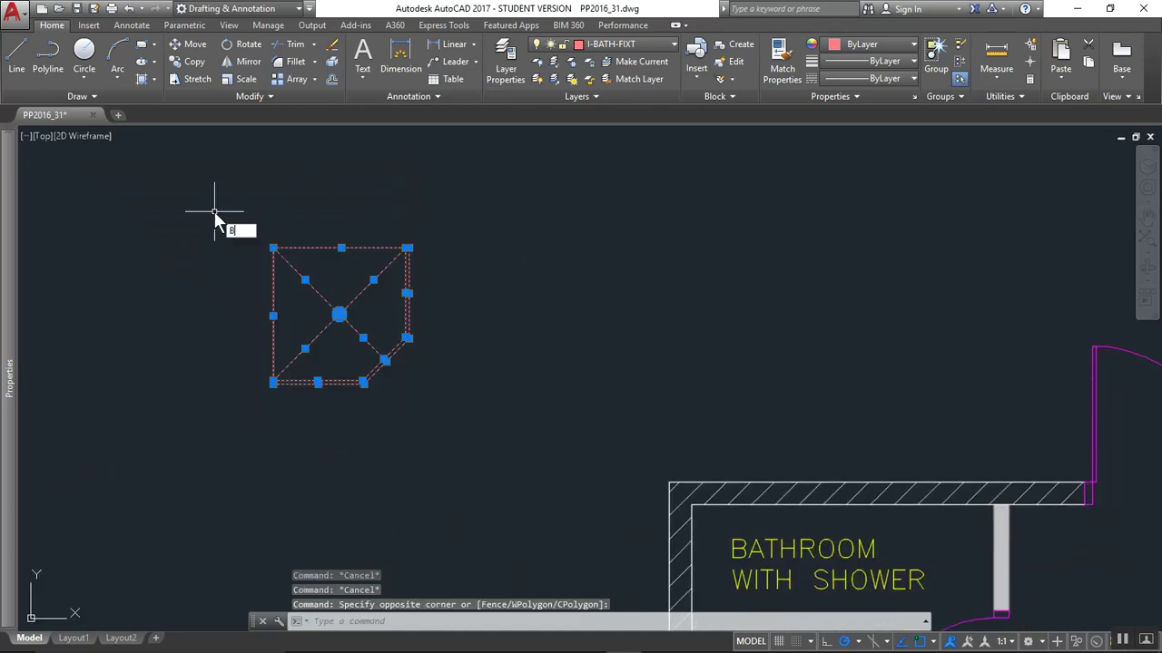
pyautogui.write('b')
pyautogui.press('Return')
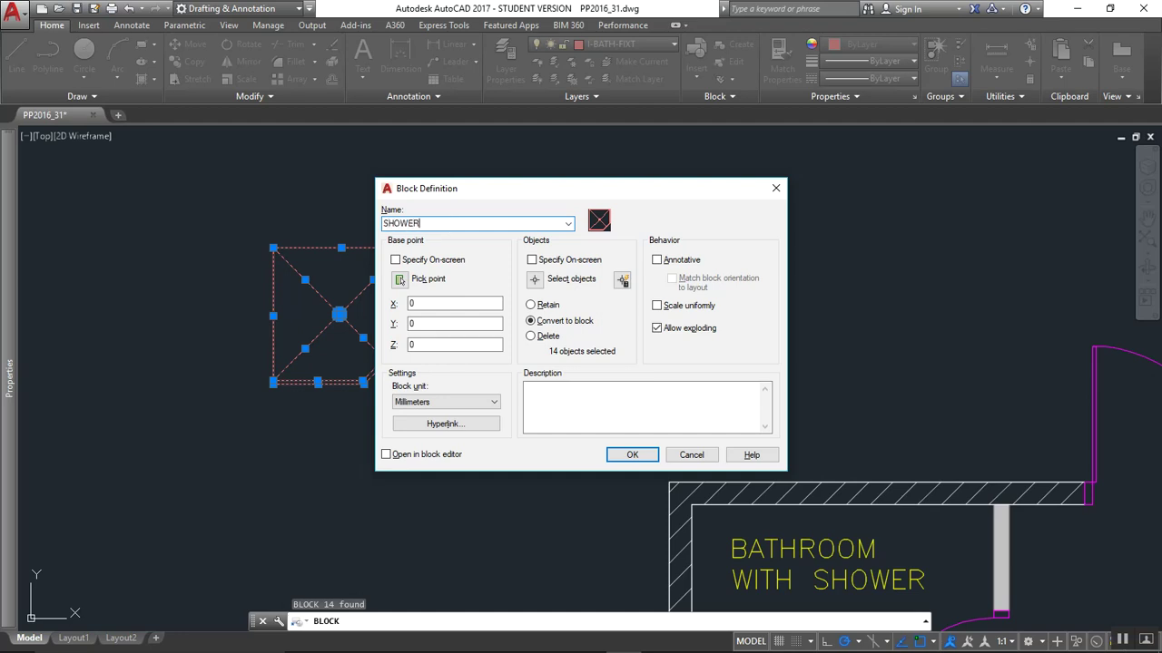
pyautogui.click(399, 279)
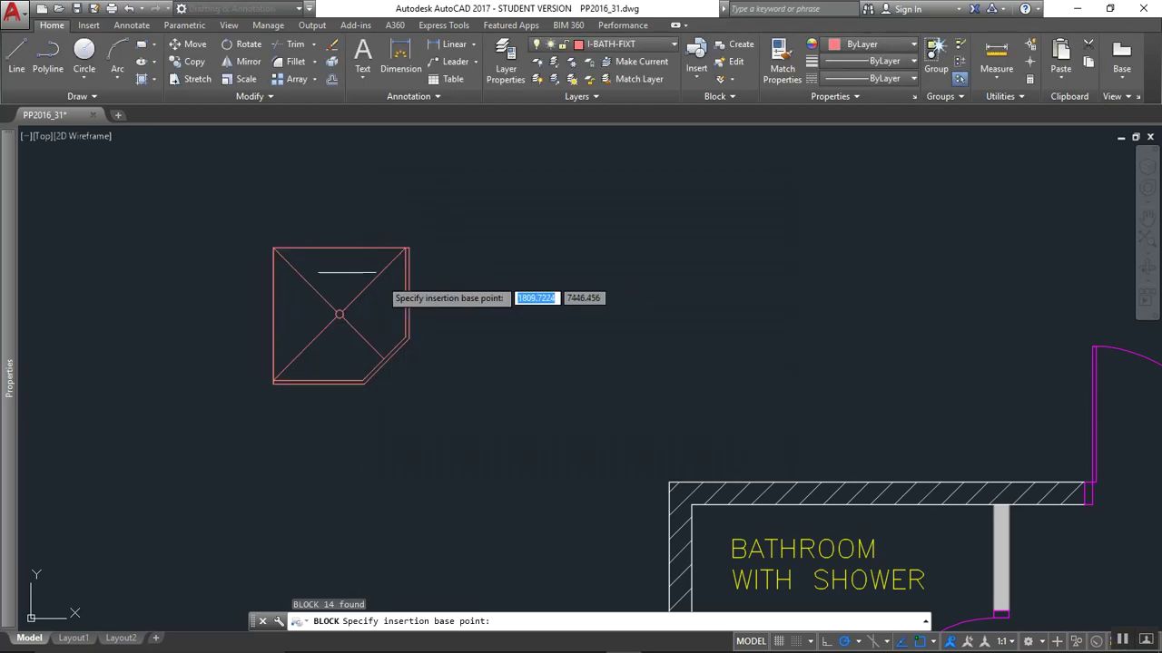
pyautogui.click(274, 249)
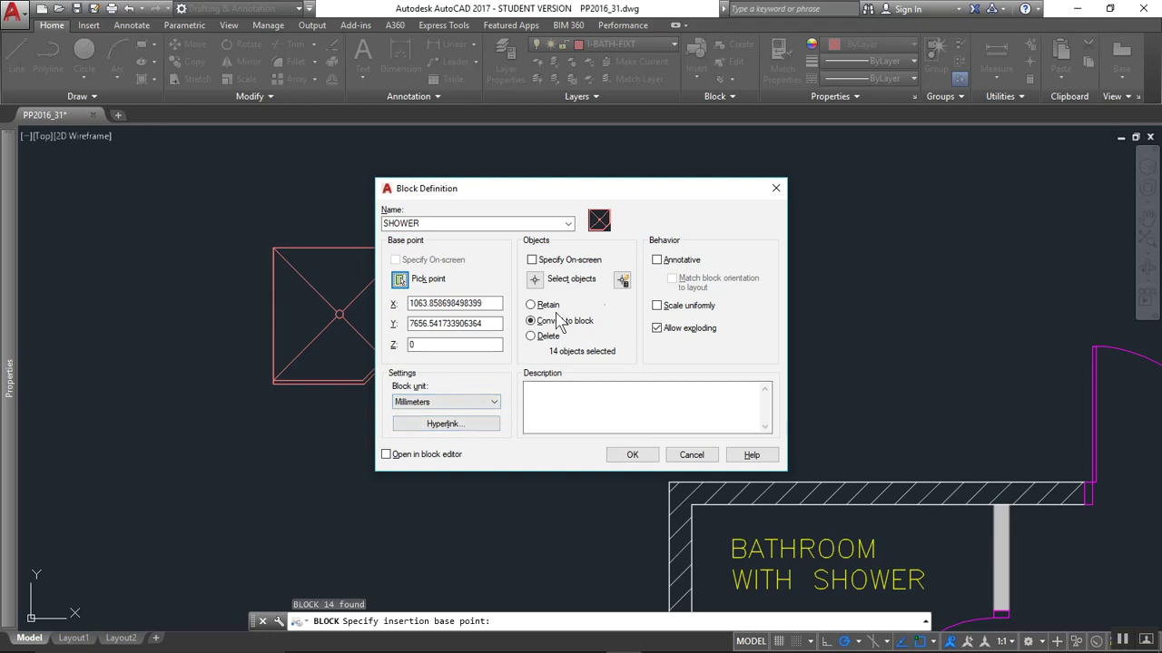
pyautogui.click(633, 457)
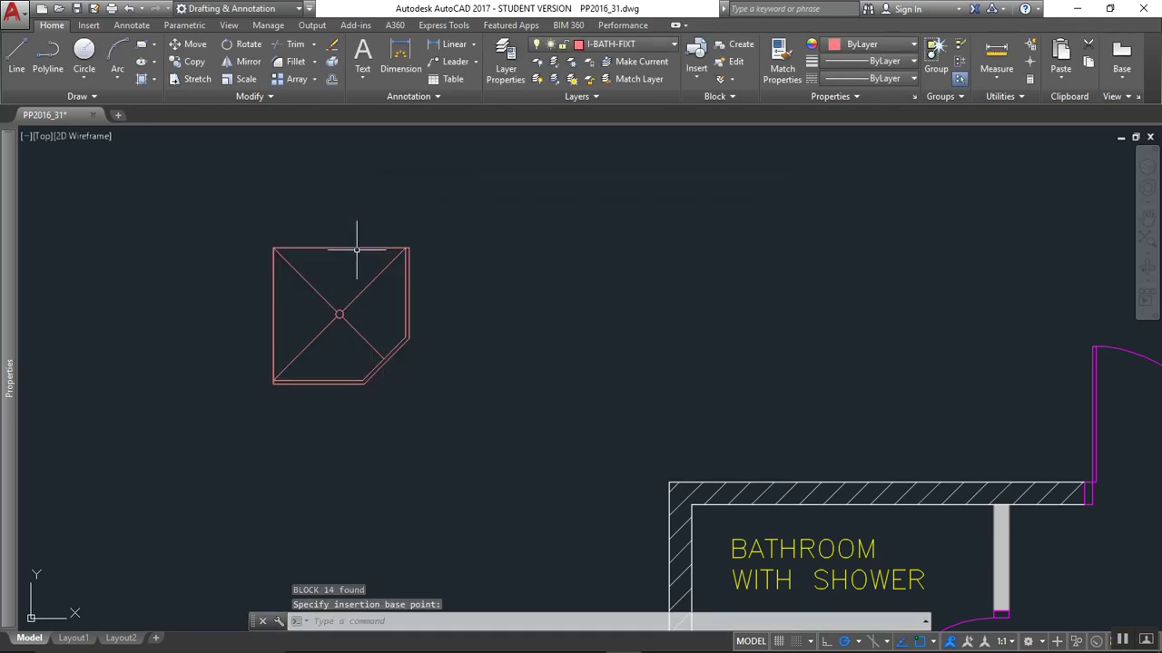
# Move the SHOWER block into the upper bathroom's top-left corner.
pyautogui.click(354, 246)
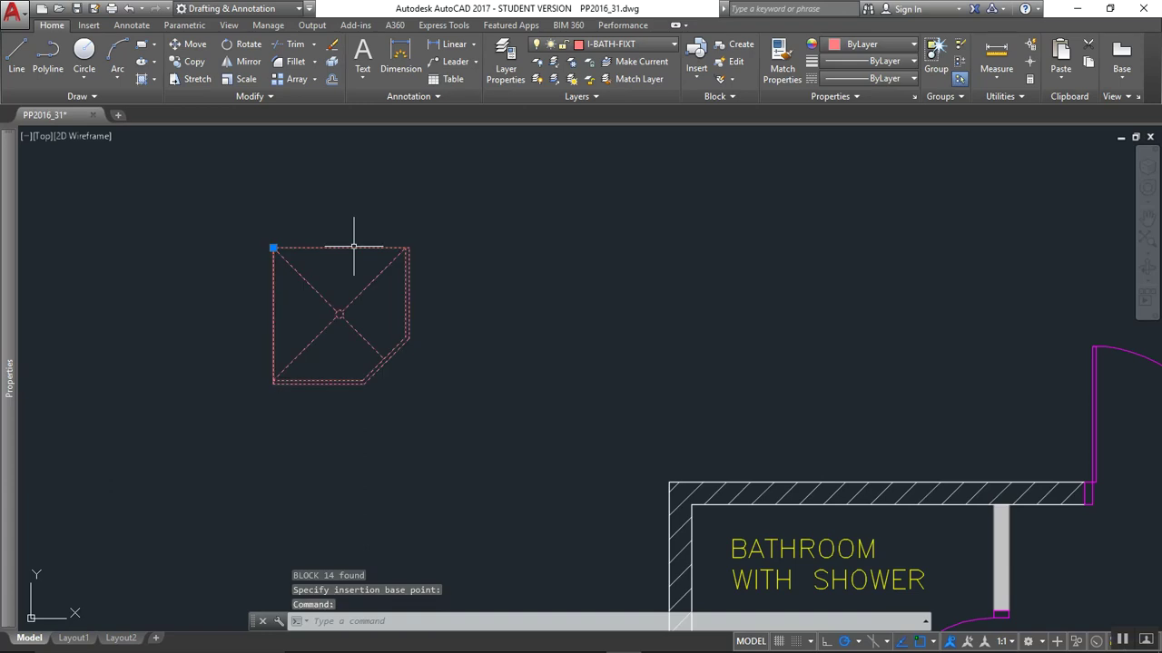
pyautogui.write('m')
pyautogui.press('Return')
pyautogui.click(273, 247)
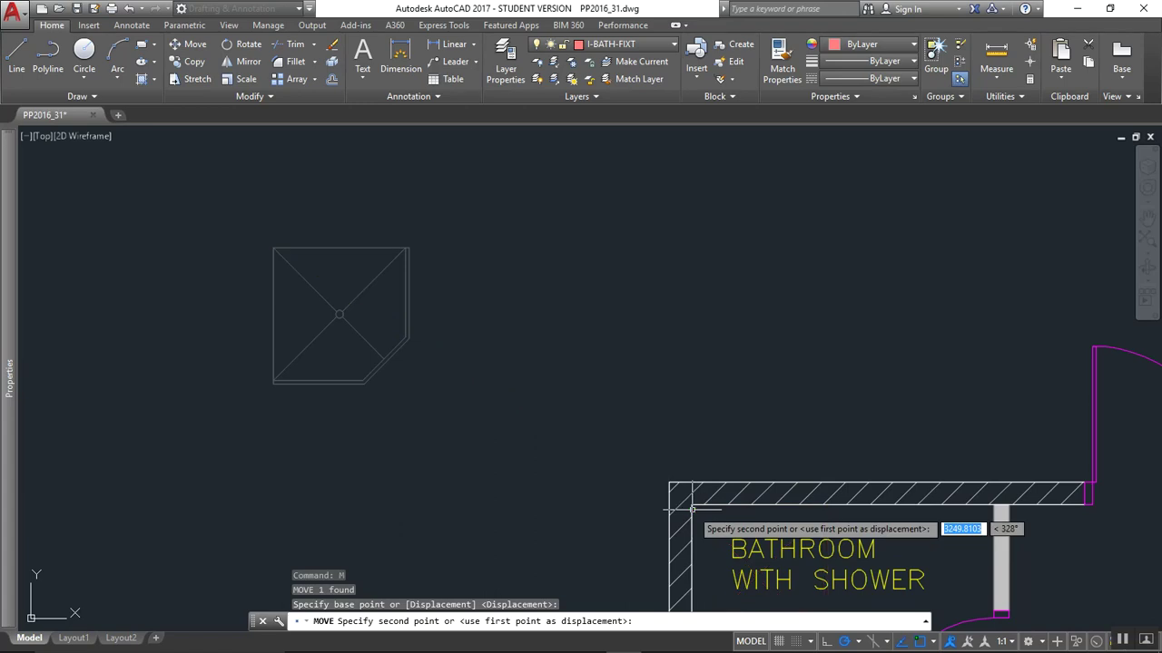
pyautogui.click(692, 509)
pyautogui.scroll(-5, 693, 509)
pyautogui.scroll(4, 647, 417)
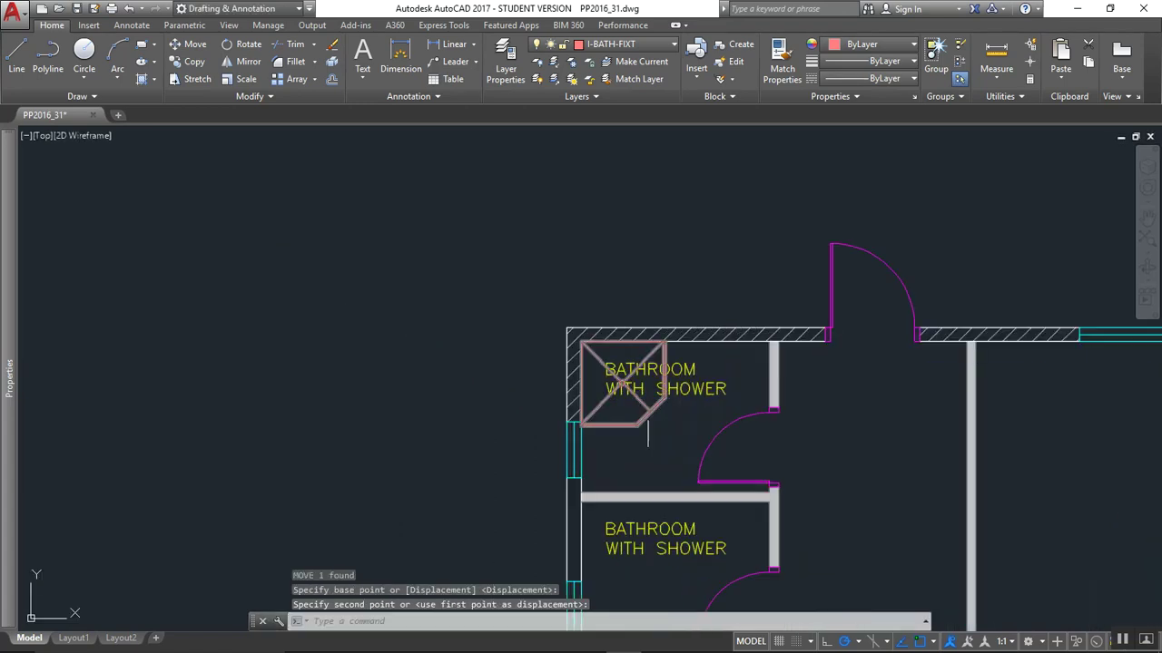
# Copy the SHOWER block into the top-left corner of the bathroom below.
pyautogui.click(647, 417)
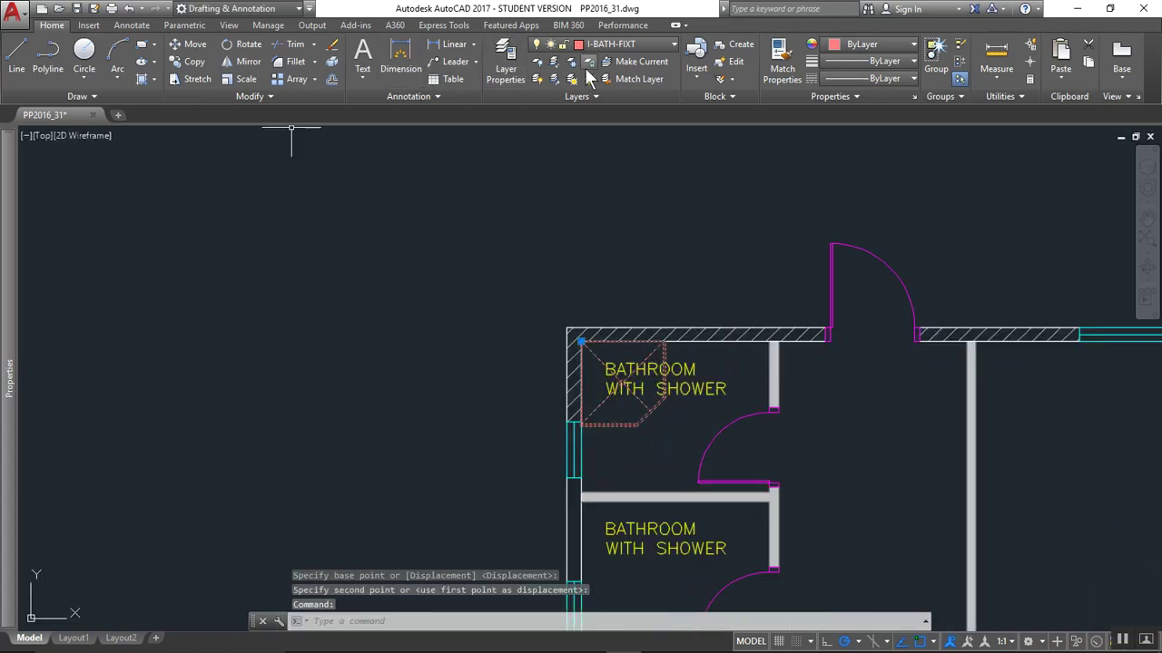
pyautogui.click(194, 61)
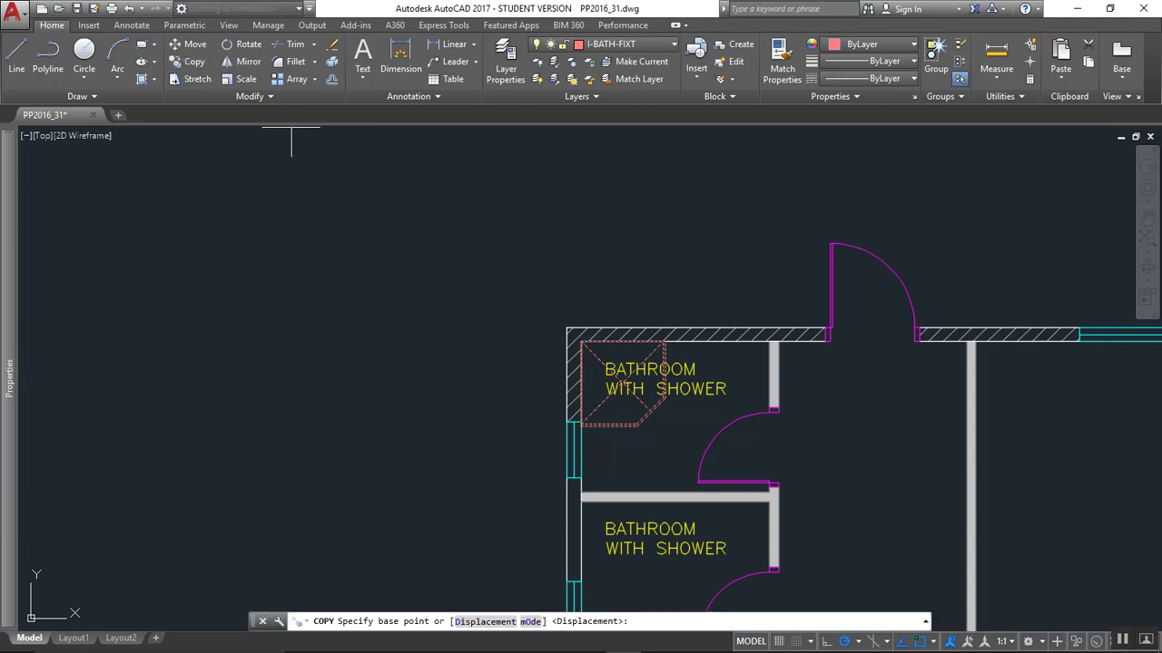
pyautogui.click(581, 343)
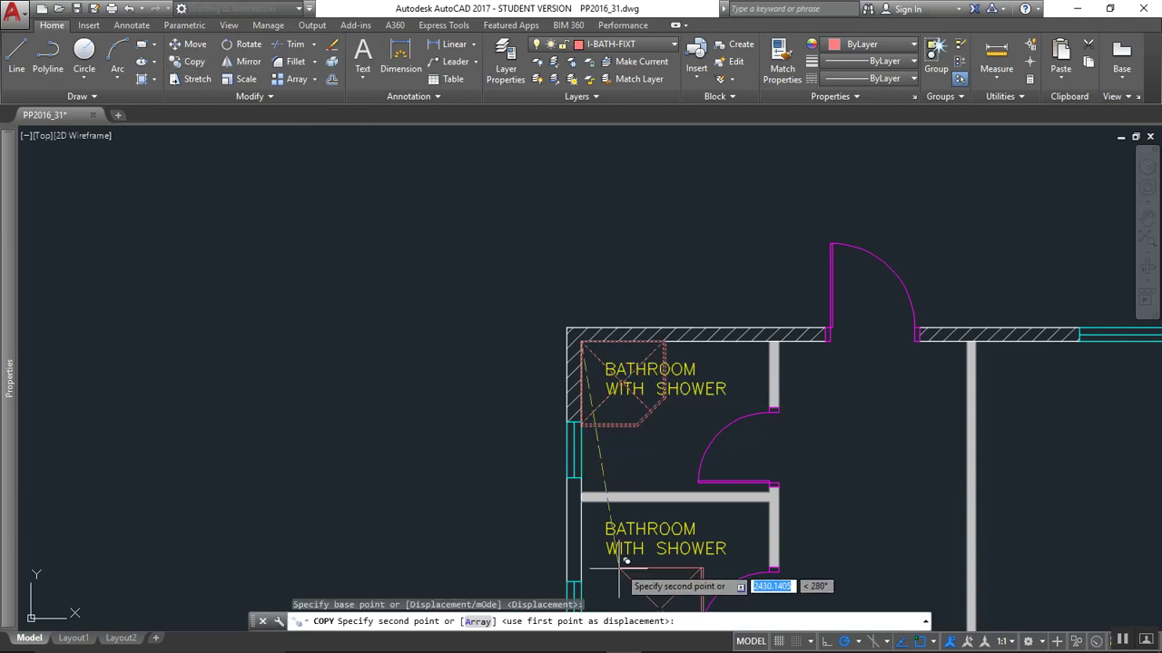
pyautogui.click(581, 498)
pyautogui.moveTo(687, 548); pyautogui.dragTo(532, 325, button='middle')
pyautogui.press('Escape')
pyautogui.press('Escape')
pyautogui.scroll(-3, 730, 405)
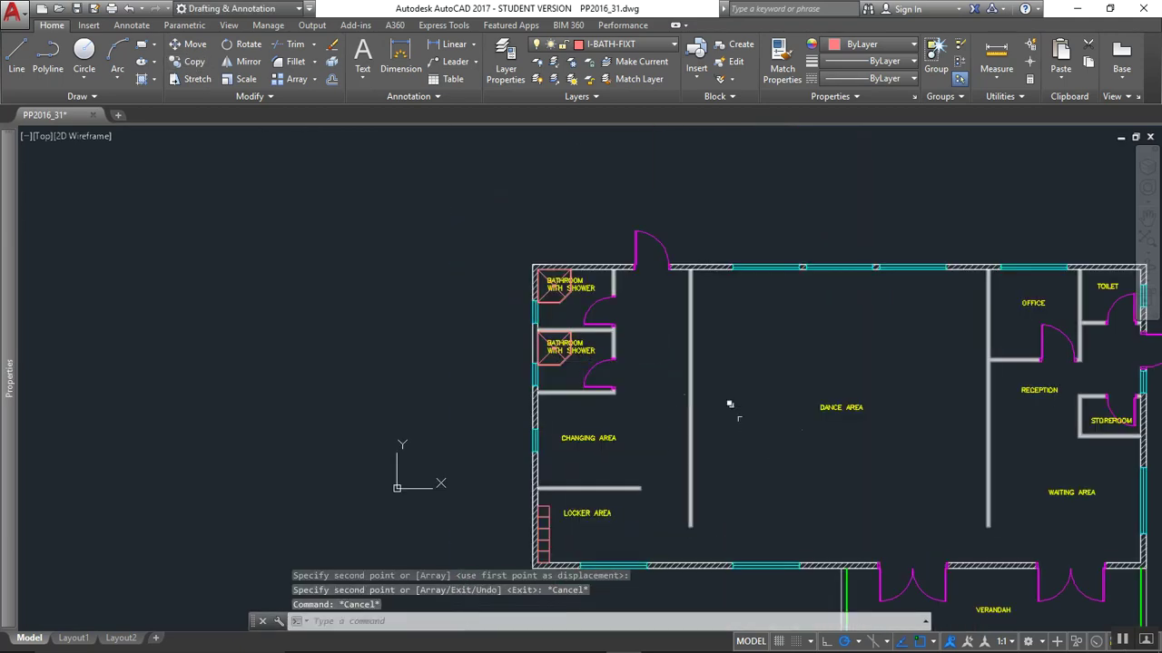
pyautogui.moveTo(730, 405); pyautogui.dragTo(507, 361, button='middle')
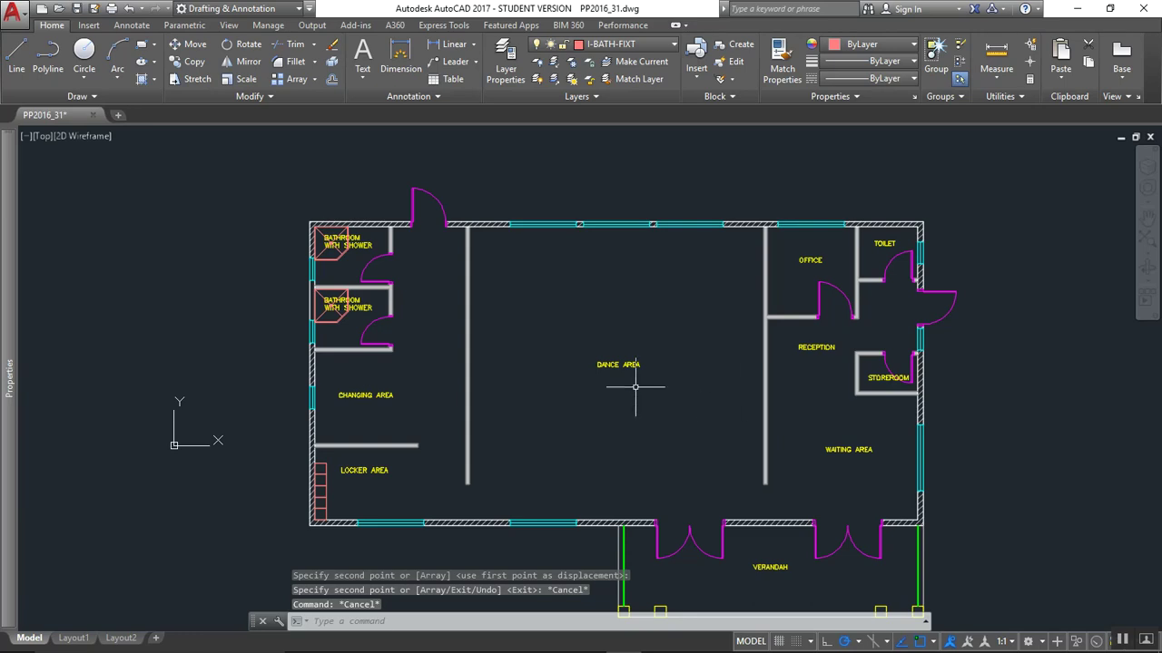
# Check the reference PDF floor plan for the next fixtures.
pyautogui.hotkey('alt', 'Tab')
pyautogui.click(639, 483)
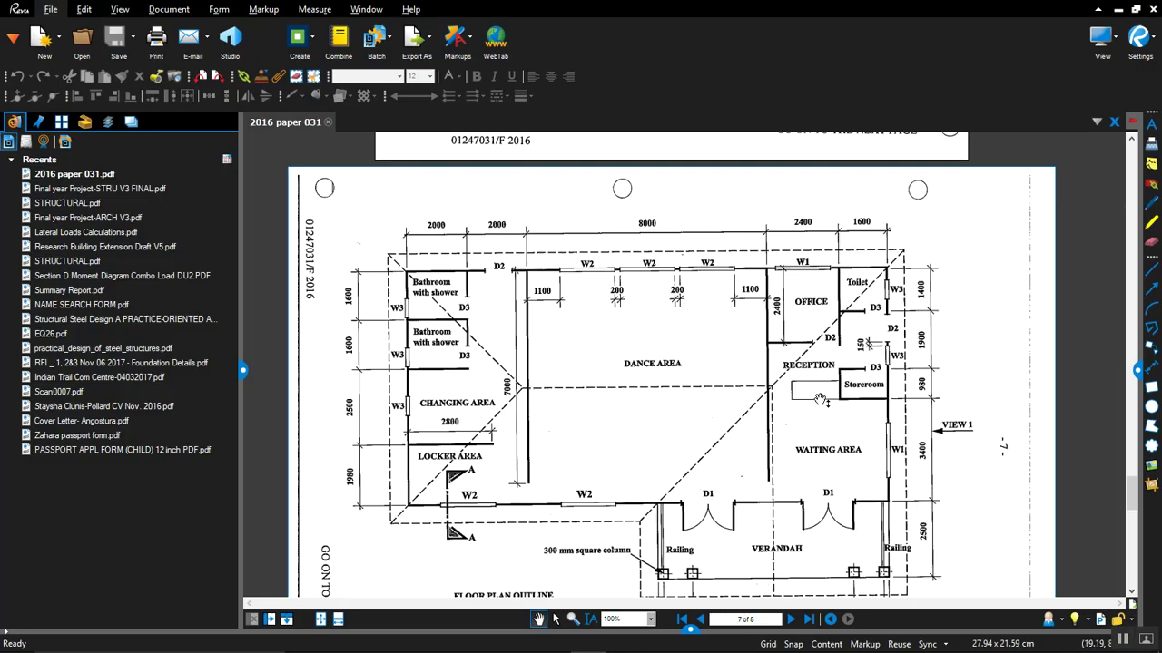
pyautogui.scroll(2, 820, 401)
# Set I-FURN as the current layer and bring the reception area into view.
pyautogui.hotkey('alt', 'Tab')
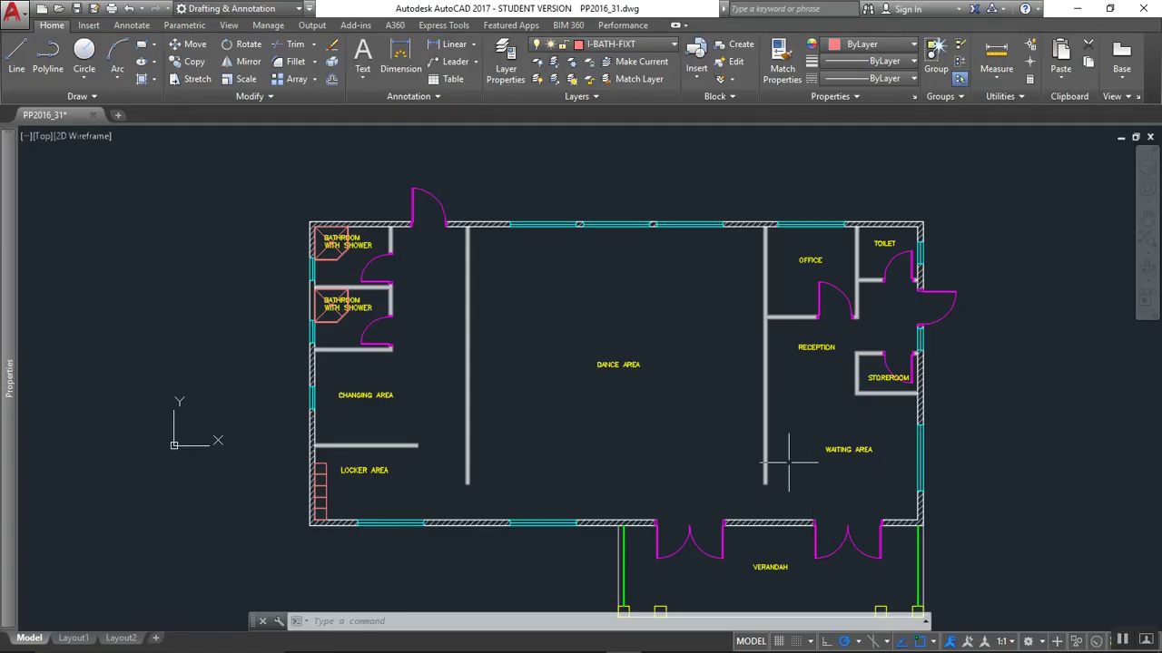
pyautogui.click(642, 48)
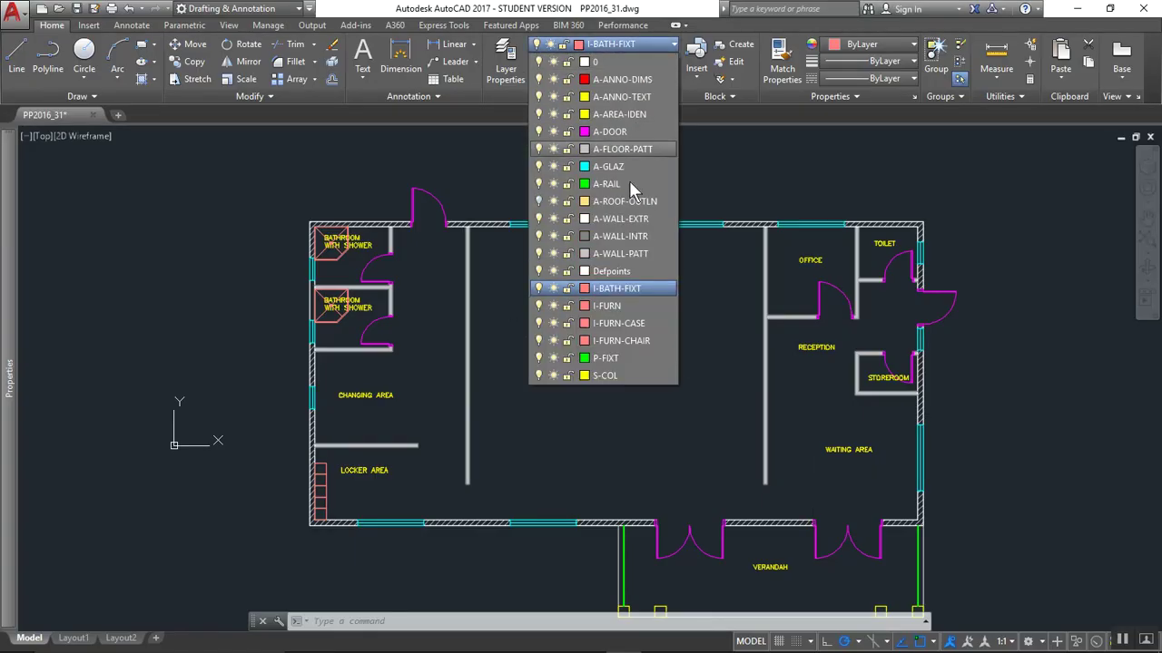
pyautogui.click(627, 306)
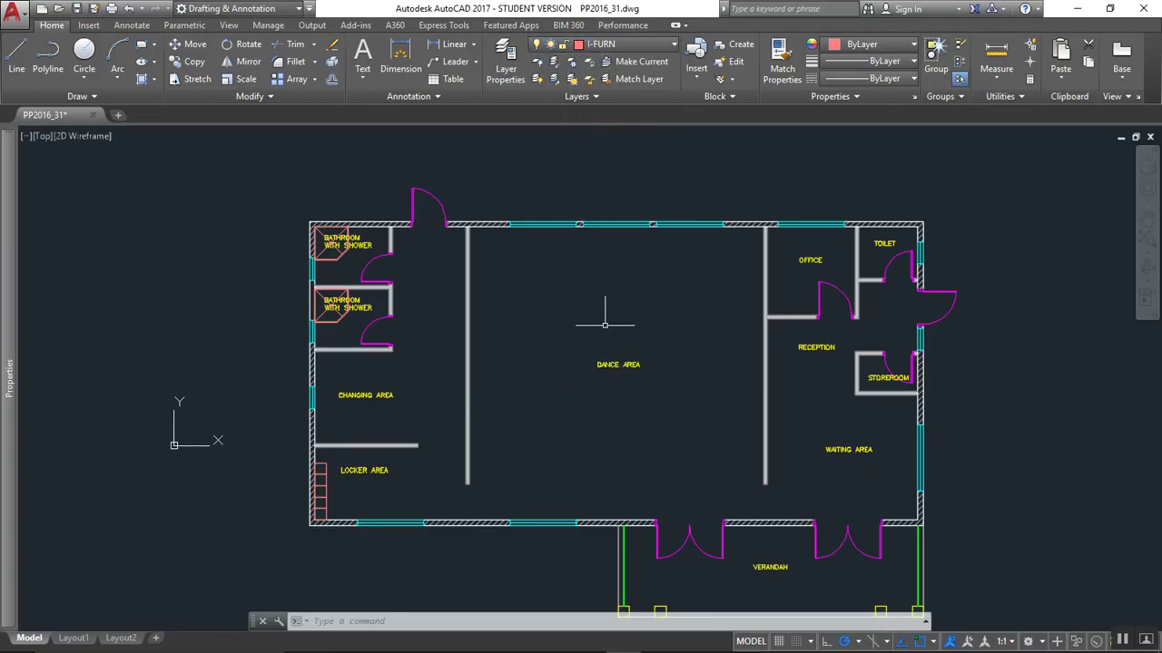
pyautogui.scroll(4, 841, 365)
pyautogui.moveTo(843, 384); pyautogui.dragTo(756, 384, button='middle')
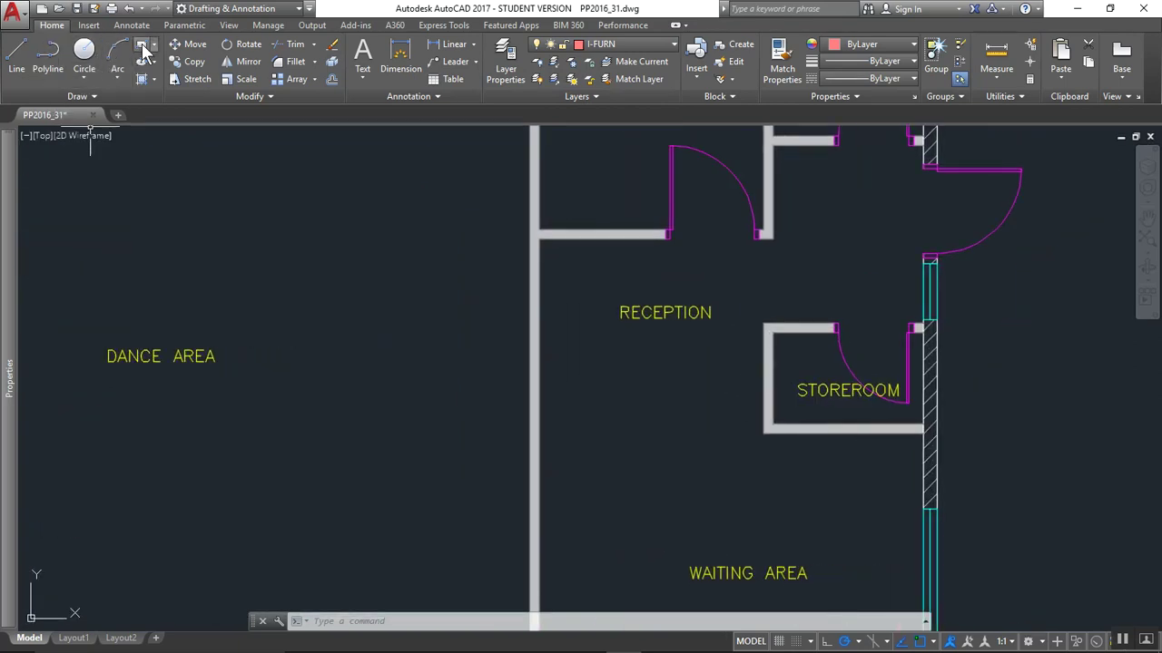
pyautogui.hotkey('alt', 'Tab')
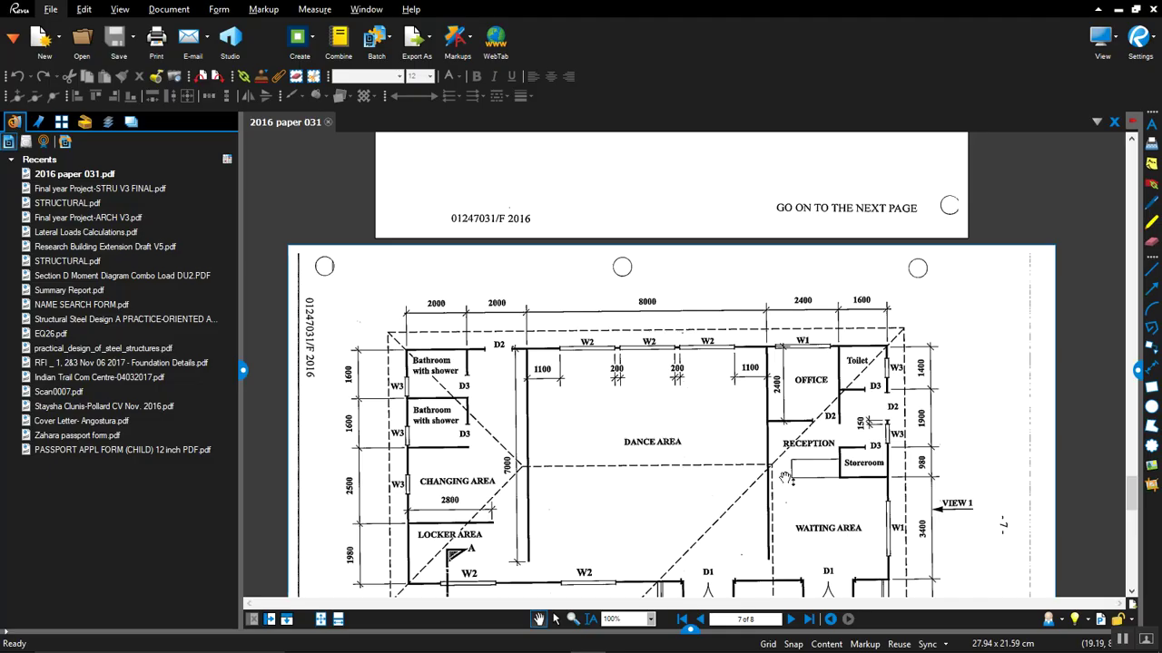
pyautogui.hotkey('alt', 'Tab')
# Draw a 1500 × 700 desk rectangle extending left from the storeroom wall corner.
pyautogui.write('rec')
pyautogui.press('Return')
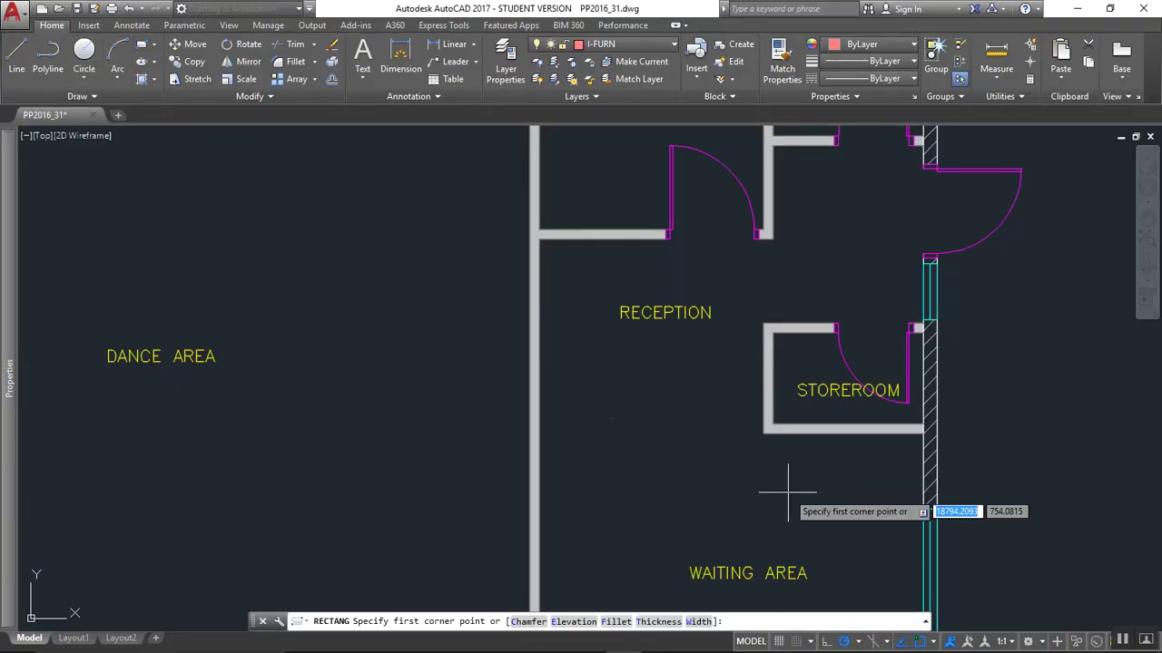
pyautogui.click(763, 433)
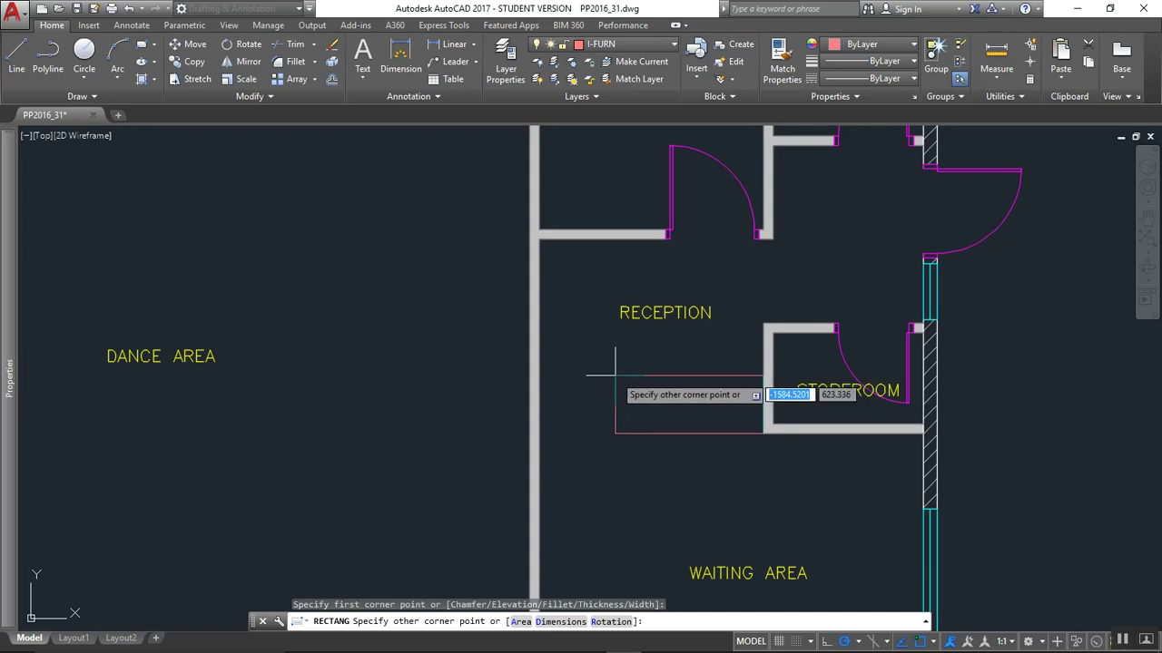
pyautogui.write('D')
pyautogui.press('Return')
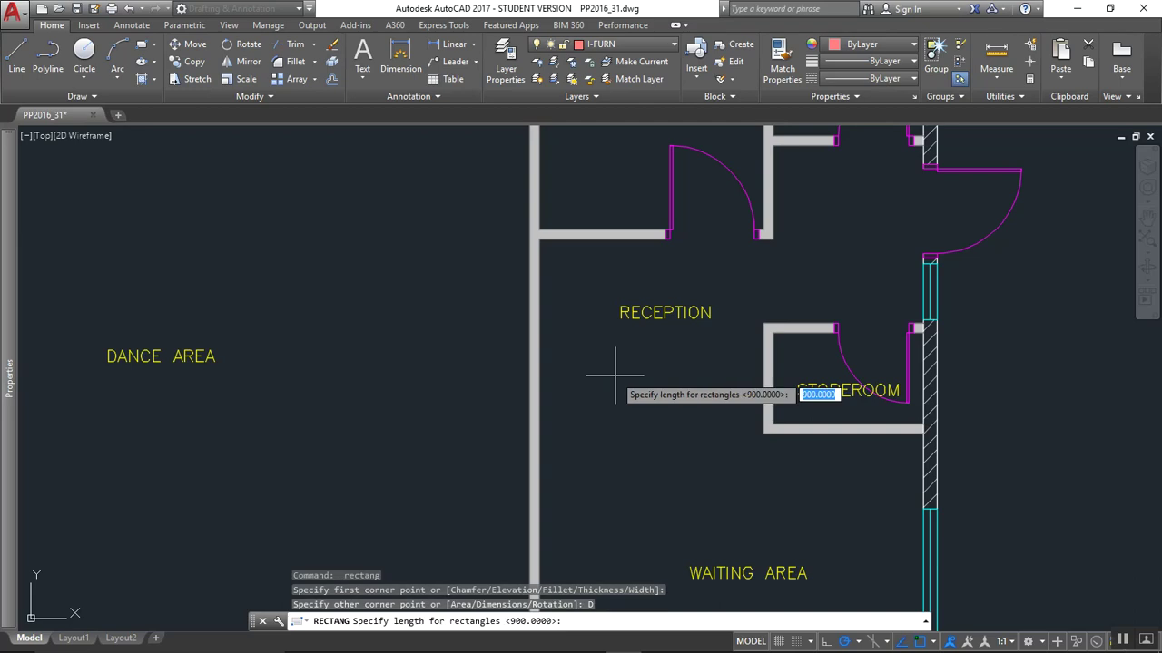
pyautogui.write('1500')
pyautogui.press('Return')
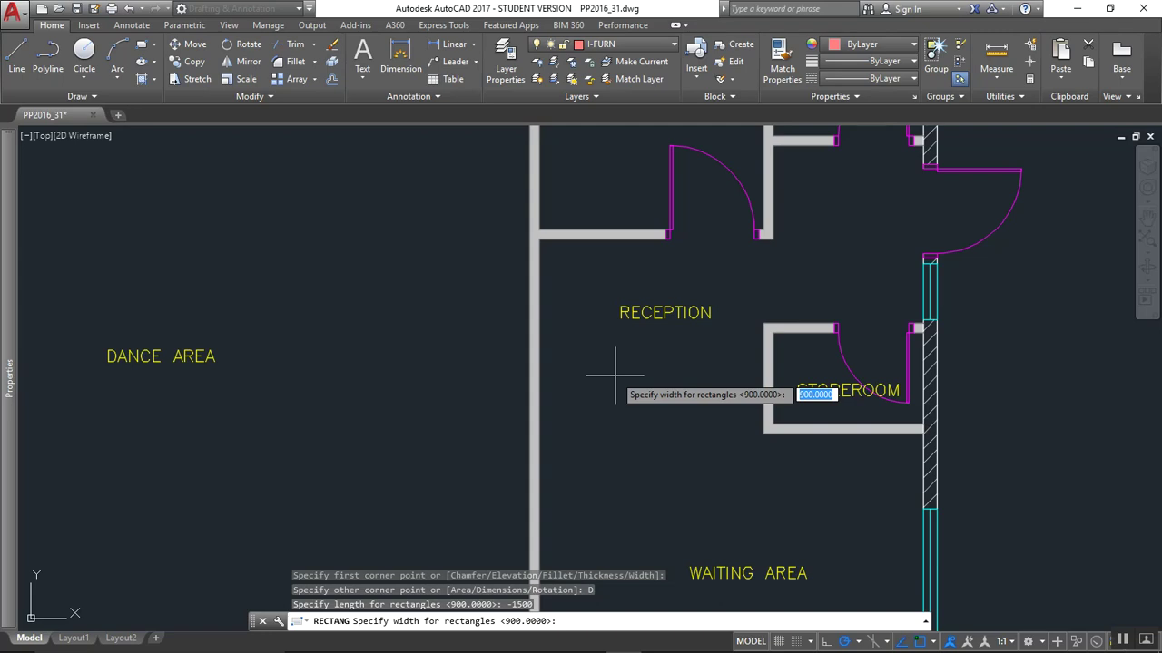
pyautogui.press('alt')
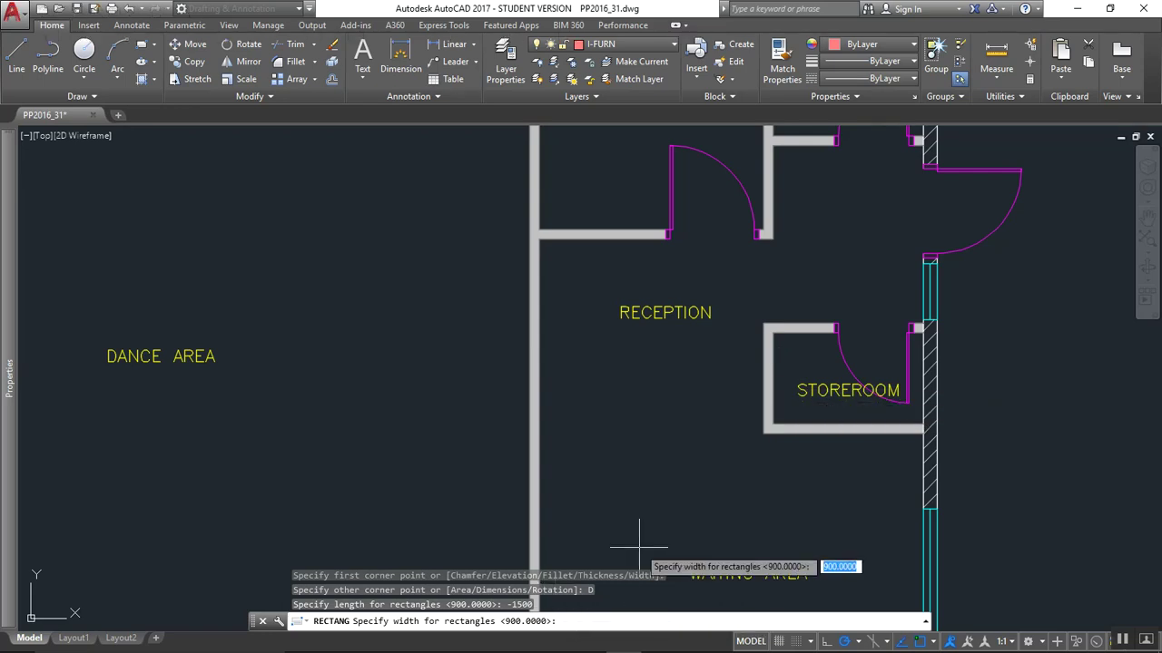
pyautogui.write('7')
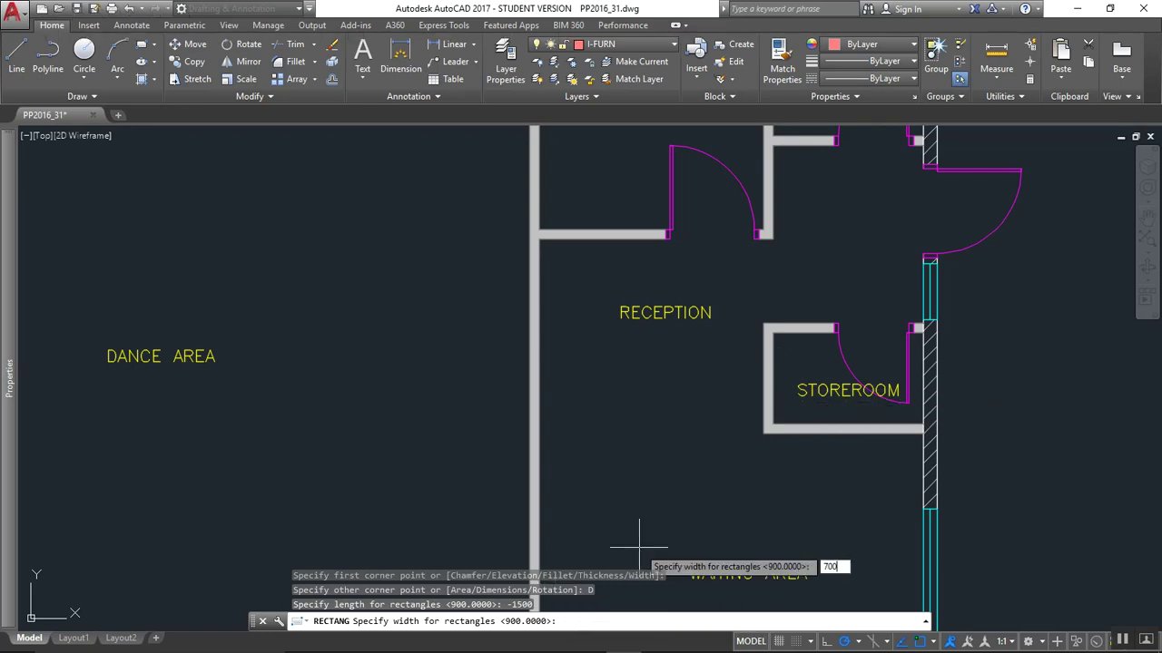
pyautogui.press('Return')
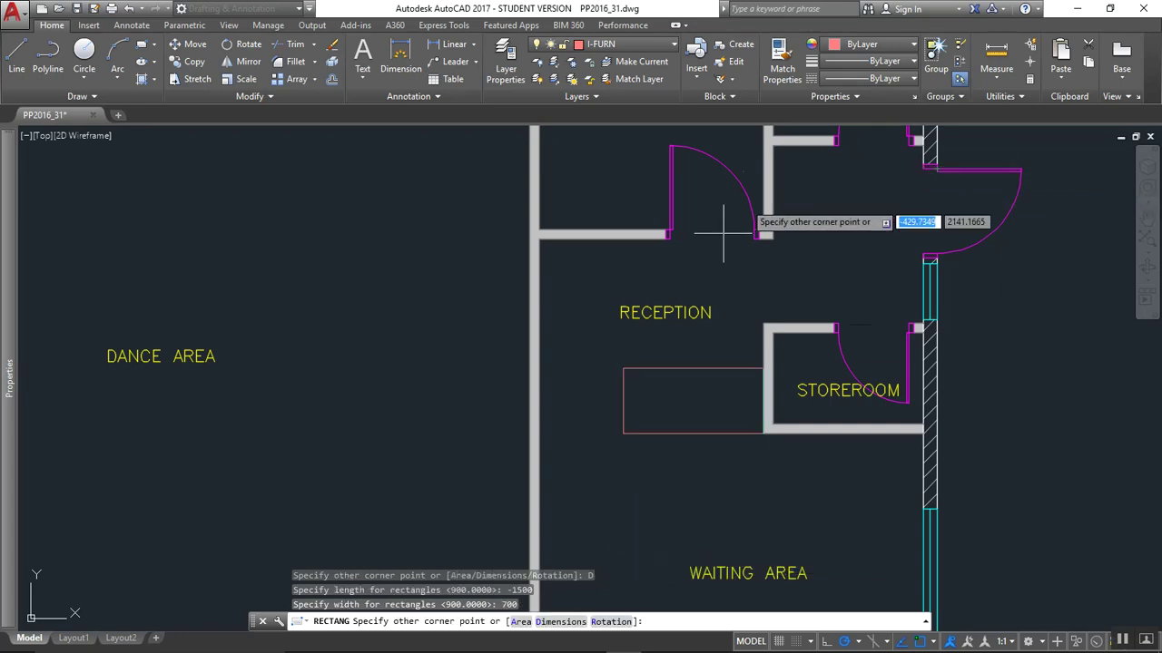
pyautogui.click(609, 313)
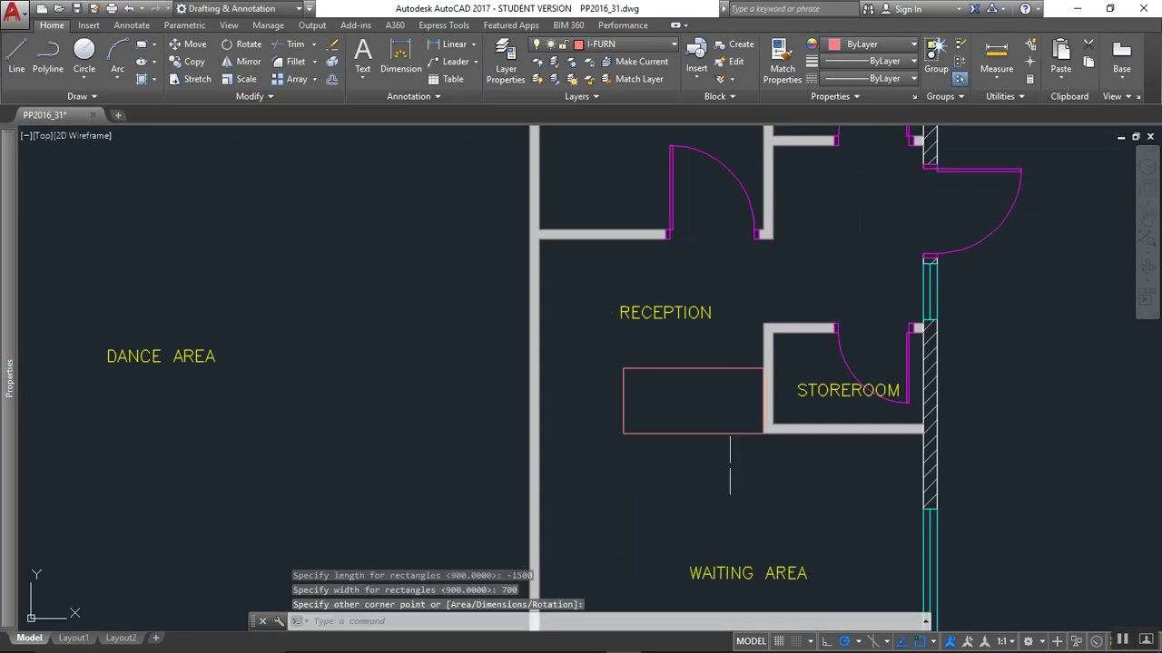
pyautogui.scroll(-2, 735, 467)
pyautogui.scroll(2, 715, 464)
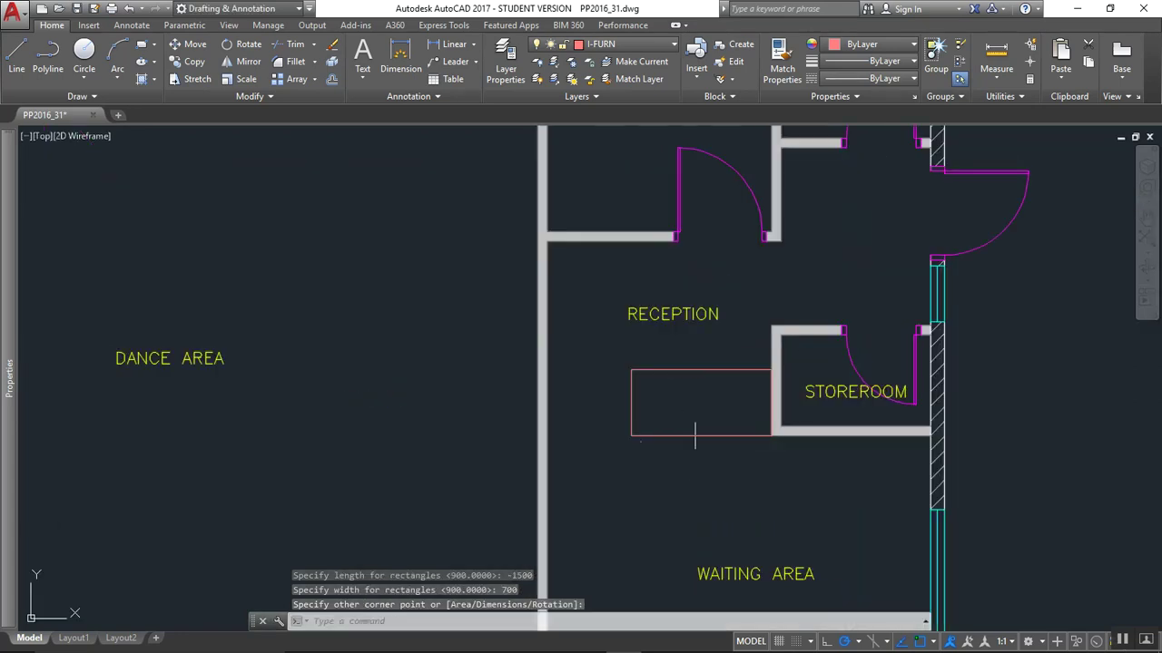
pyautogui.click(712, 352)
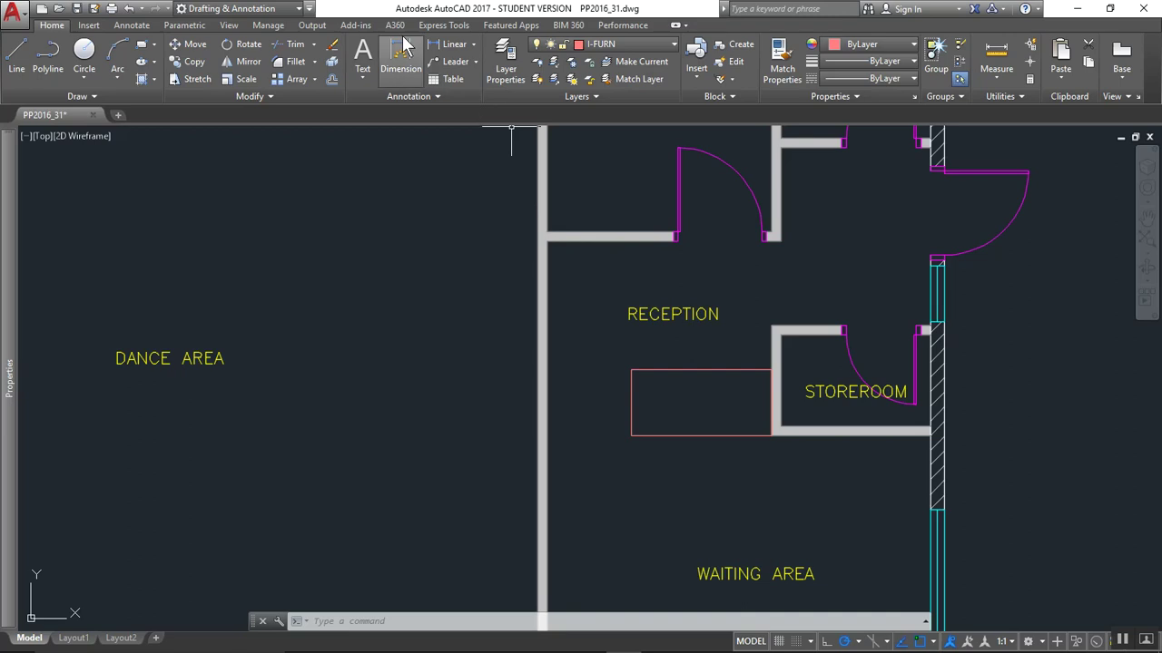
# Insert the Chair - Desk block from Home - Space Planner via DesignCenter, then close it.
pyautogui.click(88, 26)
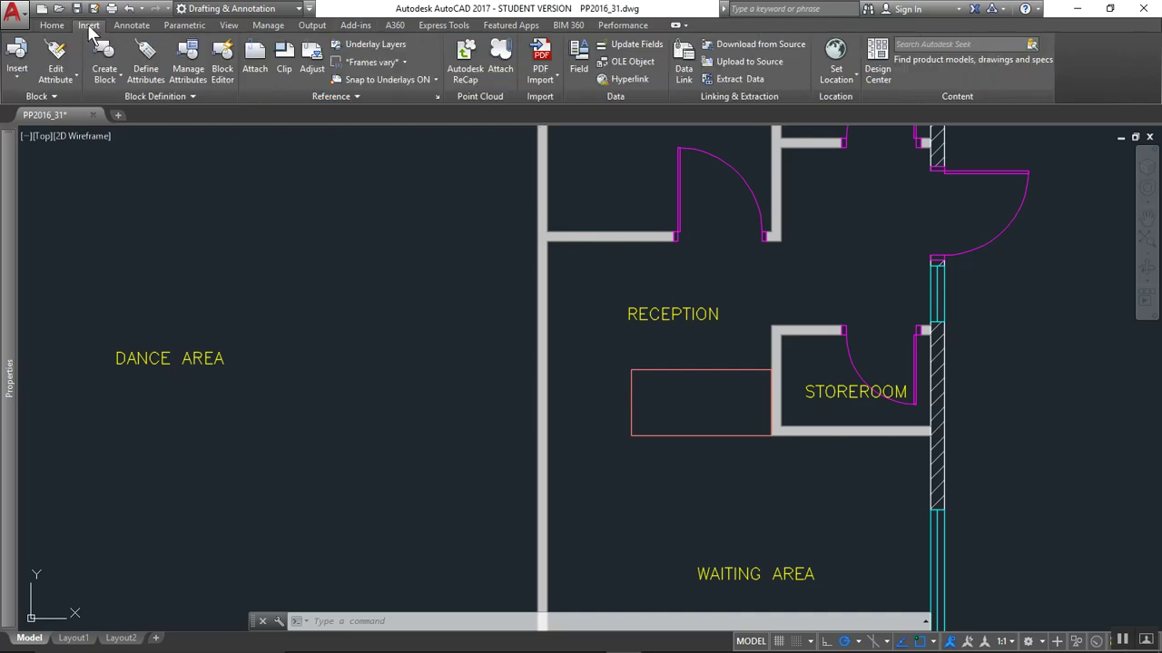
pyautogui.click(876, 66)
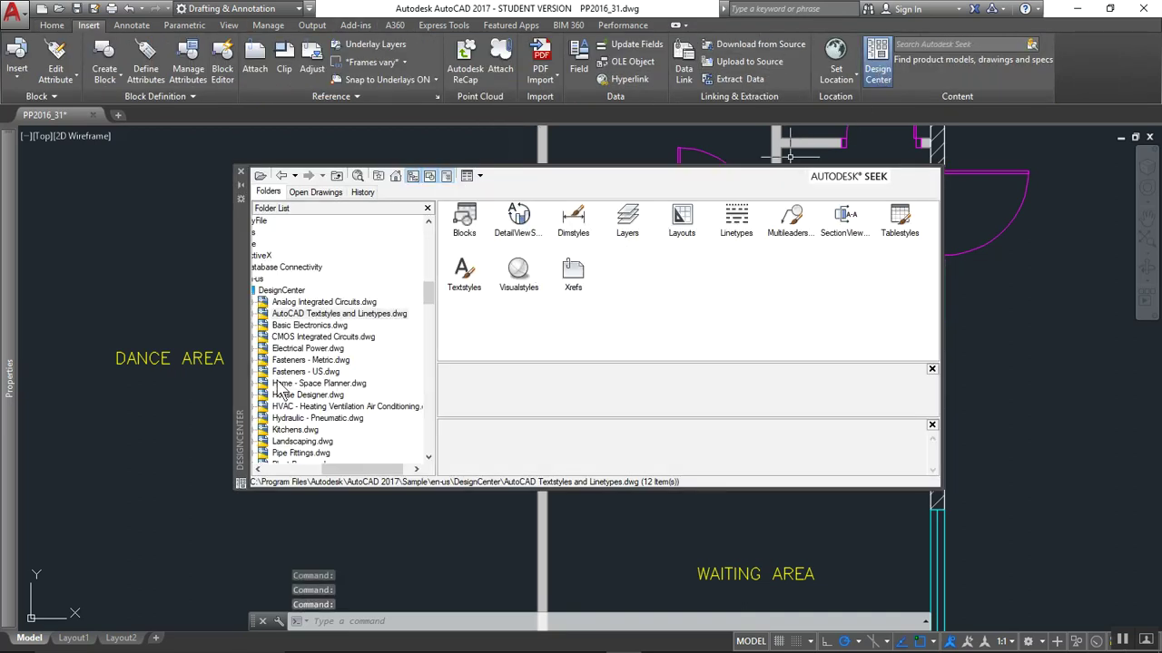
pyautogui.moveTo(372, 478); pyautogui.dragTo(313, 478)
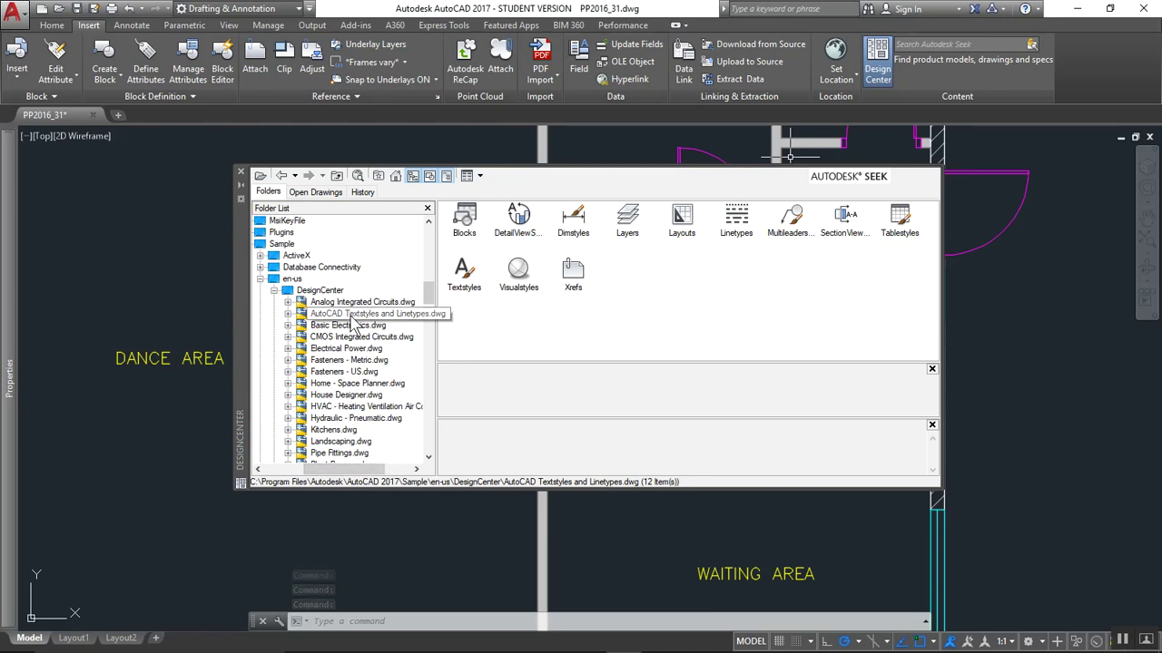
pyautogui.scroll(-2, 371, 354)
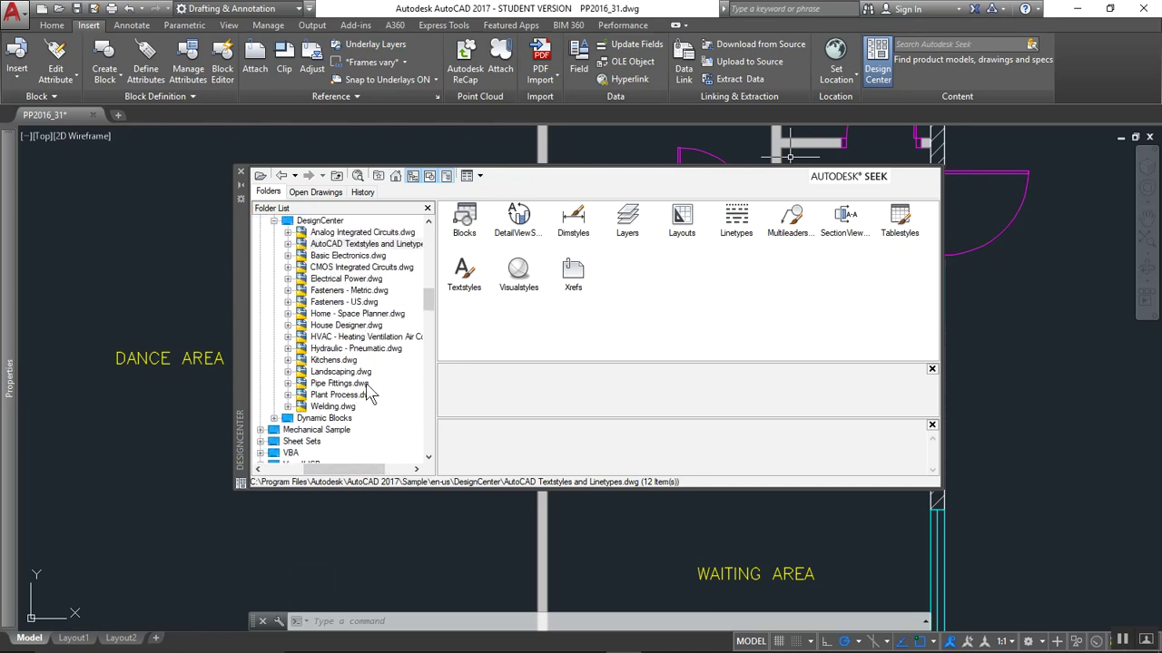
pyautogui.click(288, 314)
pyautogui.click(336, 325)
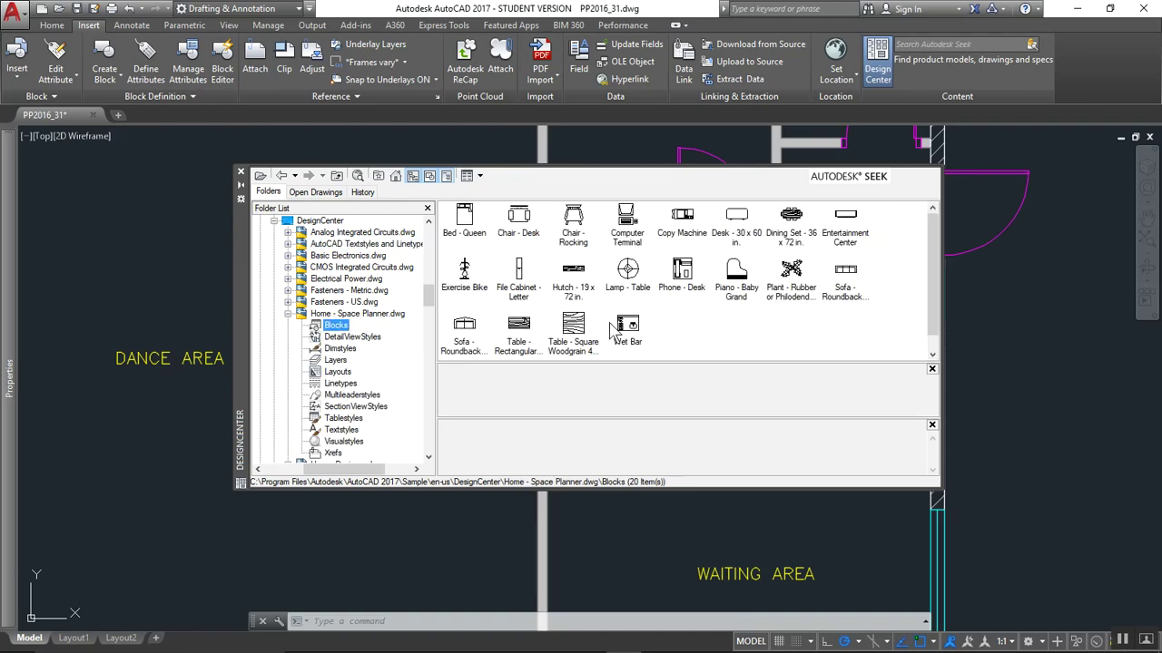
pyautogui.click(521, 236)
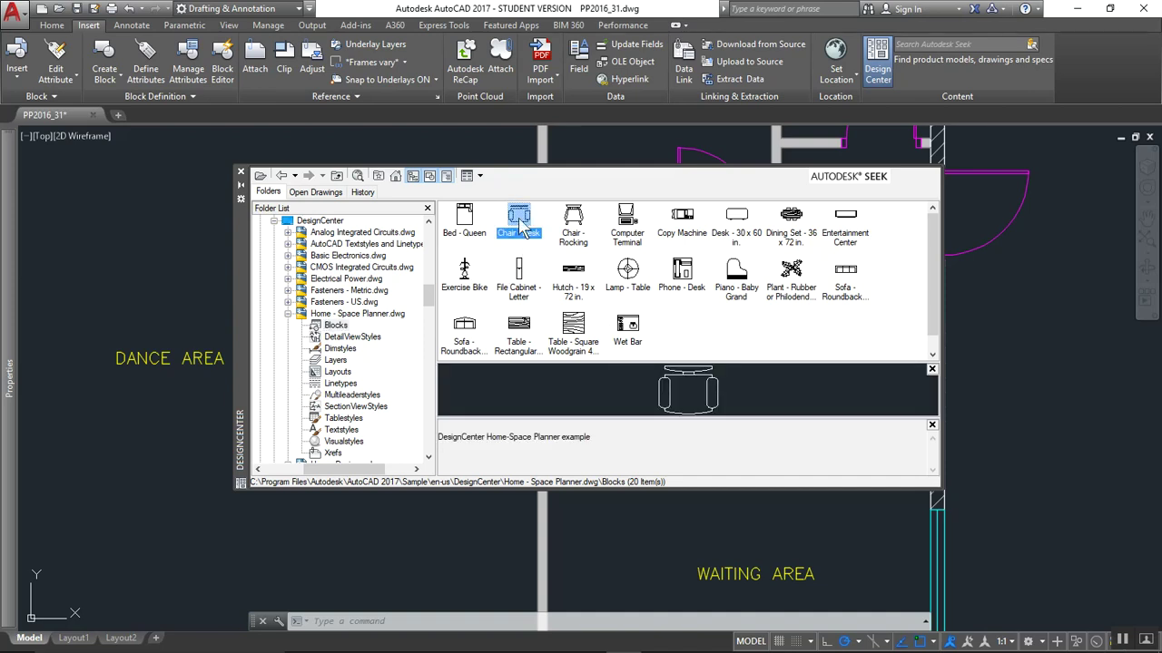
pyautogui.moveTo(897, 405); pyautogui.dragTo(1002, 428)
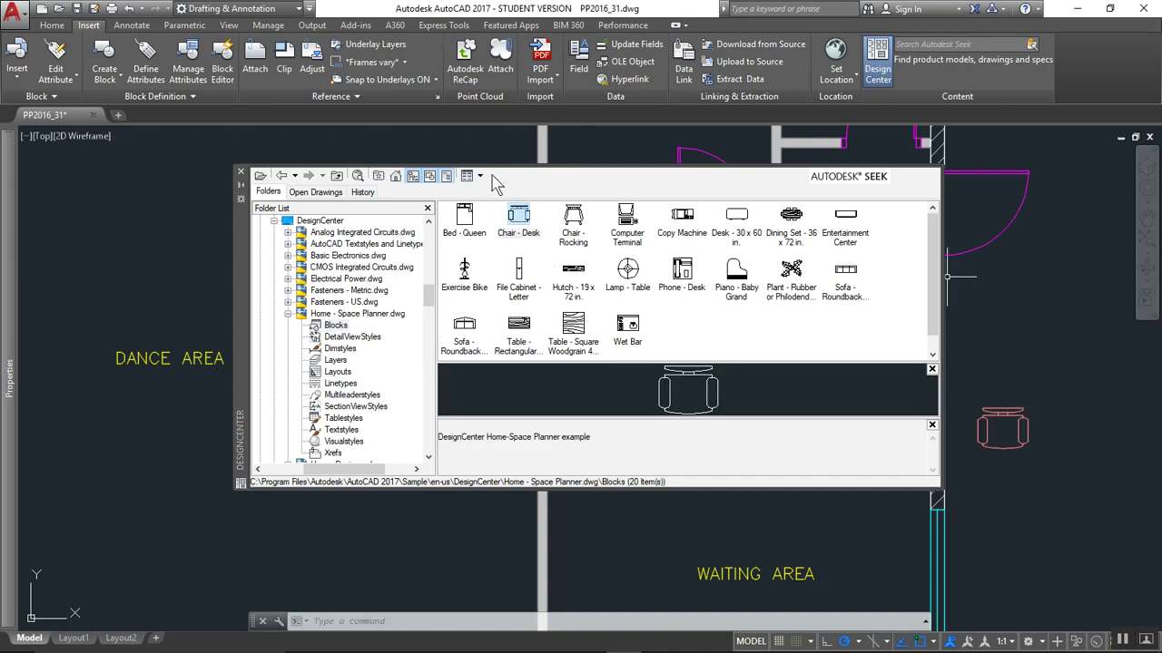
pyautogui.click(240, 172)
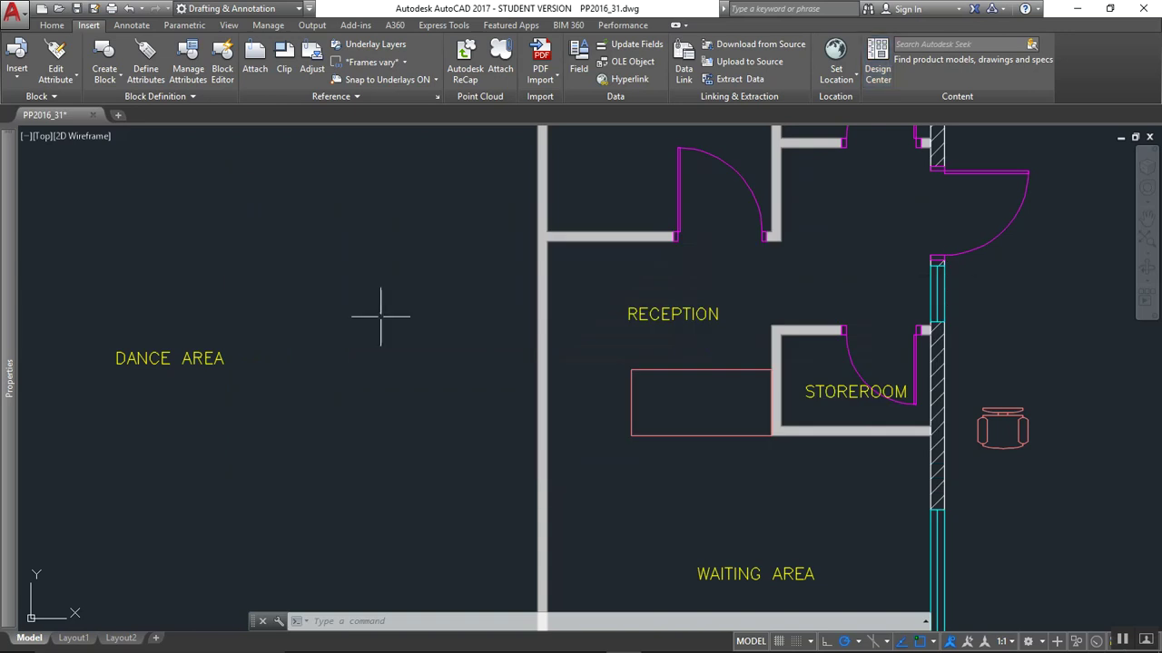
# Move the Chair - Desk block to the midpoint of the desk's top edge.
pyautogui.click(1000, 418)
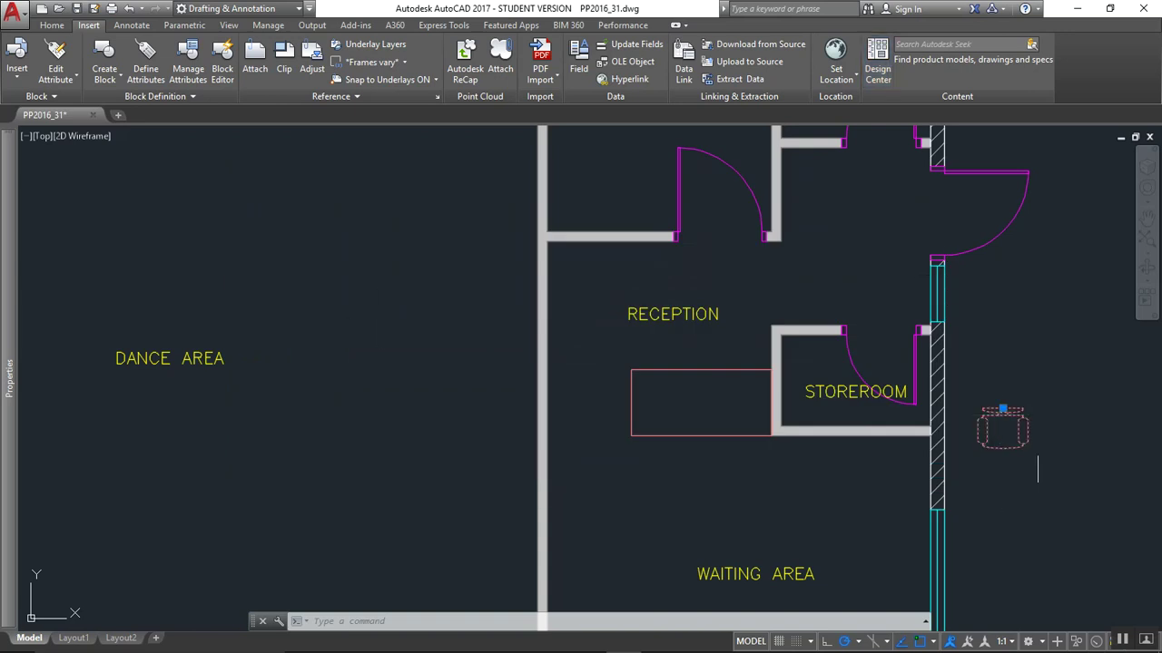
pyautogui.click(1002, 410)
pyautogui.scroll(4, 703, 347)
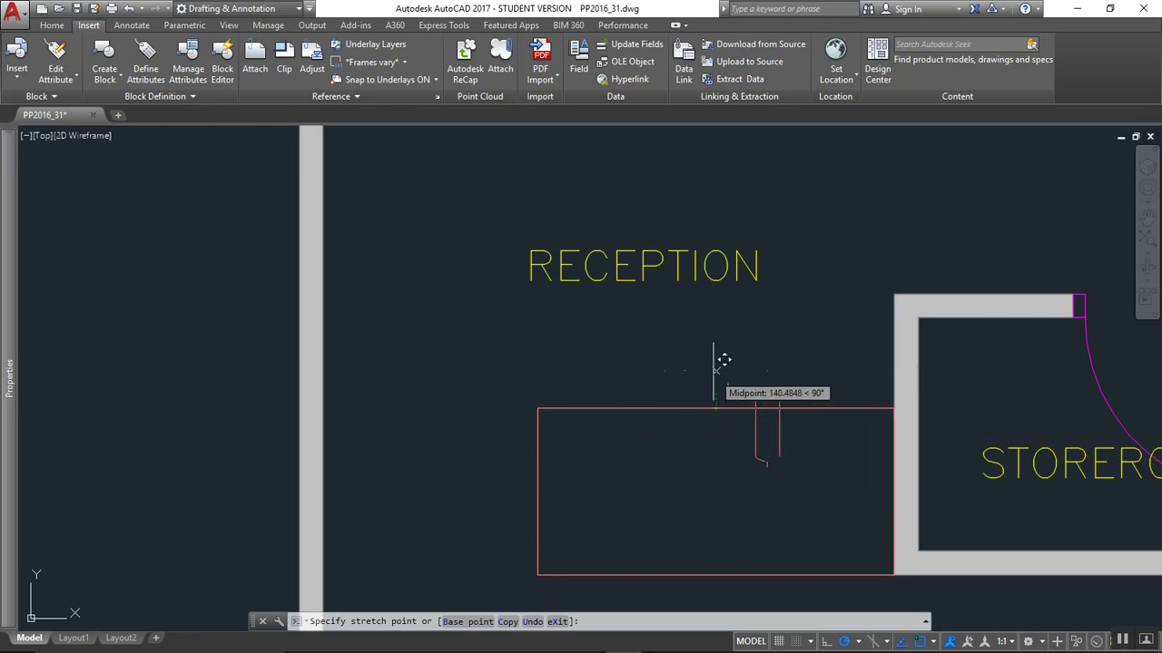
pyautogui.click(714, 355)
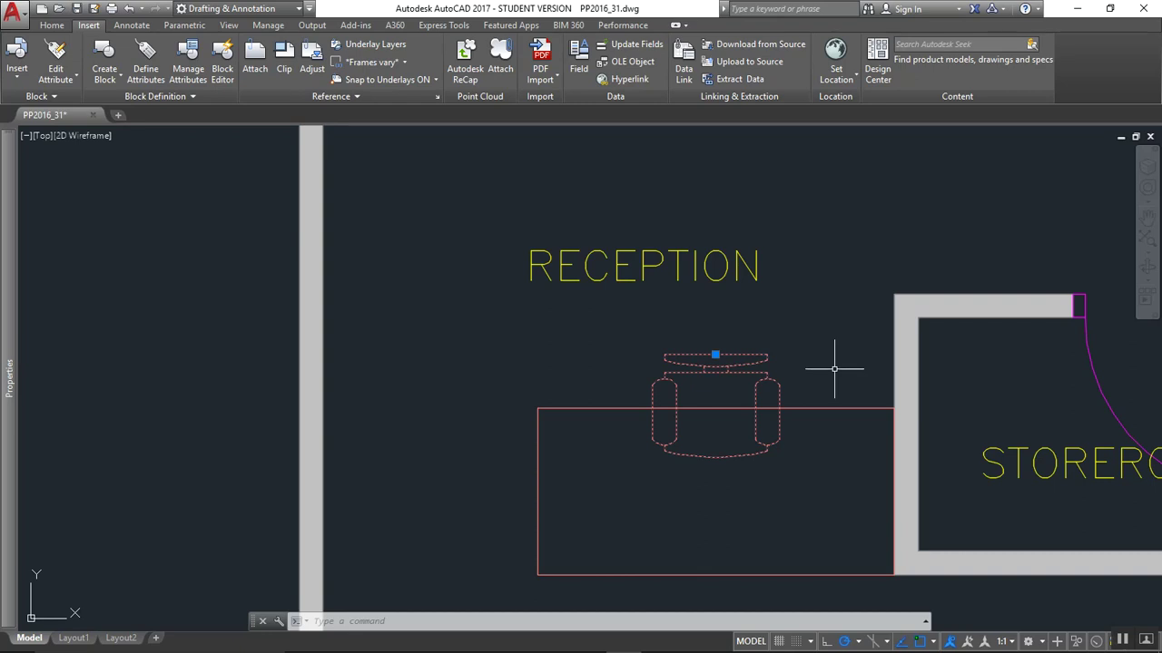
pyautogui.scroll(-3, 834, 369)
pyautogui.scroll(1, 804, 402)
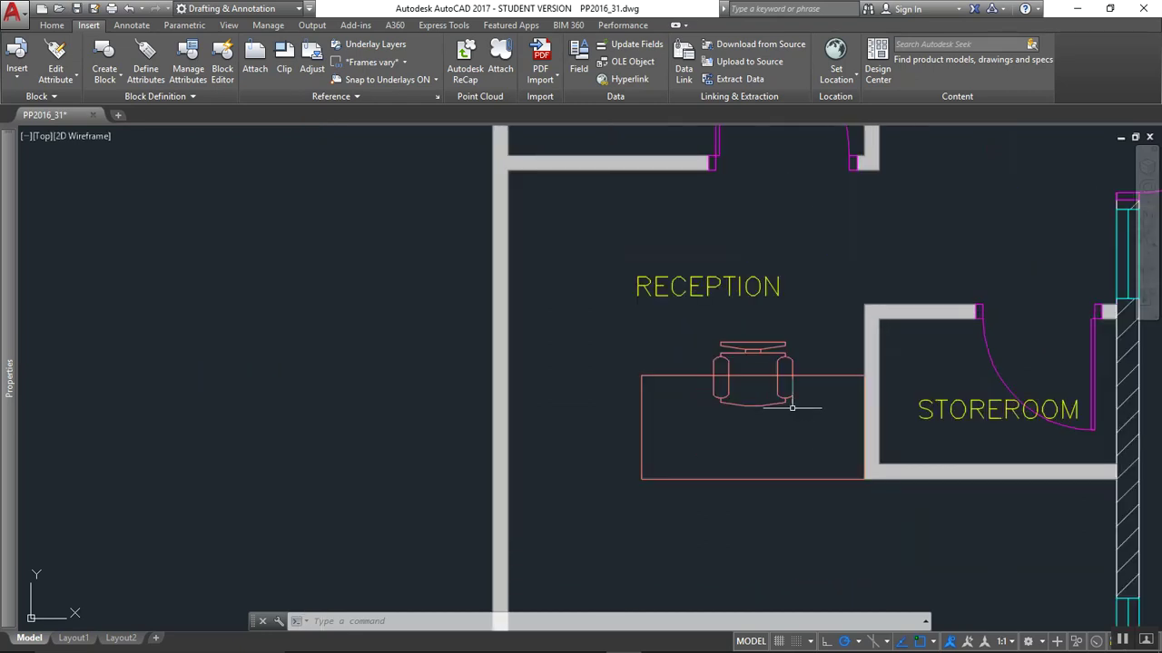
pyautogui.scroll(2, 801, 387)
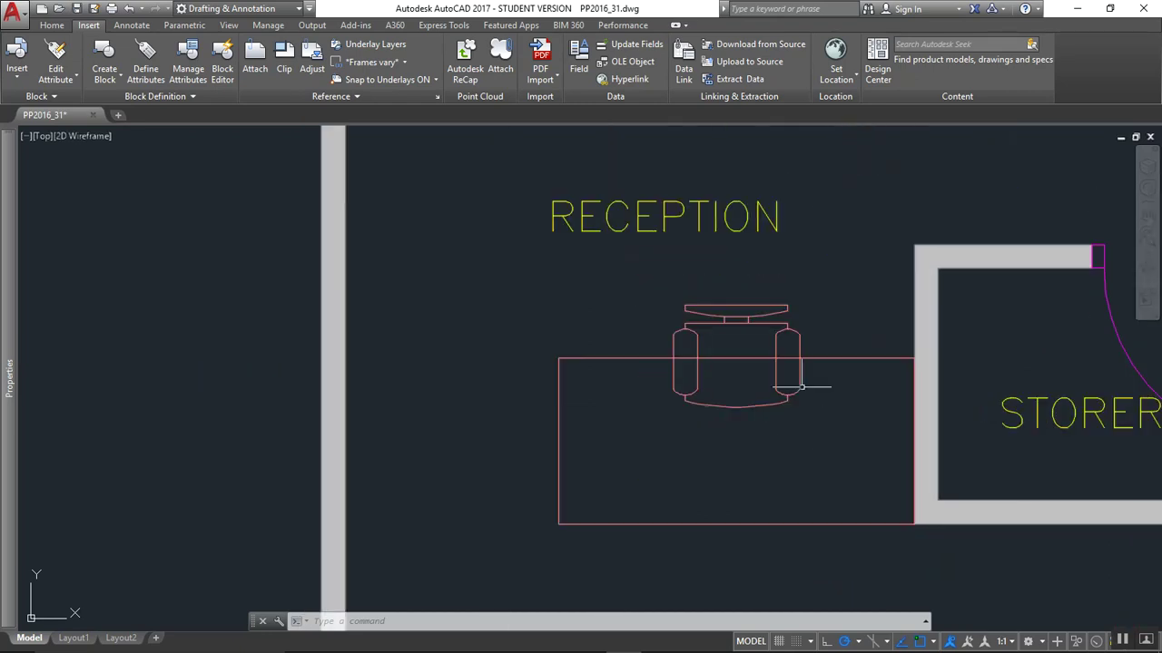
# Trim the chair lines inside the desk using the desk's top edge as cutting edge.
pyautogui.click(787, 340)
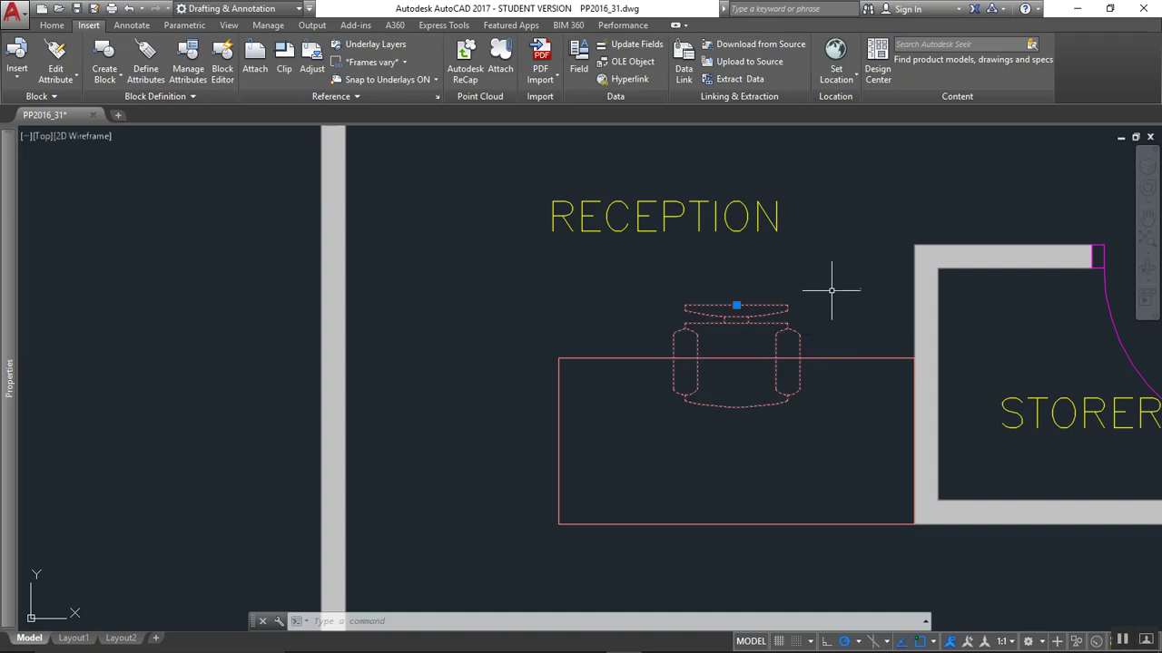
pyautogui.write('ro')
pyautogui.press('Escape')
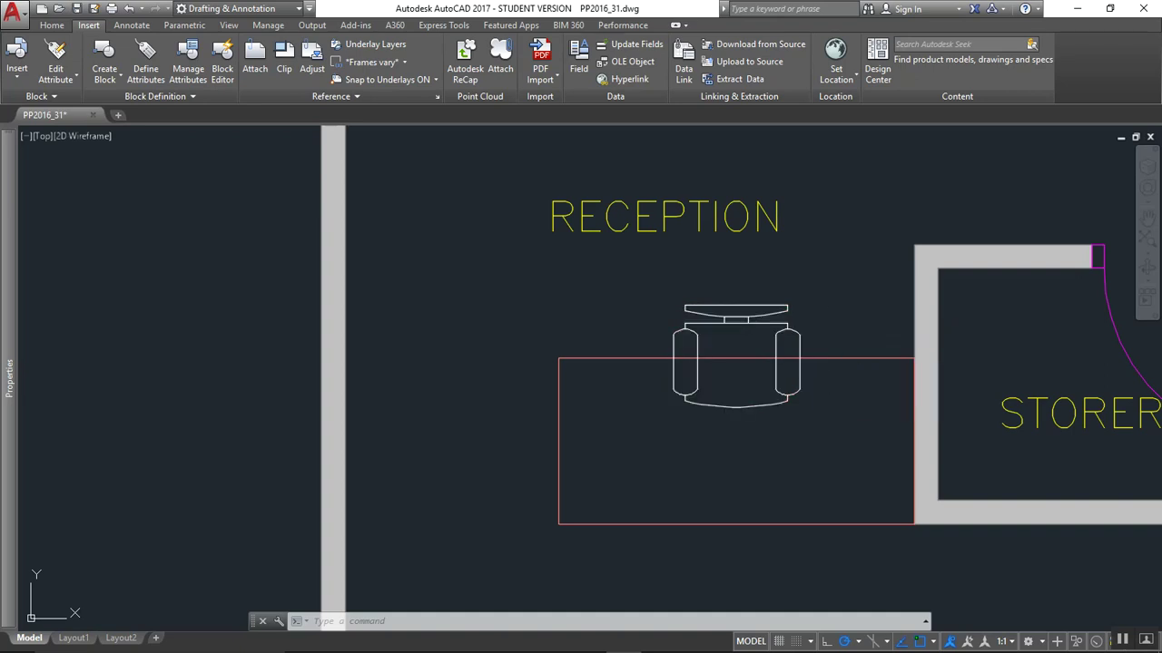
pyautogui.click(827, 359)
pyautogui.write('ro')
pyautogui.press('Escape')
pyautogui.press('Escape')
pyautogui.click(824, 359)
pyautogui.write('tr')
pyautogui.press('Return')
pyautogui.click(823, 433)
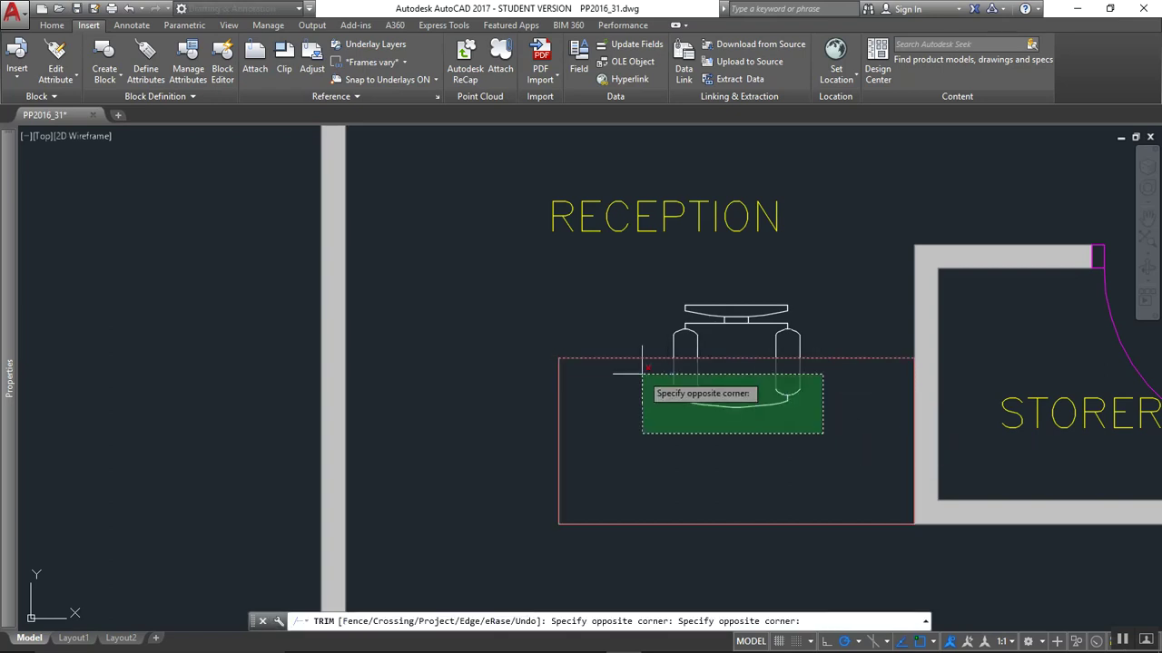
pyautogui.click(669, 374)
# Trim the remaining chair lines and delete the leftover arc and line pieces.
pyautogui.click(794, 432)
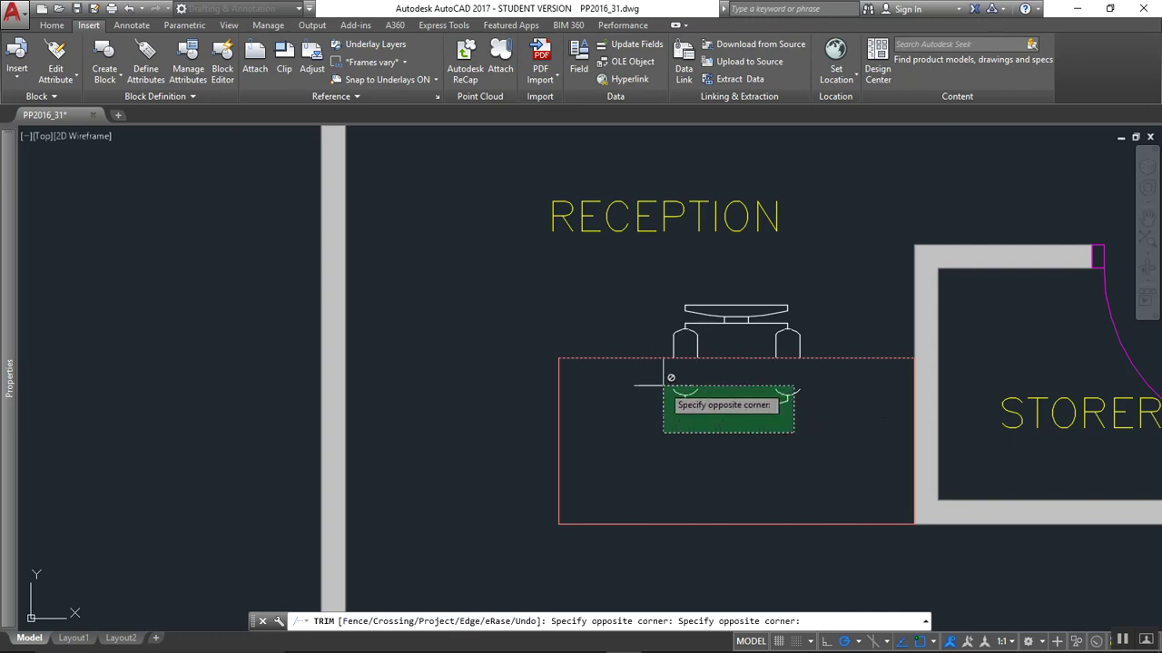
pyautogui.click(670, 377)
pyautogui.click(819, 418)
pyautogui.click(650, 376)
pyautogui.press('Delete')
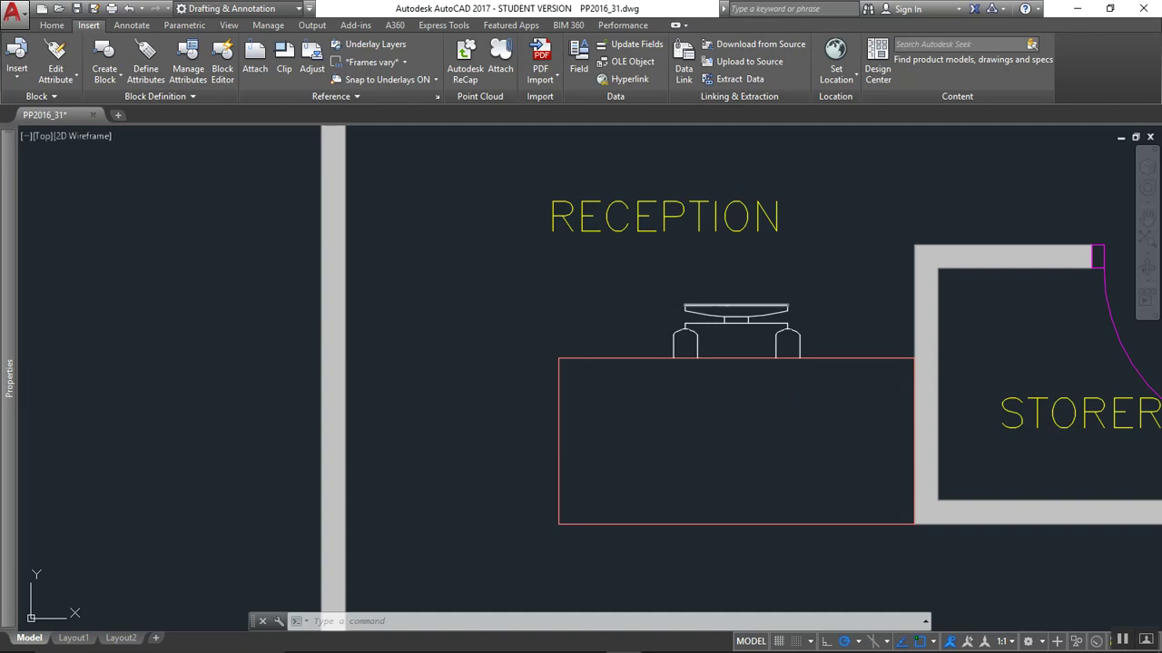
# Apply the desk edge's red properties to the chair with MATCHPROP.
pyautogui.click(615, 355)
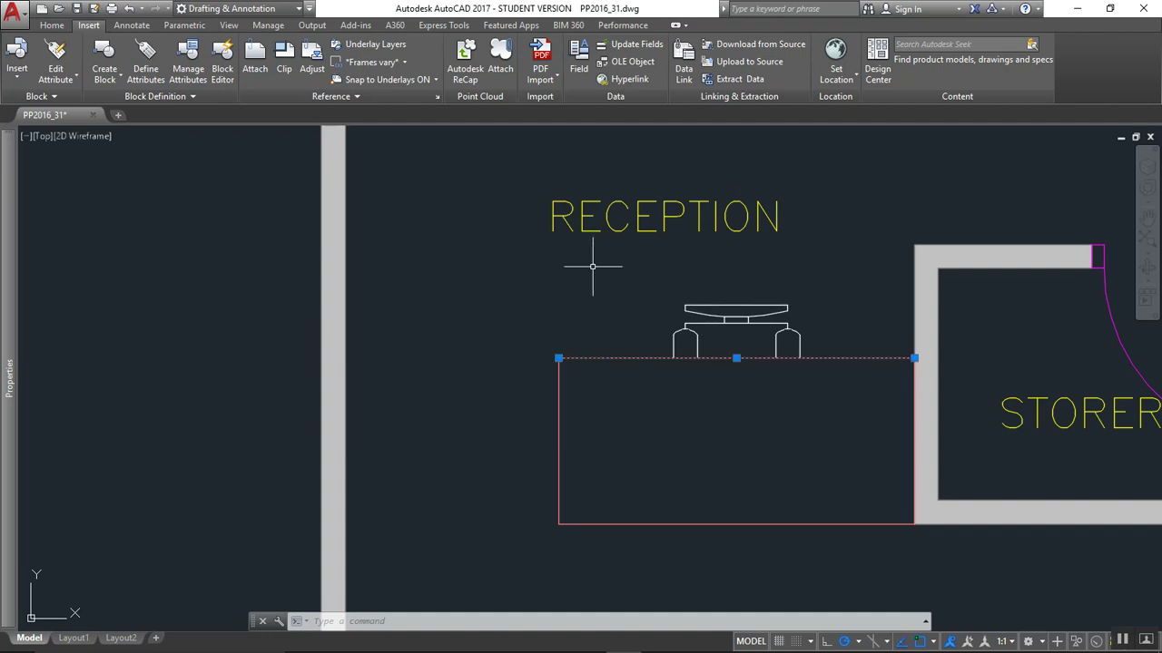
pyautogui.write('ma')
pyautogui.press('Escape')
pyautogui.write('ma')
pyautogui.press('Return')
pyautogui.click(631, 278)
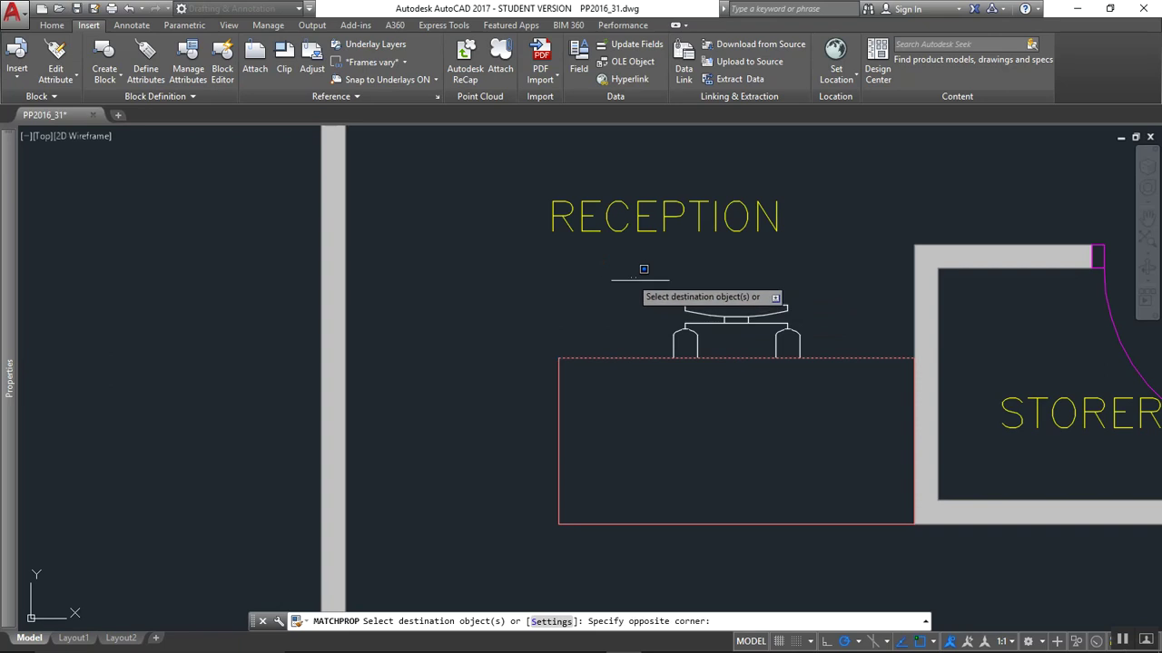
pyautogui.click(863, 391)
pyautogui.press('Return')
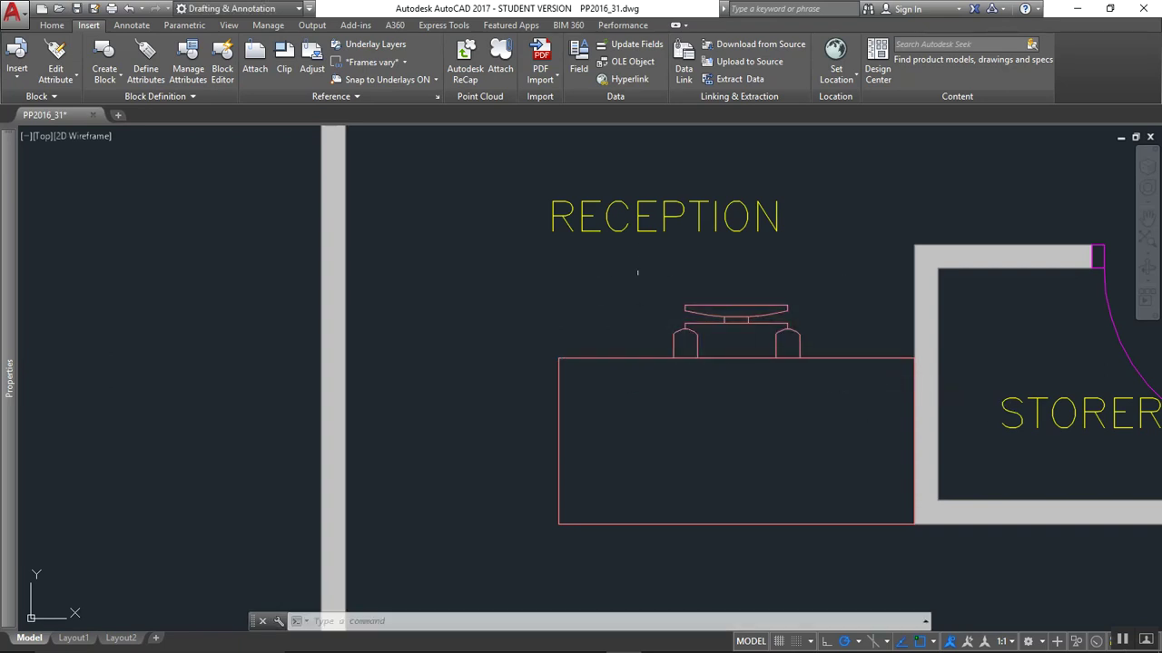
pyautogui.click(648, 259)
pyautogui.click(884, 428)
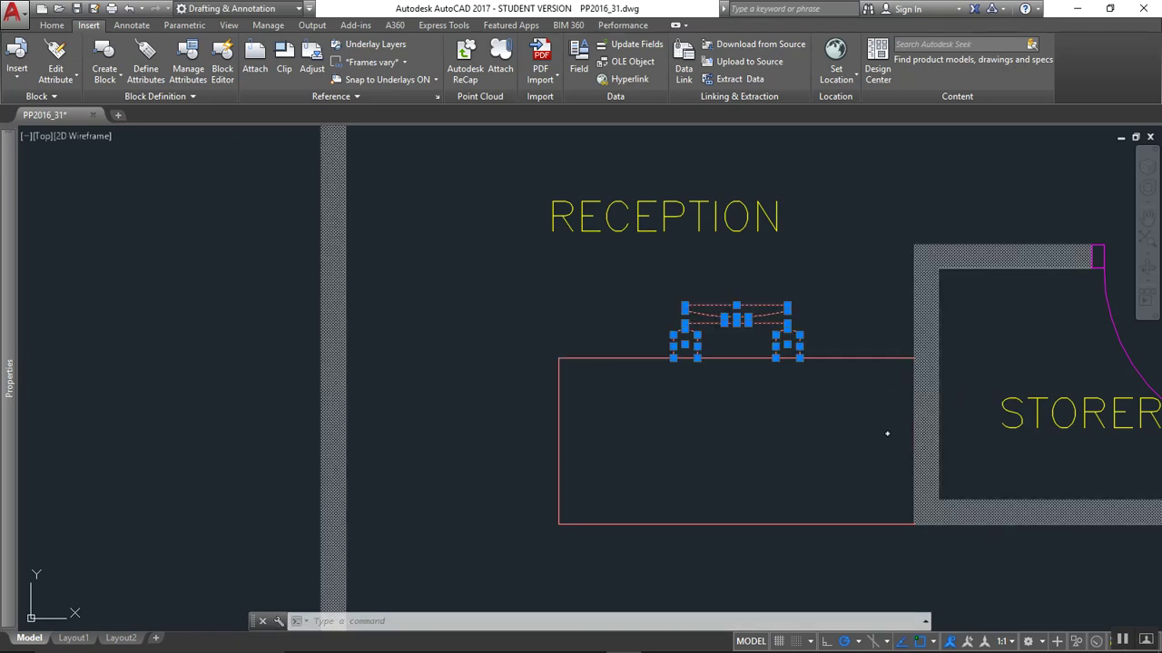
pyautogui.click(852, 358)
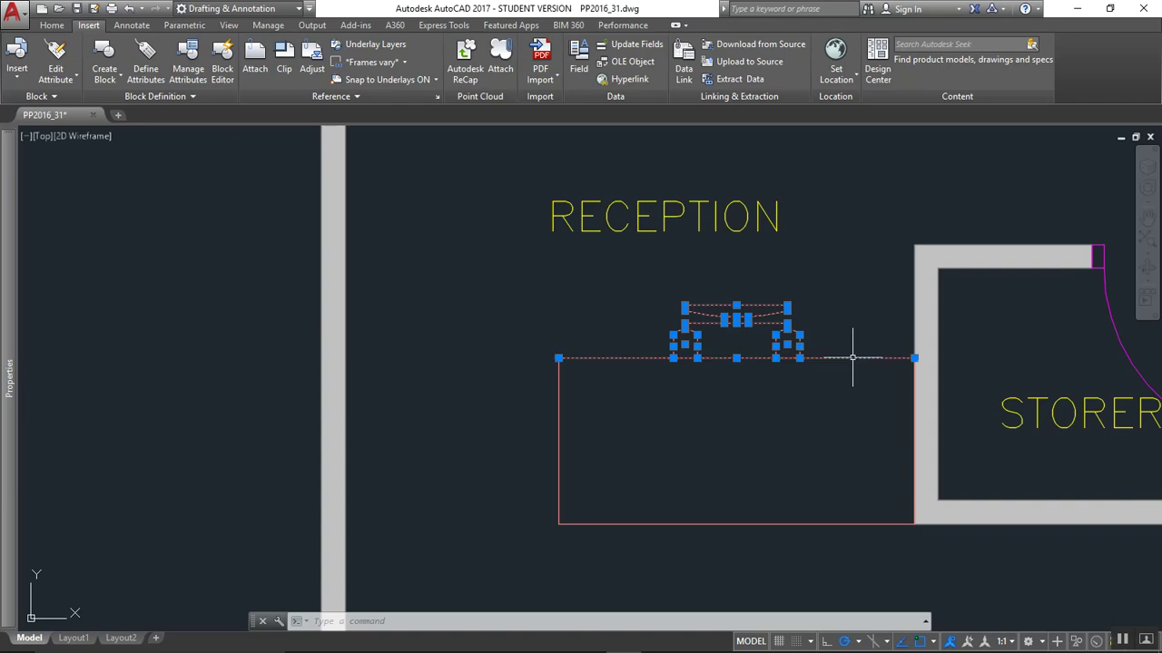
# Select the desk and chair lines, excluding the overlapping wall.
pyautogui.click(914, 408)
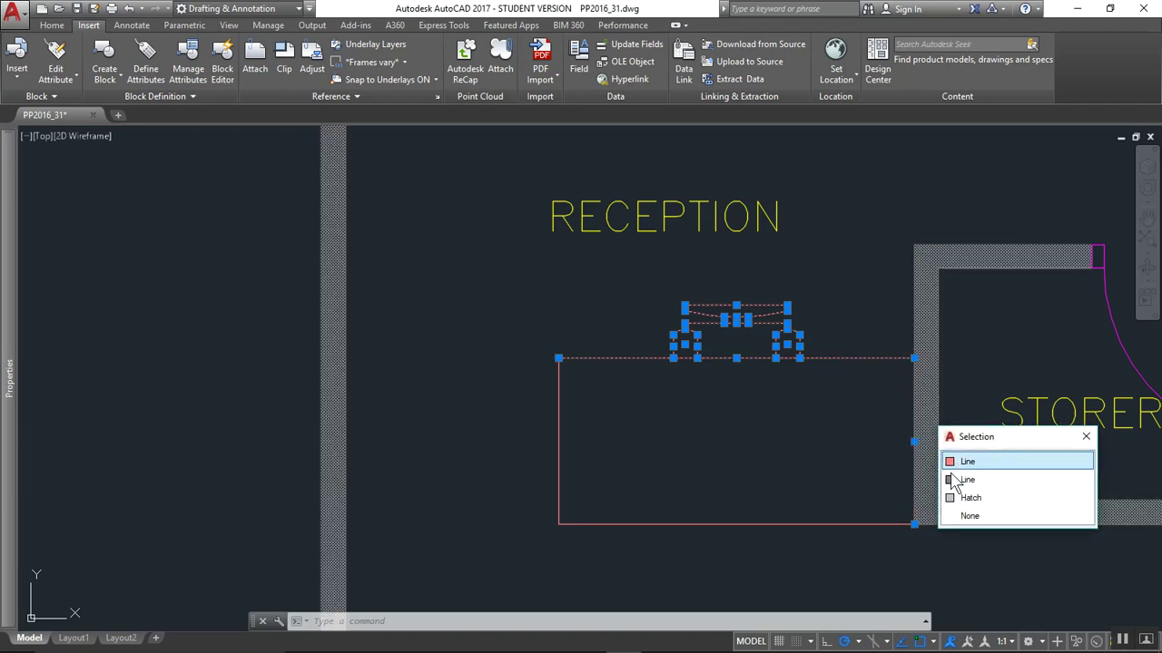
pyautogui.click(991, 468)
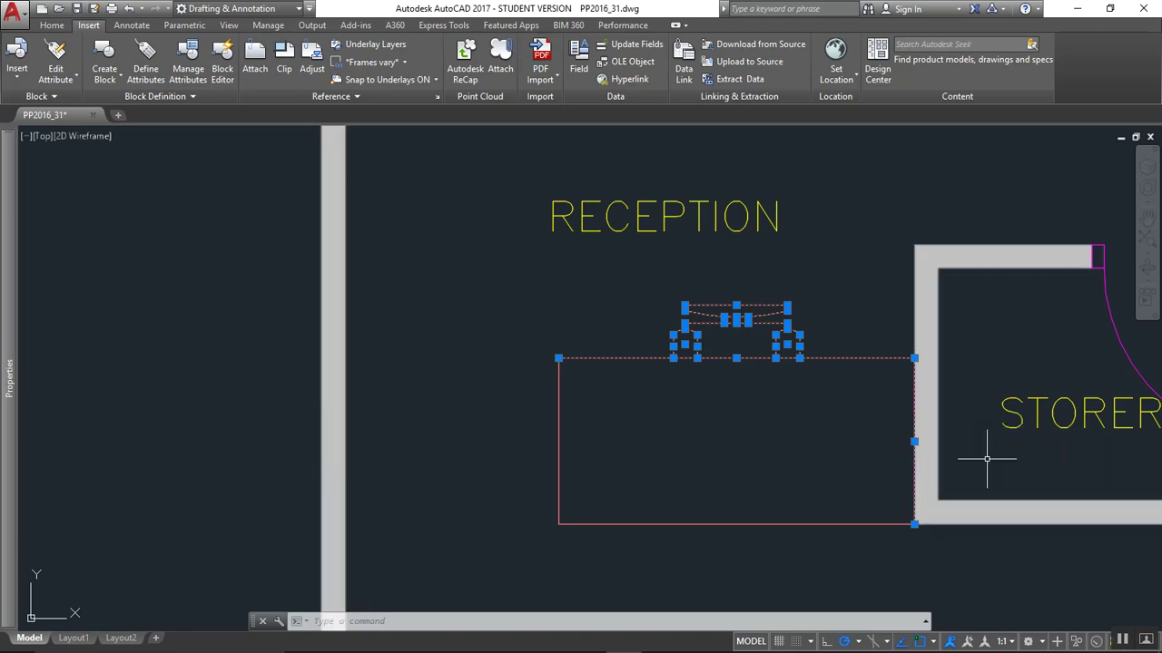
pyautogui.click(831, 544)
pyautogui.click(436, 443)
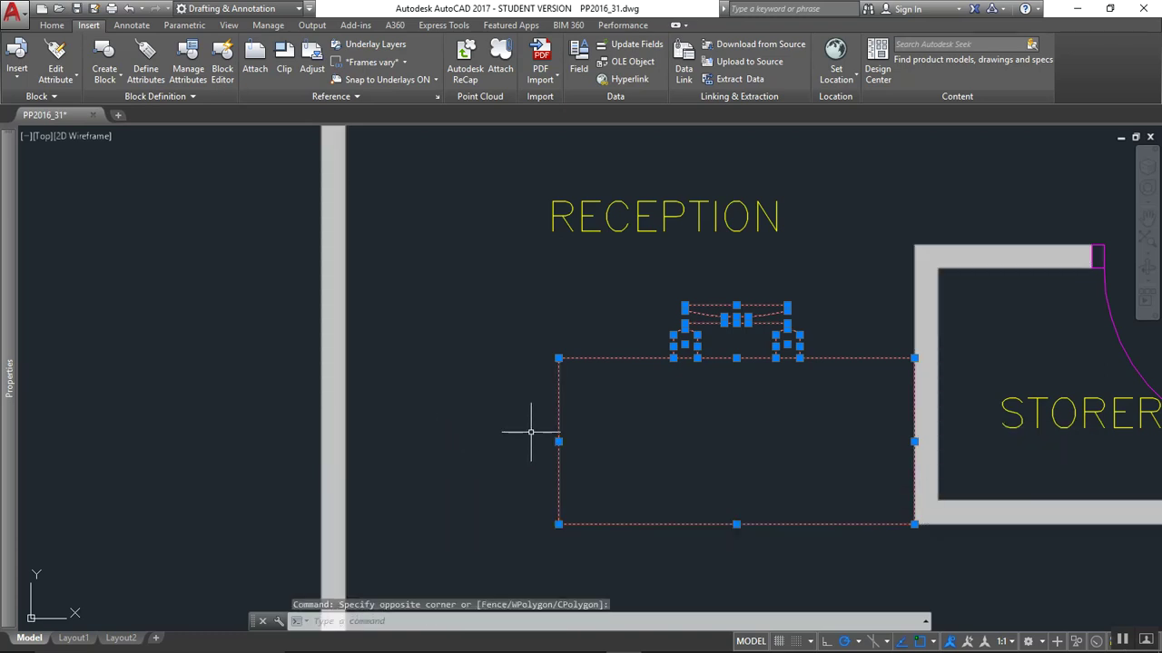
# Define the selection as block RECEPTIONIST DESK, based at the desk's bottom-left corner.
pyautogui.write('B')
pyautogui.press('Return')
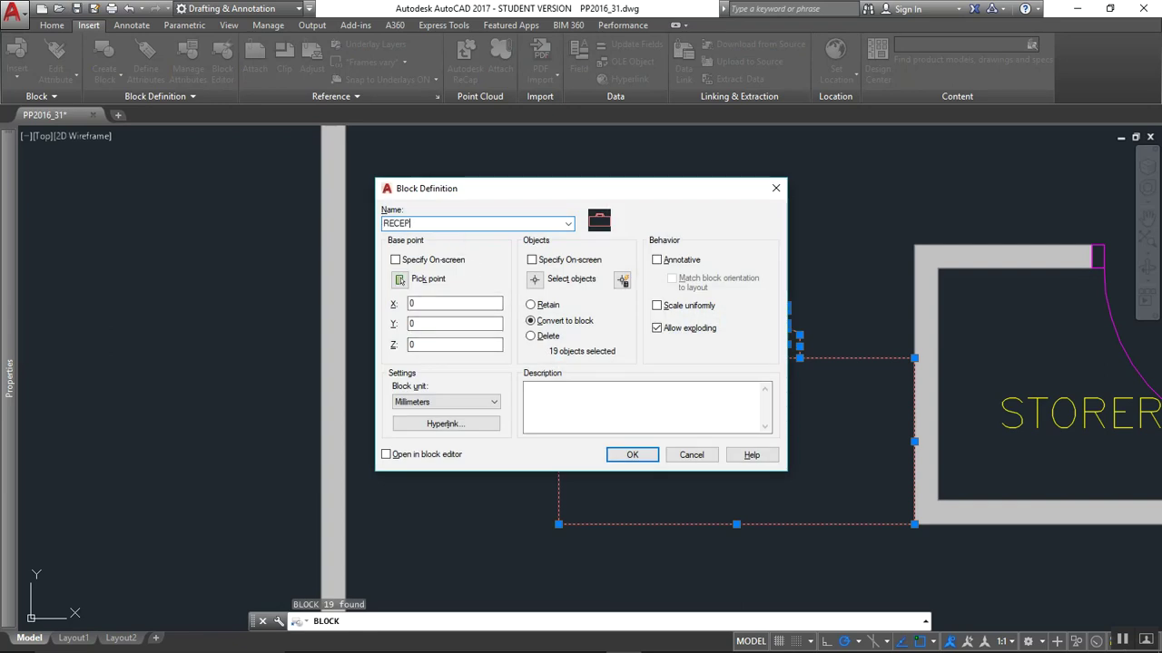
pyautogui.write('RECEPTIONIST DESK')
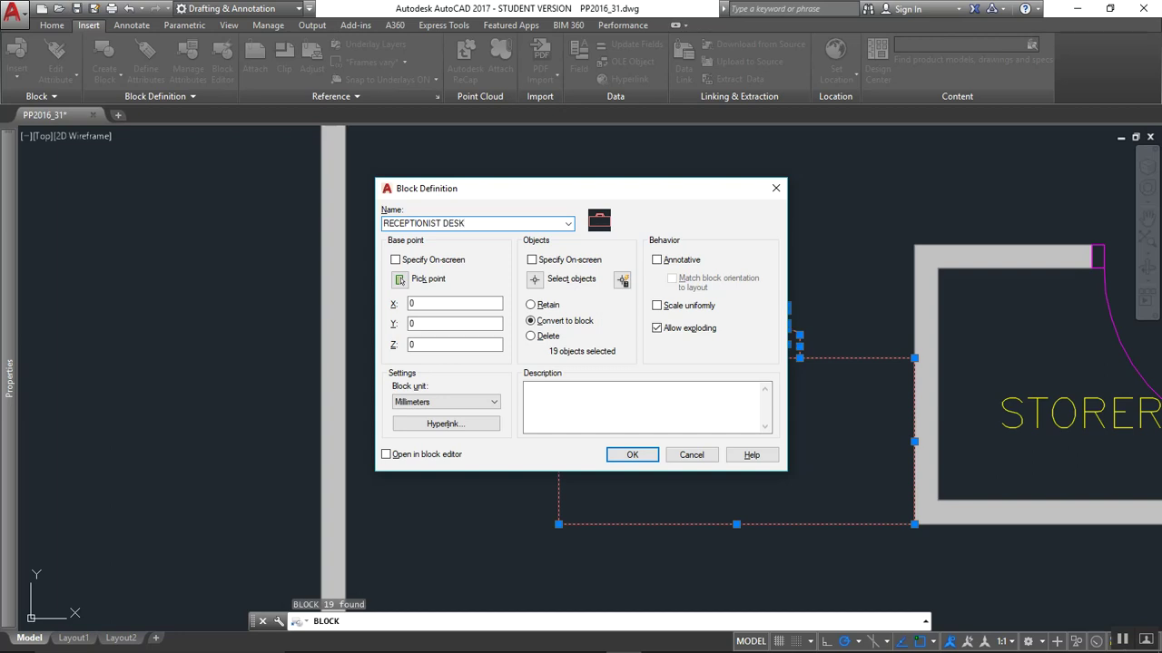
pyautogui.click(399, 279)
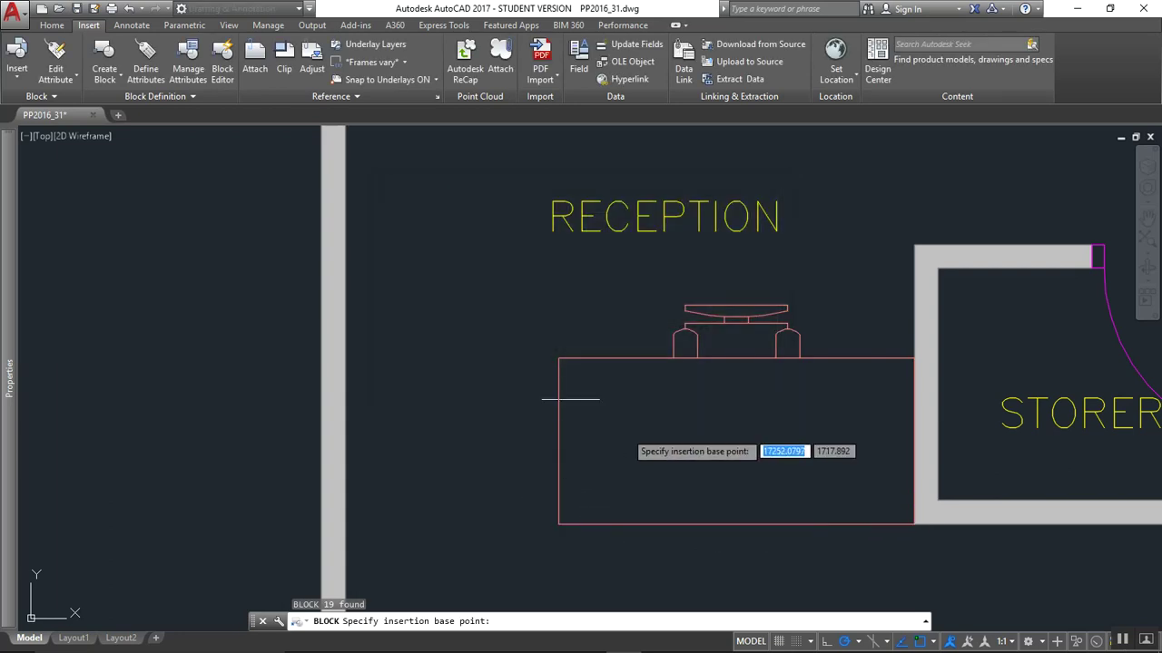
pyautogui.click(558, 524)
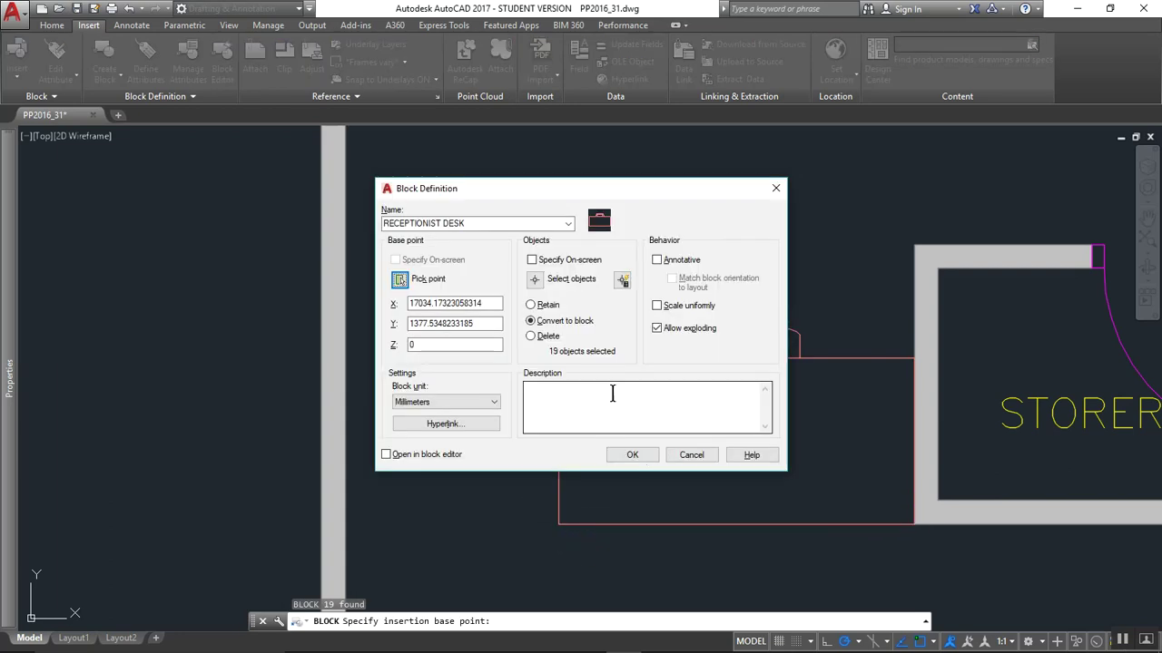
pyautogui.click(632, 455)
pyautogui.scroll(-3, 620, 361)
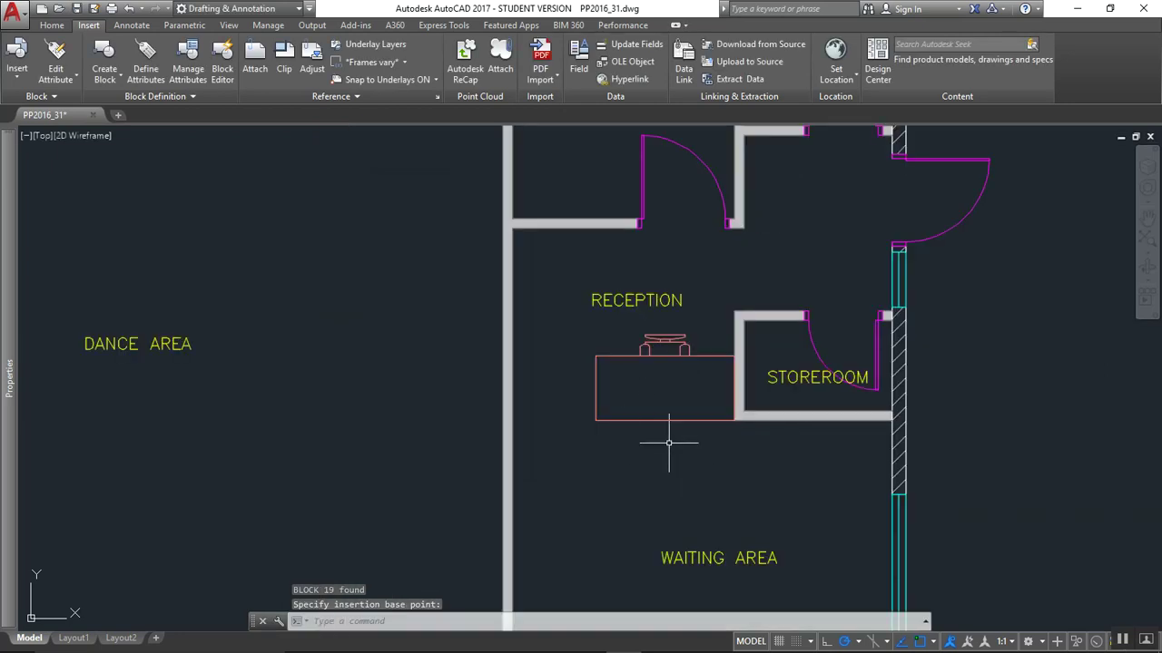
pyautogui.scroll(-2, 672, 382)
pyautogui.scroll(2, 687, 382)
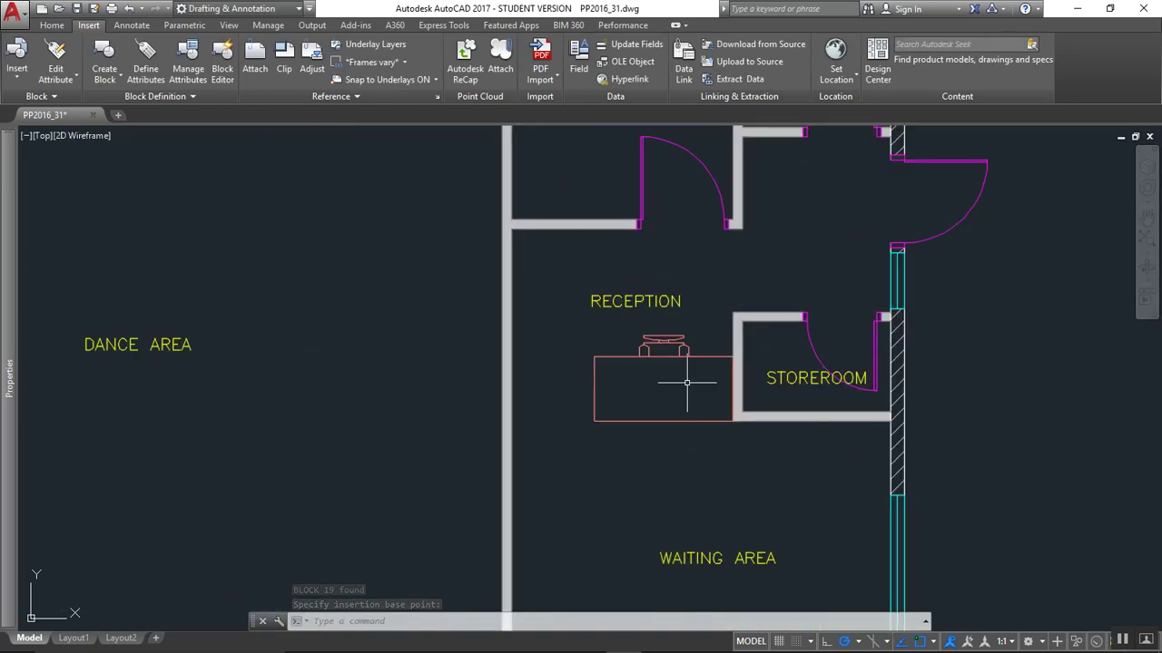
pyautogui.hotkey('alt', 'Tab')
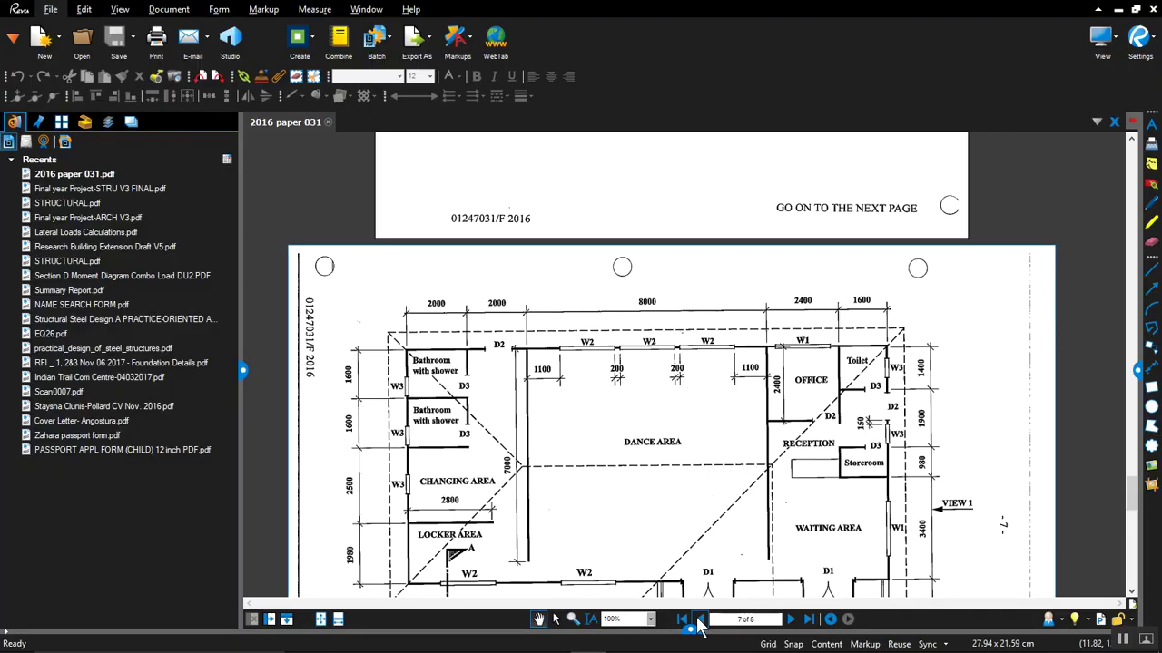
pyautogui.click(700, 619)
pyautogui.click(700, 619)
pyautogui.click(700, 619)
pyautogui.click(700, 619)
pyautogui.click(699, 619)
pyautogui.scroll(-6, 687, 497)
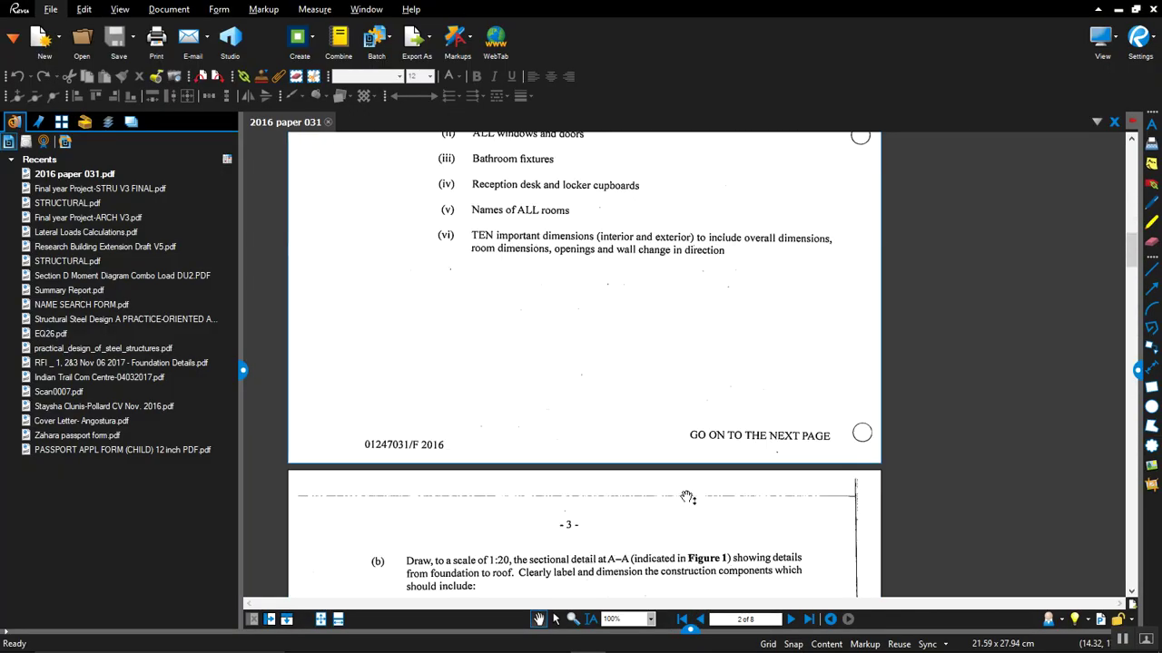
pyautogui.scroll(2, 542, 372)
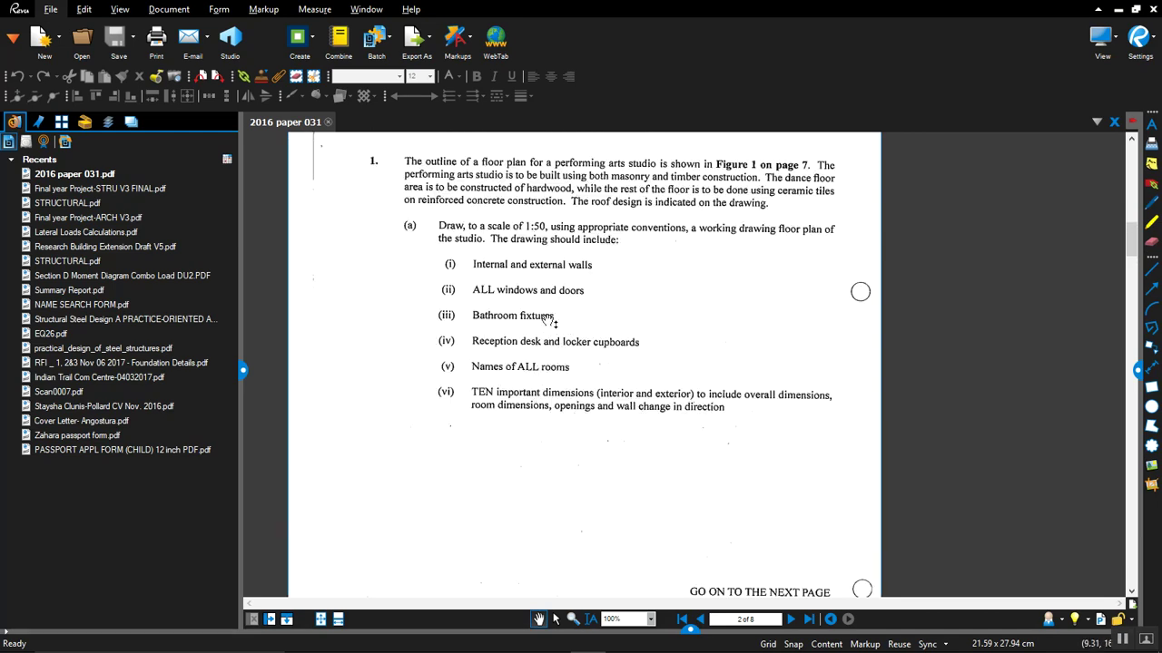
pyautogui.hotkey('alt', 'Tab')
# Open DesignCenter and show the Blocks in House Designer.dwg.
pyautogui.scroll(-3, 682, 436)
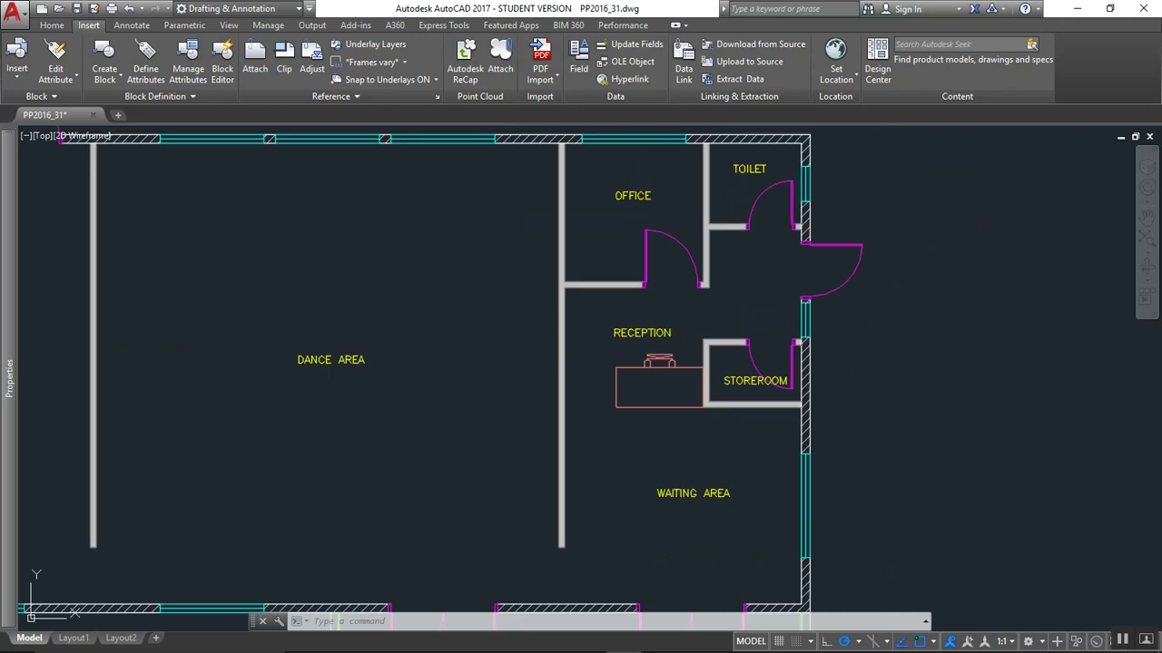
pyautogui.scroll(2, 682, 365)
pyautogui.scroll(2, 734, 272)
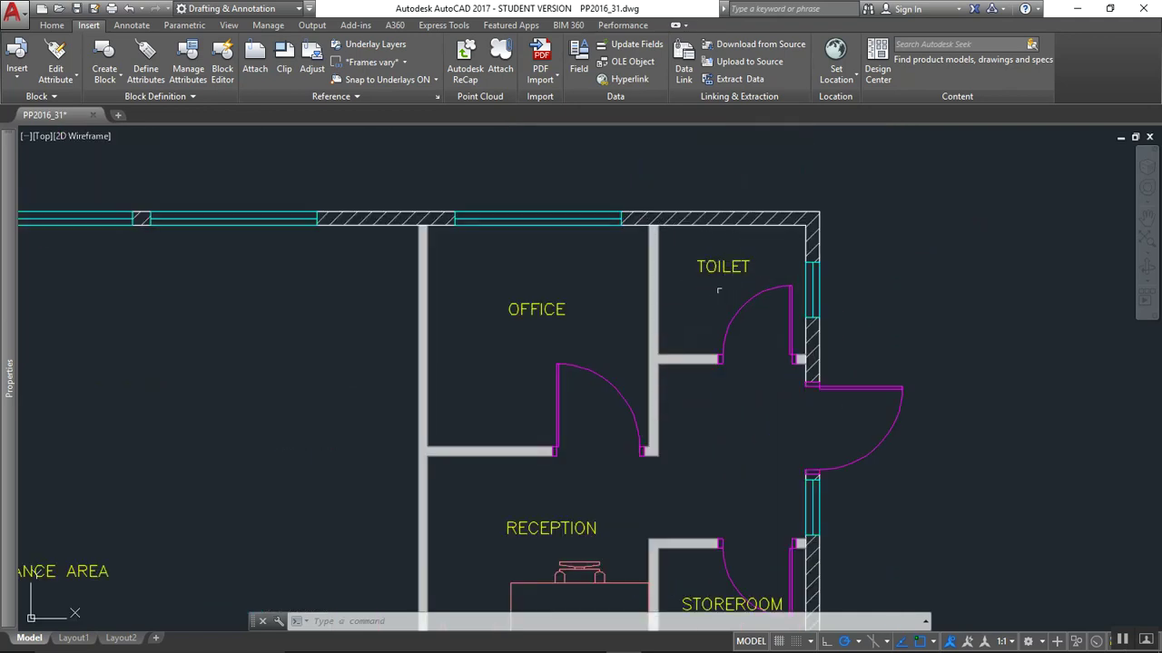
pyautogui.scroll(-4, 718, 289)
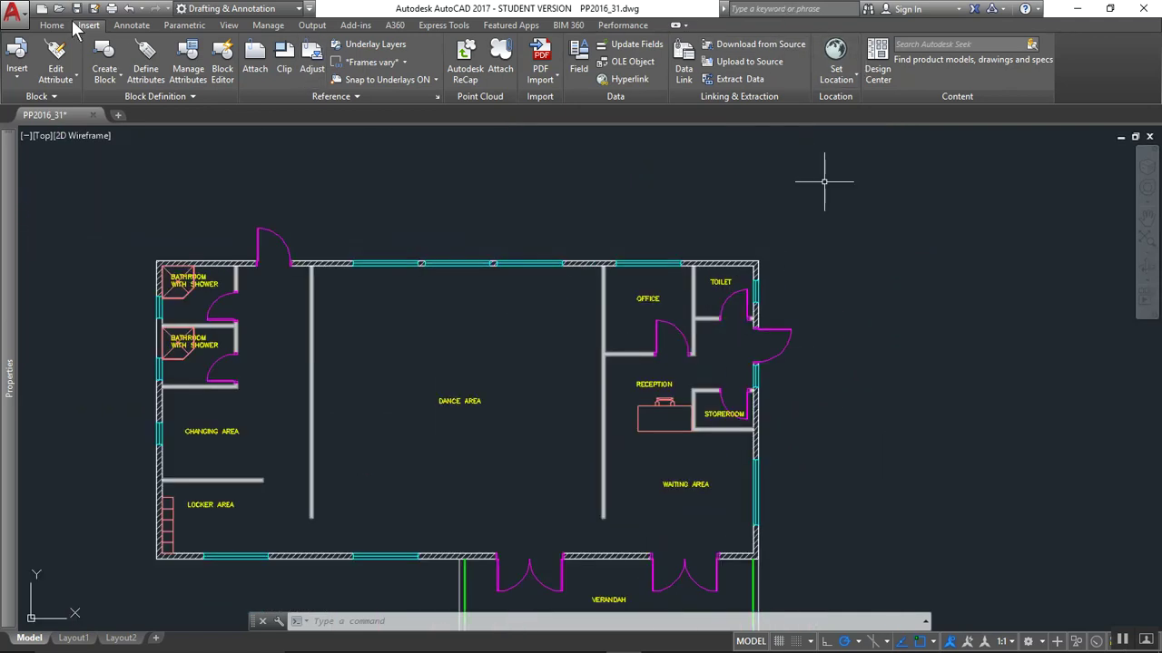
pyautogui.click(876, 66)
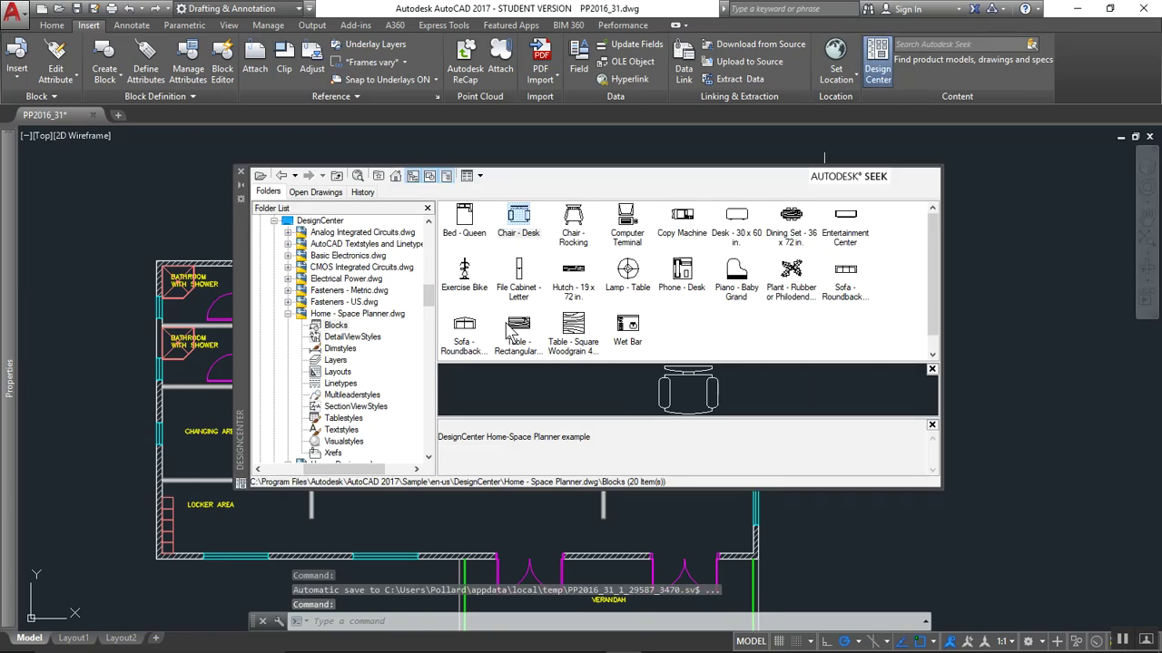
pyautogui.click(288, 314)
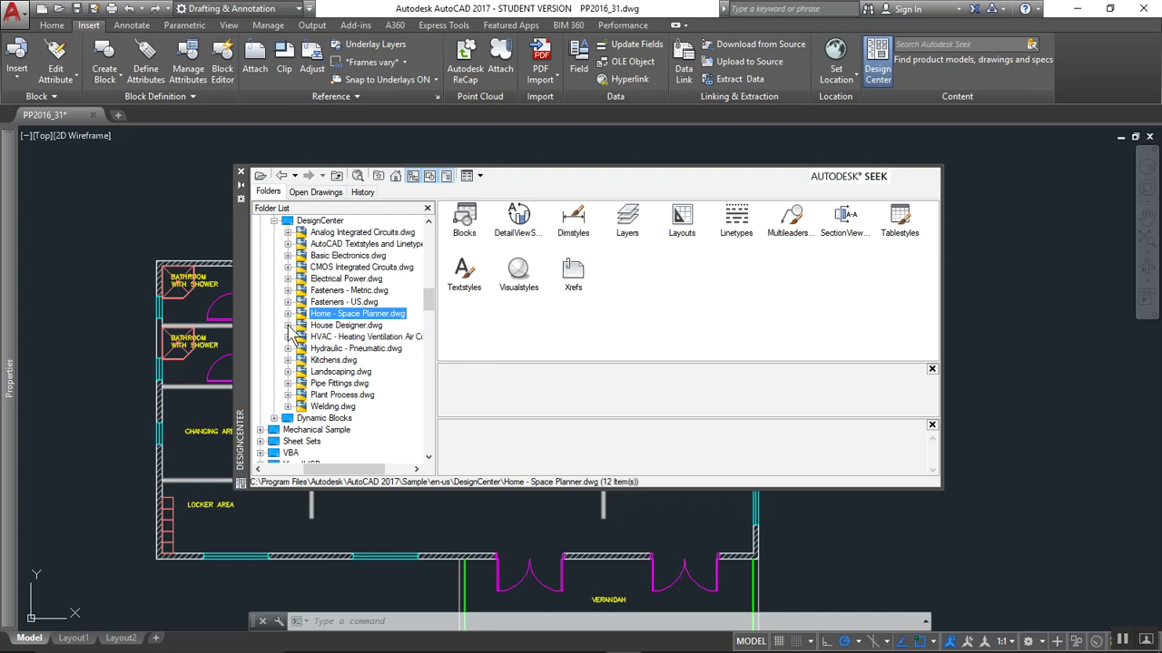
pyautogui.click(288, 326)
pyautogui.click(335, 325)
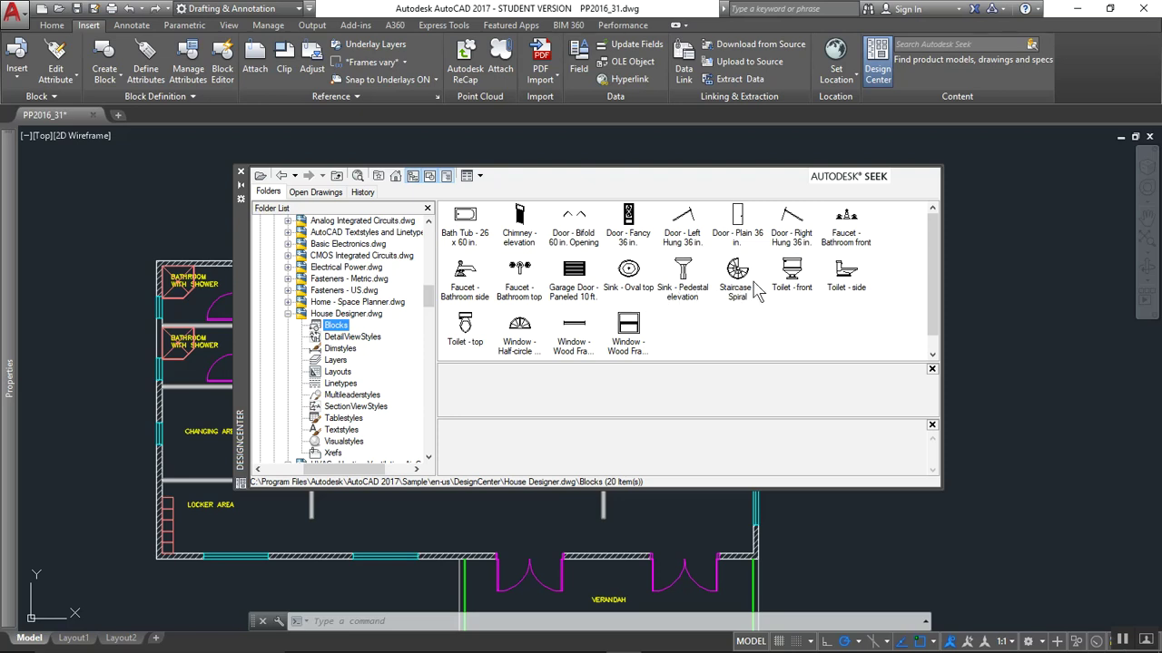
# Drag Toilet - top and Sink - Oval top beside the floor plan, then close DesignCenter.
pyautogui.click(467, 332)
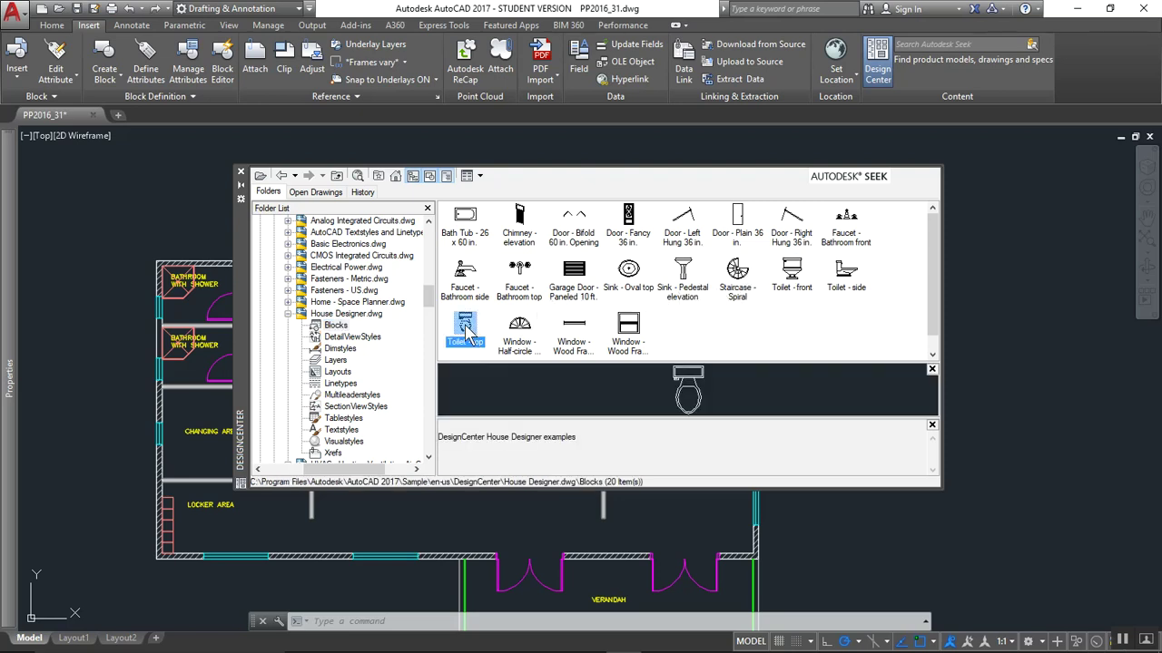
pyautogui.moveTo(943, 375); pyautogui.dragTo(987, 355)
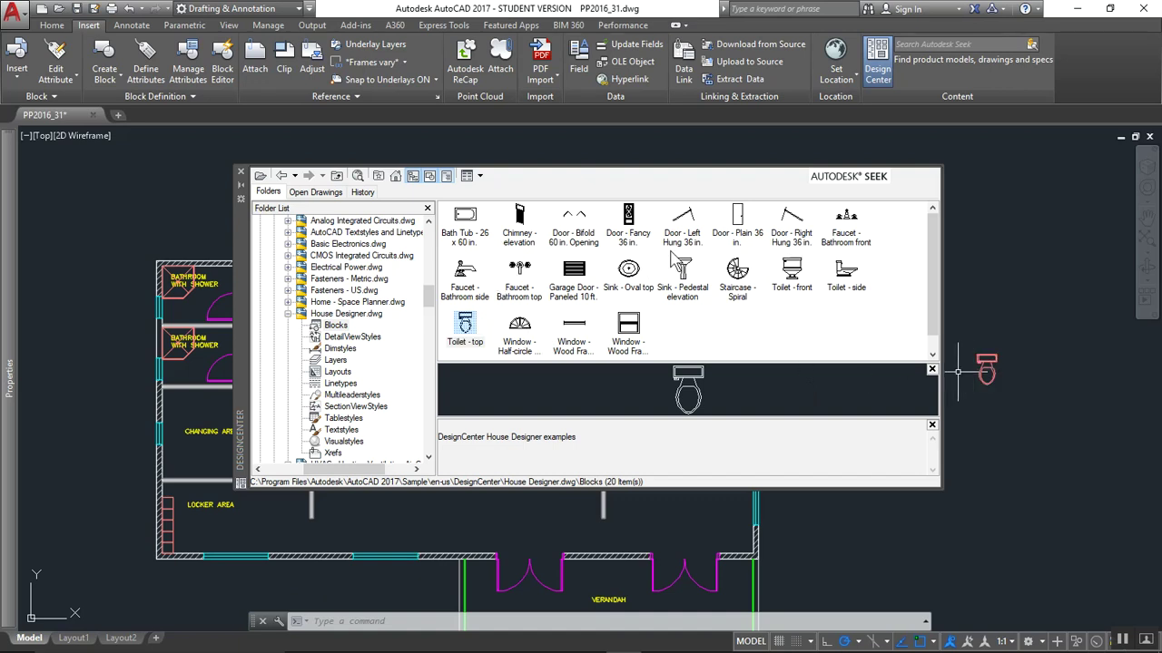
pyautogui.click(632, 278)
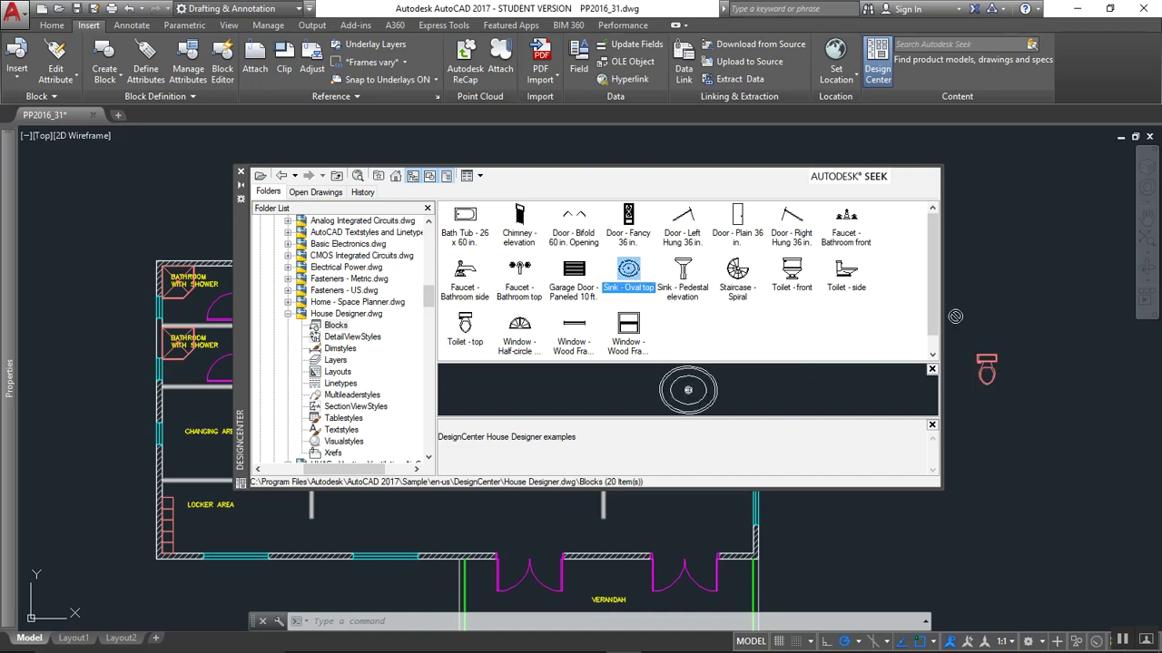
pyautogui.moveTo(954, 316); pyautogui.dragTo(991, 298)
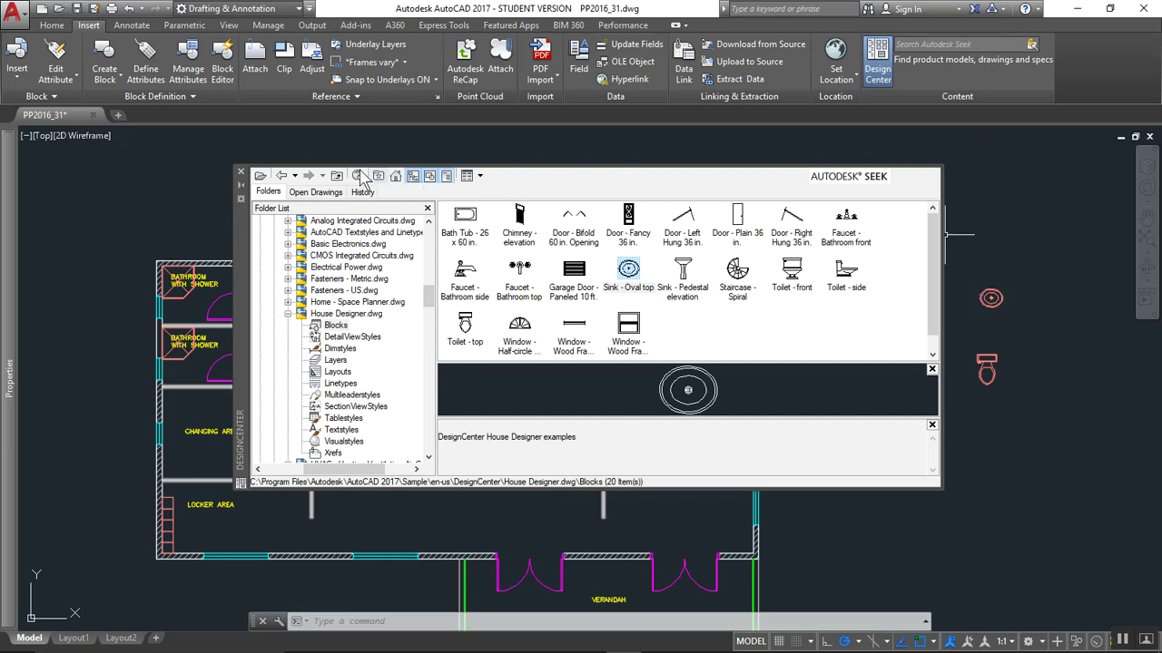
pyautogui.click(240, 172)
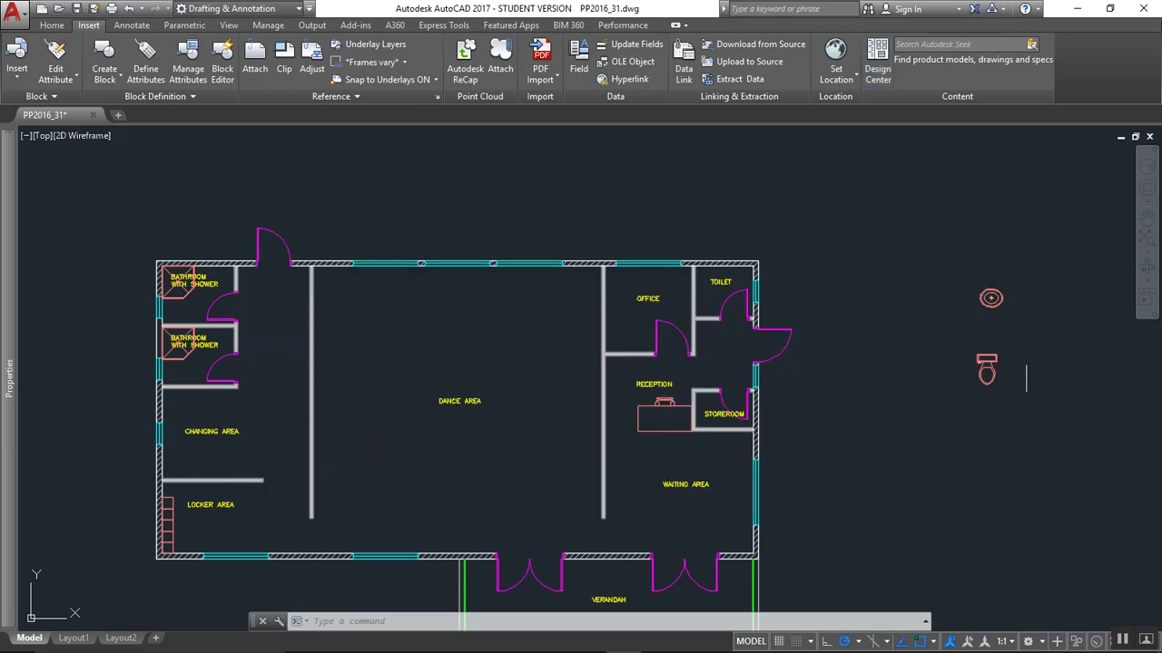
# Move the toilet block into the TOILET room against its top wall.
pyautogui.scroll(2, 1005, 347)
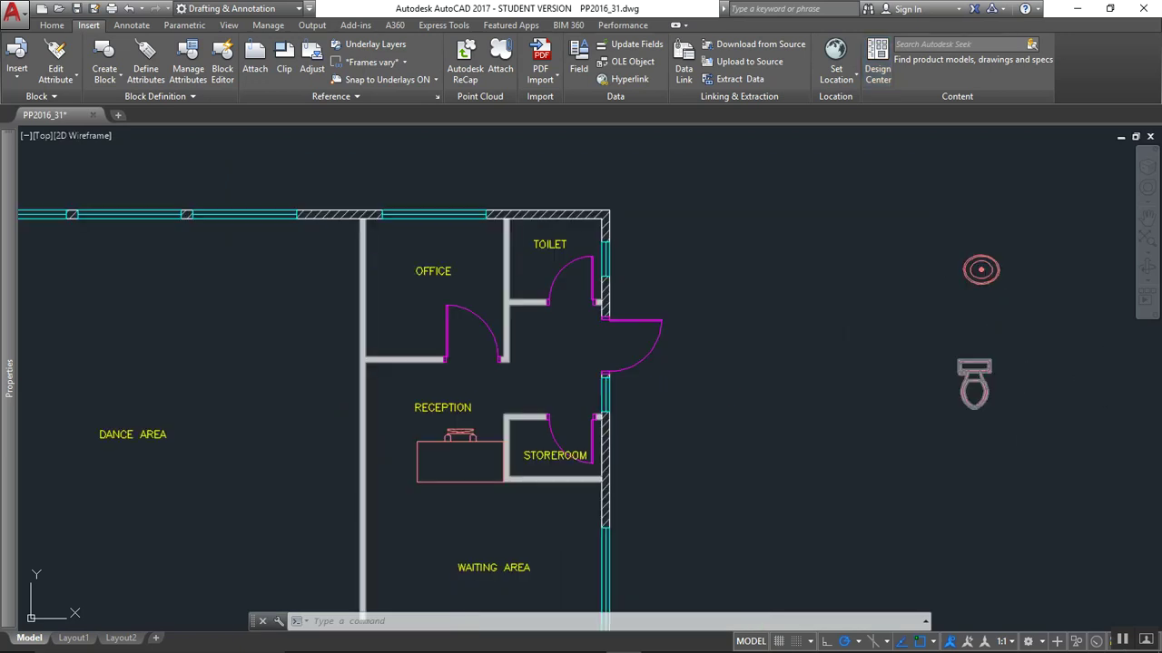
pyautogui.click(983, 368)
pyautogui.click(945, 351)
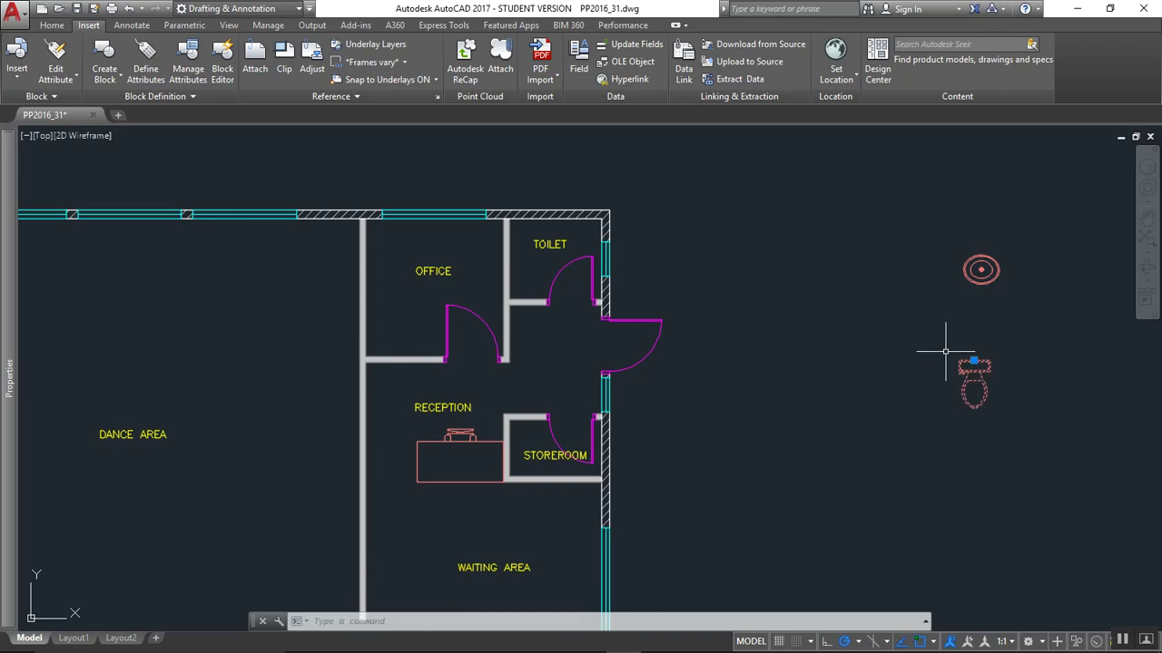
pyautogui.write('m')
pyautogui.press('Return')
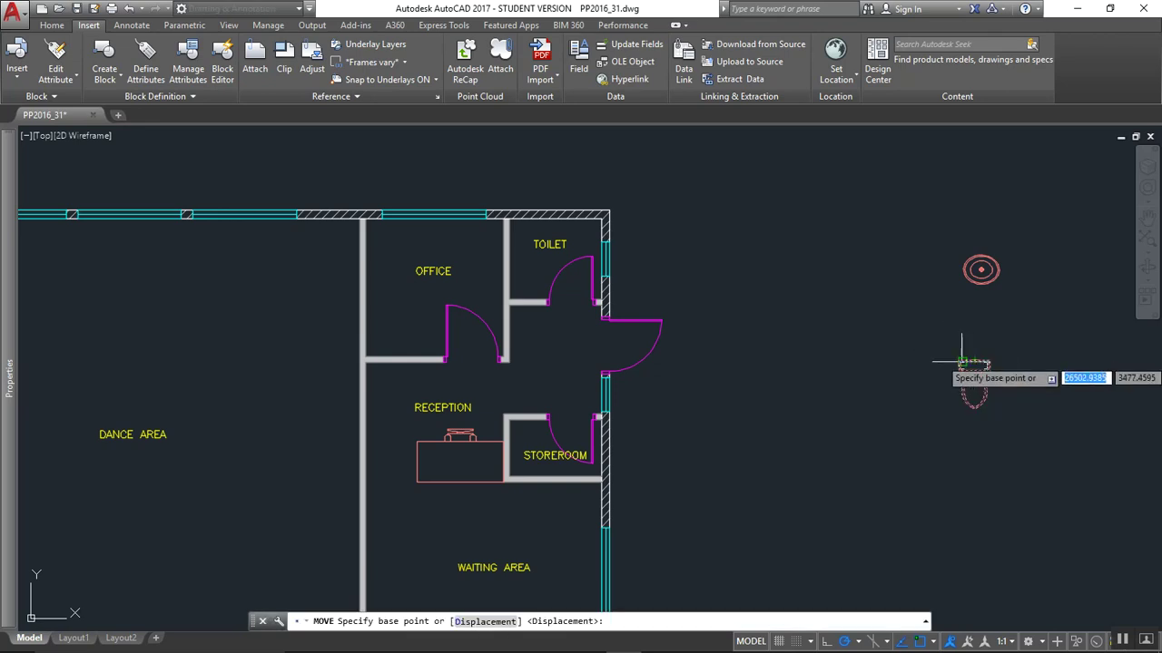
pyautogui.scroll(2, 962, 362)
pyautogui.click(963, 356)
pyautogui.scroll(-3, 964, 356)
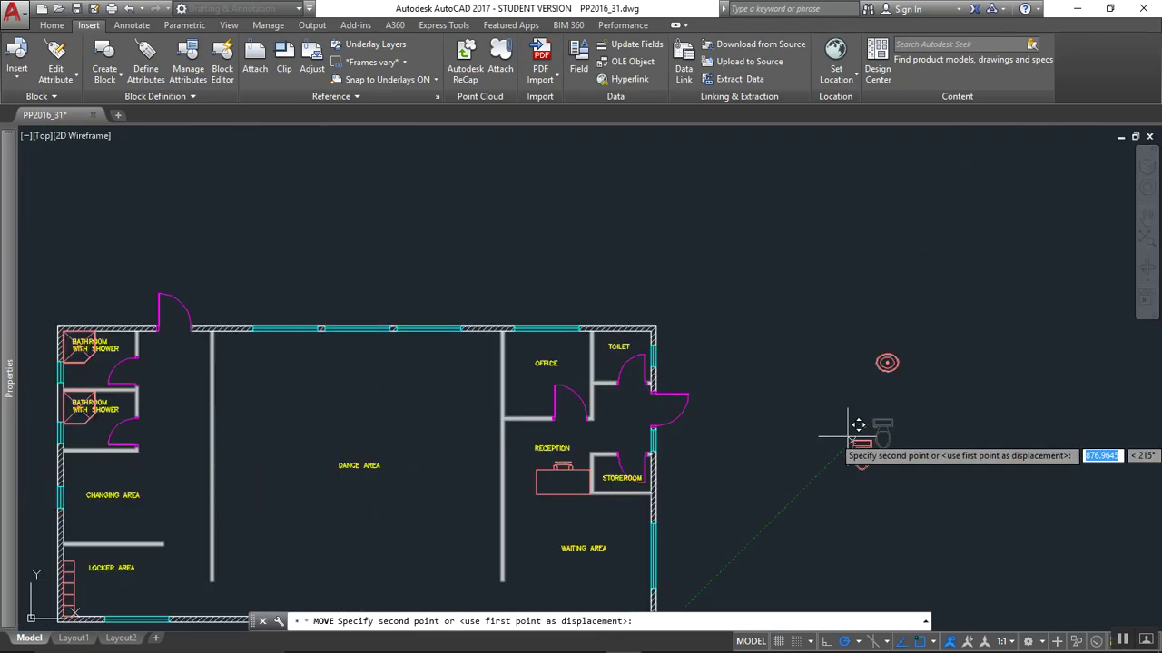
pyautogui.scroll(10, 533, 323)
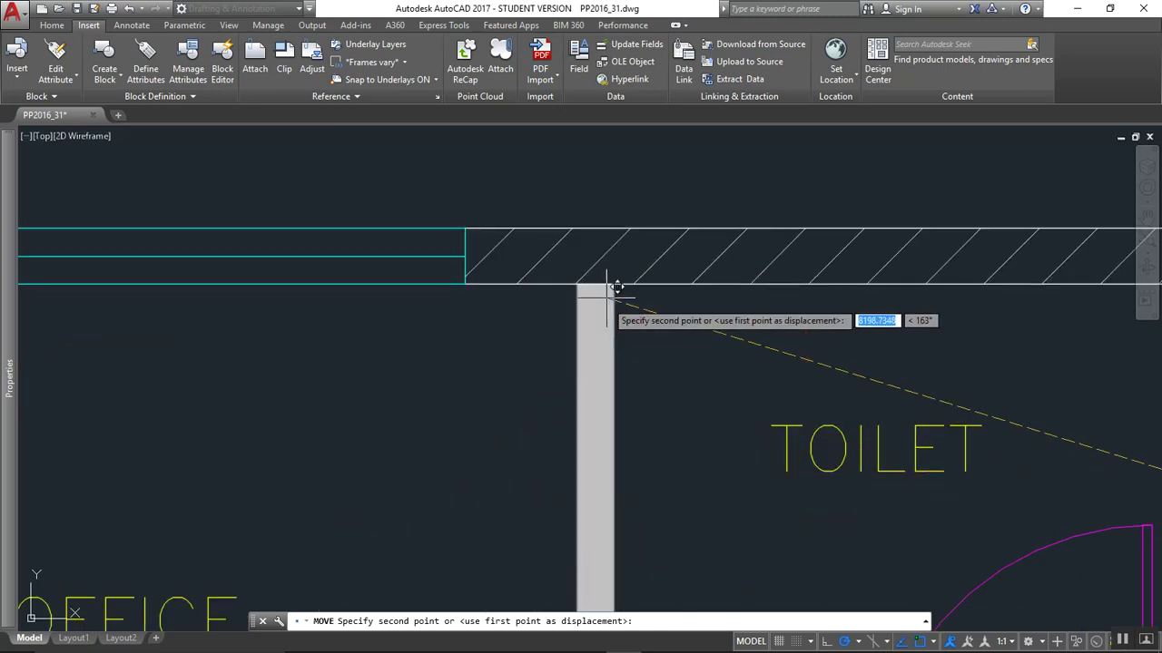
pyautogui.click(614, 282)
pyautogui.scroll(-4, 623, 337)
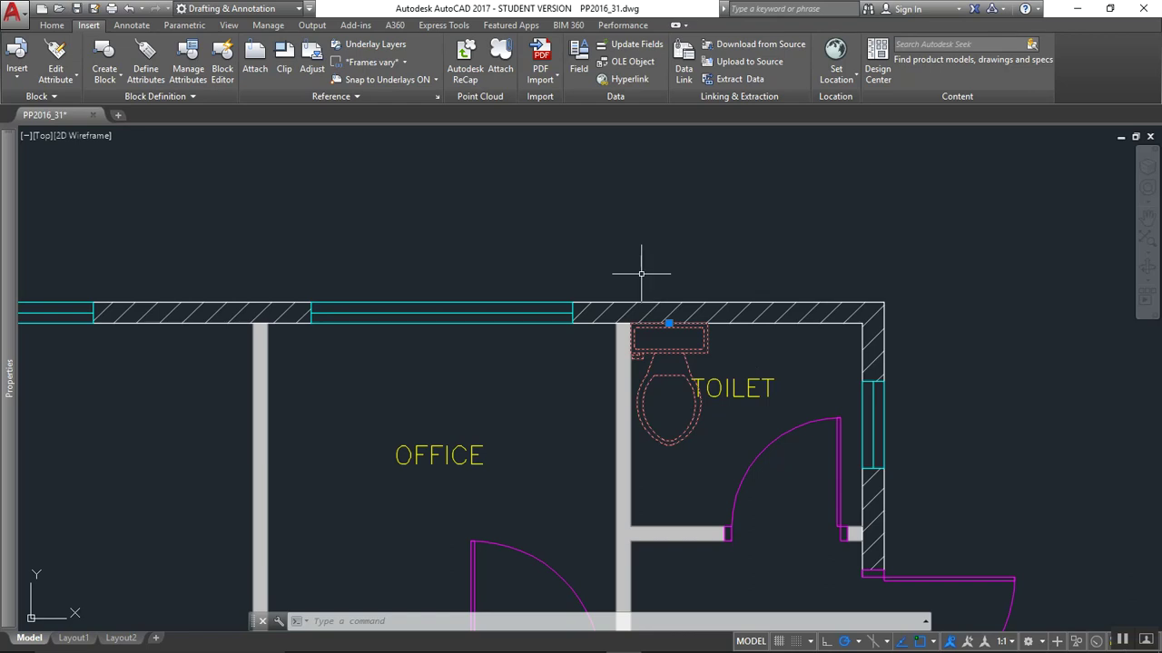
# Move the toilet again from a cistern point so it sits flush against the wall.
pyautogui.press('space')
pyautogui.scroll(5, 667, 332)
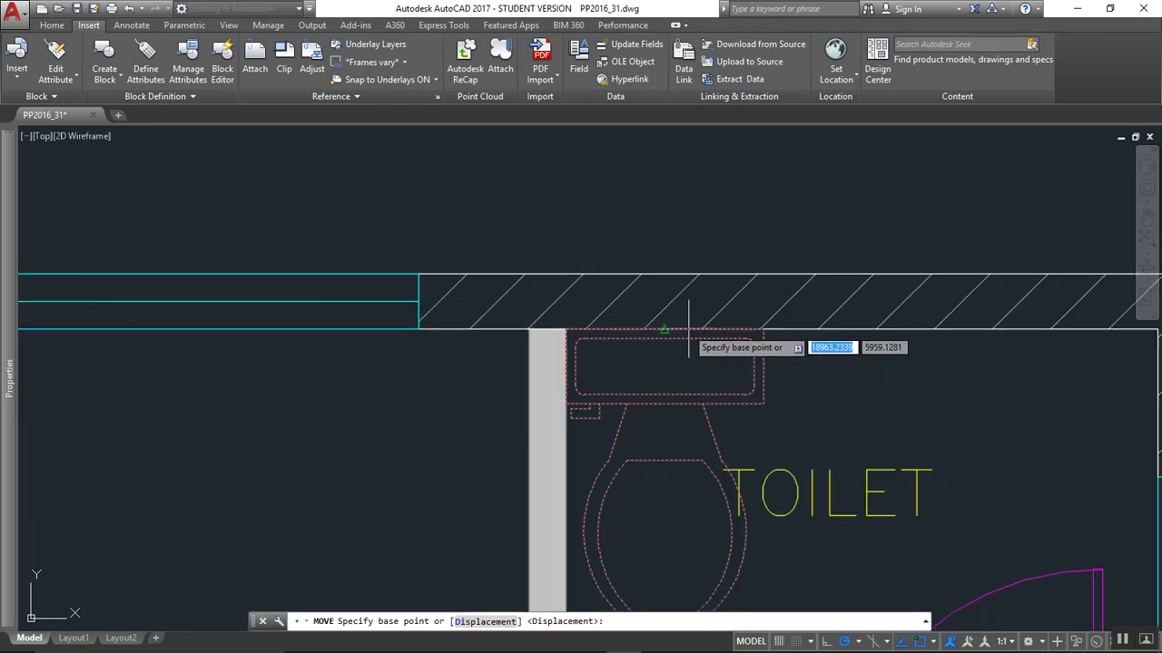
pyautogui.click(664, 333)
pyautogui.click(695, 319)
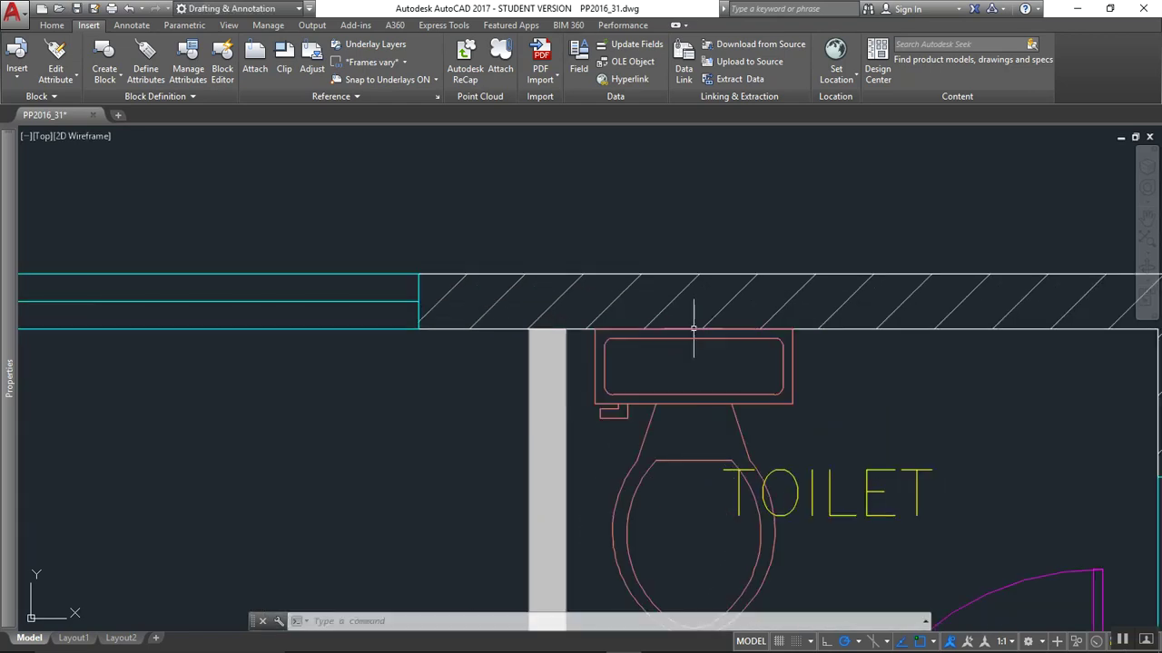
pyautogui.scroll(-5, 696, 319)
pyautogui.scroll(-5, 794, 408)
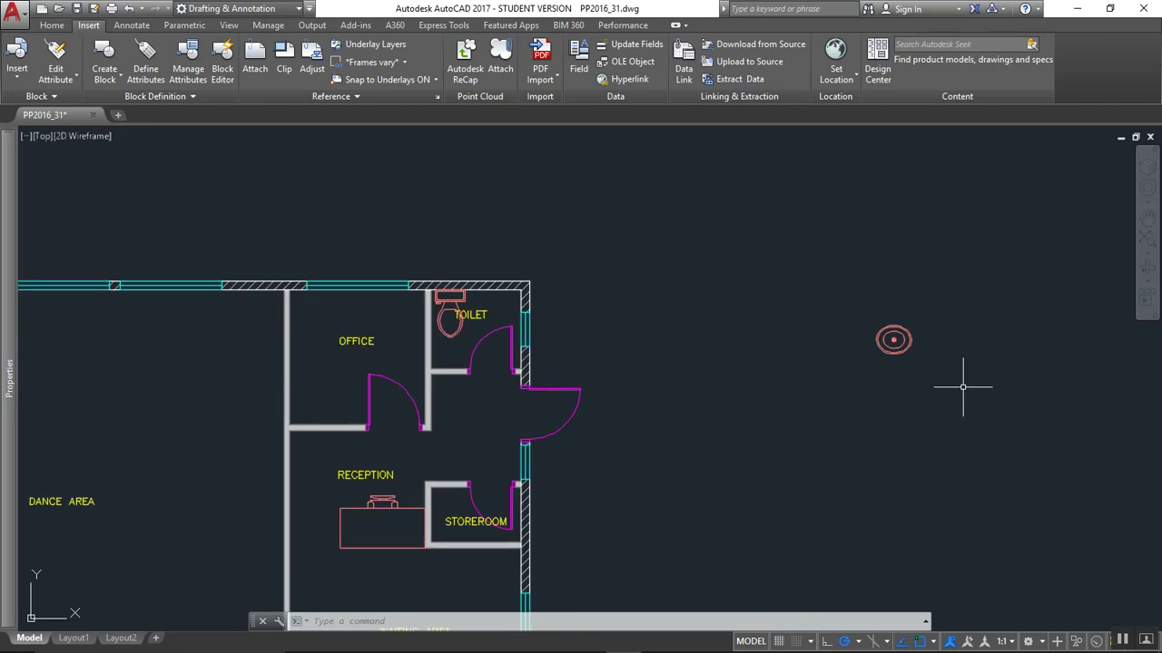
# Select the oval sink and start a MOVE from its top edge.
pyautogui.click(997, 415)
pyautogui.click(753, 208)
pyautogui.write('m')
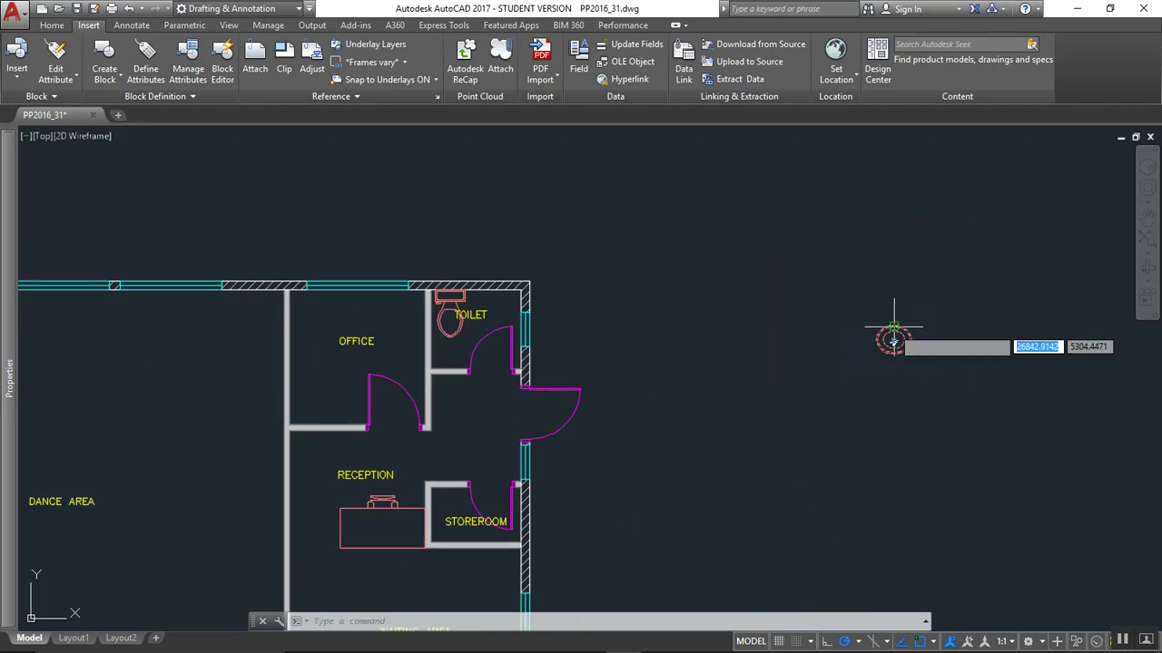
pyautogui.press('Return')
pyautogui.scroll(3, 890, 332)
pyautogui.click(891, 320)
# Place the sink in the TOILET room's top-right corner beside the toilet.
pyautogui.scroll(-4, 509, 318)
pyautogui.scroll(3, 544, 332)
pyautogui.scroll(2, 667, 363)
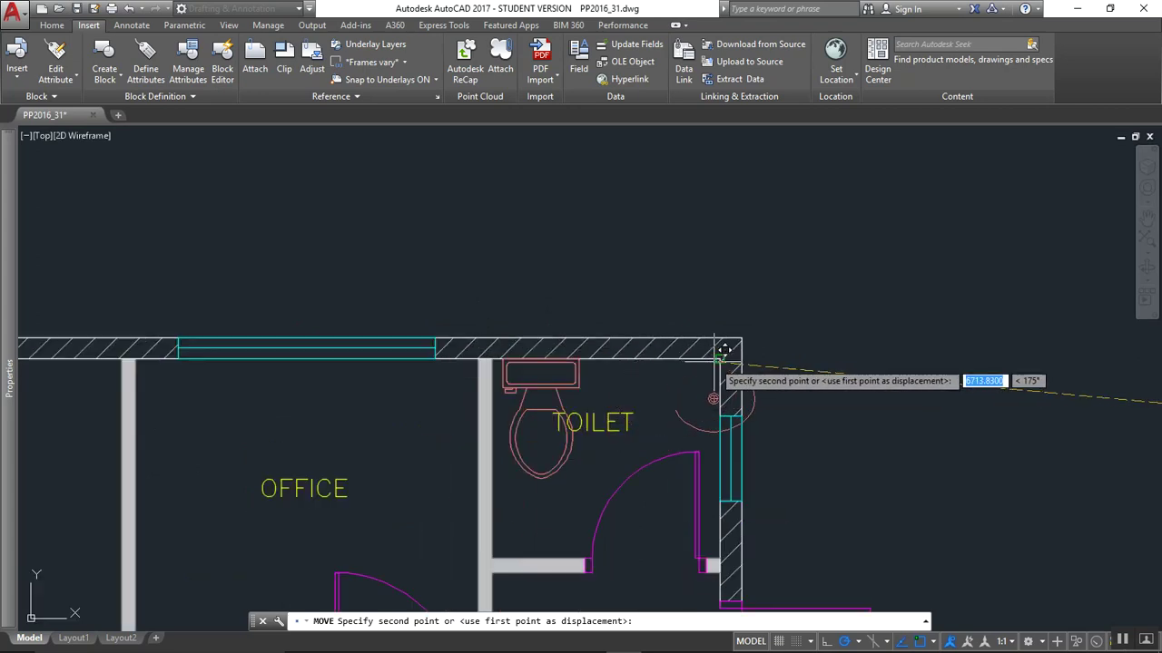
pyautogui.scroll(4, 717, 356)
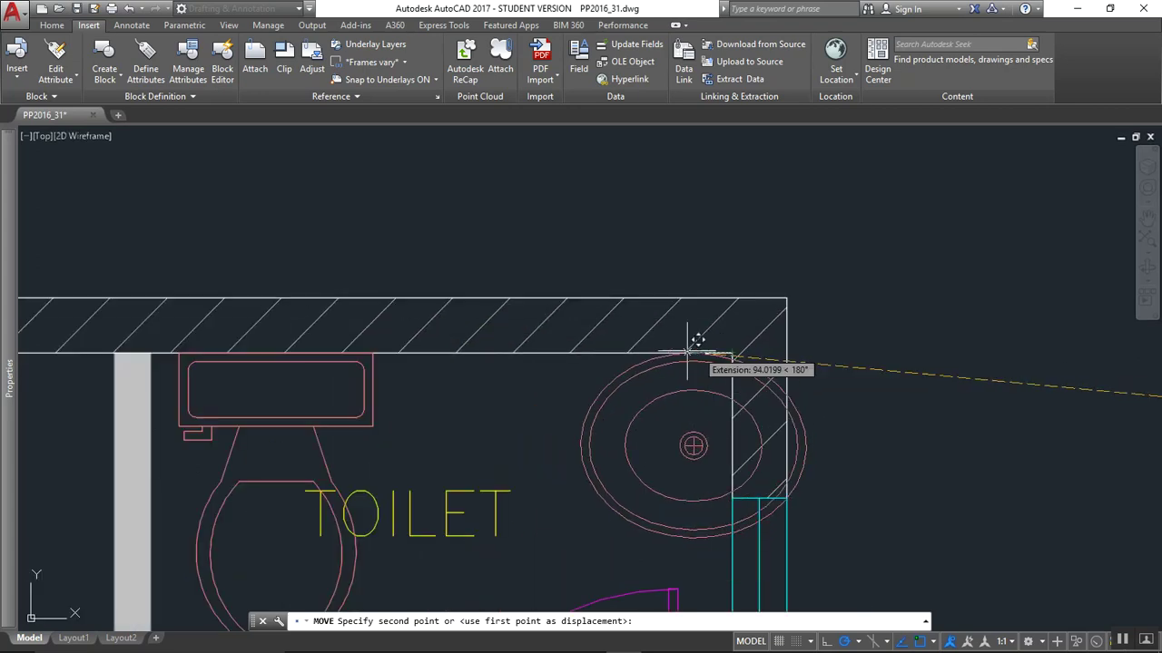
pyautogui.click(599, 352)
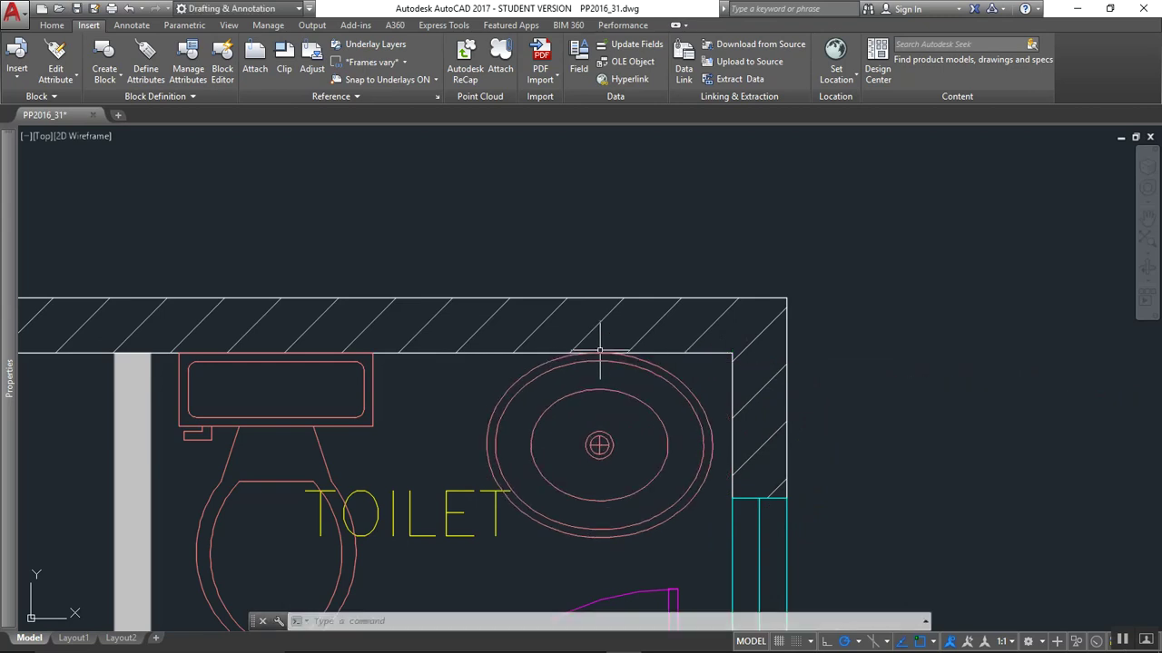
pyautogui.scroll(-6, 725, 402)
pyautogui.moveTo(792, 465); pyautogui.dragTo(673, 268, button='middle')
pyautogui.scroll(-2, 674, 269)
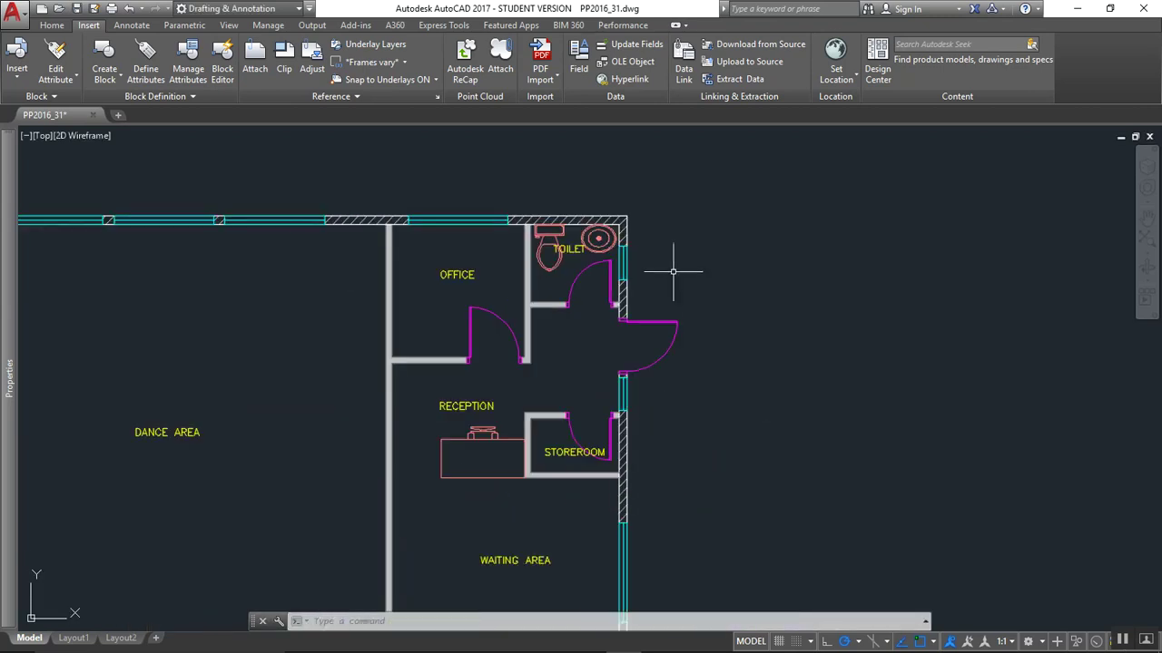
pyautogui.scroll(-2, 677, 269)
pyautogui.moveTo(9, 377)
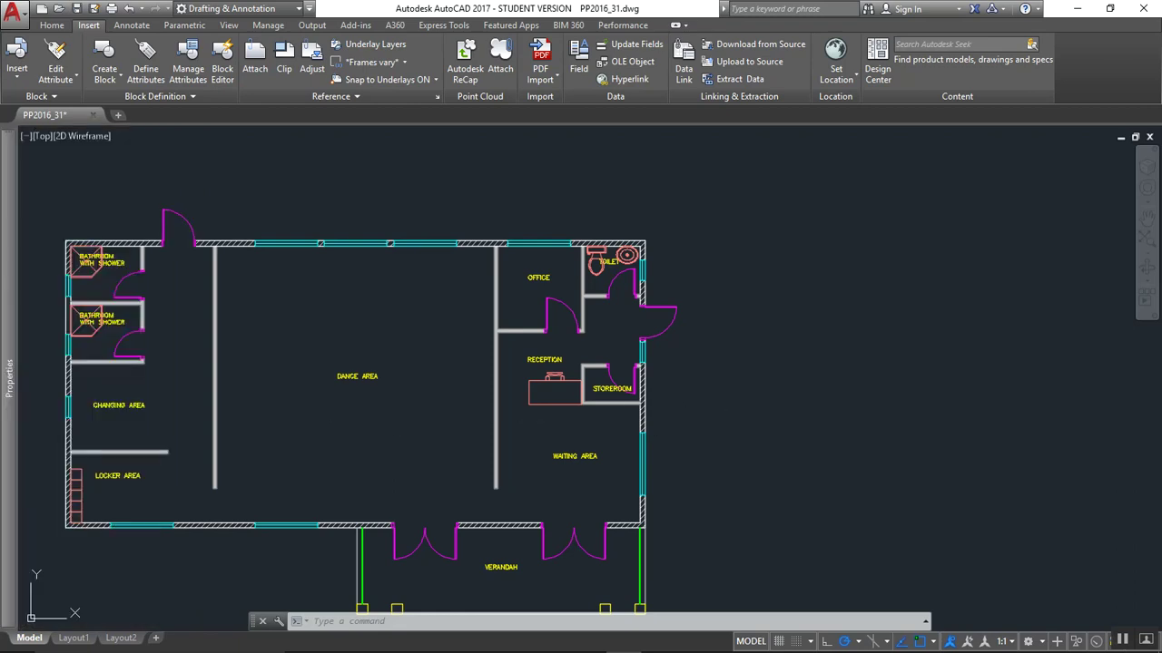
pyautogui.hotkey('alt', 'Tab')
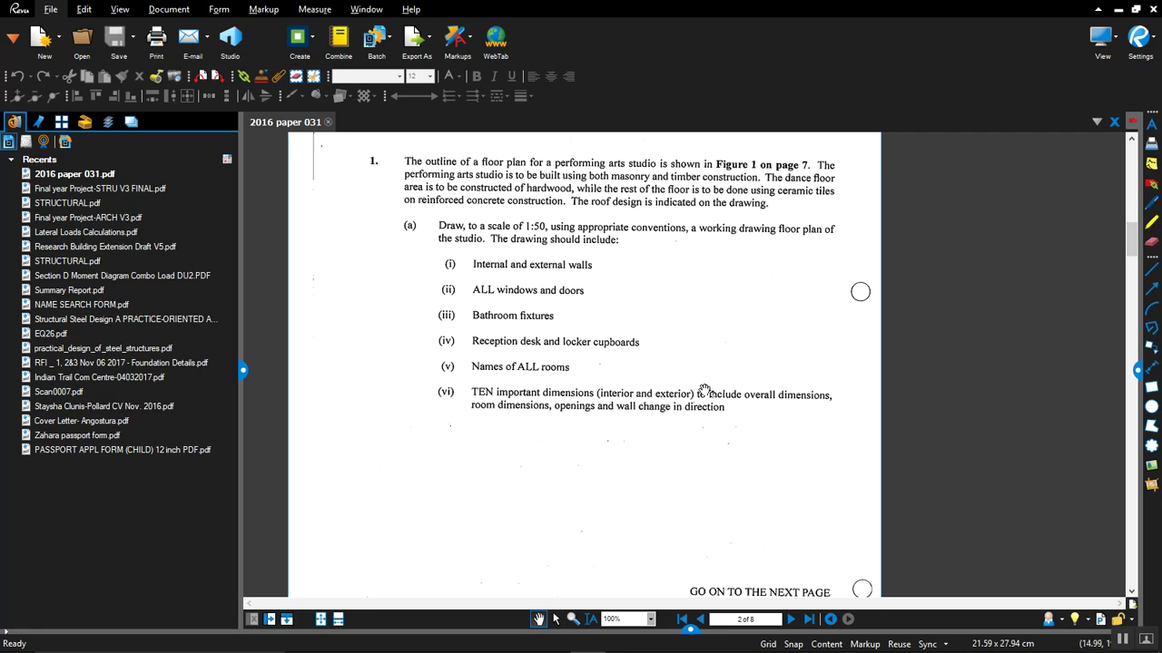
pyautogui.hotkey('alt', 'Tab')
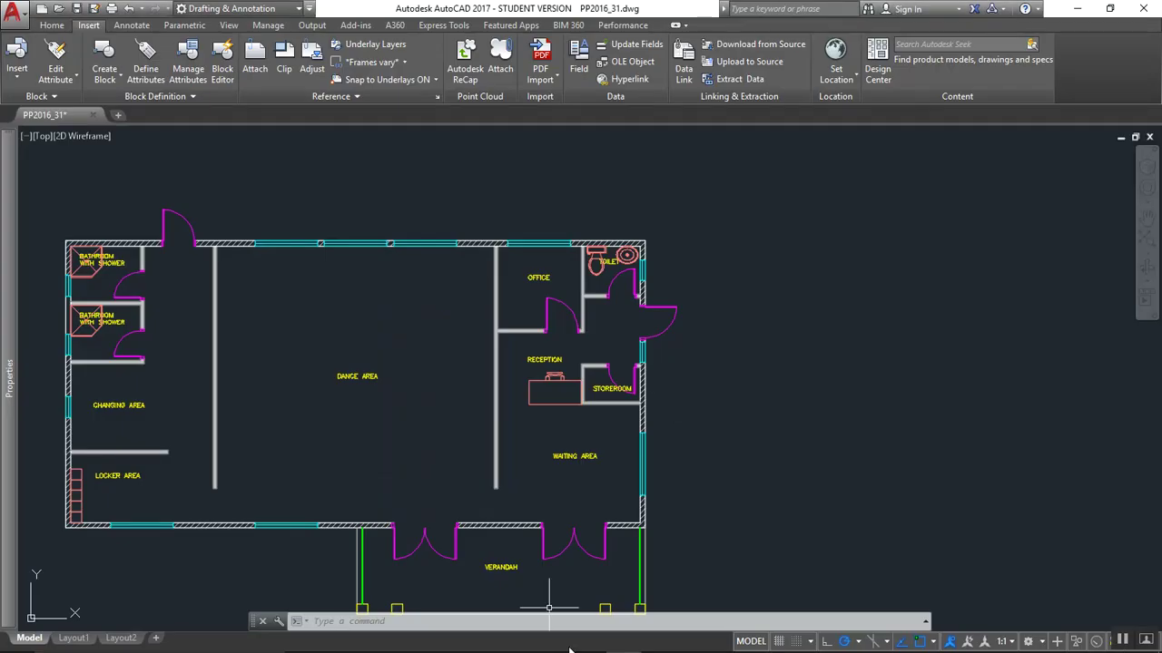